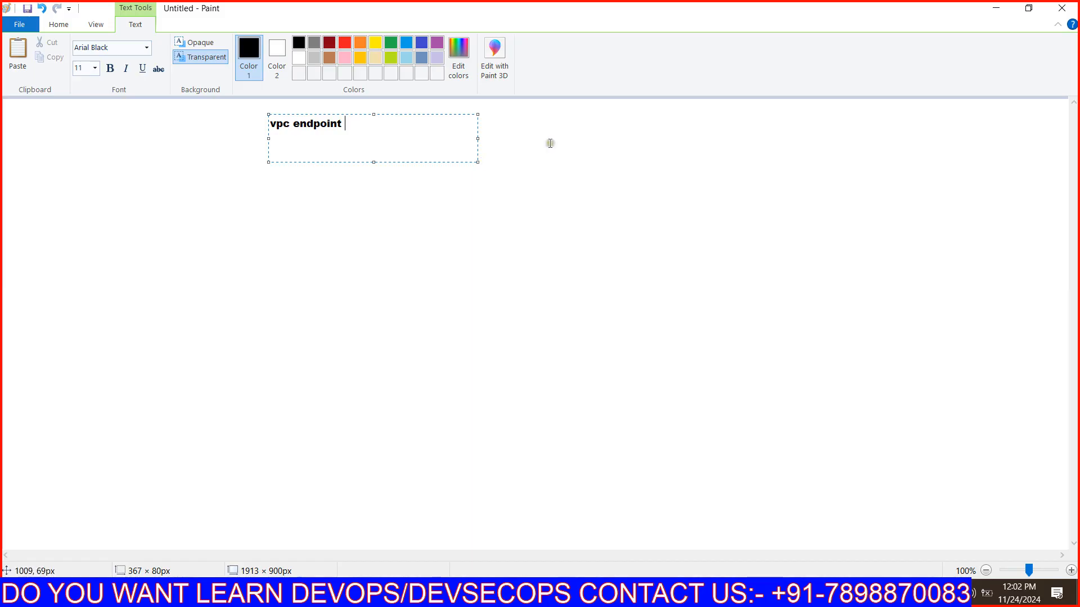
Step: Draw a blue rectangle outline about 895 × 598 px below the "vpc endpoint" title
{"action": "left_click", "coordinate": [1015, 407]}
{"action": "left_click", "coordinate": [225, 446]}
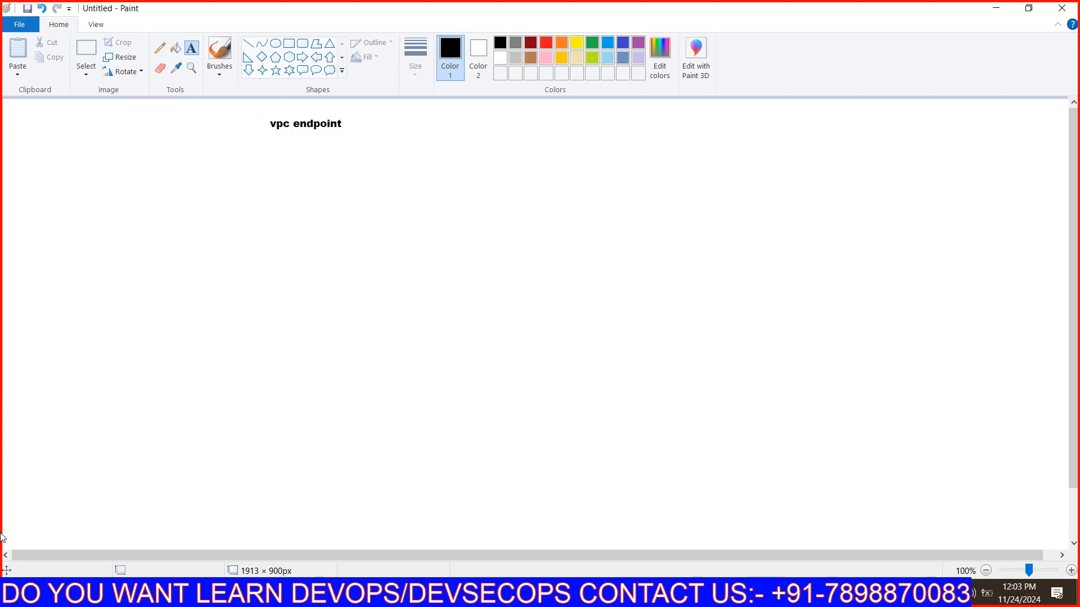
{"action": "left_click", "coordinate": [287, 45]}
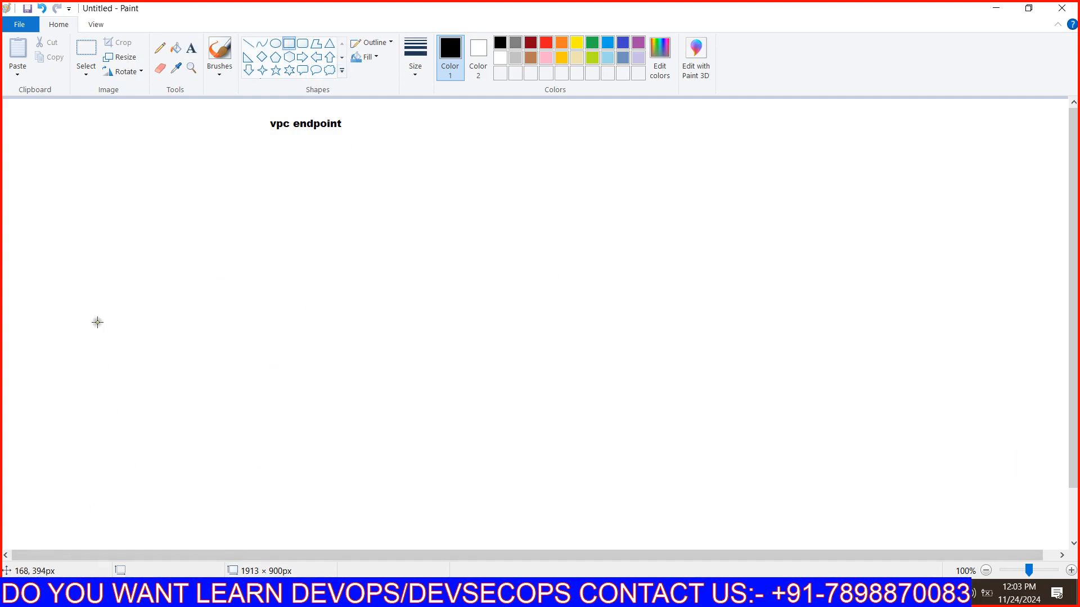
{"action": "left_click_drag", "start_coordinate": [96, 191], "coordinate": [600, 527]}
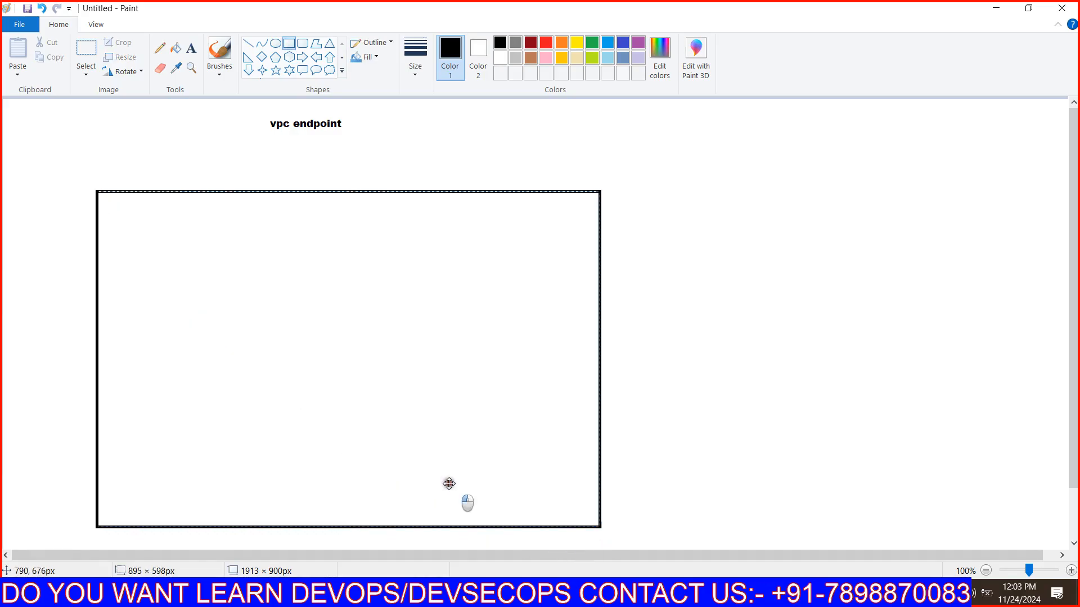
{"action": "left_click_drag", "start_coordinate": [449, 483], "coordinate": [436, 459]}
{"action": "left_click", "coordinate": [622, 43]}
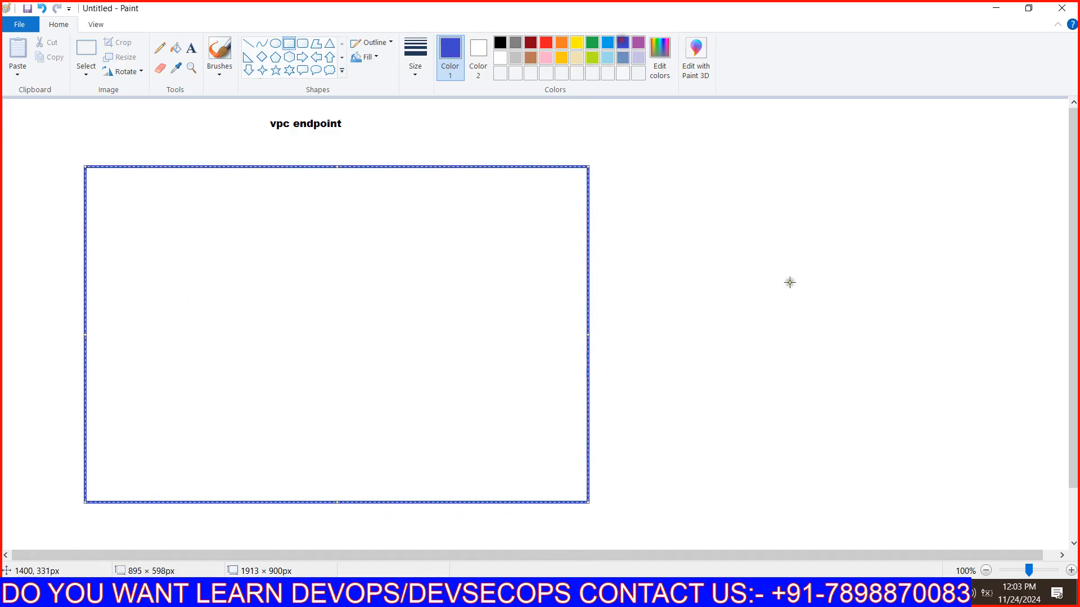
Step: Draw a red rectangle outline about 788 × 505 px inside the blue rectangle
{"action": "left_click", "coordinate": [545, 42]}
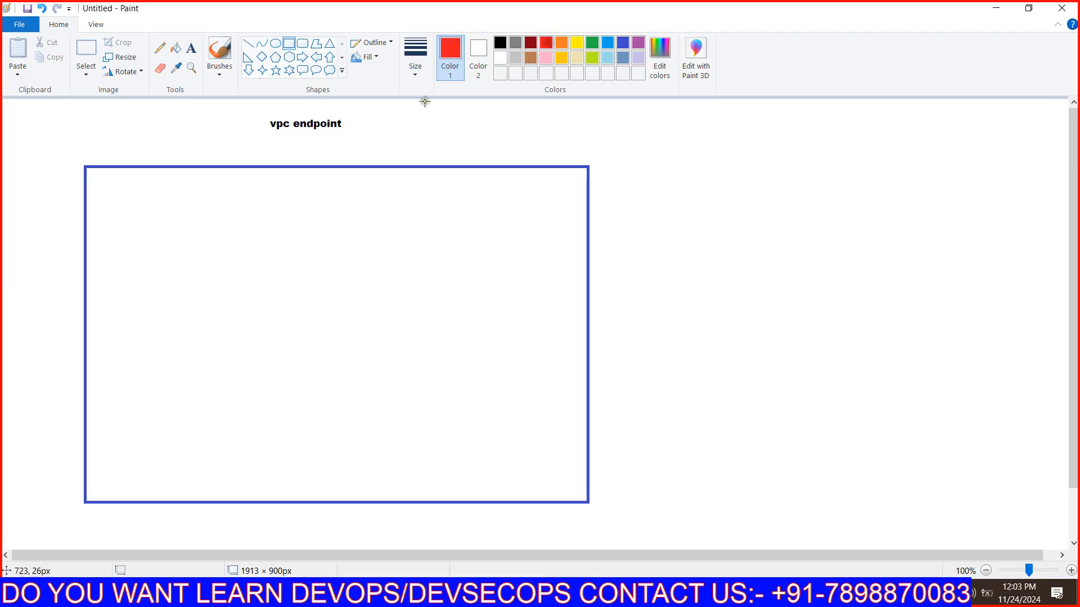
{"action": "left_click_drag", "start_coordinate": [138, 216], "coordinate": [542, 481]}
{"action": "left_click_drag", "start_coordinate": [478, 436], "coordinate": [466, 419]}
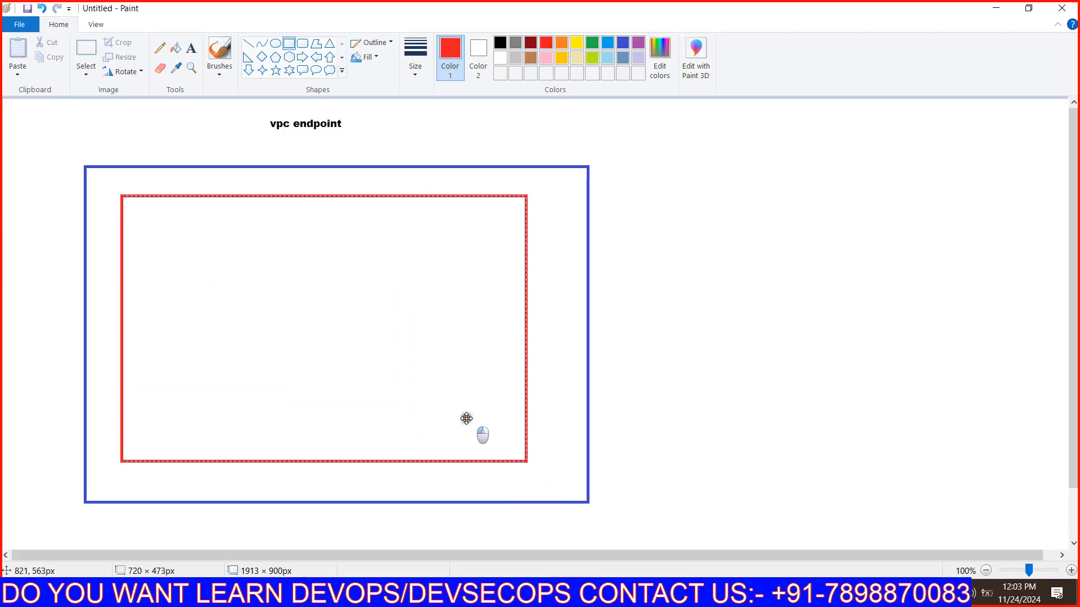
{"action": "left_click_drag", "start_coordinate": [526, 461], "coordinate": [564, 478]}
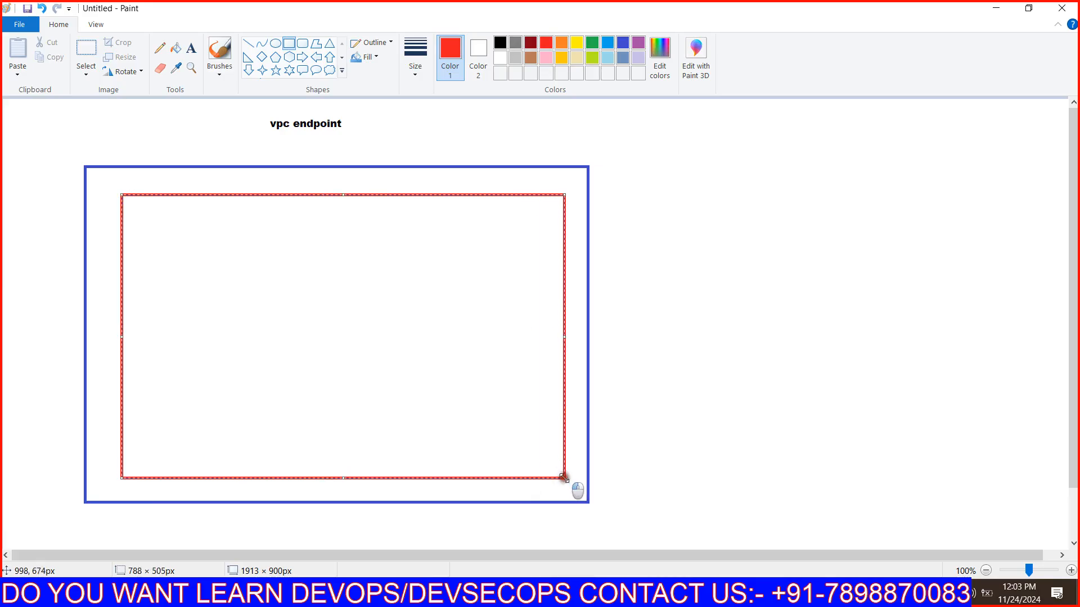
{"action": "left_click_drag", "start_coordinate": [506, 448], "coordinate": [500, 446]}
{"action": "left_click", "coordinate": [690, 415]}
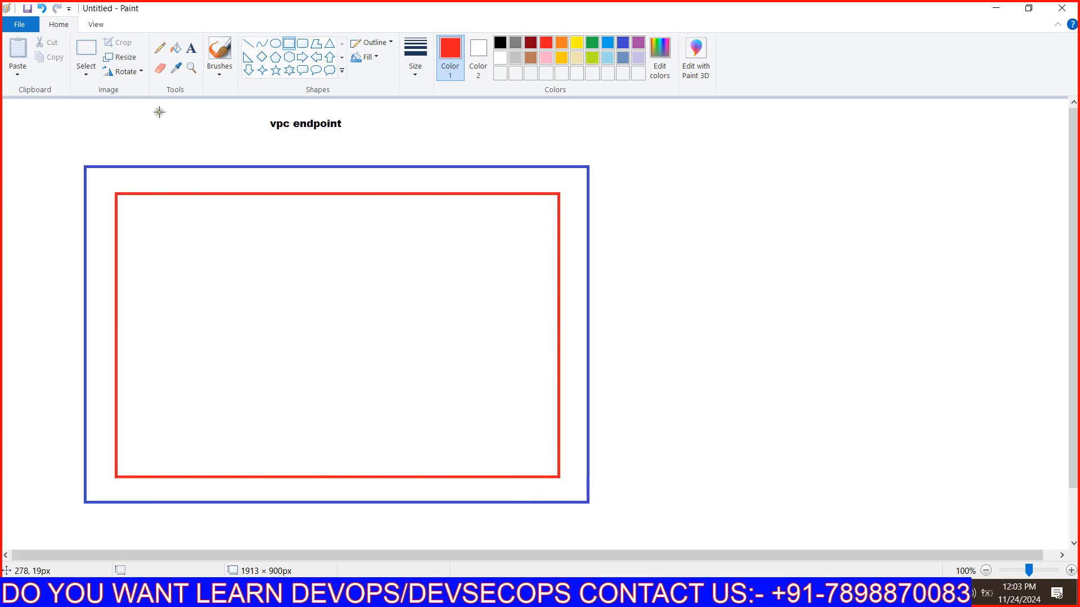
Step: Add the red text label "aws account" just above the blue rectangle's upper-left part
{"action": "left_click", "coordinate": [191, 48]}
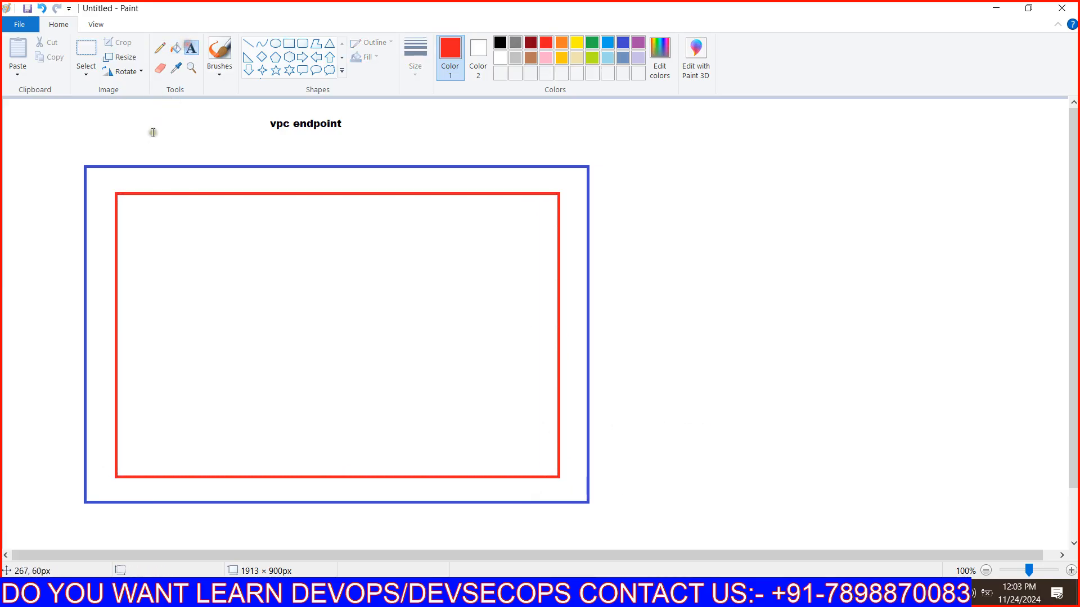
{"action": "left_click", "coordinate": [125, 148]}
{"action": "type", "text": "aws a"}
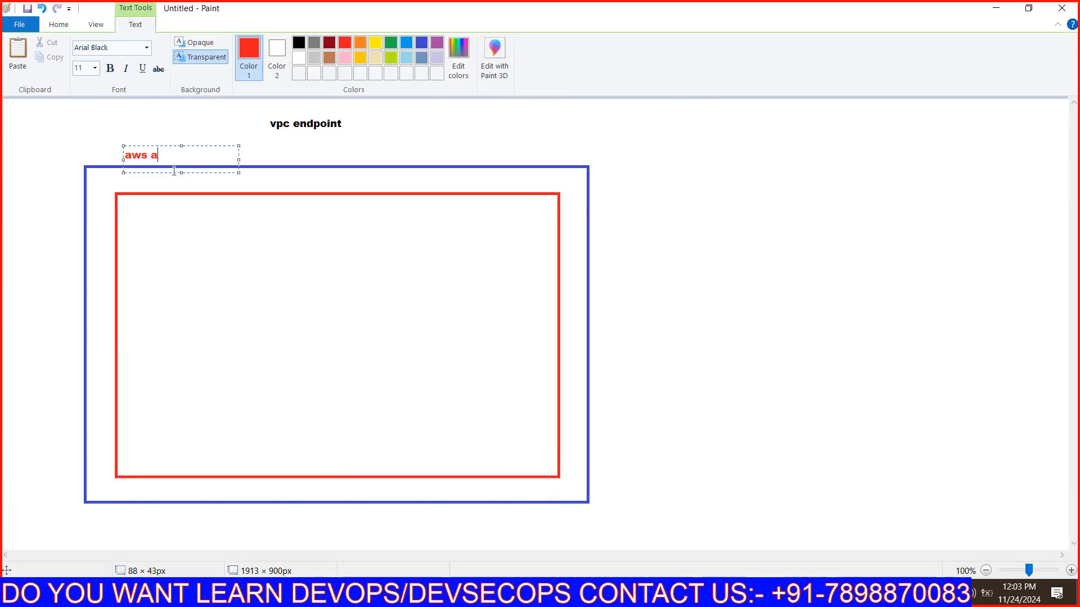
{"action": "type", "text": "ccount"}
{"action": "left_click", "coordinate": [263, 183]}
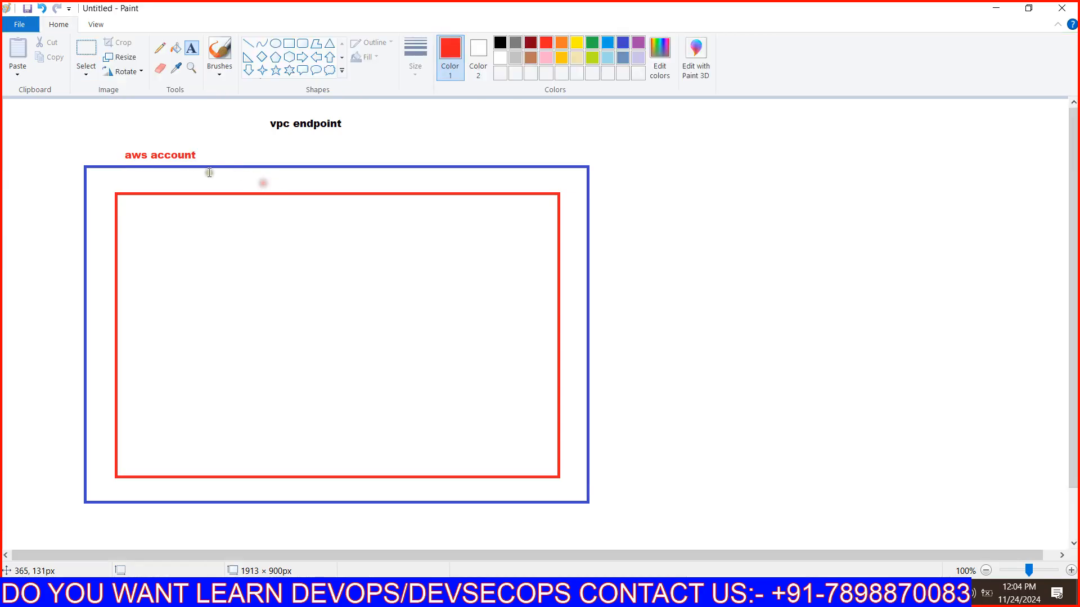
Step: Add the red text label "mumbai region" between the top edges of the blue and red rectangles
{"action": "left_click", "coordinate": [172, 176]}
{"action": "type", "text": "mum"}
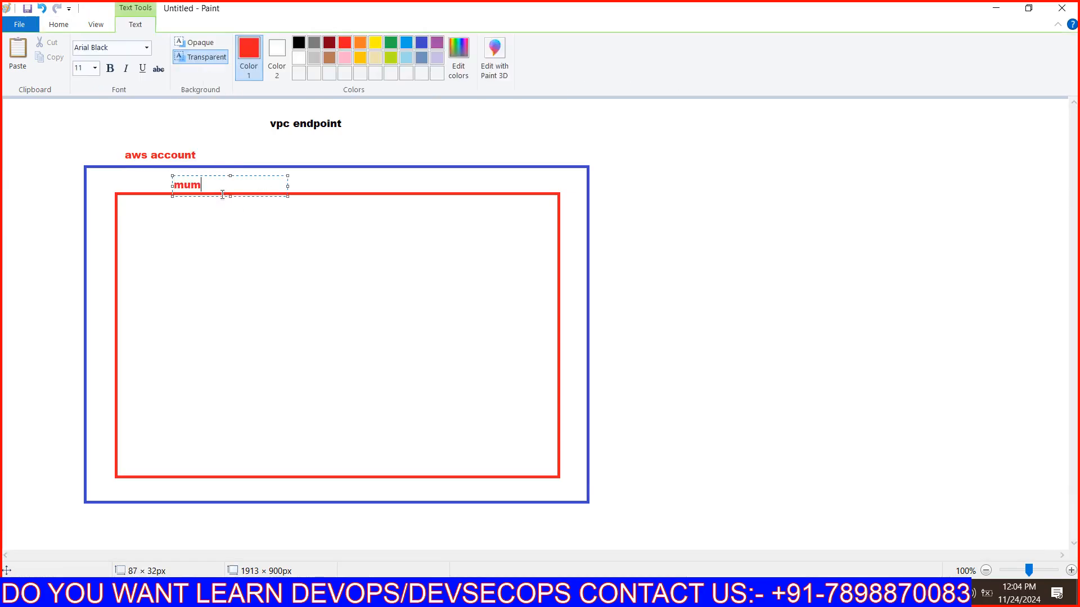
{"action": "type", "text": "bai region"}
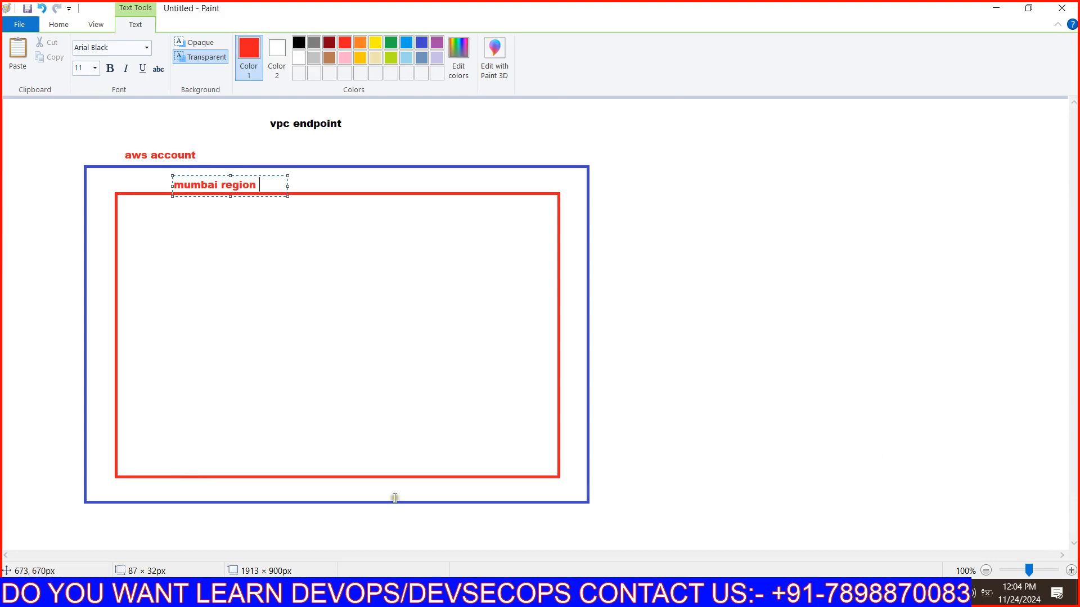
Step: Draw a black rectangle outline about 575 × 348 px inside the red rectangle
{"action": "left_click", "coordinate": [57, 24]}
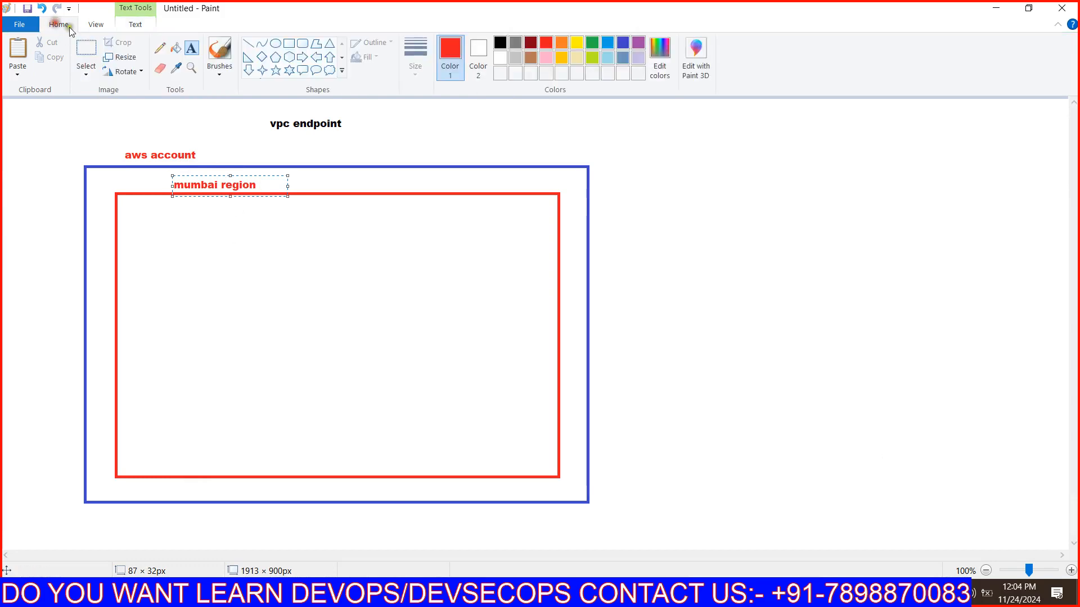
{"action": "left_click", "coordinate": [289, 43]}
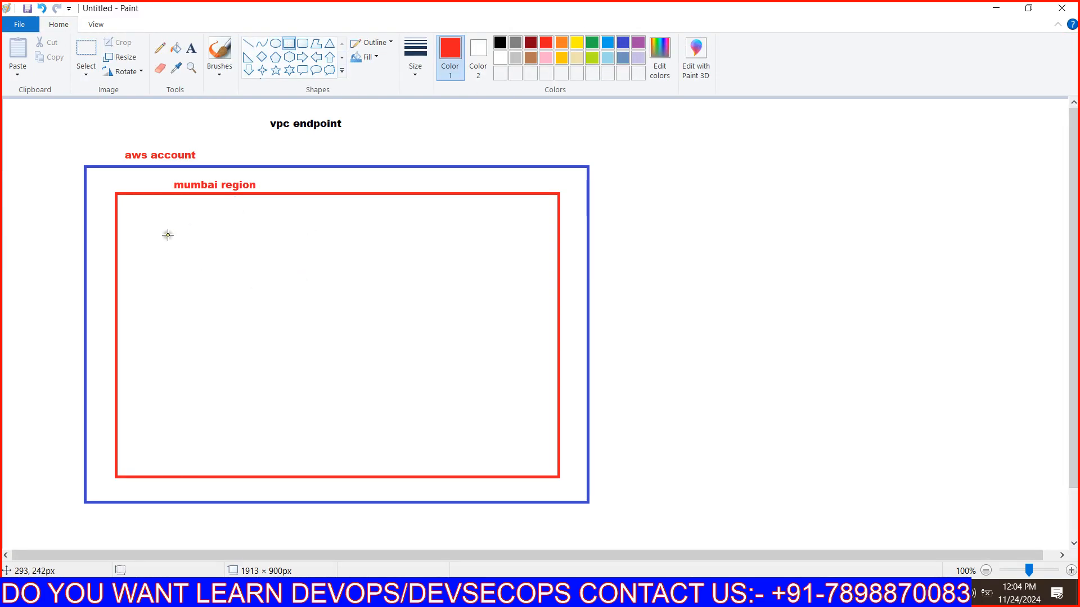
{"action": "left_click_drag", "start_coordinate": [167, 235], "coordinate": [490, 430]}
{"action": "left_click", "coordinate": [609, 44]}
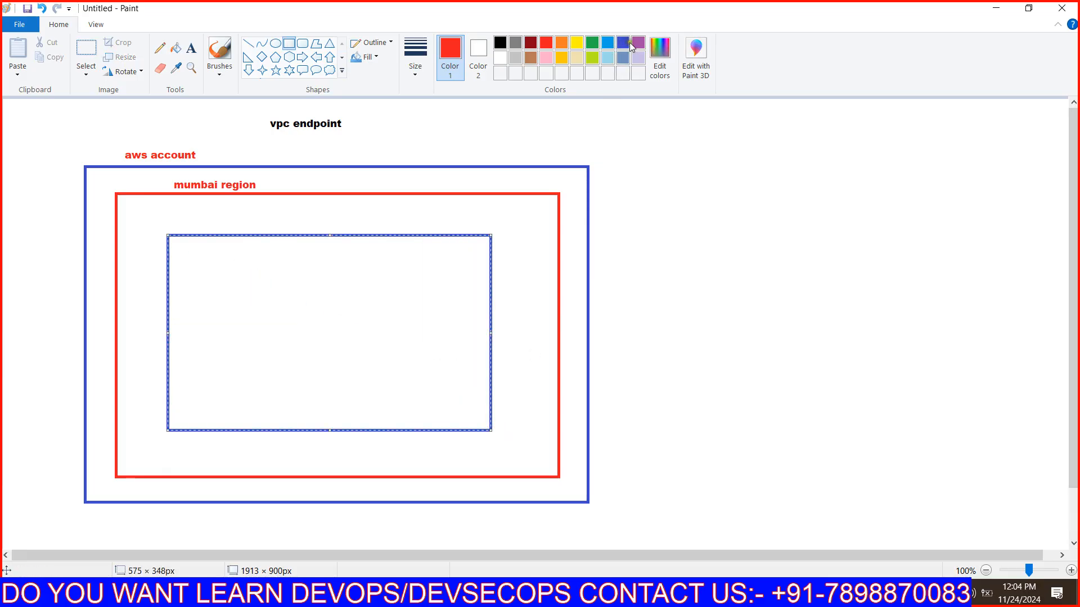
{"action": "left_click", "coordinate": [638, 42]}
{"action": "left_click", "coordinate": [500, 43]}
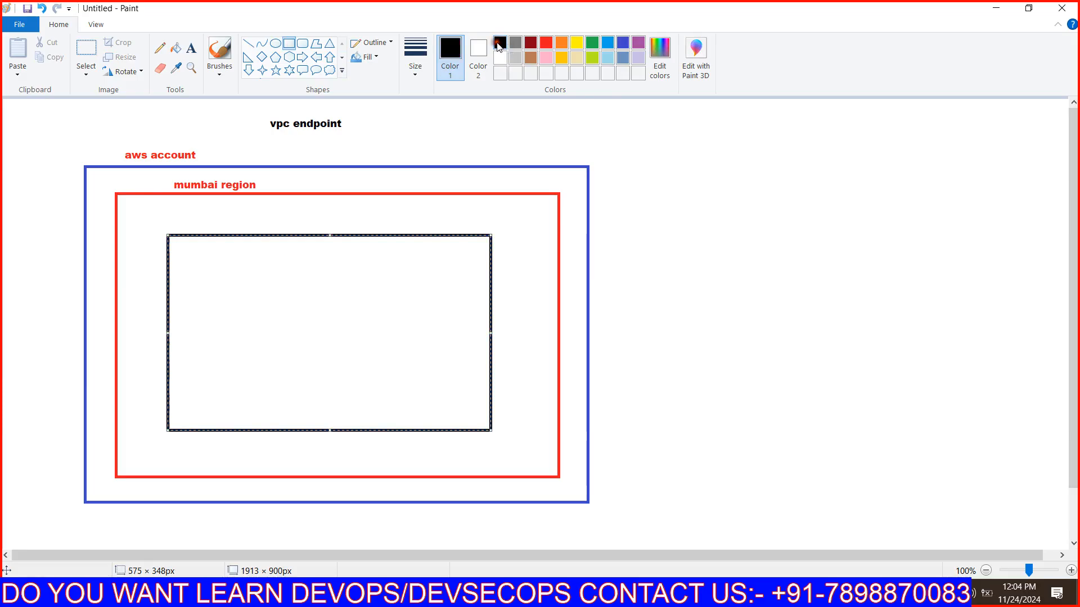
{"action": "left_click", "coordinate": [511, 255]}
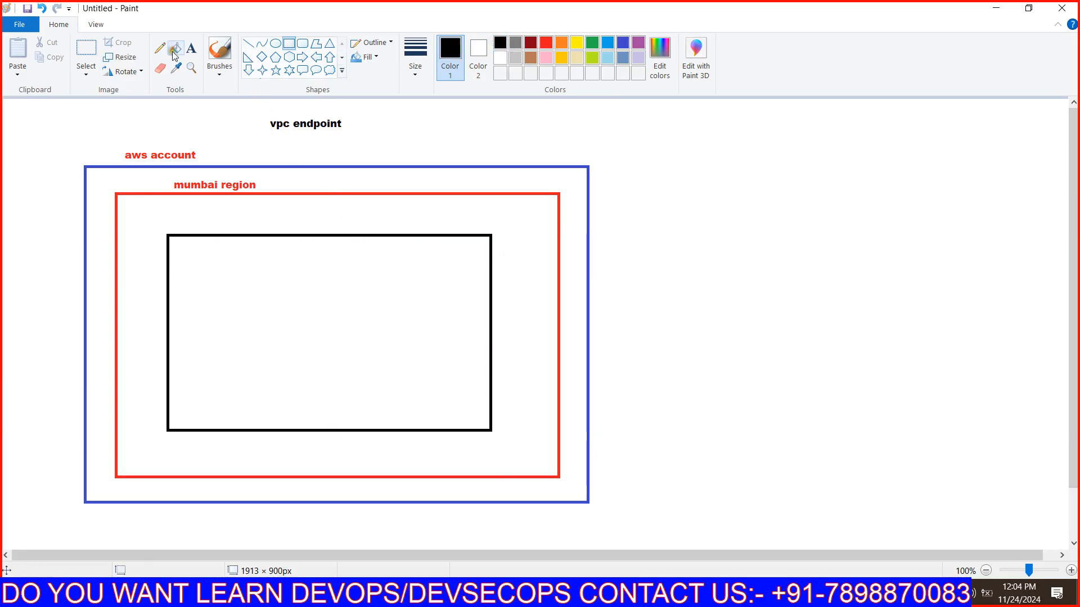
Step: Add the black text label "vpc" above the inner black rectangle
{"action": "left_click", "coordinate": [191, 48]}
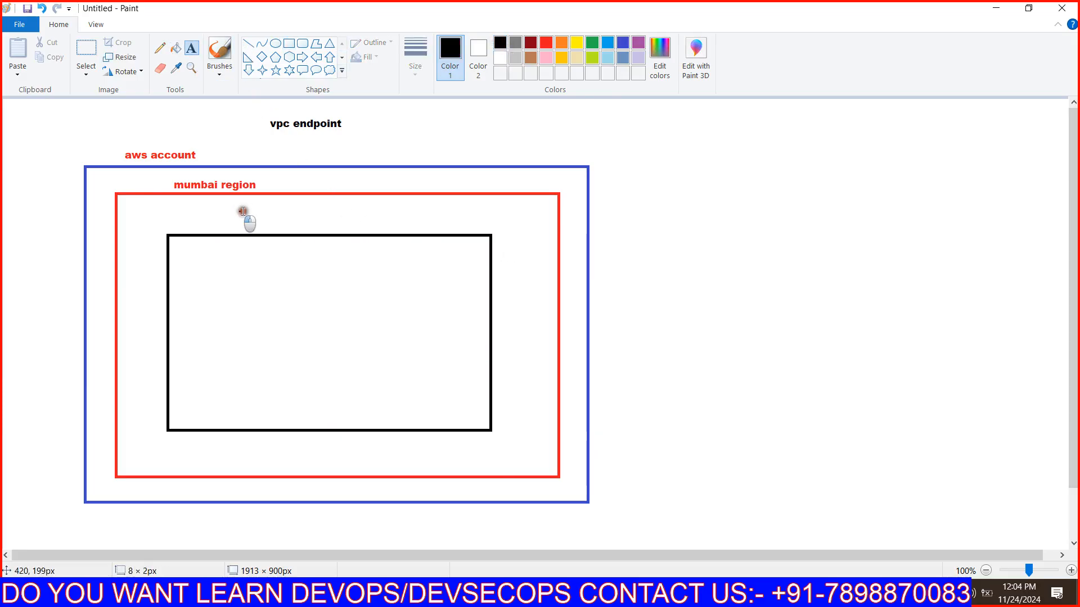
{"action": "left_click_drag", "start_coordinate": [238, 210], "coordinate": [324, 237]}
{"action": "type", "text": "vpc"}
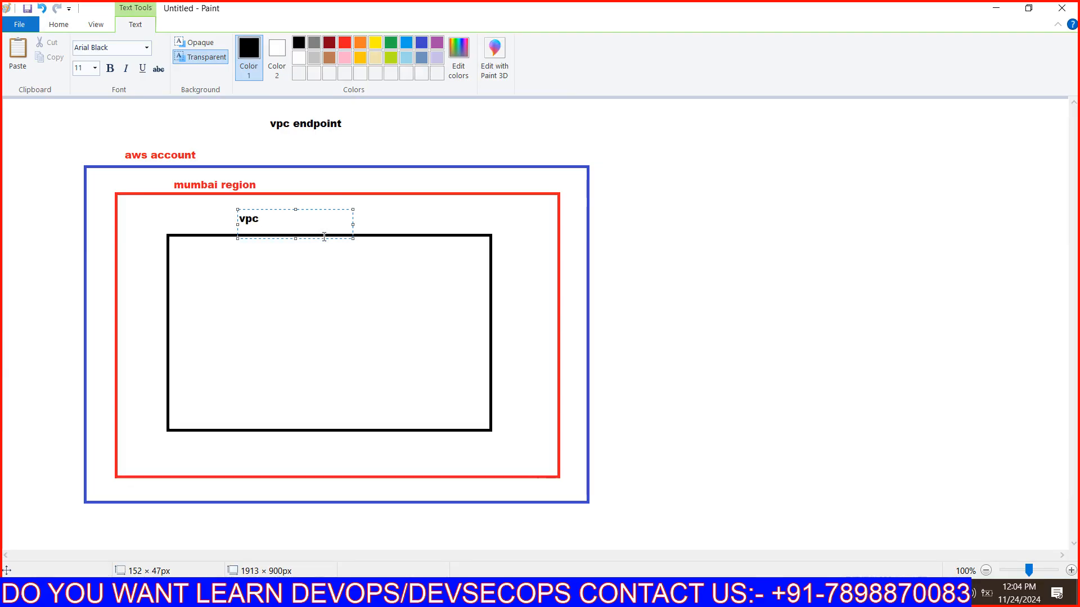
{"action": "left_click", "coordinate": [101, 311]}
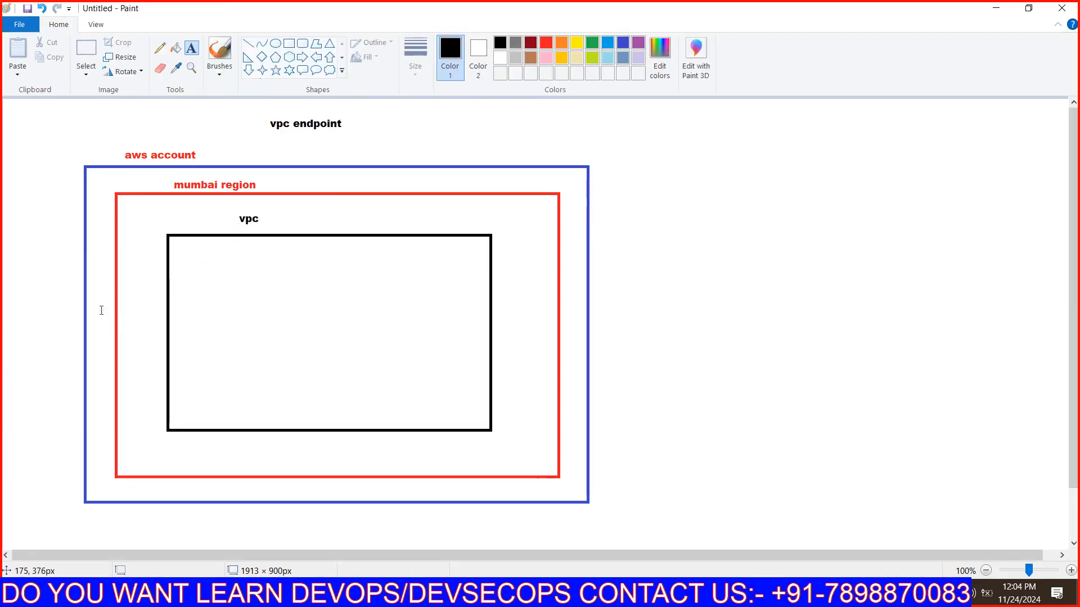
Step: Draw two black rectangles side by side inside the vpc rectangle, the left one about 161 × 260 px
{"action": "left_click", "coordinate": [289, 43]}
{"action": "mouse_move", "coordinate": [190, 271]}
{"action": "left_mouse_down"}
{"action": "mouse_move", "coordinate": [224, 344]}
{"action": "mouse_move", "coordinate": [284, 415]}
{"action": "mouse_move", "coordinate": [270, 389]}
{"action": "mouse_move", "coordinate": [280, 406]}
{"action": "left_mouse_up"}
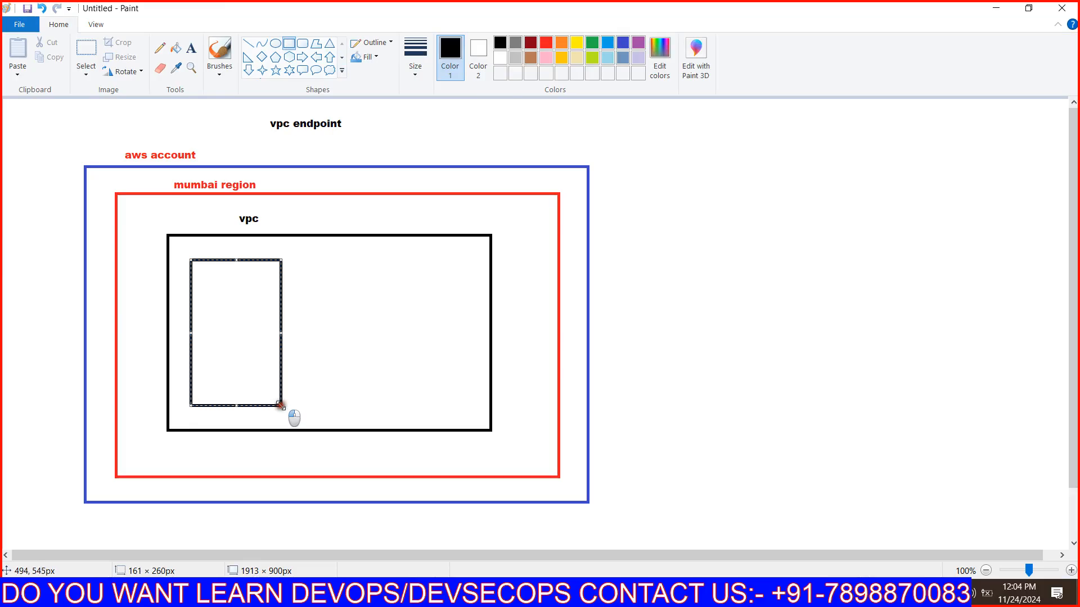
{"action": "left_click", "coordinate": [352, 354]}
{"action": "left_click_drag", "start_coordinate": [304, 258], "coordinate": [416, 401]}
{"action": "left_click", "coordinate": [507, 372]}
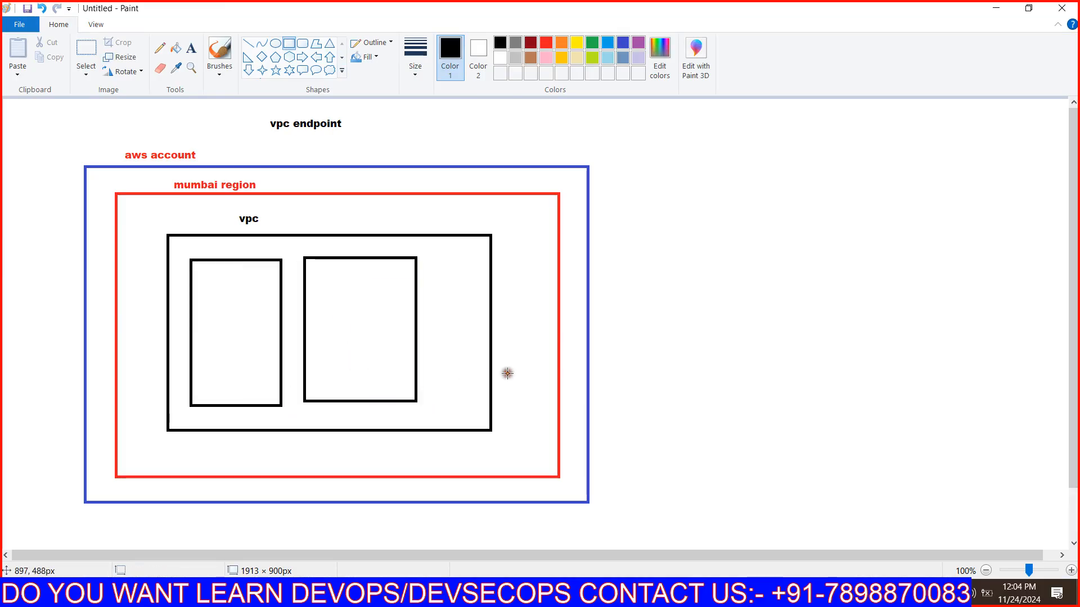
Step: Label the left inner rectangle "public" and the right inner rectangle "private" above their top edges
{"action": "left_click", "coordinate": [192, 51]}
{"action": "left_click_drag", "start_coordinate": [195, 245], "coordinate": [235, 257]}
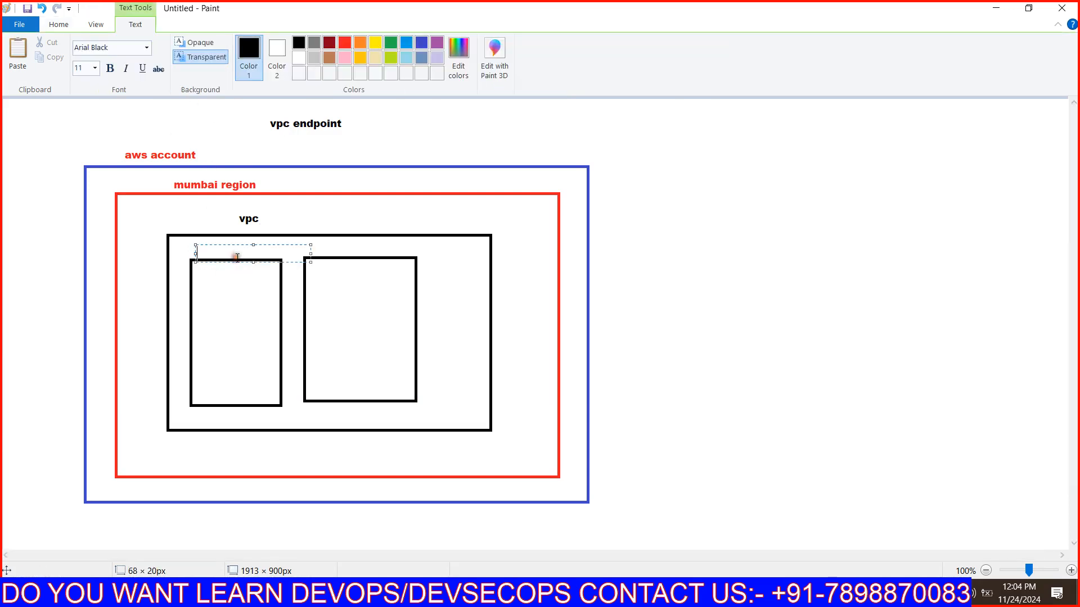
{"action": "type", "text": "public"}
{"action": "left_click", "coordinate": [331, 279]}
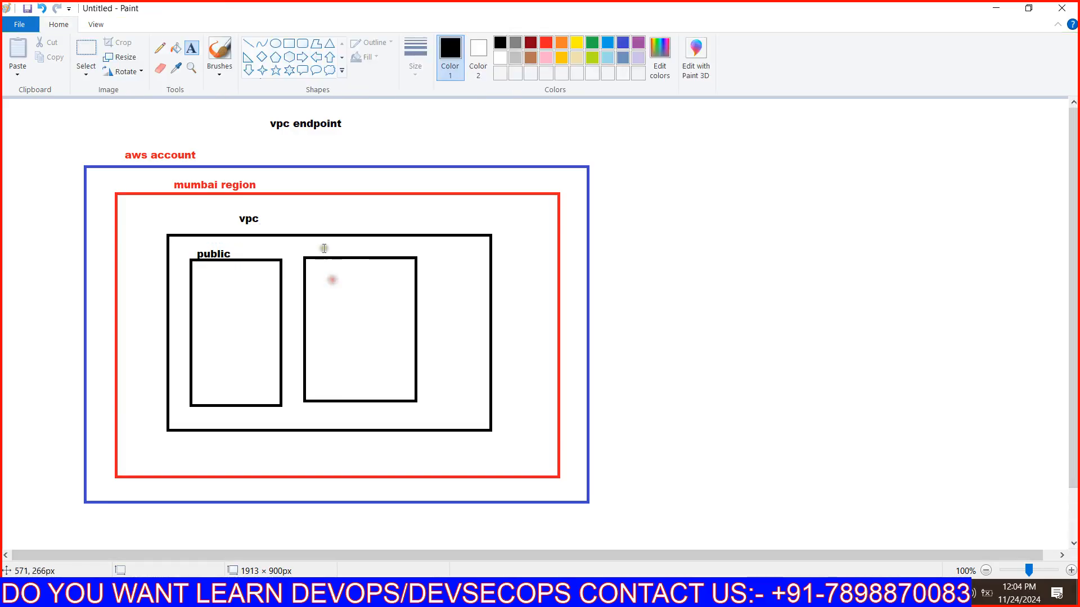
{"action": "left_click_drag", "start_coordinate": [317, 246], "coordinate": [329, 249]}
{"action": "type", "text": "pr"}
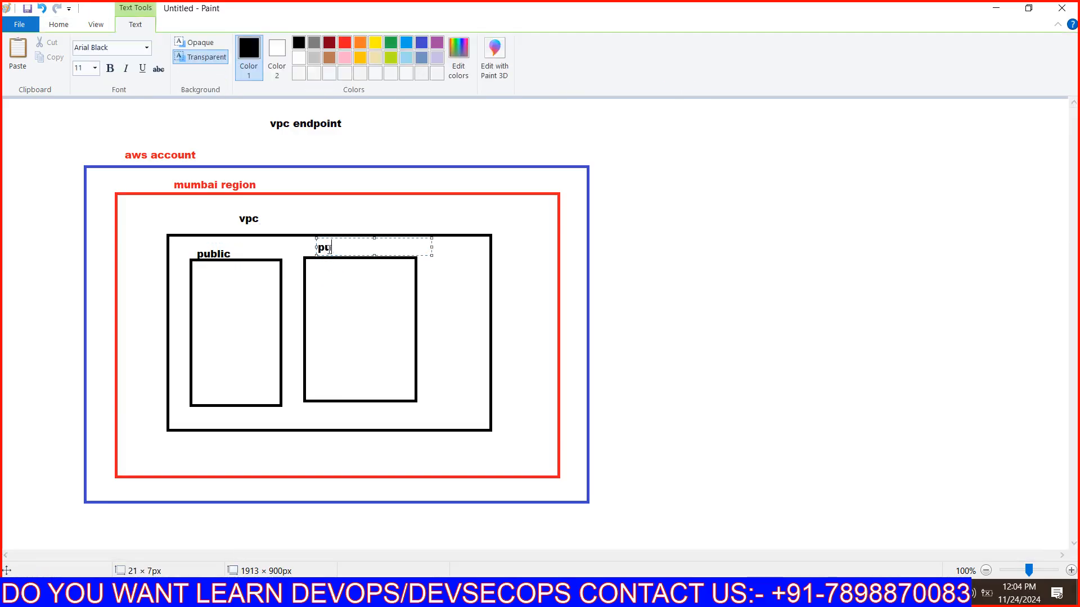
{"action": "type", "text": "ivate"}
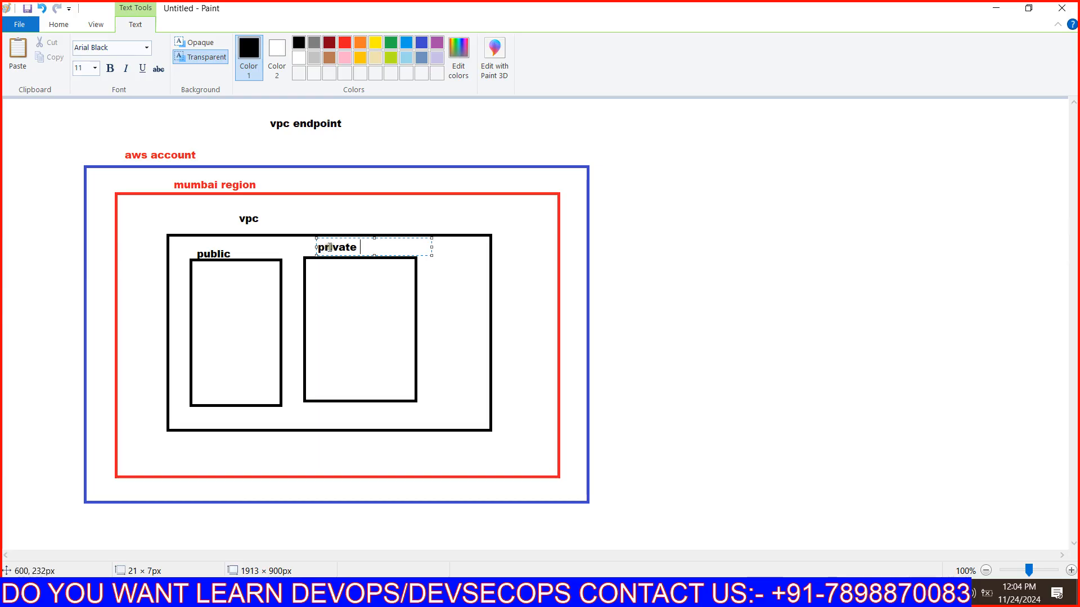
Step: Erase the right edge of the blue rectangle
{"action": "left_click", "coordinate": [59, 24]}
{"action": "left_click", "coordinate": [161, 68]}
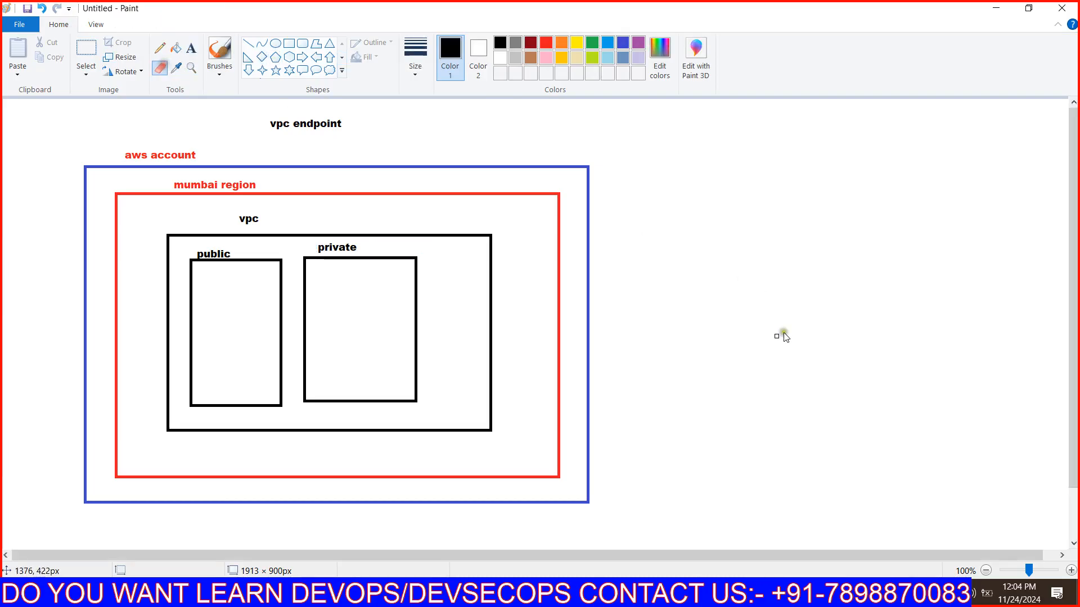
{"action": "left_click_drag", "start_coordinate": [586, 502], "coordinate": [591, 291]}
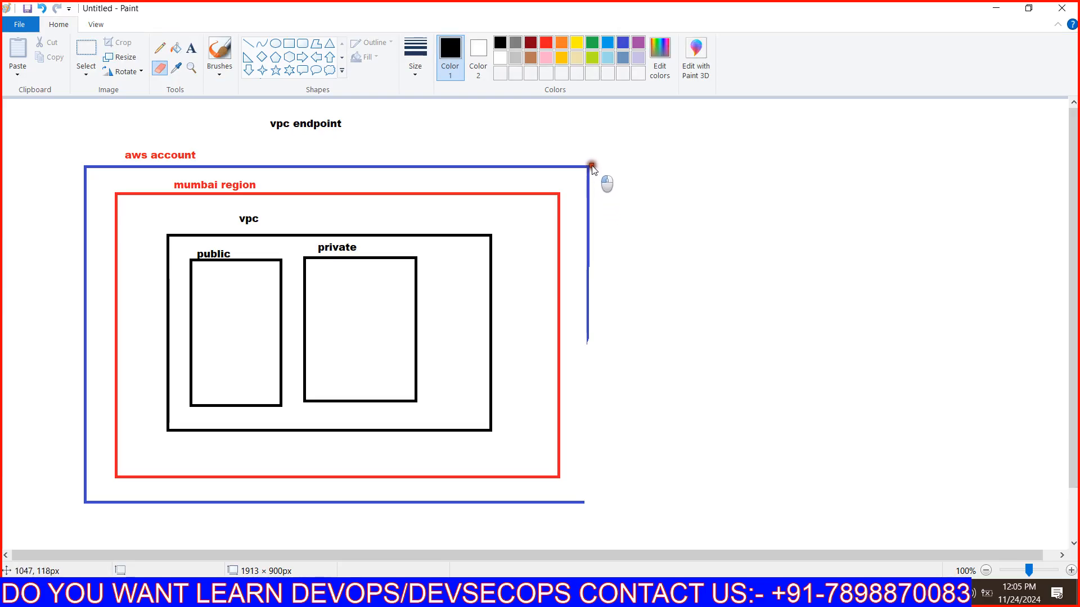
{"action": "mouse_move", "coordinate": [593, 168]}
{"action": "left_mouse_down"}
{"action": "mouse_move", "coordinate": [585, 353]}
{"action": "mouse_move", "coordinate": [588, 236]}
{"action": "left_mouse_up"}
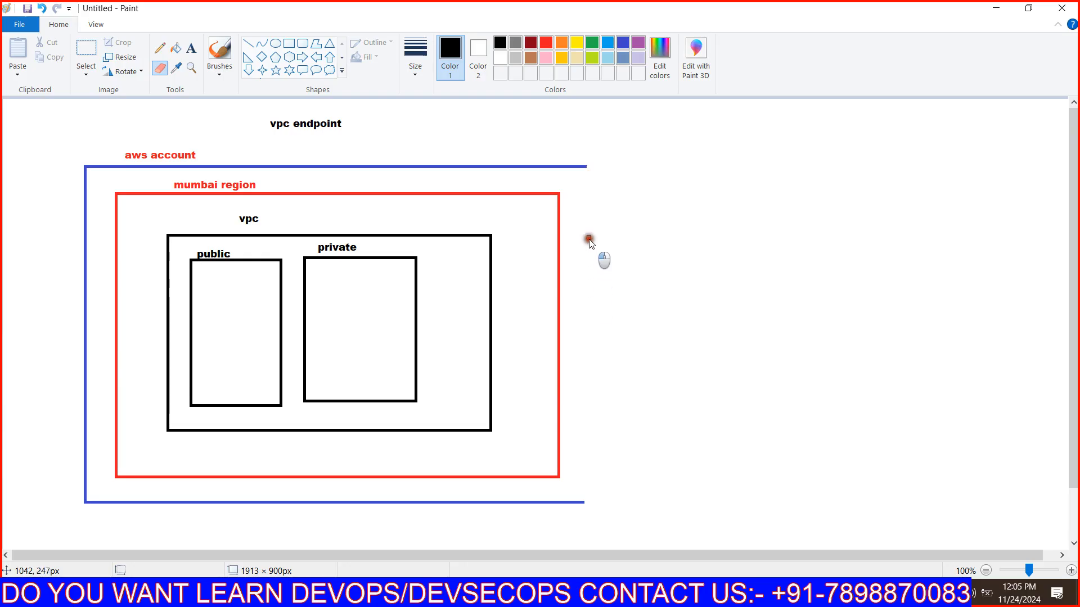
Step: Draw a wider black rectangle over the blue outline, starting at its upper-left corner and extending well past the red rectangle
{"action": "left_click", "coordinate": [288, 44]}
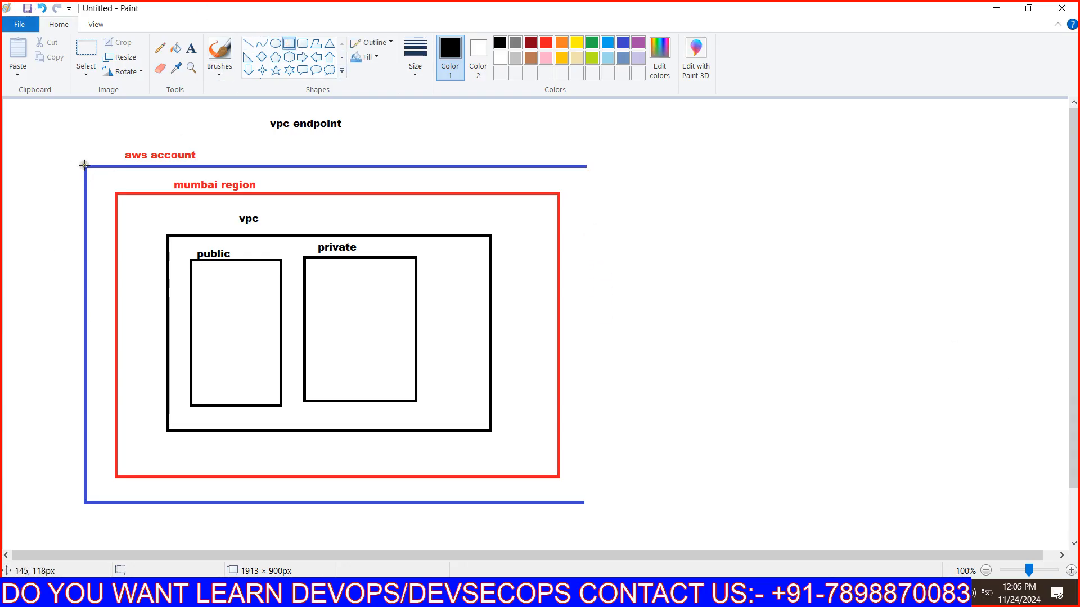
{"action": "left_click_drag", "start_coordinate": [84, 166], "coordinate": [899, 501]}
{"action": "left_click", "coordinate": [992, 442]}
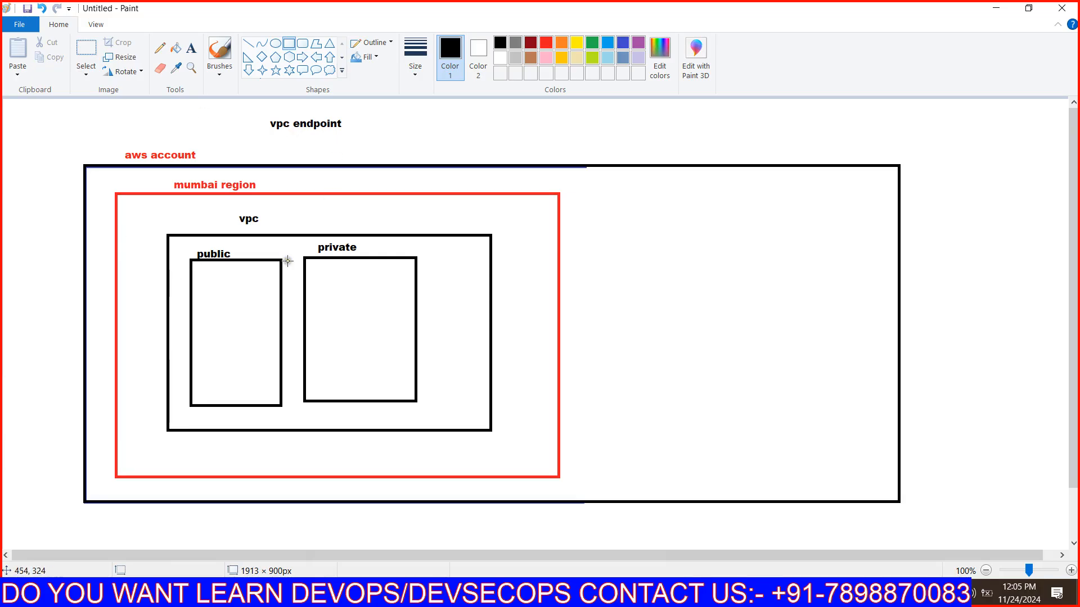
Step: Draw a black ellipse about 138 × 98 px in the empty area right of the red rectangle
{"action": "left_click", "coordinate": [288, 45]}
{"action": "left_click", "coordinate": [275, 43]}
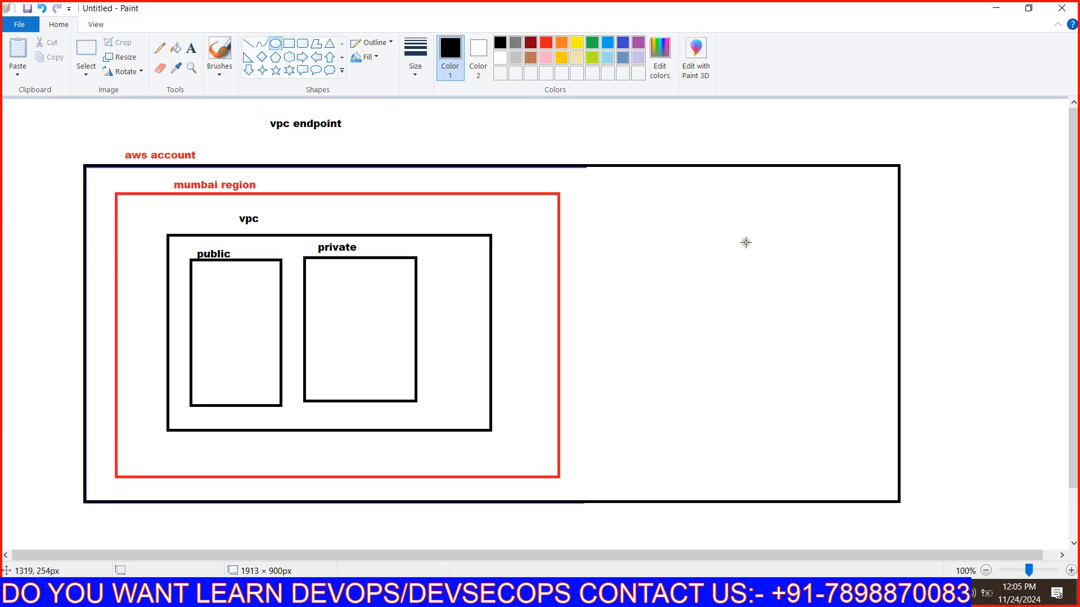
{"action": "left_click_drag", "start_coordinate": [728, 241], "coordinate": [805, 295]}
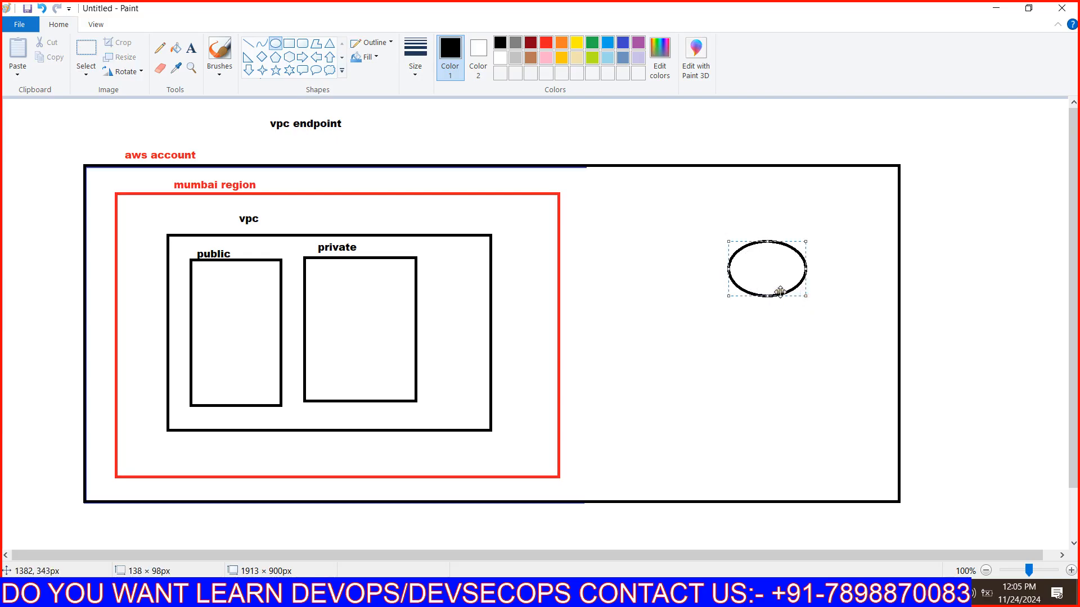
{"action": "left_click", "coordinate": [787, 379]}
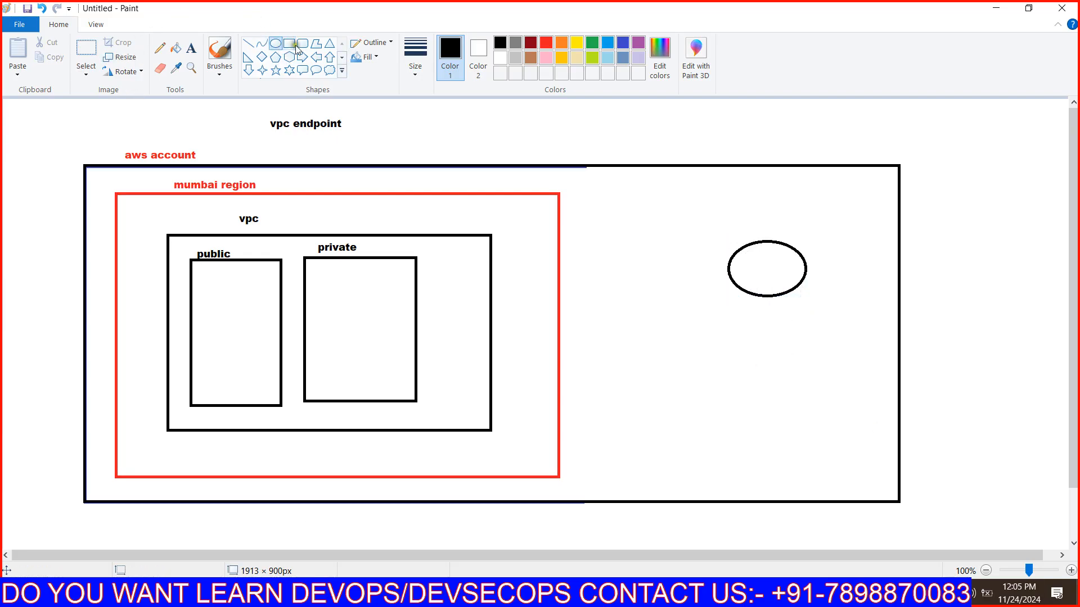
Step: Extend the ellipse into a slanted cylinder with two roughly parallel side lines and a second black ellipse between their lower ends
{"action": "left_click_drag", "start_coordinate": [729, 275], "coordinate": [762, 379]}
{"action": "key", "text": "ctrl+z"}
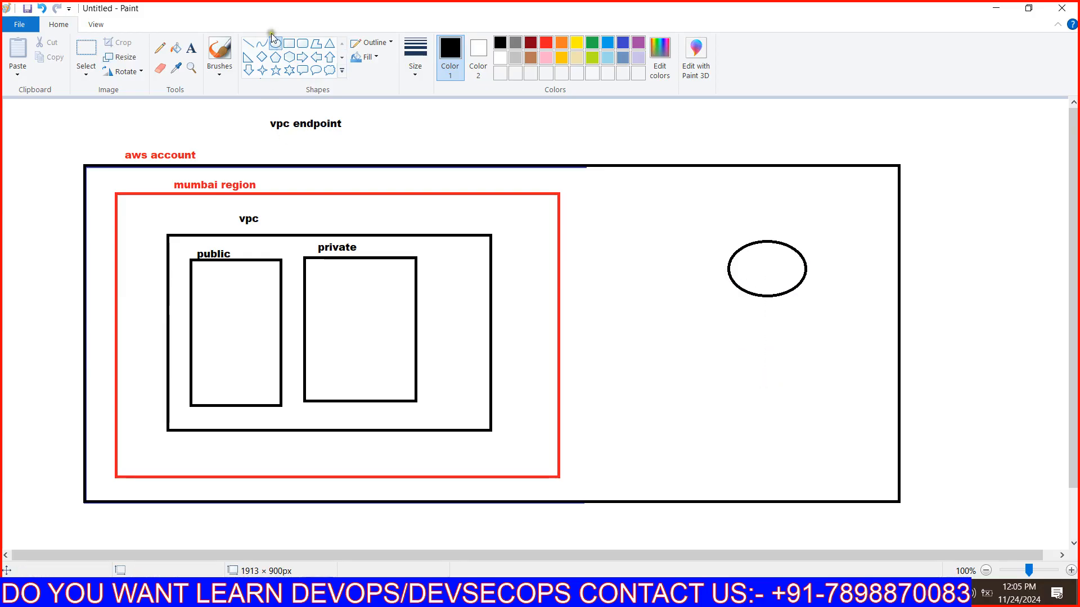
{"action": "left_click", "coordinate": [248, 43]}
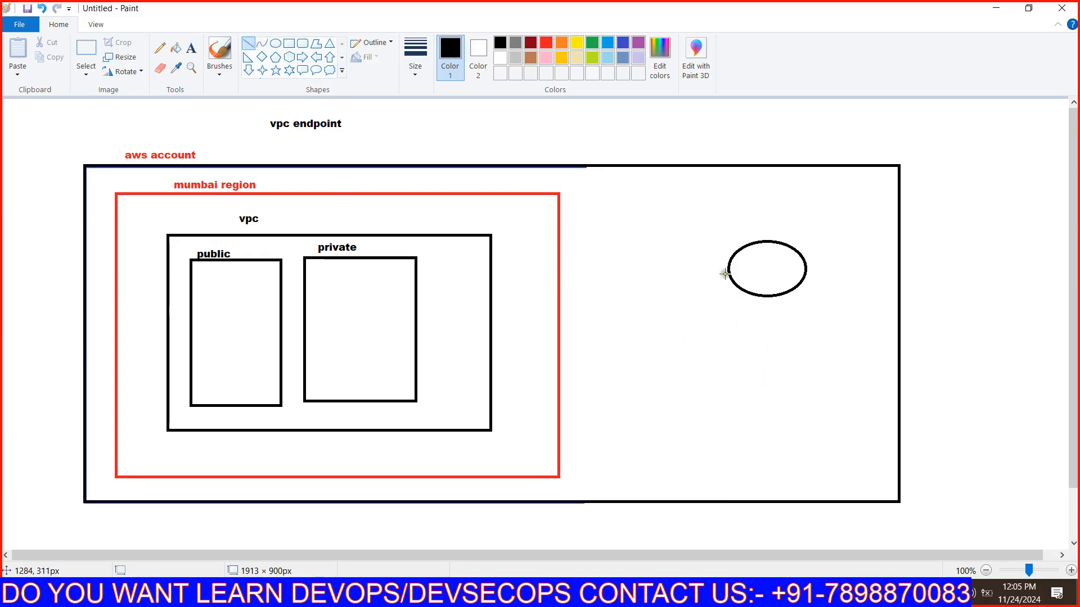
{"action": "left_click_drag", "start_coordinate": [725, 274], "coordinate": [764, 392]}
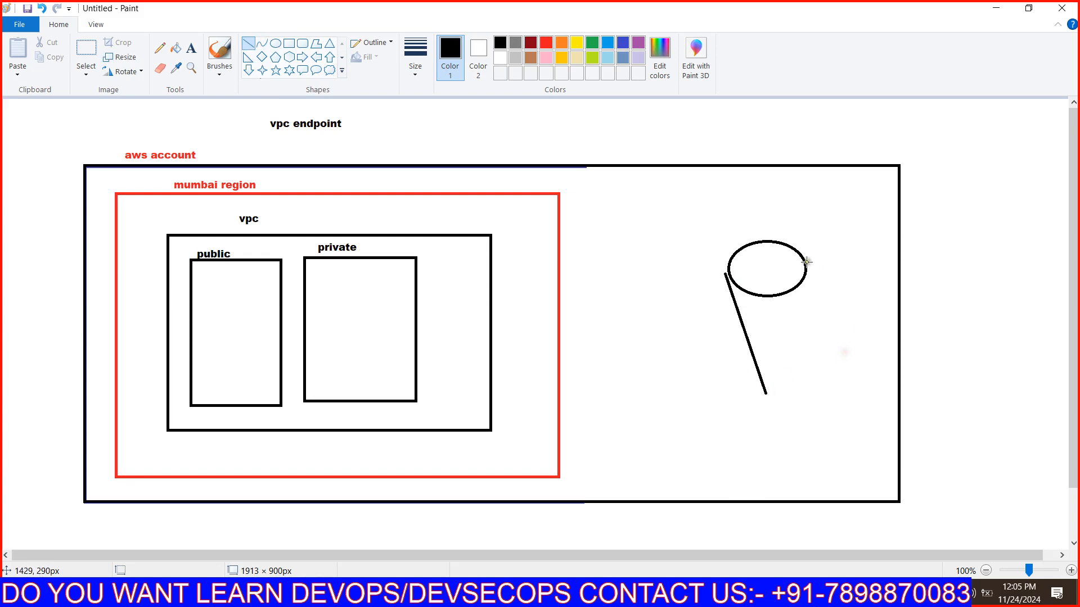
{"action": "left_click_drag", "start_coordinate": [806, 263], "coordinate": [841, 381]}
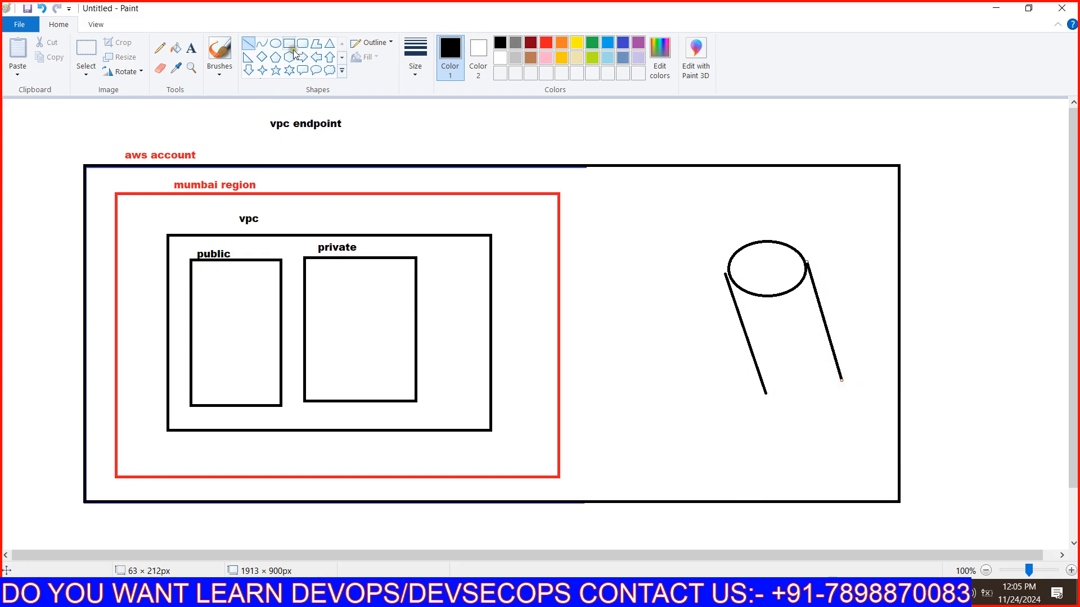
{"action": "left_click", "coordinate": [274, 44]}
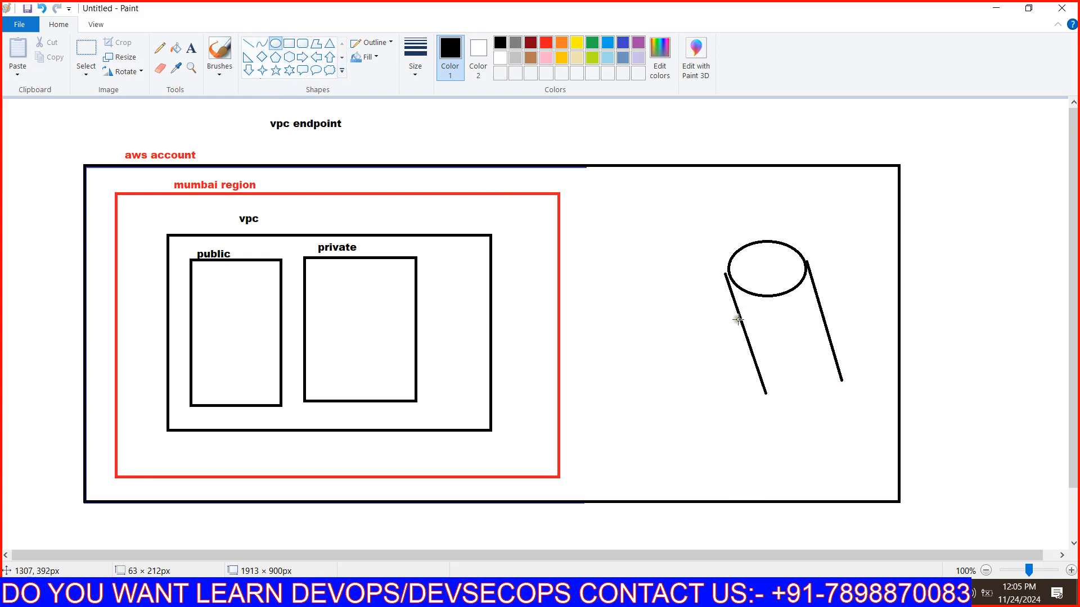
{"action": "left_click_drag", "start_coordinate": [755, 338], "coordinate": [836, 395]}
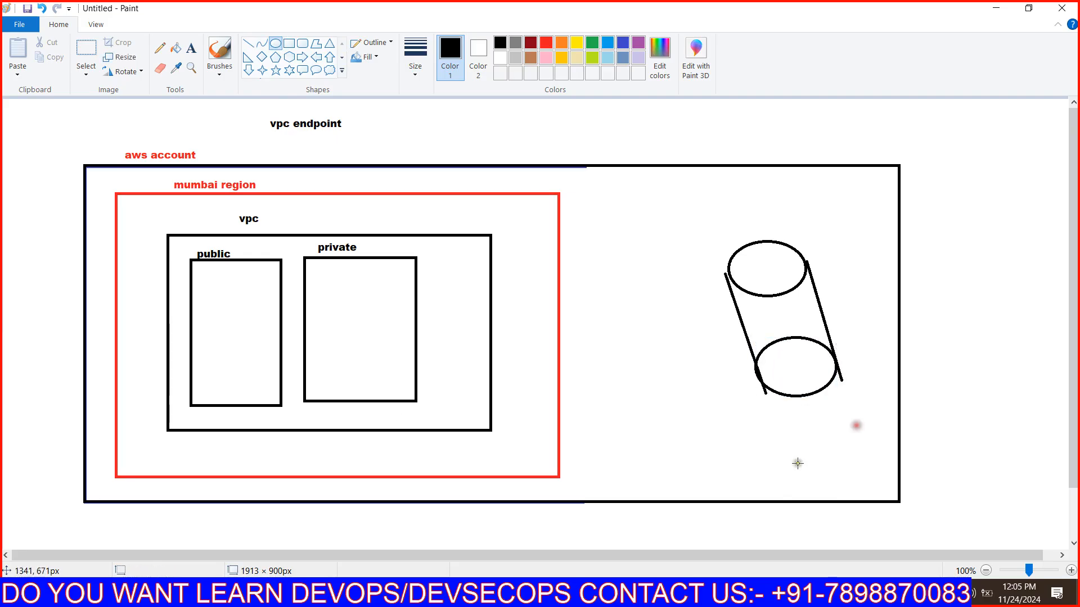
Step: Label the cylinder "s3 bucket" between its two ellipses
{"action": "left_click", "coordinate": [191, 48]}
{"action": "left_click", "coordinate": [755, 304]}
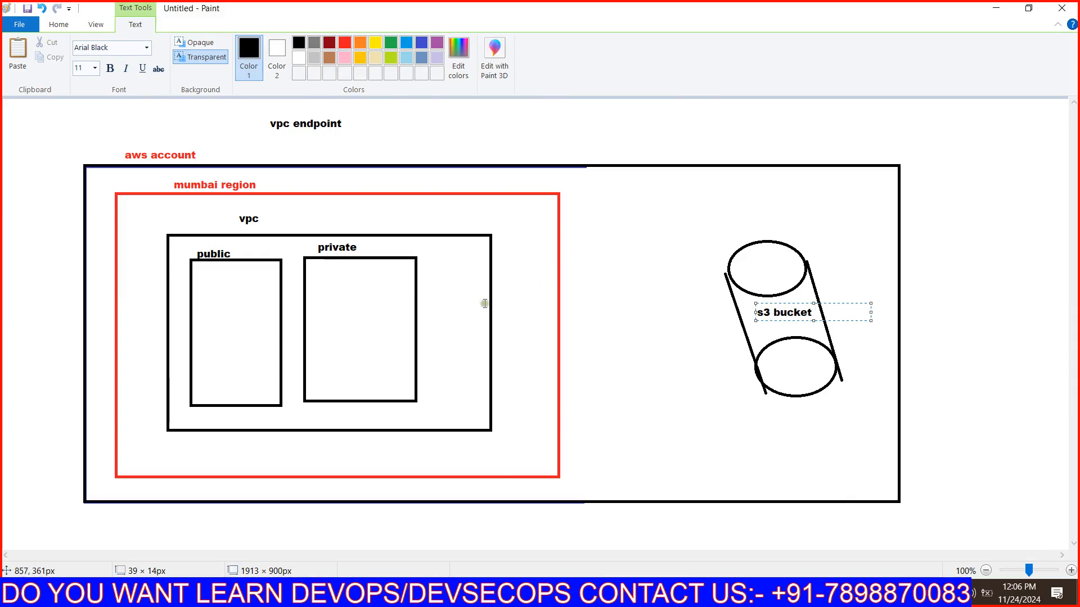
{"action": "left_click", "coordinate": [58, 24]}
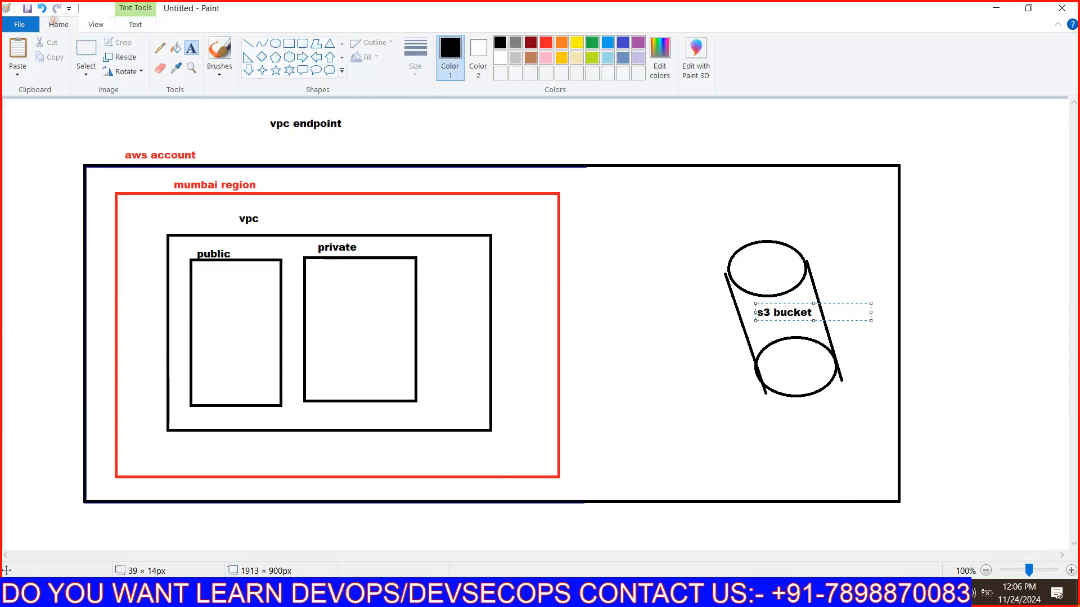
Step: Draw a straight black line from the cylinder's left side to the right edge of the private rectangle
{"action": "left_click", "coordinate": [248, 43]}
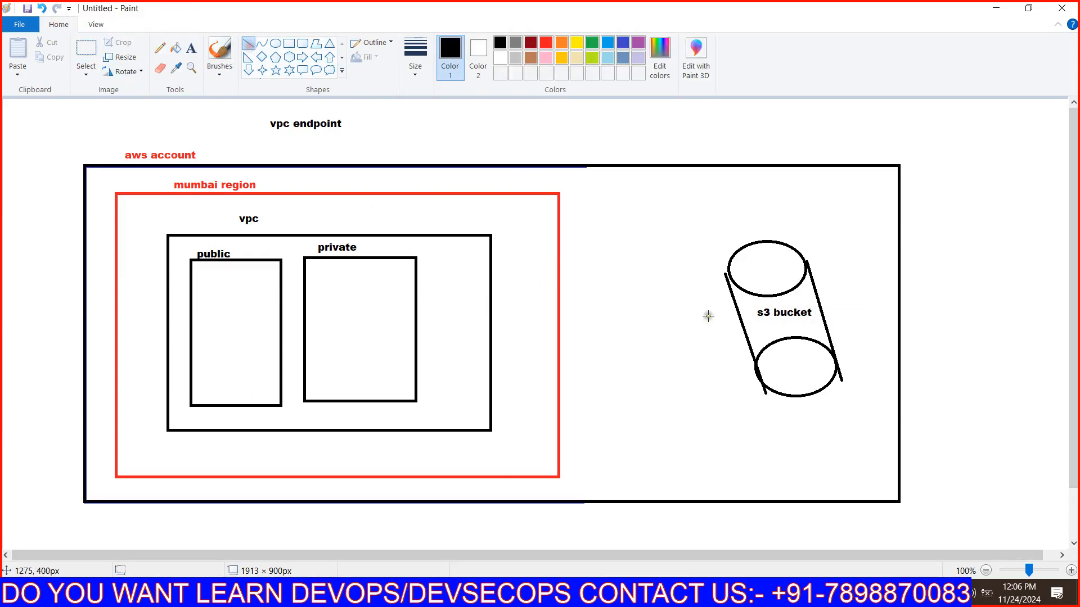
{"action": "left_click_drag", "start_coordinate": [741, 334], "coordinate": [415, 343]}
{"action": "left_click", "coordinate": [613, 401]}
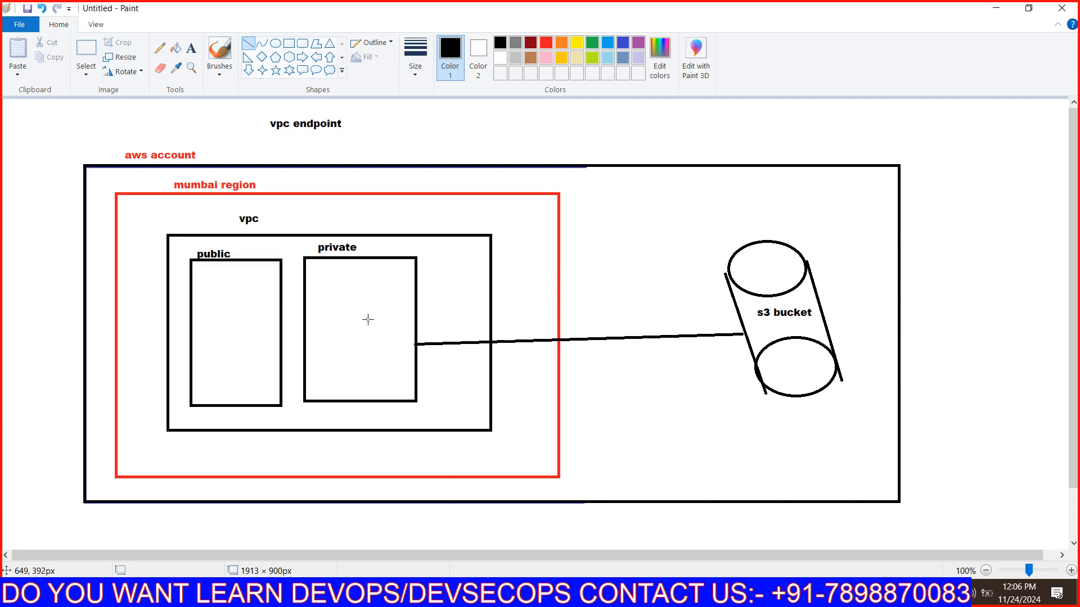
Step: Draw a small circle where the connecting line crosses the red region border and mark it with two crossing diagonal lines
{"action": "left_click", "coordinate": [275, 44]}
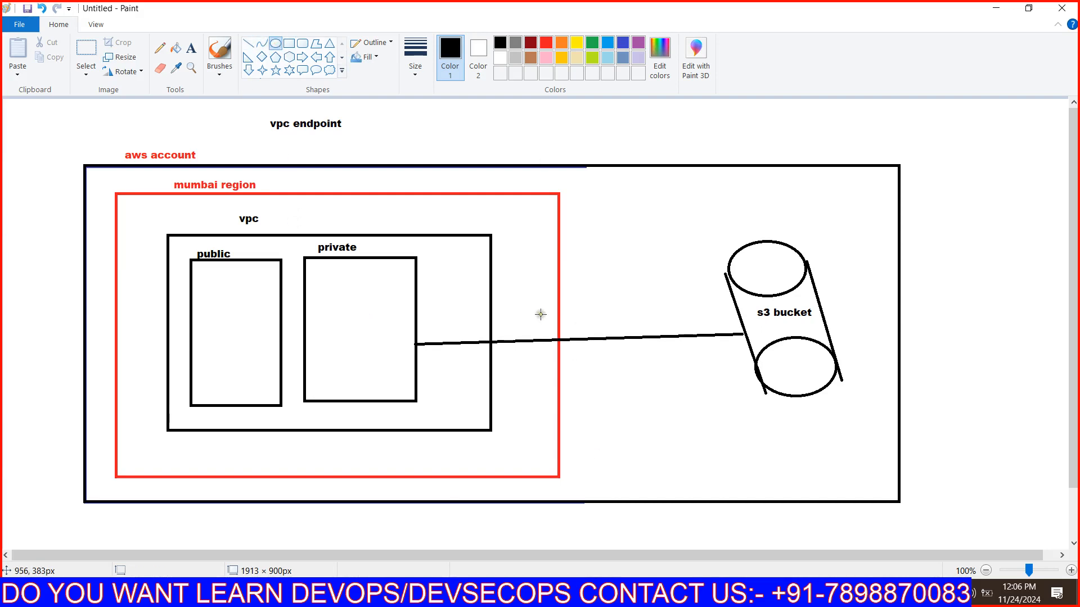
{"action": "left_click_drag", "start_coordinate": [539, 313], "coordinate": [591, 375]}
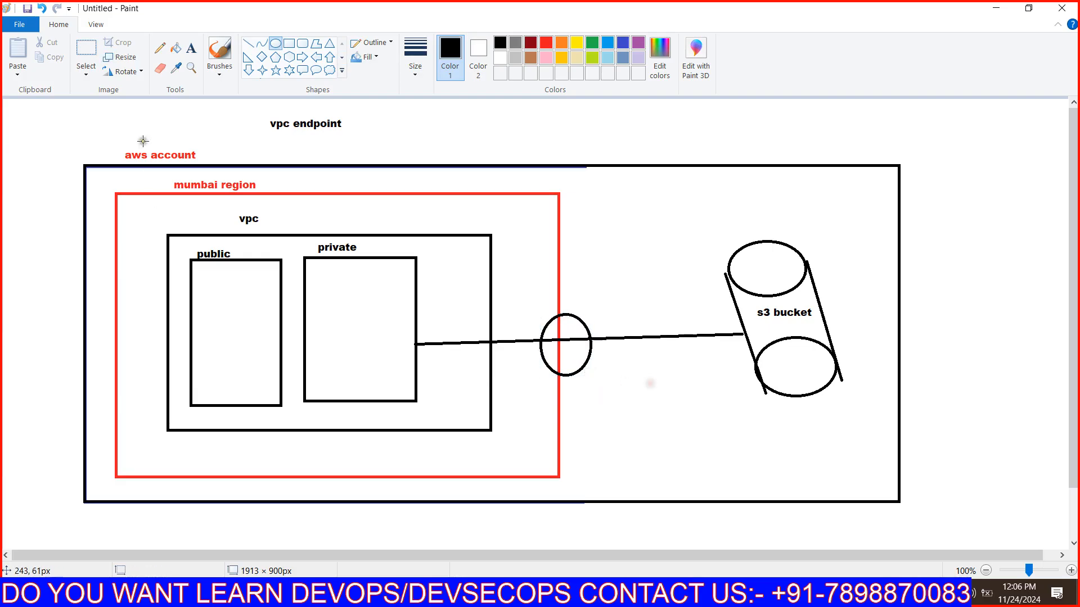
{"action": "left_click", "coordinate": [248, 43]}
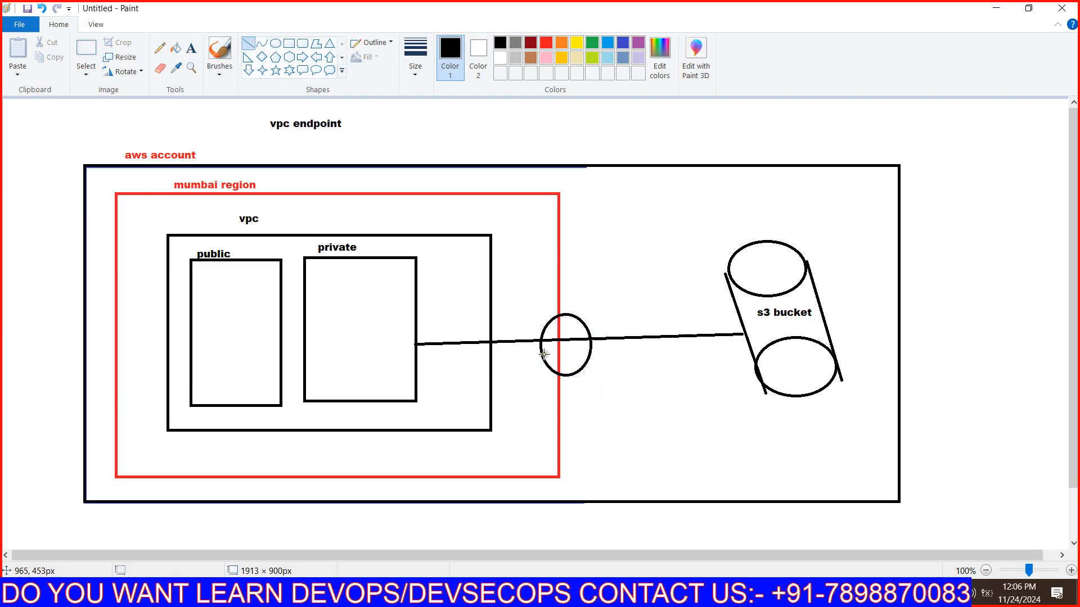
{"action": "left_click_drag", "start_coordinate": [545, 326], "coordinate": [580, 362]}
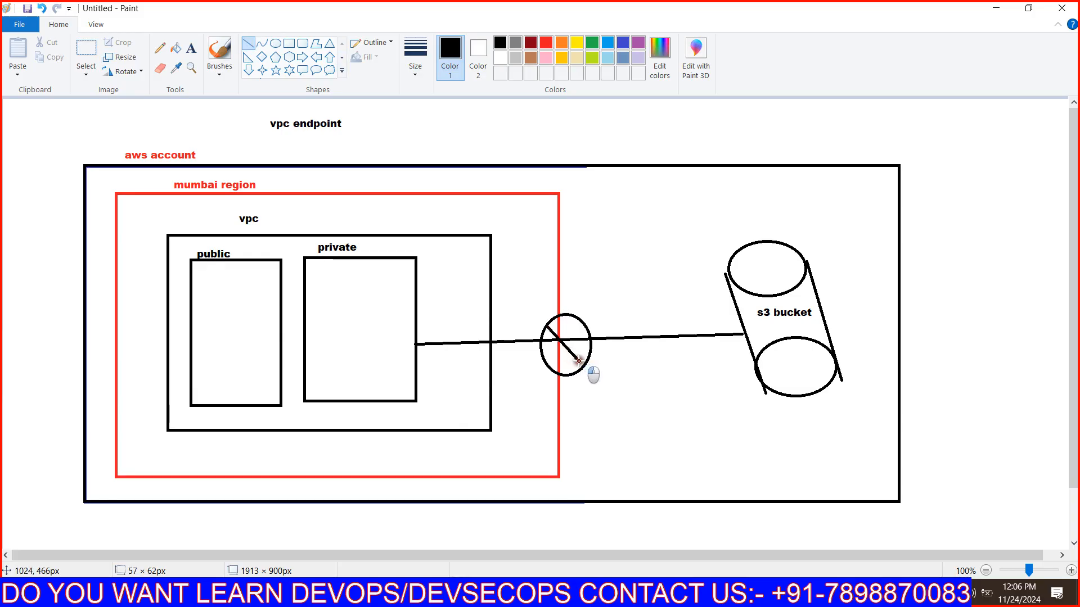
{"action": "left_click_drag", "start_coordinate": [587, 320], "coordinate": [551, 364]}
{"action": "left_click", "coordinate": [663, 379]}
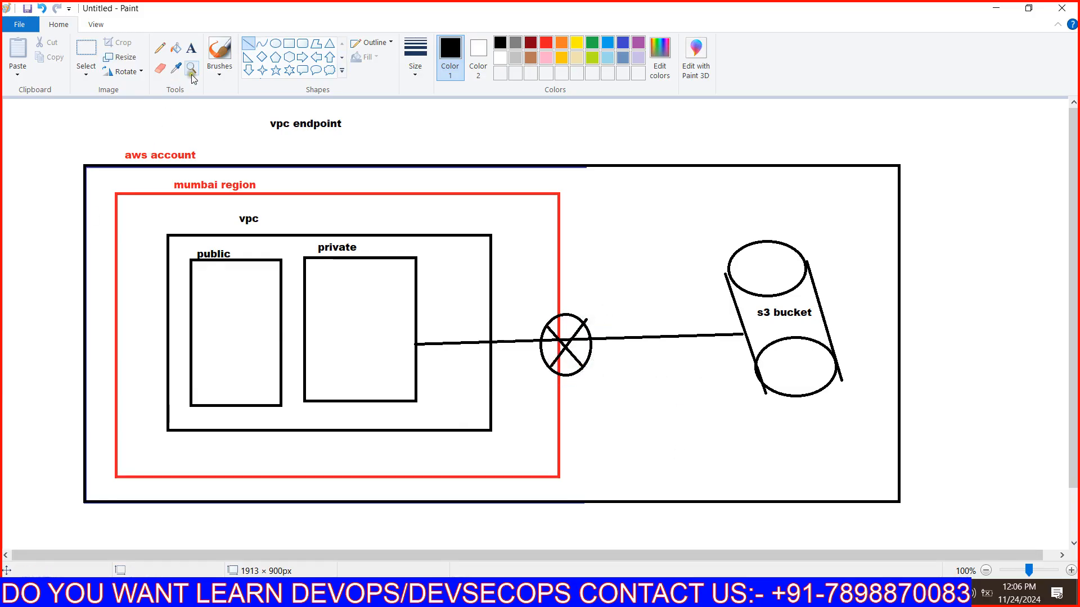
Step: Add the label "endpoint" just below and to the right of the crossed circle
{"action": "left_click", "coordinate": [191, 54]}
{"action": "left_click_drag", "start_coordinate": [582, 382], "coordinate": [643, 405]}
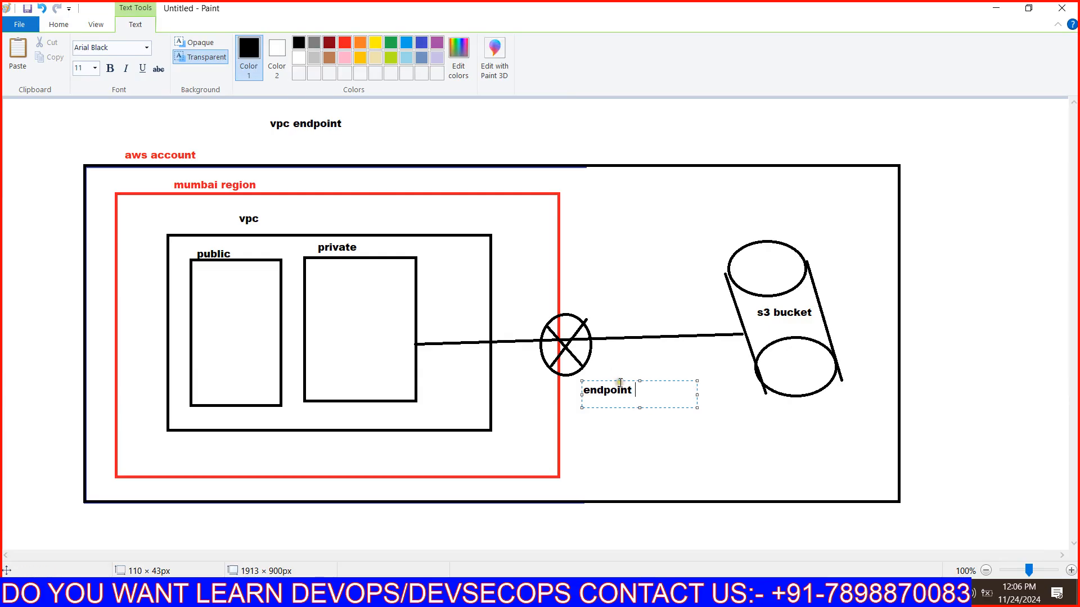
{"action": "left_click_drag", "start_coordinate": [619, 381], "coordinate": [608, 374]}
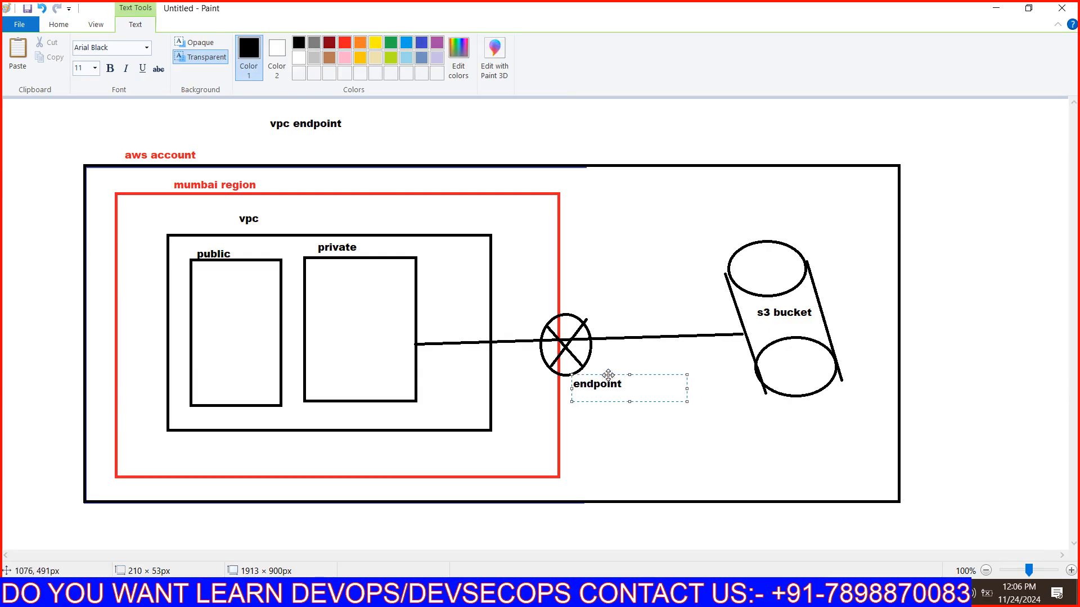
{"action": "left_click", "coordinate": [296, 352]}
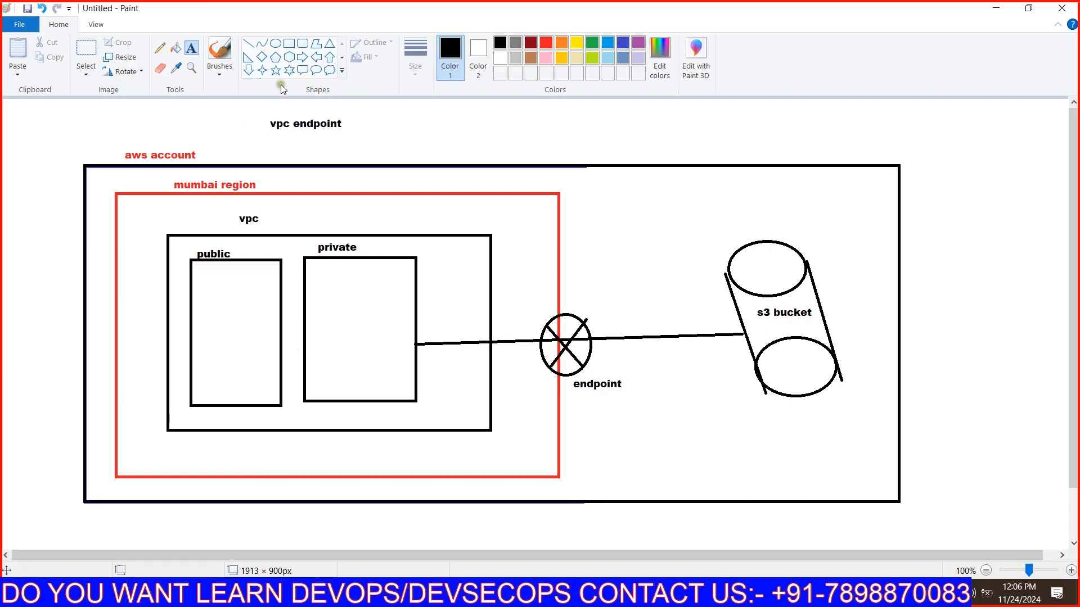
Step: Draw one small red rectangle inside the public rectangle and another inside the private rectangle
{"action": "left_click", "coordinate": [289, 43]}
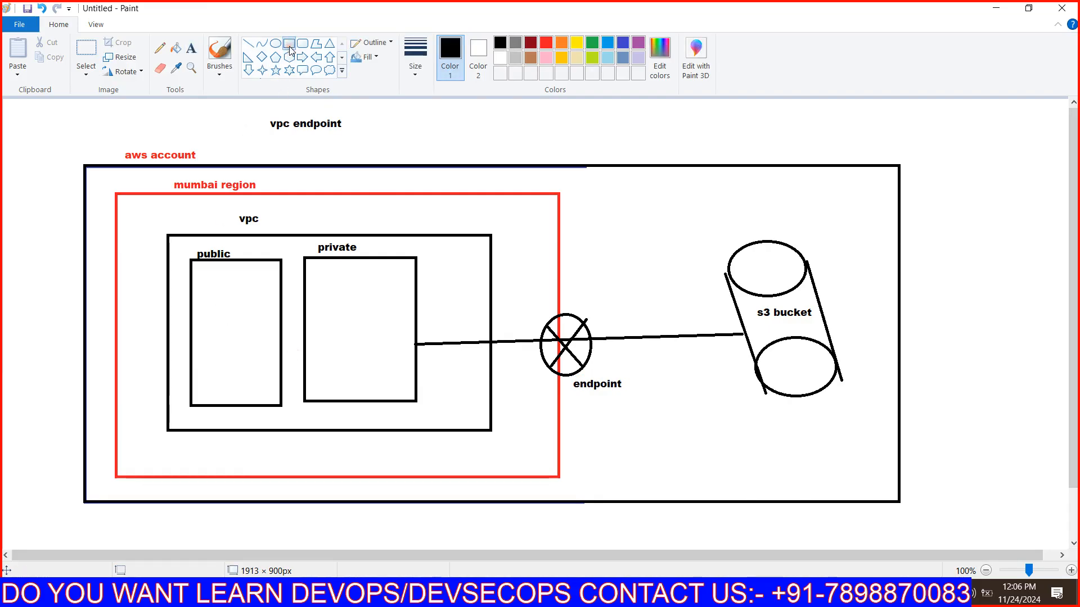
{"action": "left_click", "coordinate": [545, 43]}
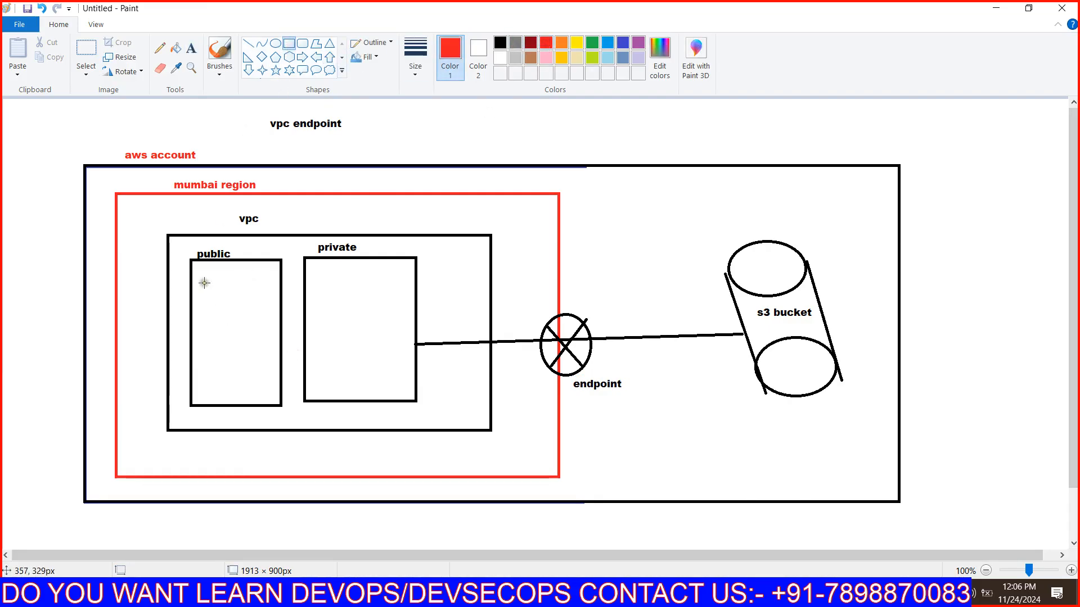
{"action": "left_click_drag", "start_coordinate": [199, 292], "coordinate": [242, 338]}
{"action": "left_click_drag", "start_coordinate": [321, 306], "coordinate": [387, 355]}
{"action": "left_click", "coordinate": [415, 328]}
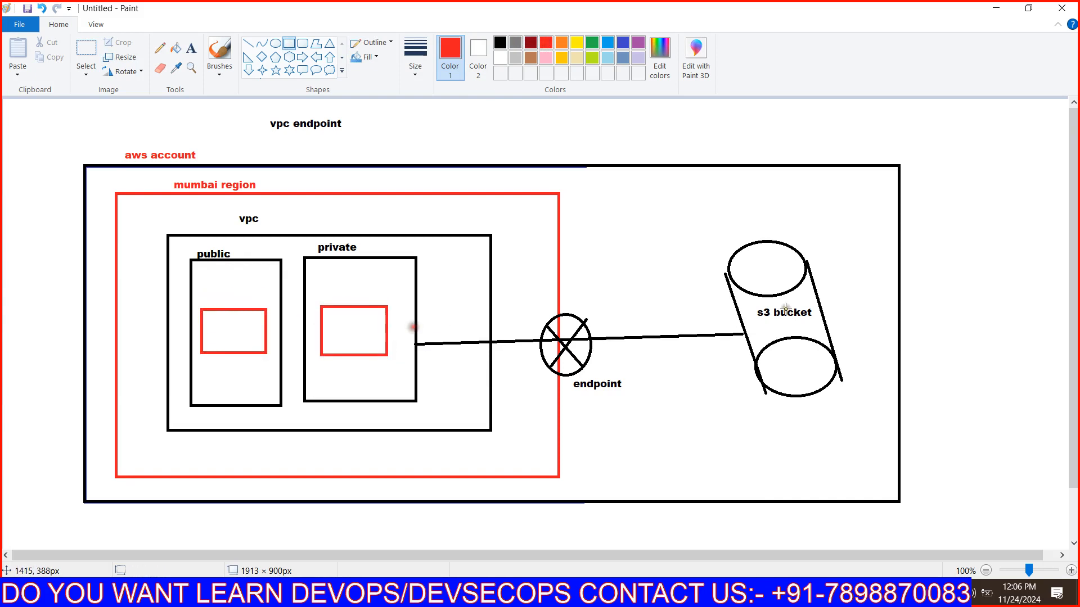
Step: Label both small red rectangles "ec2" in red text
{"action": "left_click", "coordinate": [191, 48]}
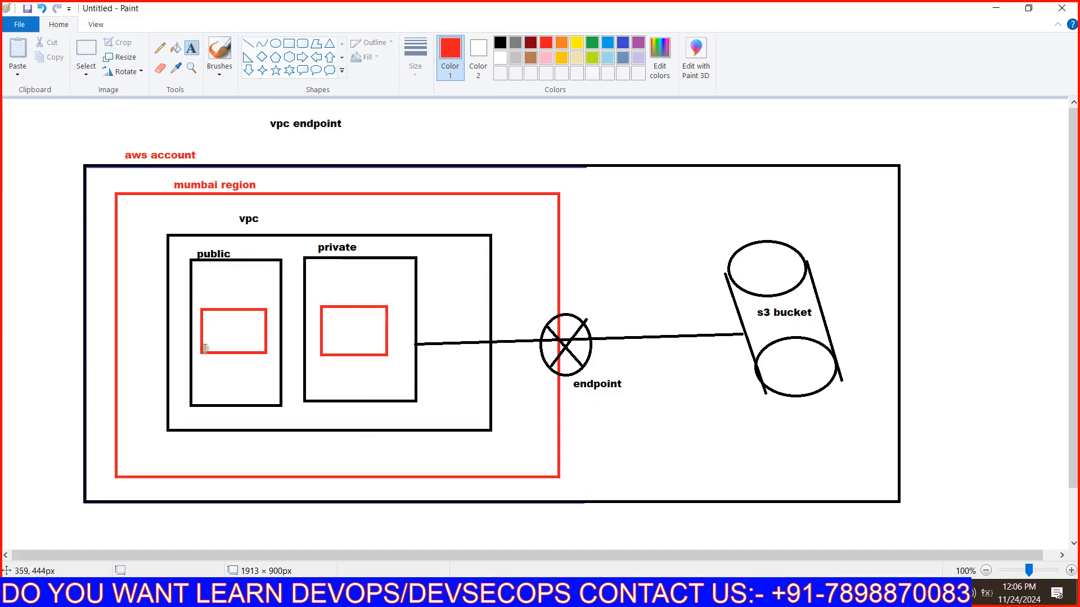
{"action": "left_click", "coordinate": [210, 321]}
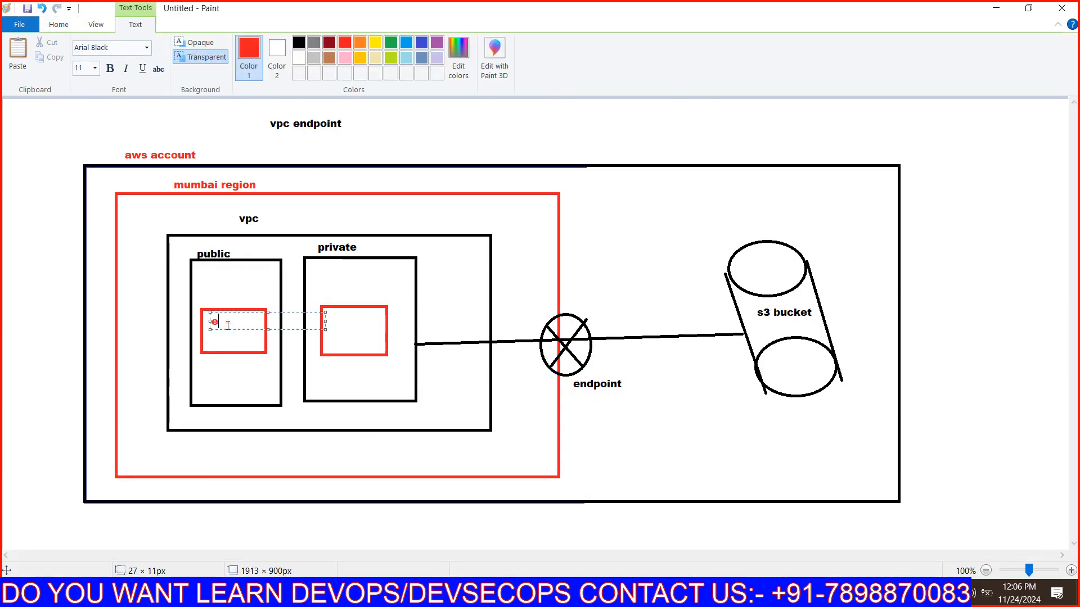
{"action": "type", "text": "e2"}
{"action": "key", "text": "Left"}
{"action": "type", "text": "c"}
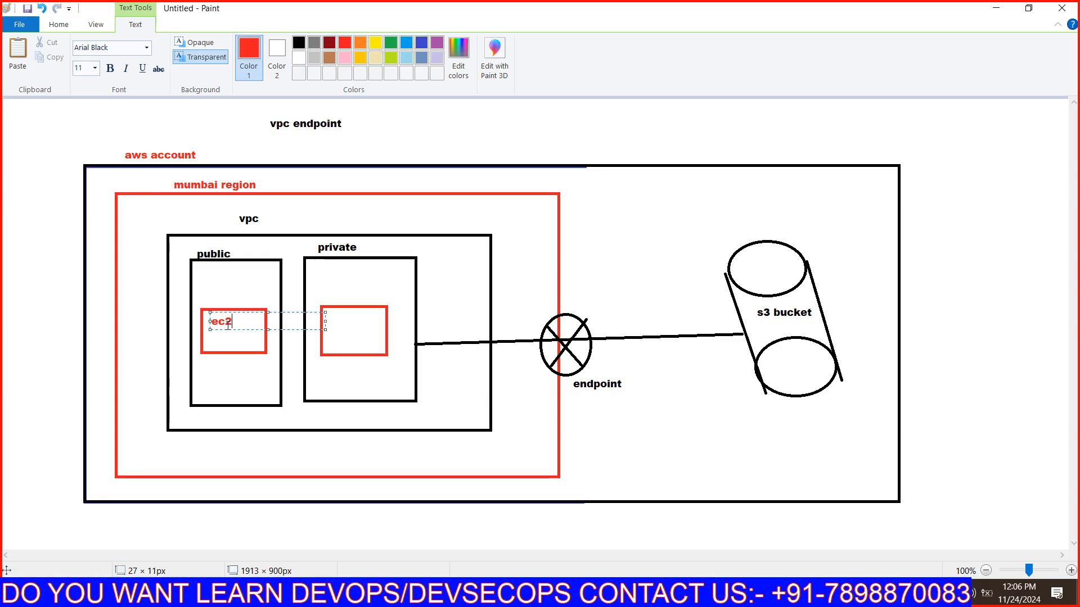
{"action": "left_click", "coordinate": [331, 344]}
{"action": "left_click", "coordinate": [326, 321]}
{"action": "type", "text": "ec2"}
{"action": "left_click", "coordinate": [497, 302]}
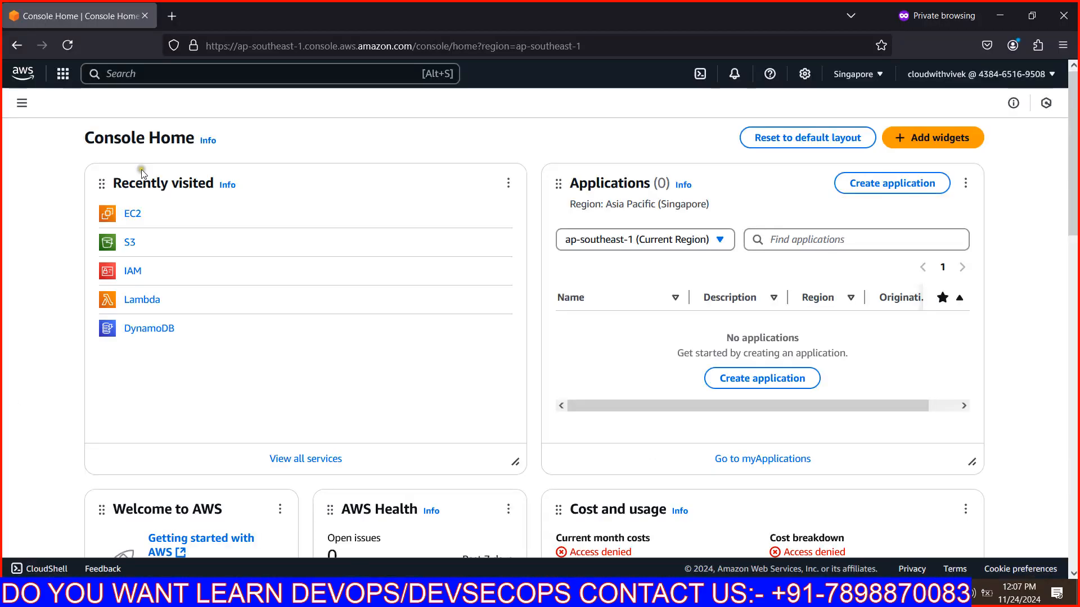
Step: In the AWS console, search for "vpc" and open the VPC service
{"action": "left_click", "coordinate": [202, 74]}
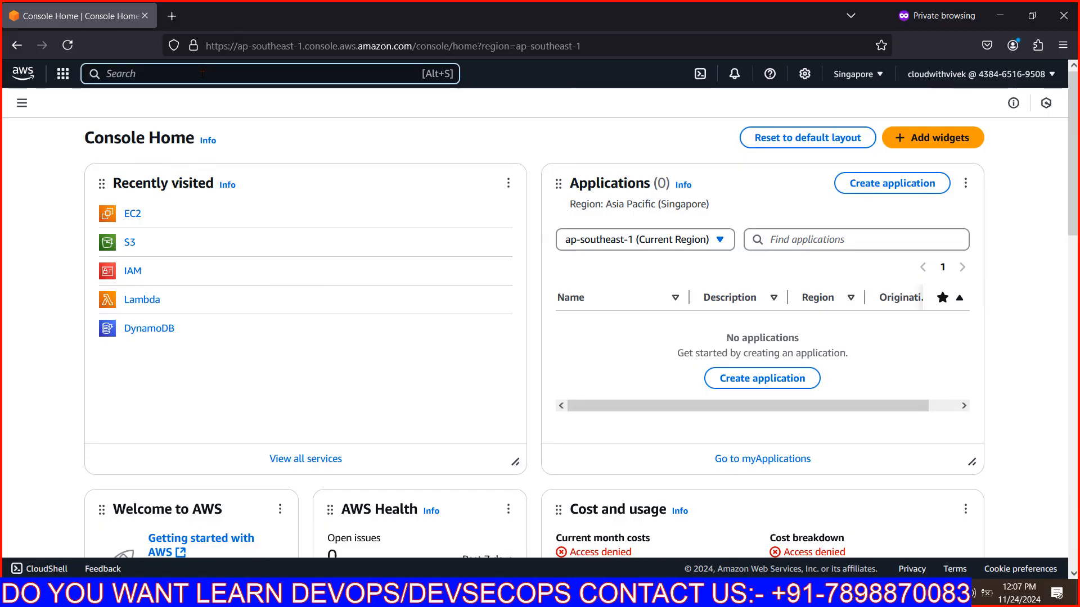
{"action": "type", "text": "vpc"}
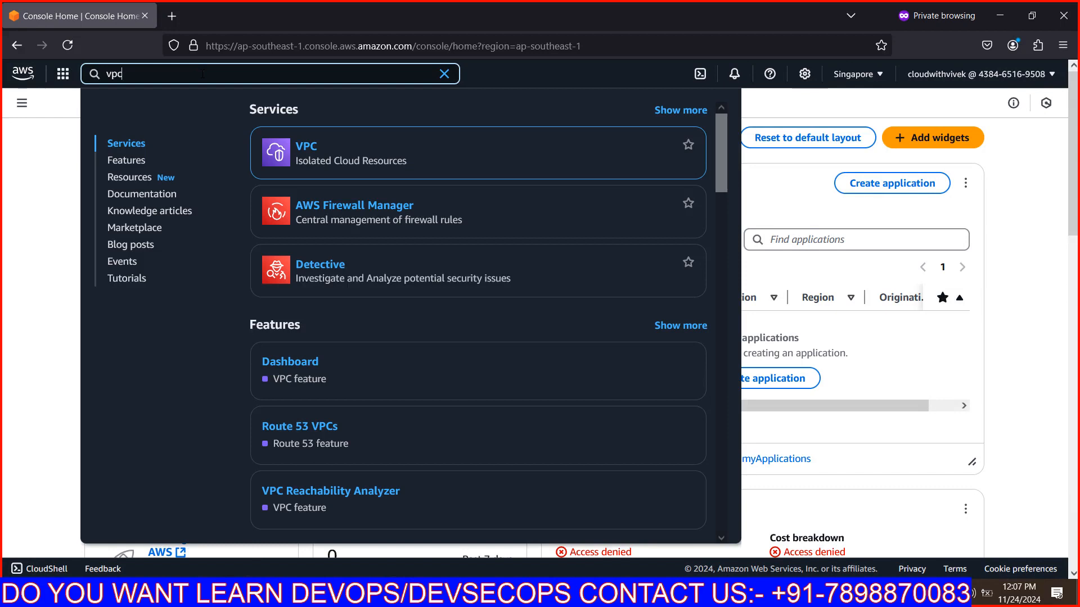
{"action": "left_click", "coordinate": [306, 148]}
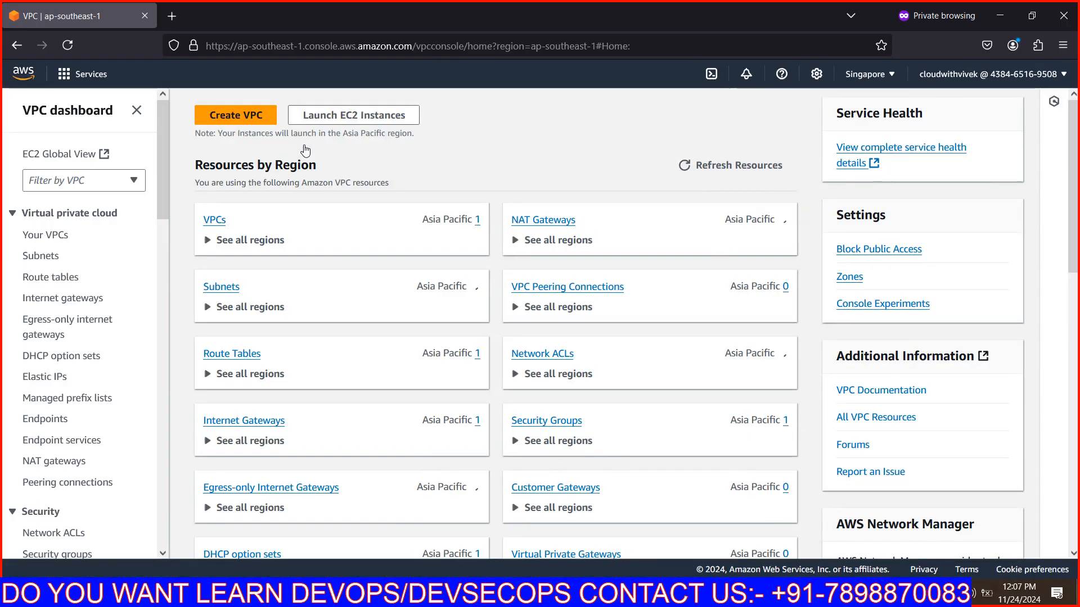
Step: Go to the VPC Endpoints list and start creating a new endpoint
{"action": "scroll", "coordinate": [81, 357], "scroll_direction": "down", "scroll_amount": 3}
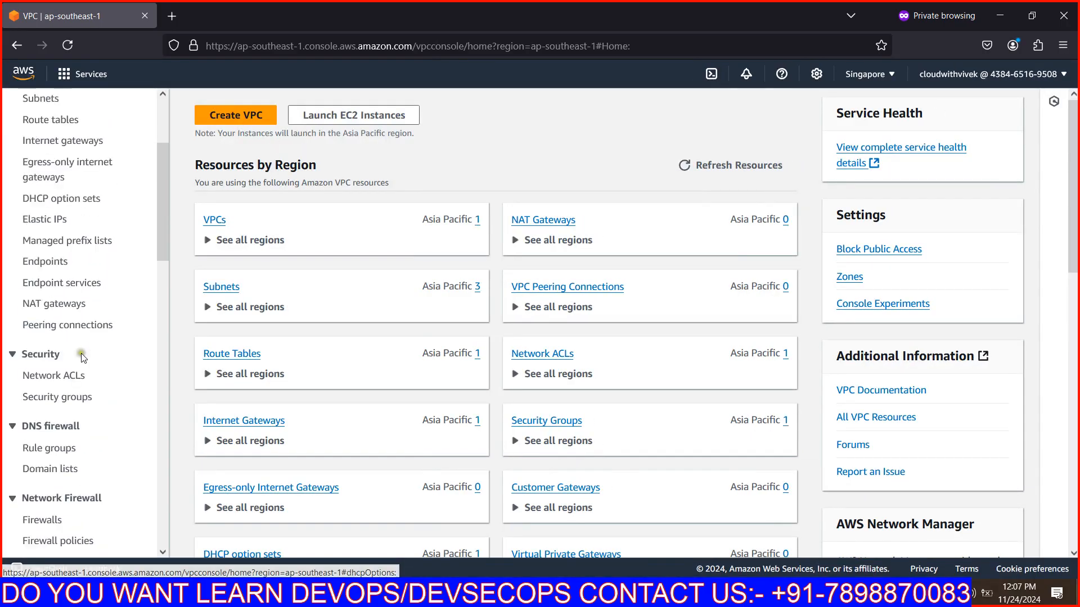
{"action": "left_click", "coordinate": [46, 262]}
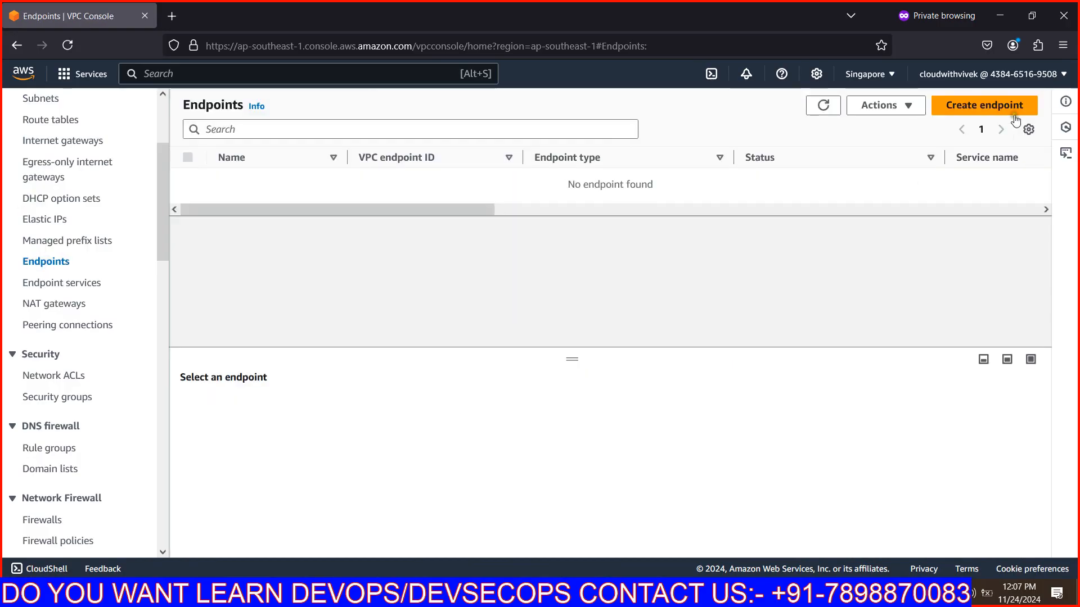
{"action": "left_click", "coordinate": [984, 105]}
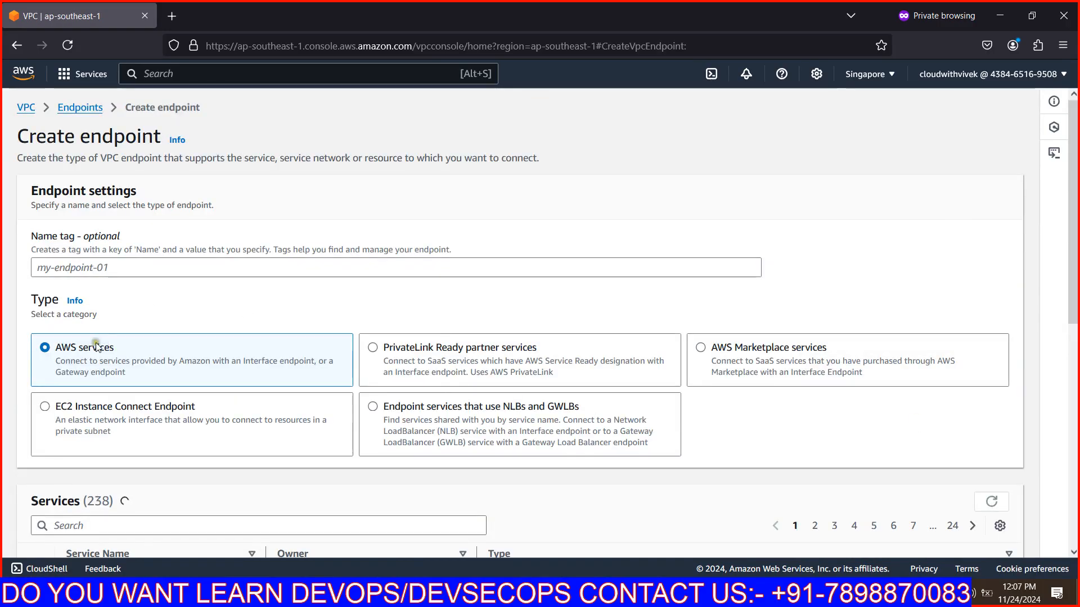
Step: Examine the endpoint type categories and the filters available for the AWS services list
{"action": "left_click_drag", "start_coordinate": [34, 298], "coordinate": [87, 318]}
{"action": "left_click", "coordinate": [75, 314]}
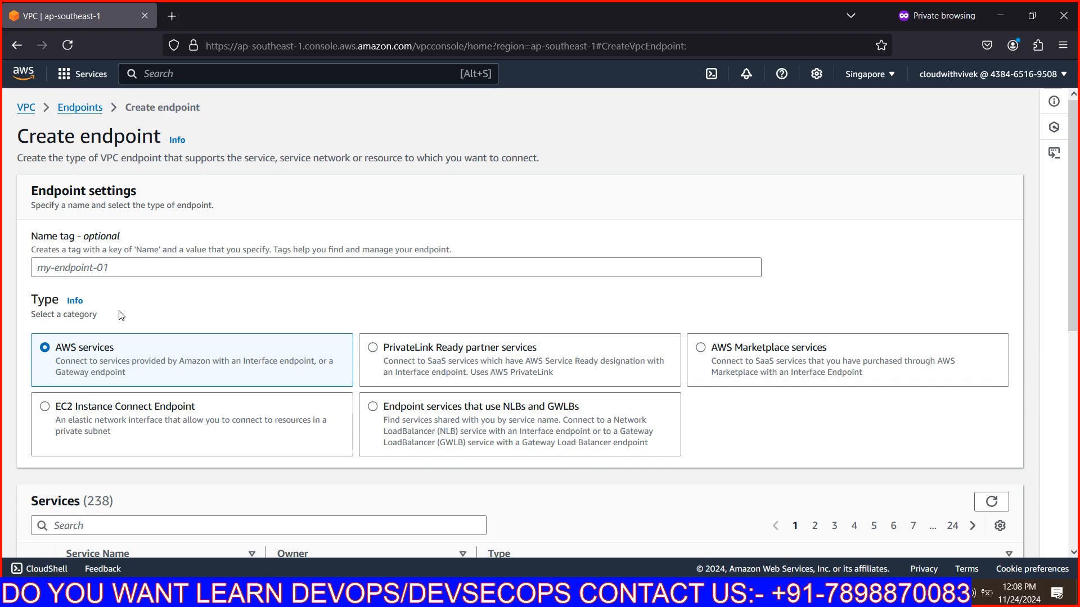
{"action": "scroll", "coordinate": [121, 315], "scroll_direction": "down", "scroll_amount": 3}
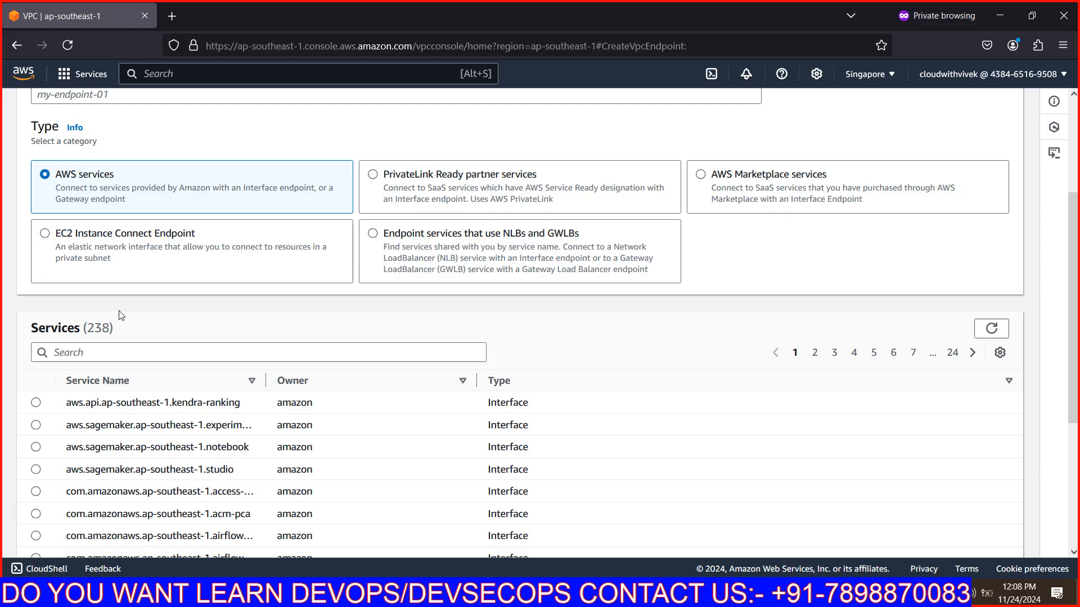
{"action": "left_click", "coordinate": [160, 352]}
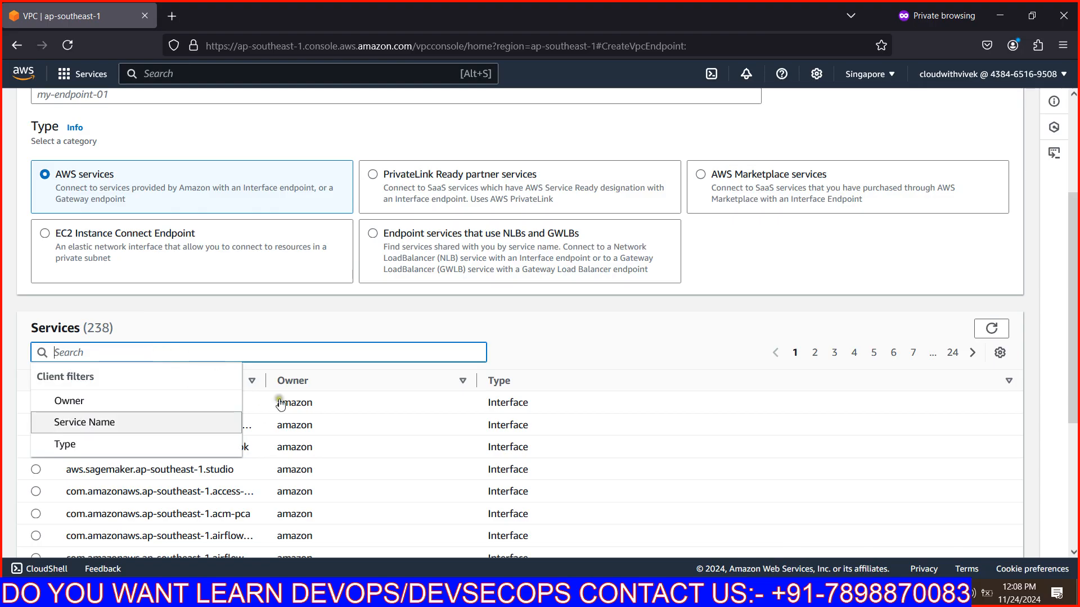
{"action": "scroll", "coordinate": [281, 405], "scroll_direction": "down", "scroll_amount": 3}
{"action": "scroll", "coordinate": [207, 451], "scroll_direction": "up", "scroll_amount": 3}
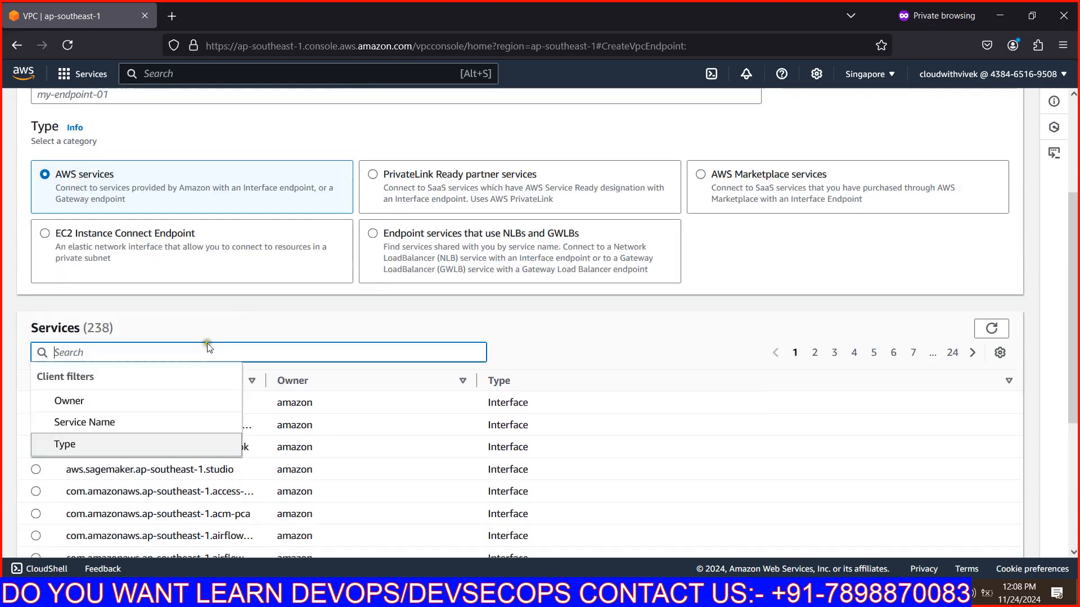
Step: Review the EC2 Instance Connect, PrivateLink Ready, AWS Marketplace and NLB/GWLB endpoint types in turn, ending on AWS services
{"action": "left_click", "coordinate": [162, 260]}
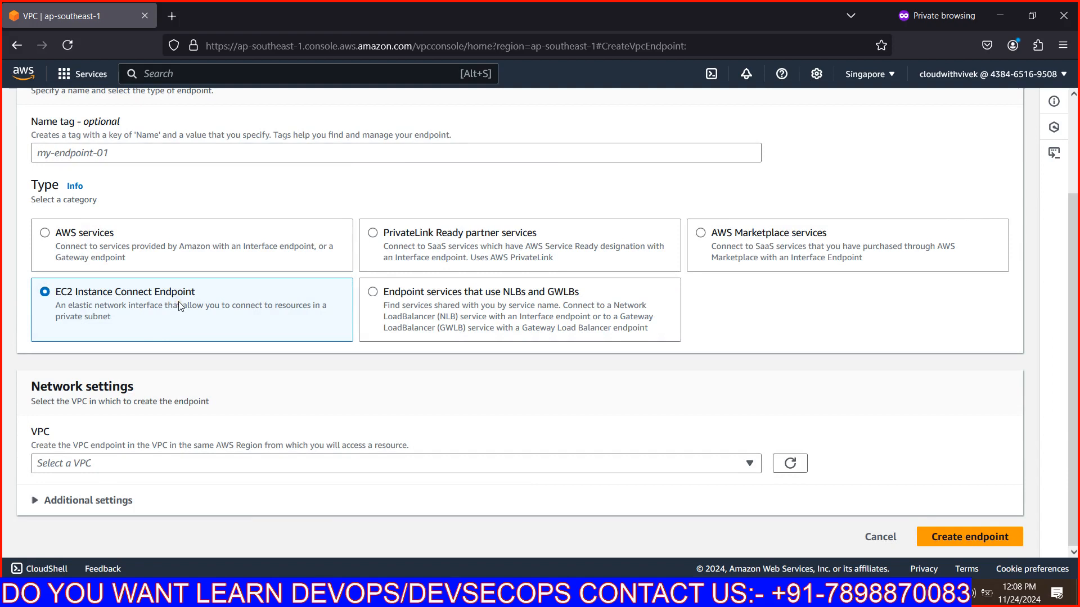
{"action": "left_click", "coordinate": [419, 234]}
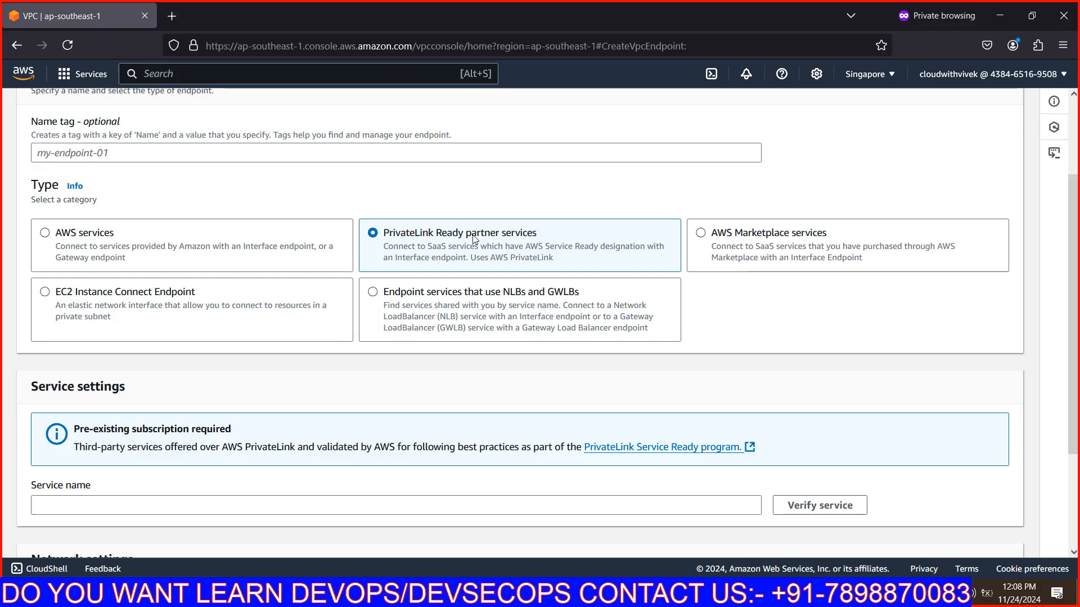
{"action": "left_click", "coordinate": [545, 232]}
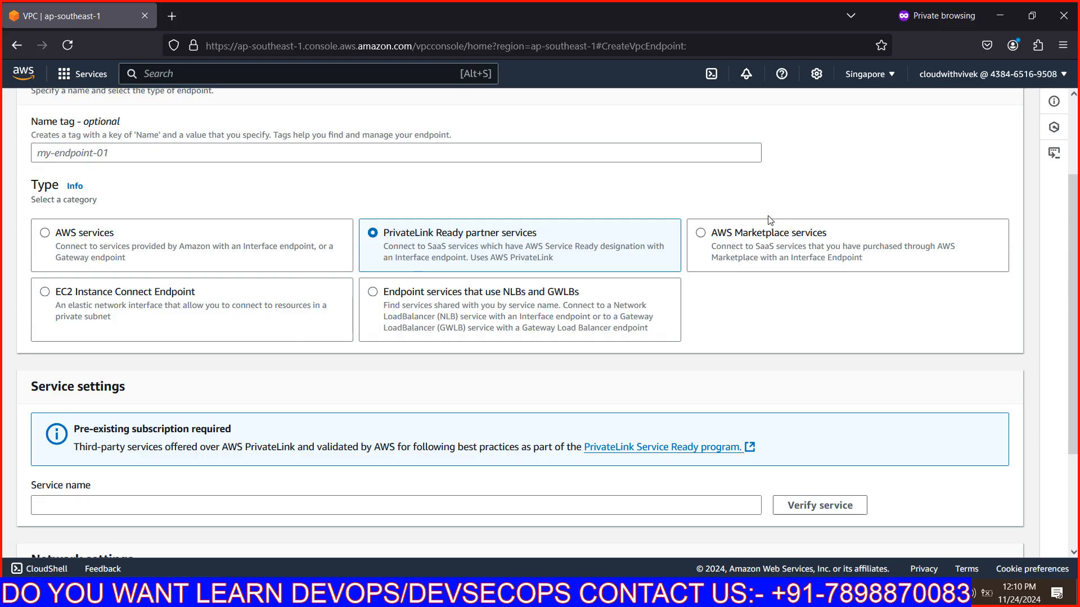
{"action": "left_click", "coordinate": [716, 235]}
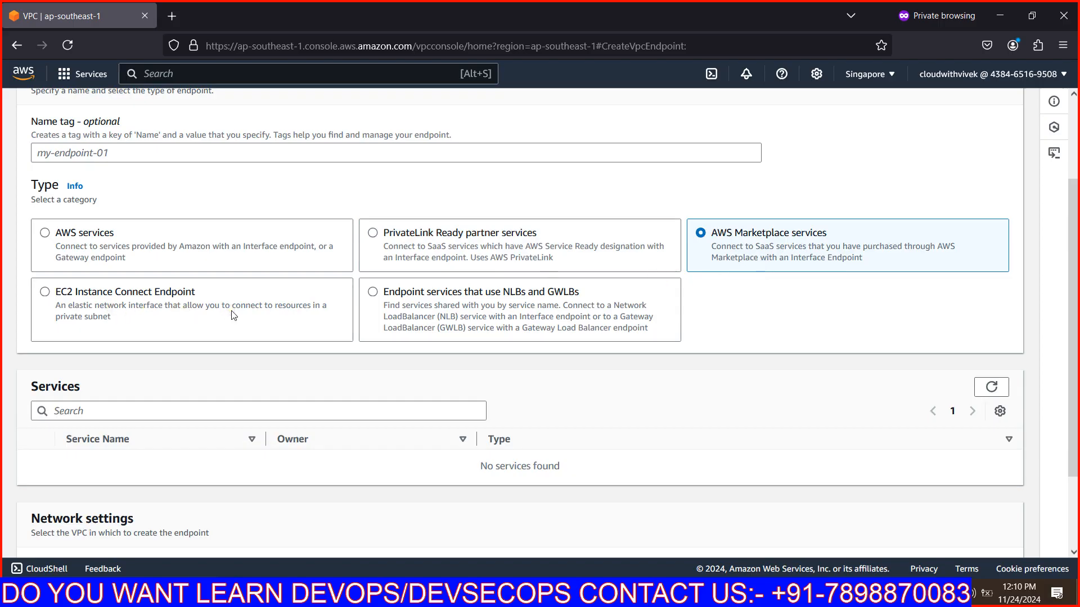
{"action": "left_click", "coordinate": [429, 298]}
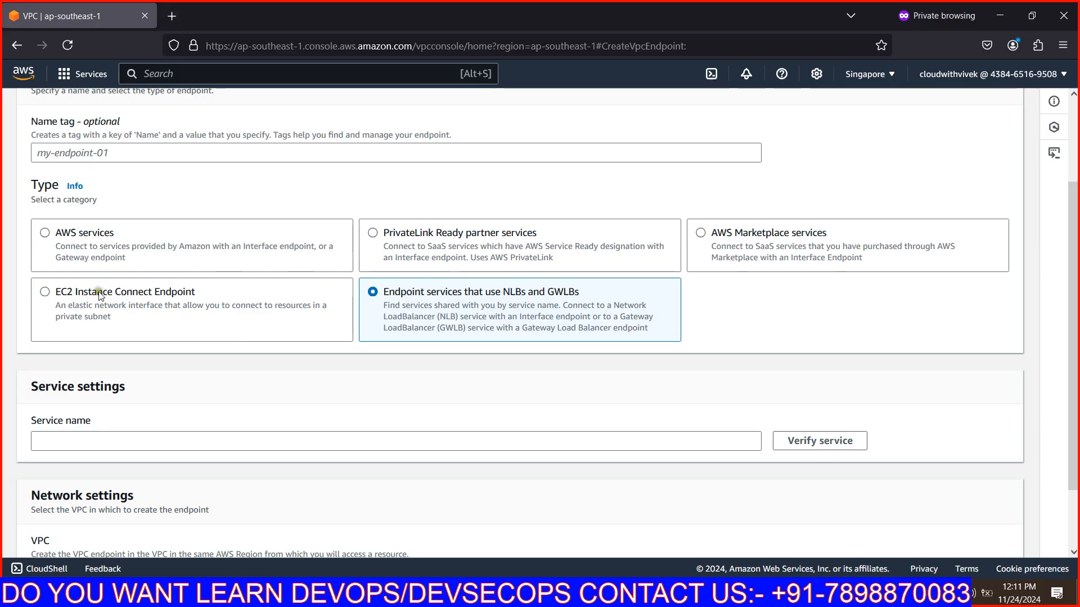
{"action": "left_click", "coordinate": [87, 239]}
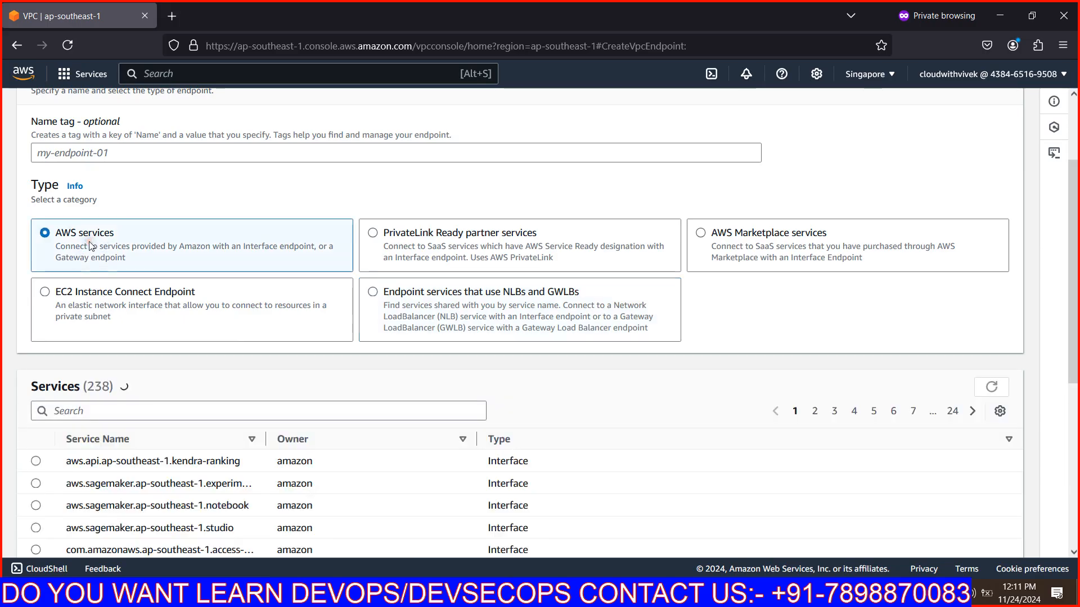
Step: Examine the service names and endpoint types in the AWS services list
{"action": "scroll", "coordinate": [183, 327], "scroll_direction": "down", "scroll_amount": 3}
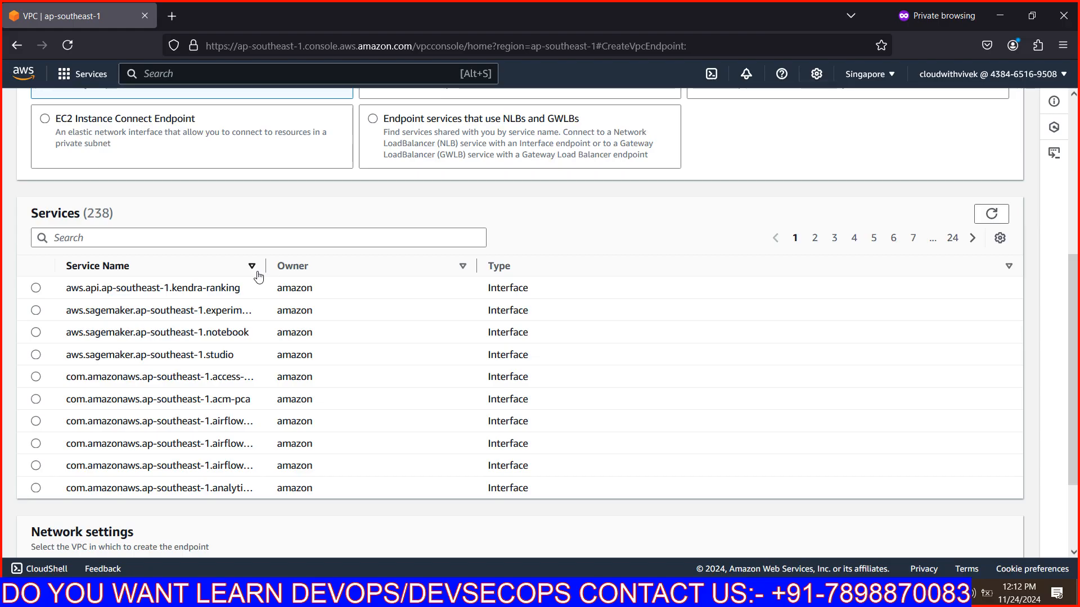
{"action": "left_click", "coordinate": [191, 240]}
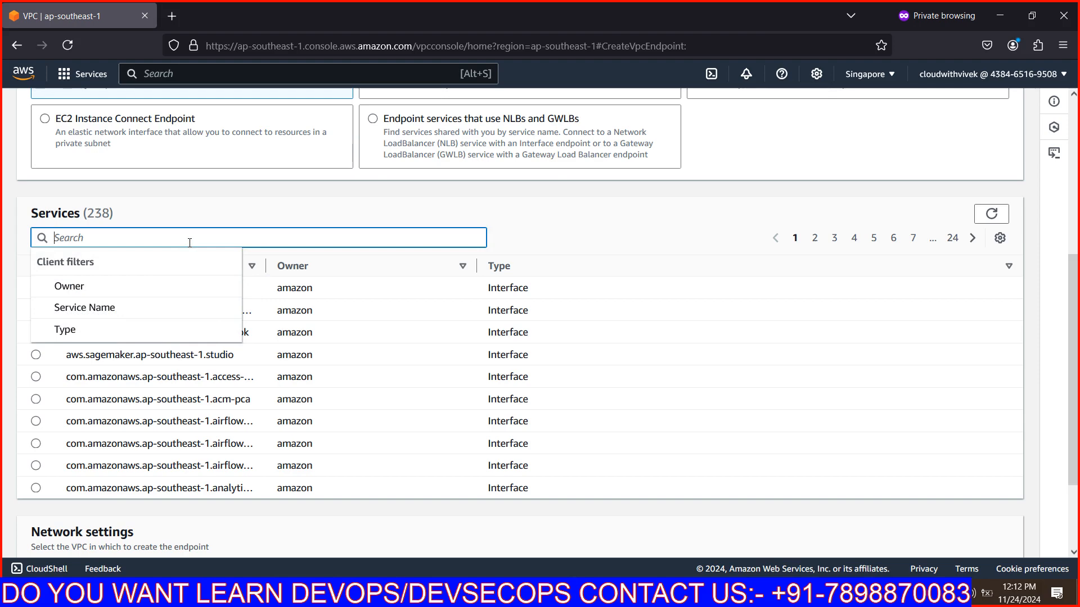
{"action": "scroll", "coordinate": [222, 257], "scroll_direction": "up", "scroll_amount": 5}
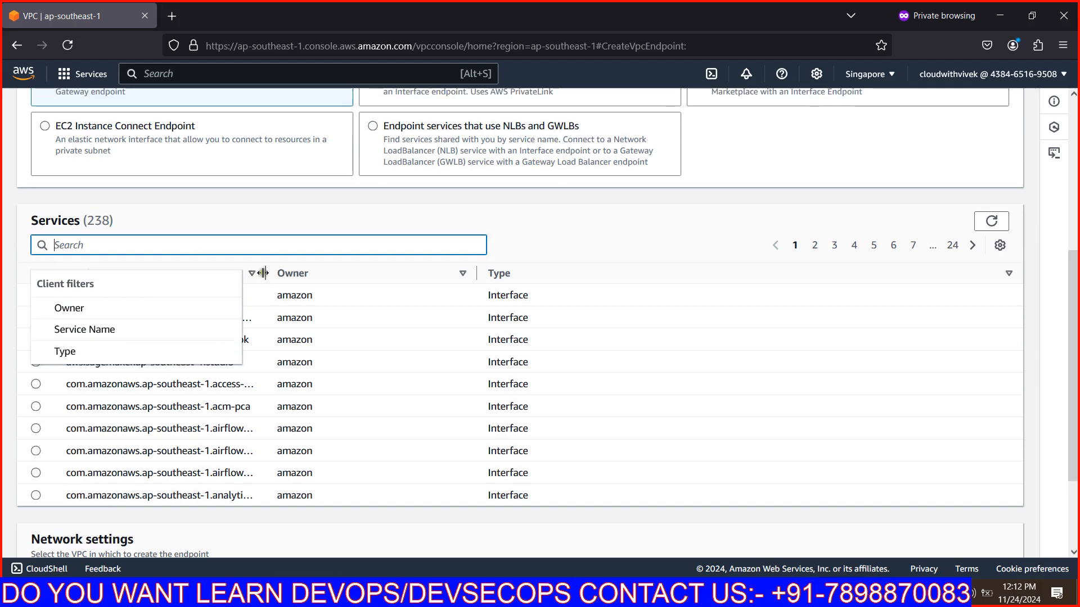
{"action": "scroll", "coordinate": [429, 409], "scroll_direction": "down", "scroll_amount": 3}
{"action": "scroll", "coordinate": [518, 393], "scroll_direction": "down", "scroll_amount": 3}
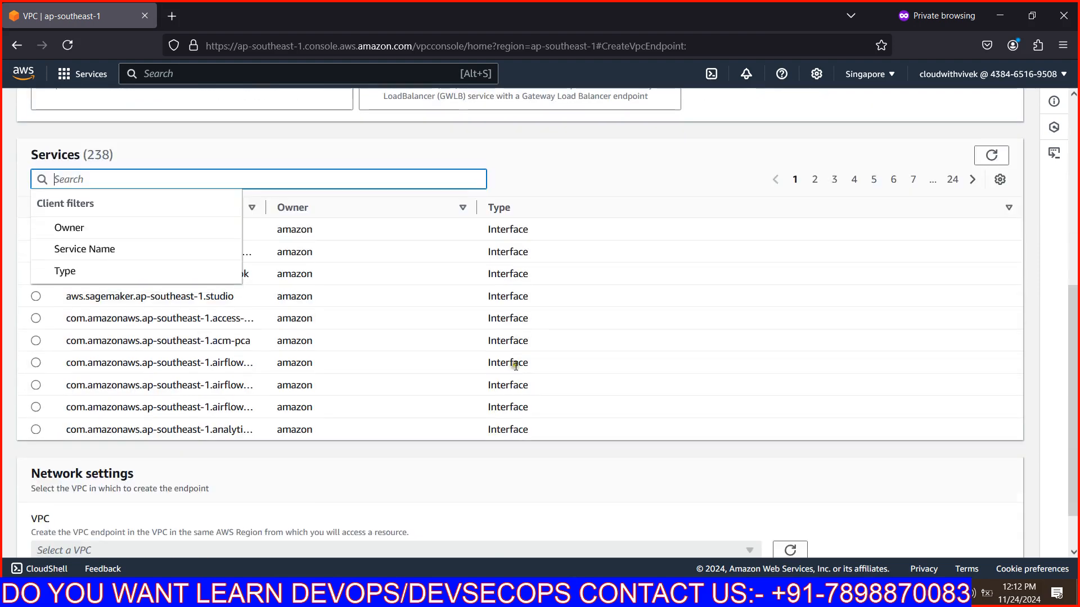
{"action": "left_click", "coordinate": [548, 191]}
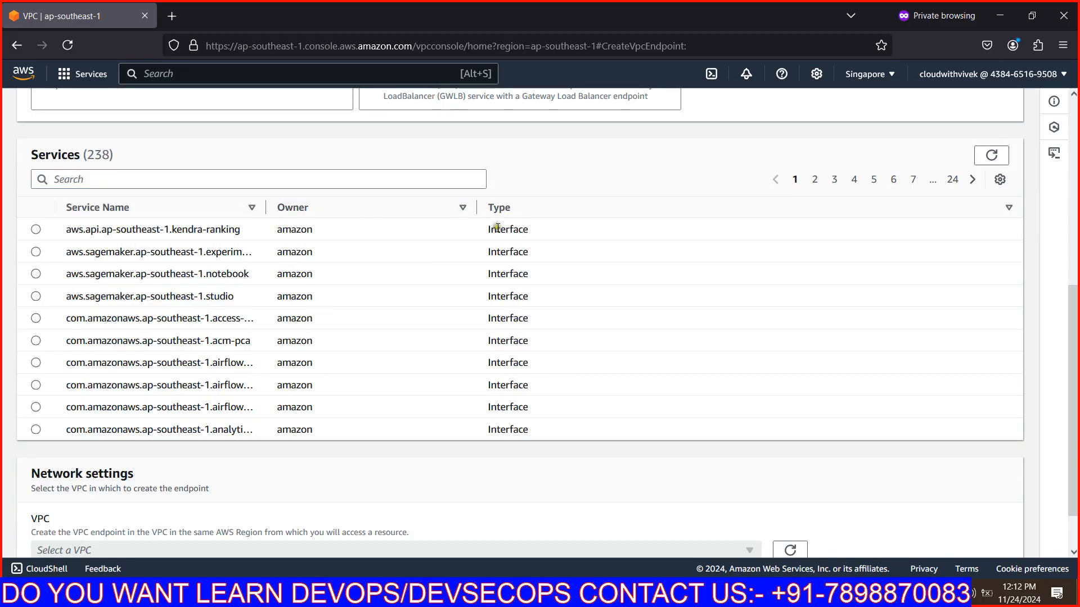
{"action": "left_click_drag", "start_coordinate": [490, 228], "coordinate": [554, 240]}
{"action": "left_click", "coordinate": [551, 202]}
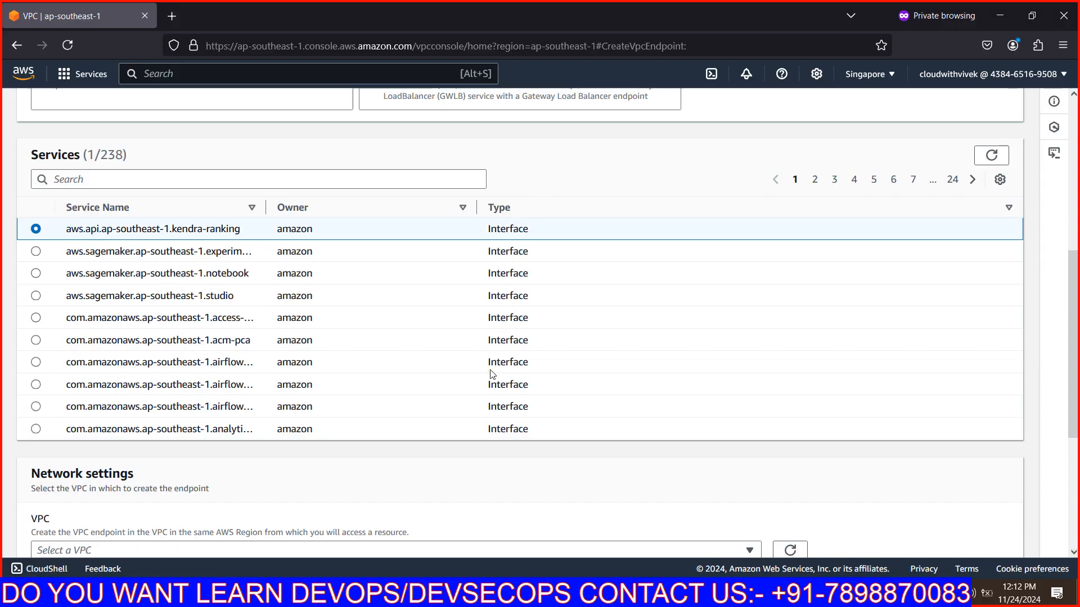
Step: Filter the endpoint services list by "gateway"
{"action": "left_click", "coordinate": [236, 178]}
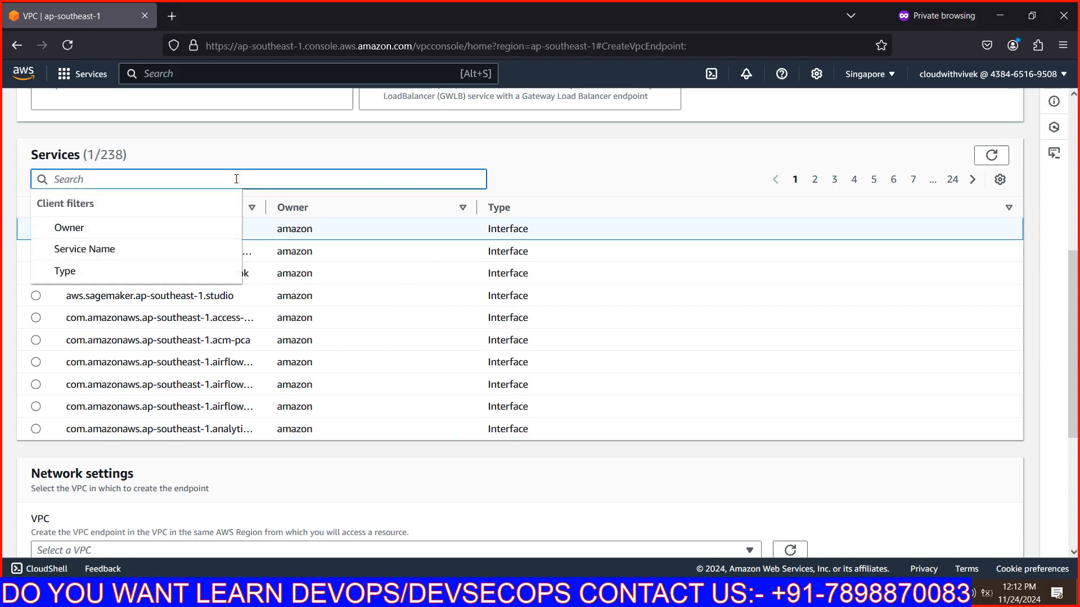
{"action": "type", "text": "gateway"}
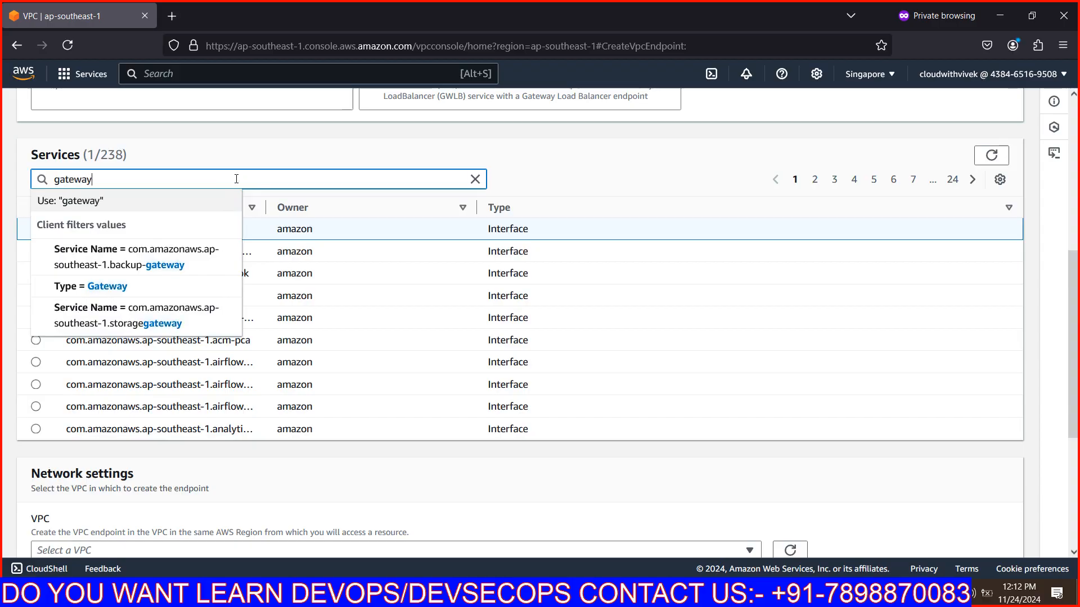
{"action": "key", "text": "Return"}
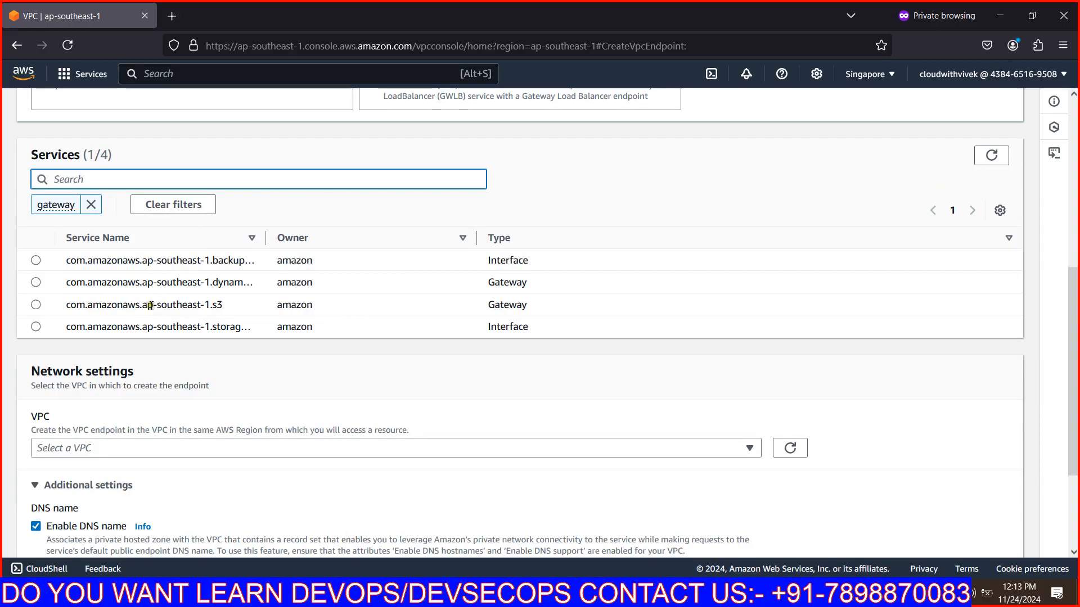
Step: Inspect the dynamodb and s3 Gateway services in the filtered list and clear the filter
{"action": "left_click_drag", "start_coordinate": [231, 302], "coordinate": [66, 304]}
{"action": "left_click_drag", "start_coordinate": [249, 328], "coordinate": [148, 329]}
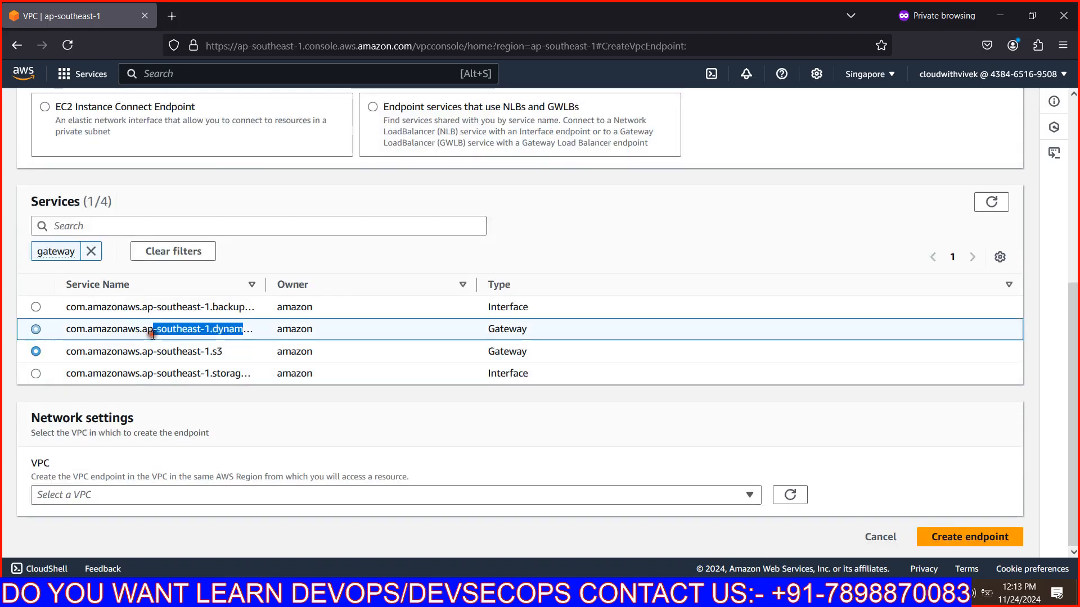
{"action": "left_click_drag", "start_coordinate": [224, 351], "coordinate": [143, 347]}
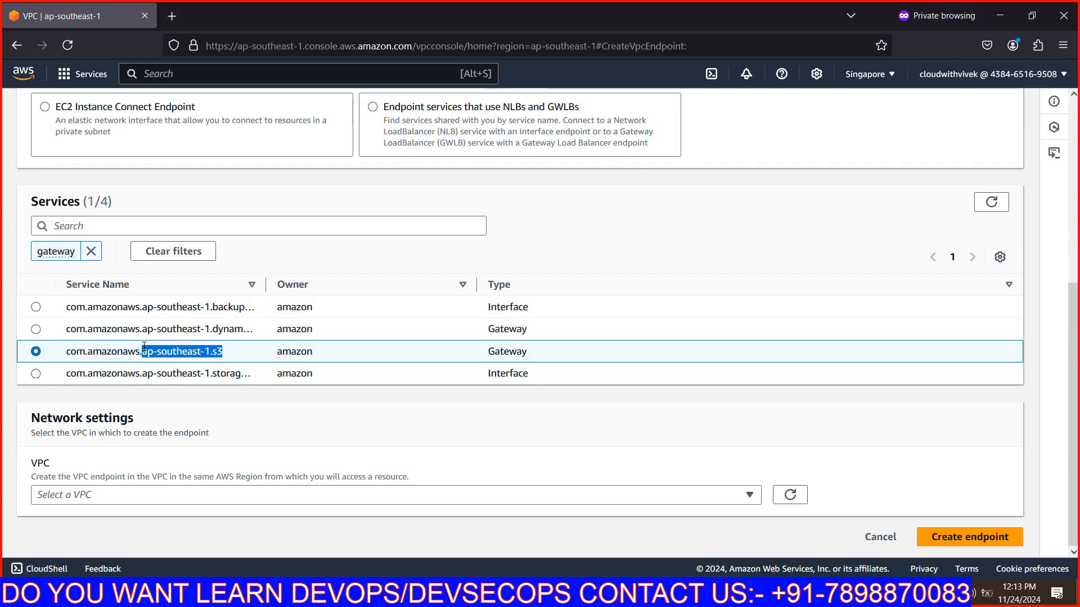
{"action": "left_click", "coordinate": [90, 250]}
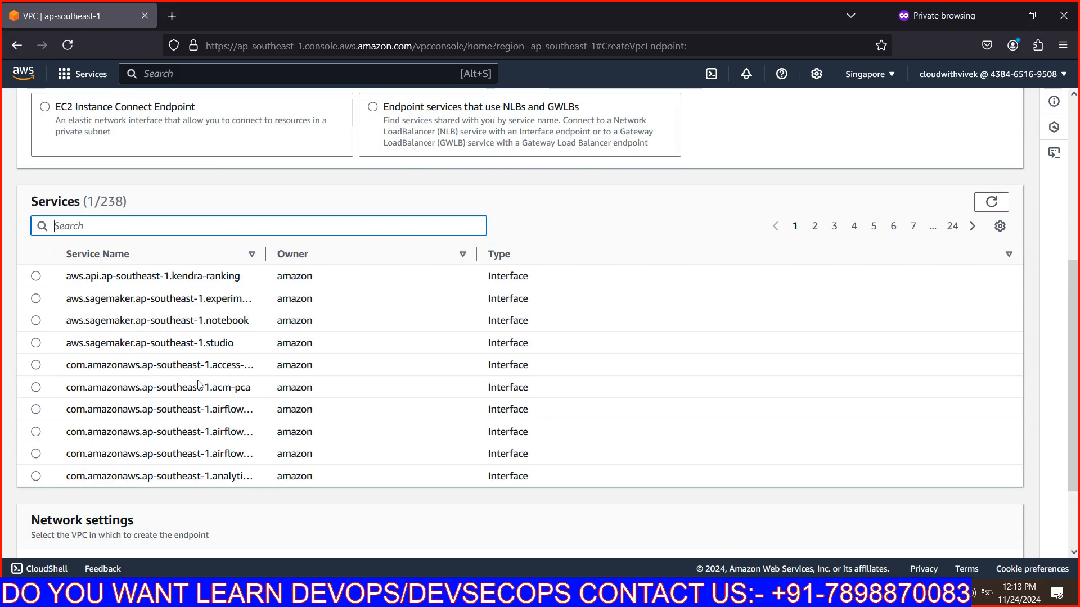
Step: Switch to Paint and draw a computer outside the AWS account box as a red rectangle with a small red triangle beneath it
{"action": "key", "text": "alt+Tab"}
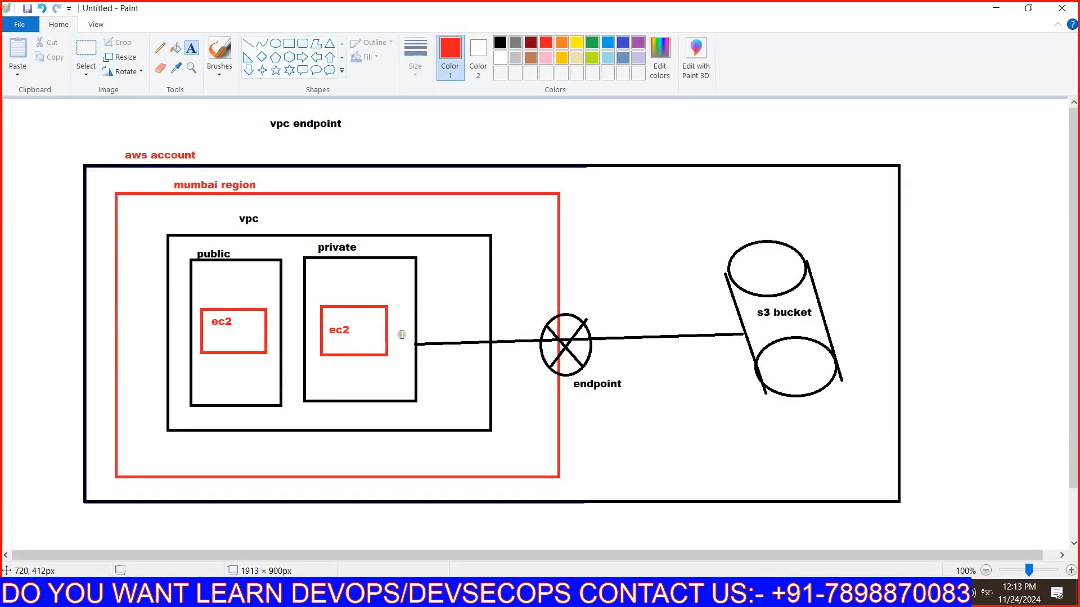
{"action": "left_click", "coordinate": [288, 43]}
{"action": "left_click_drag", "start_coordinate": [952, 108], "coordinate": [1054, 172]}
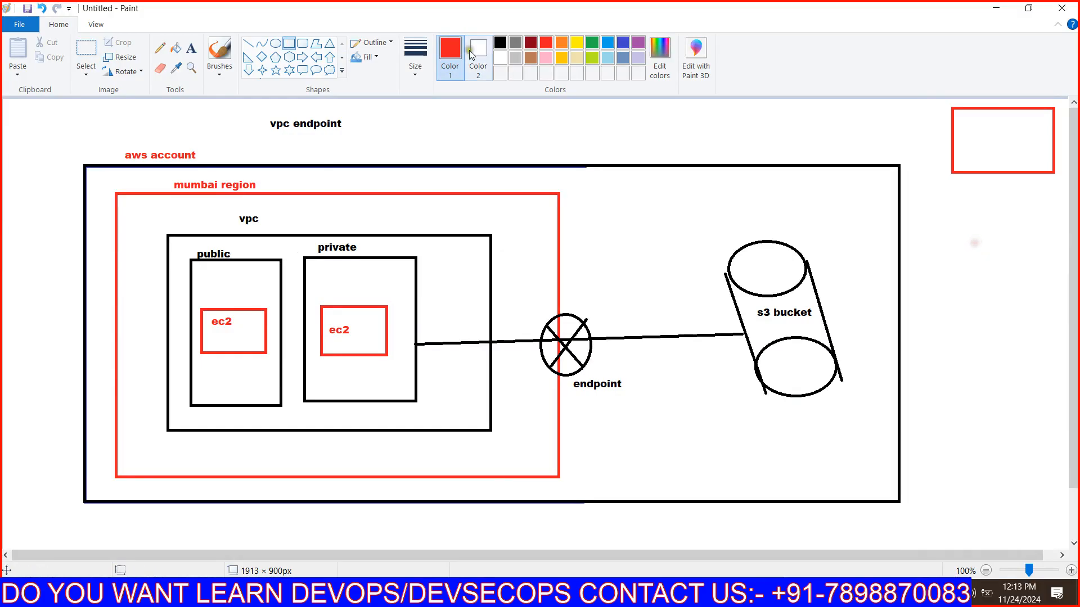
{"action": "left_click", "coordinate": [332, 44]}
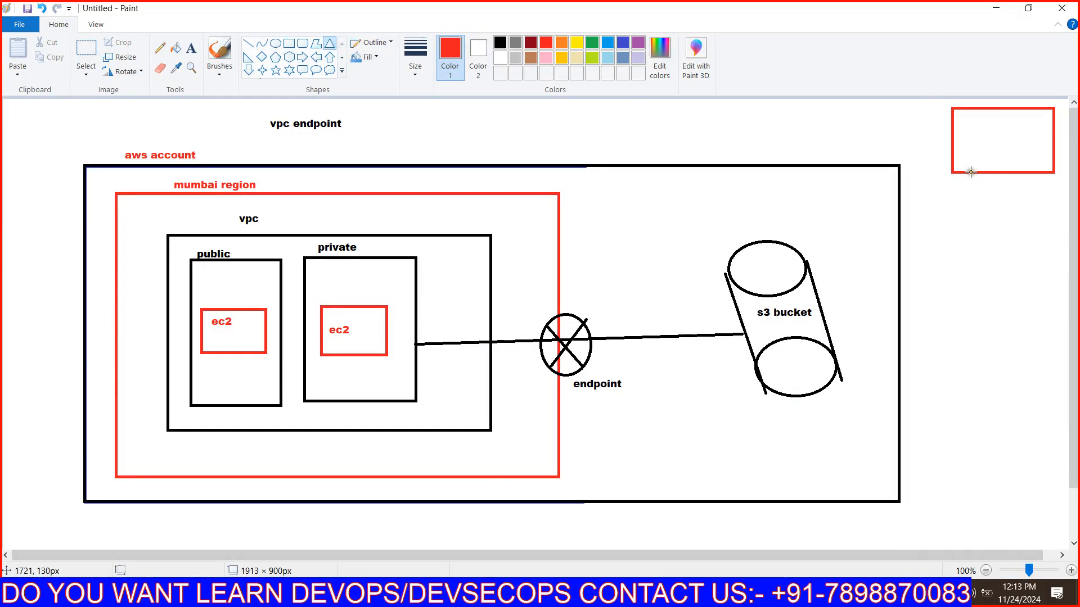
{"action": "left_click_drag", "start_coordinate": [981, 171], "coordinate": [982, 199]}
{"action": "left_click", "coordinate": [952, 213]}
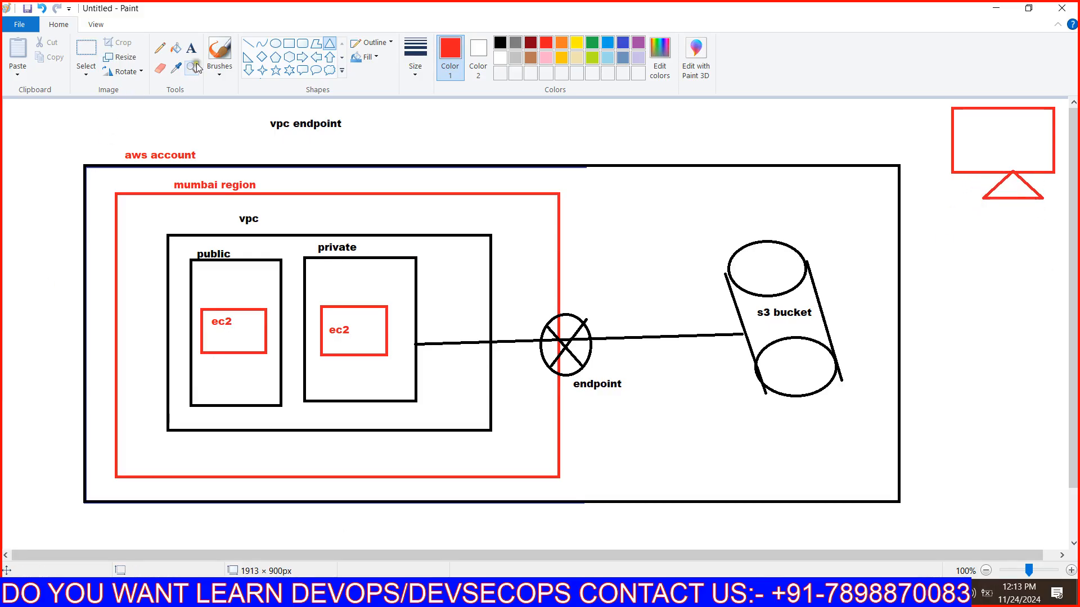
Step: Draw black lines linking the red computer to the public ec2 box and the public ec2 box to the private one
{"action": "left_click", "coordinate": [251, 40]}
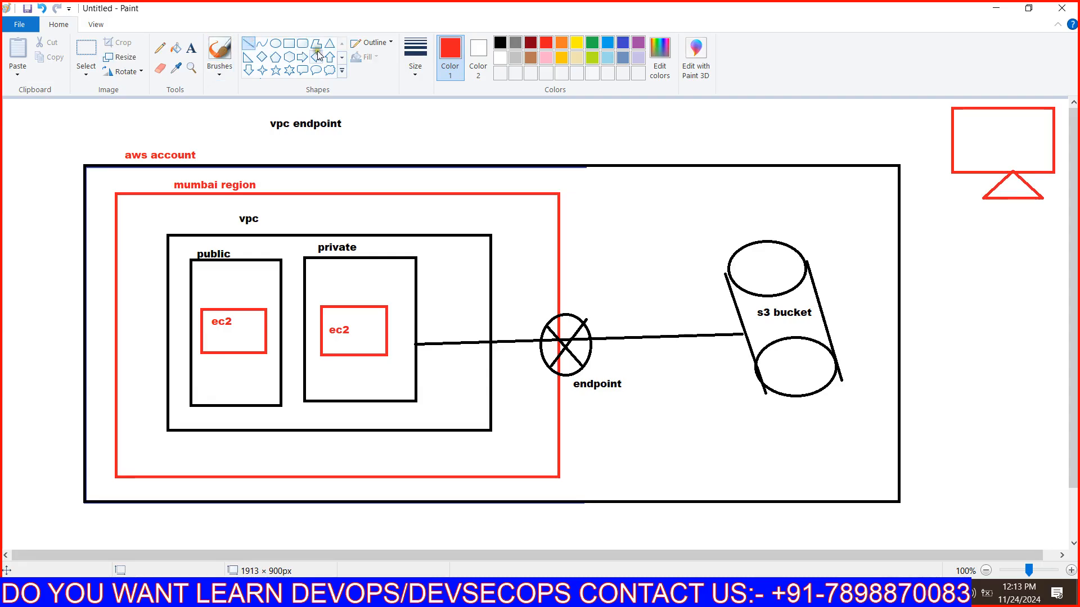
{"action": "left_click", "coordinate": [499, 43]}
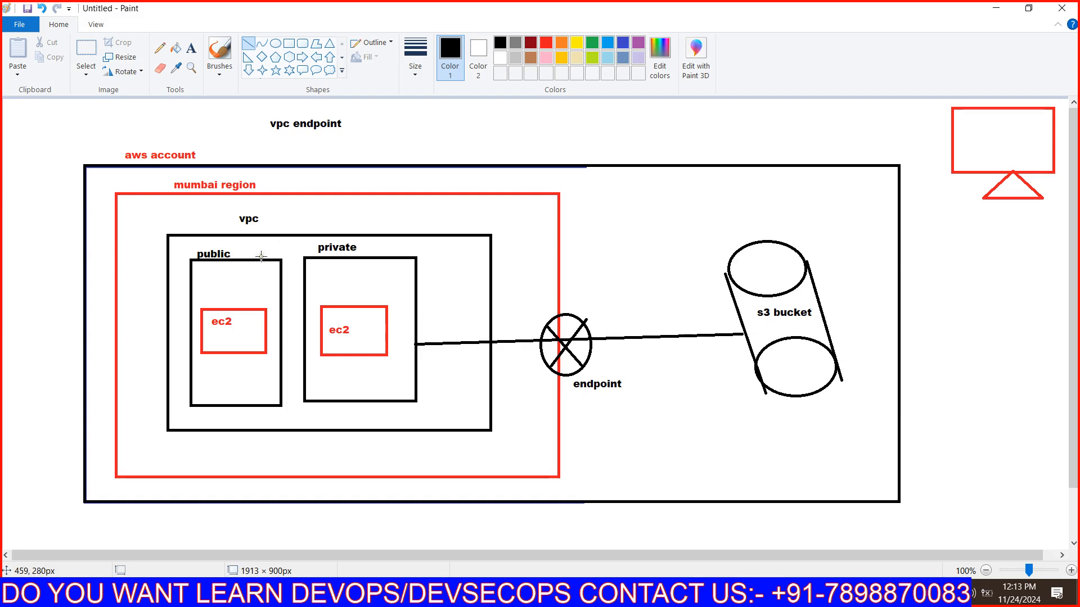
{"action": "mouse_move", "coordinate": [247, 258]}
{"action": "left_mouse_down"}
{"action": "mouse_move", "coordinate": [614, 113]}
{"action": "mouse_move", "coordinate": [928, 92]}
{"action": "mouse_move", "coordinate": [952, 120]}
{"action": "left_mouse_up"}
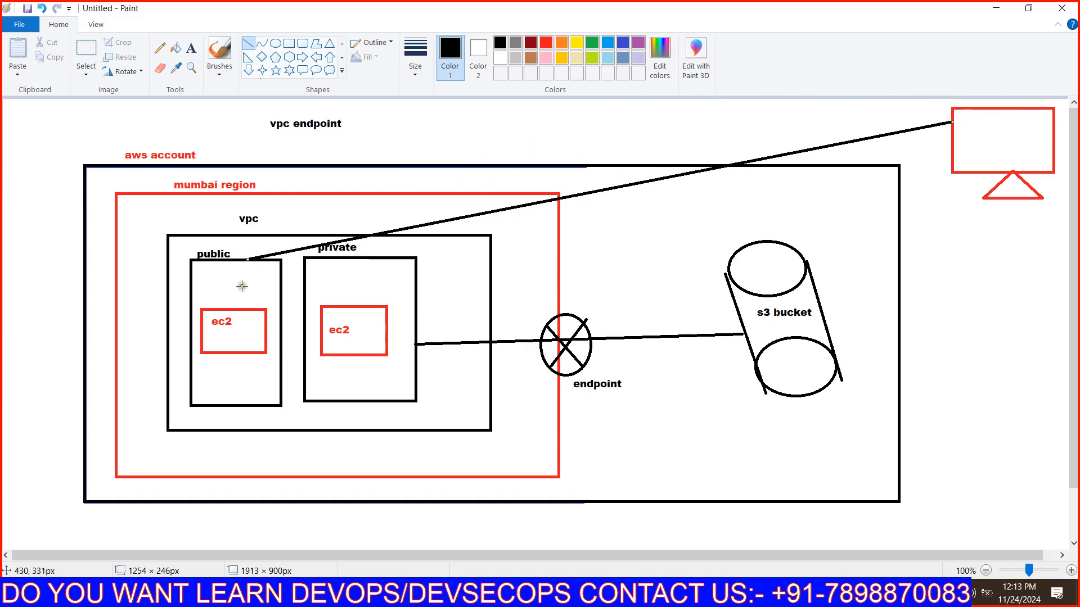
{"action": "mouse_move", "coordinate": [248, 258]}
{"action": "left_mouse_down"}
{"action": "mouse_move", "coordinate": [249, 304]}
{"action": "mouse_move", "coordinate": [326, 326]}
{"action": "left_mouse_up"}
{"action": "left_click", "coordinate": [243, 334]}
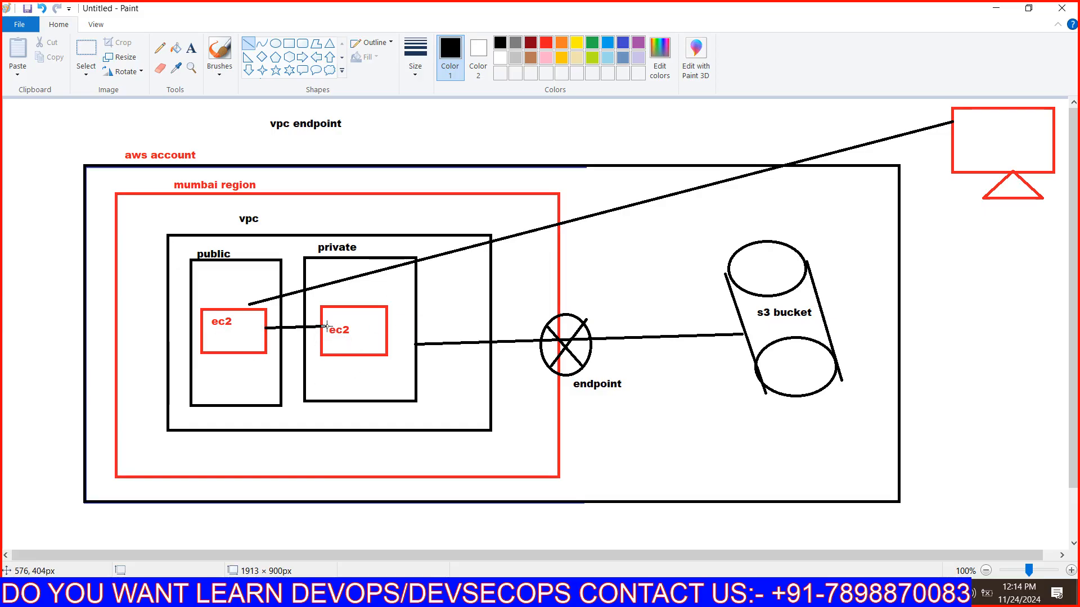
{"action": "left_click", "coordinate": [191, 48]}
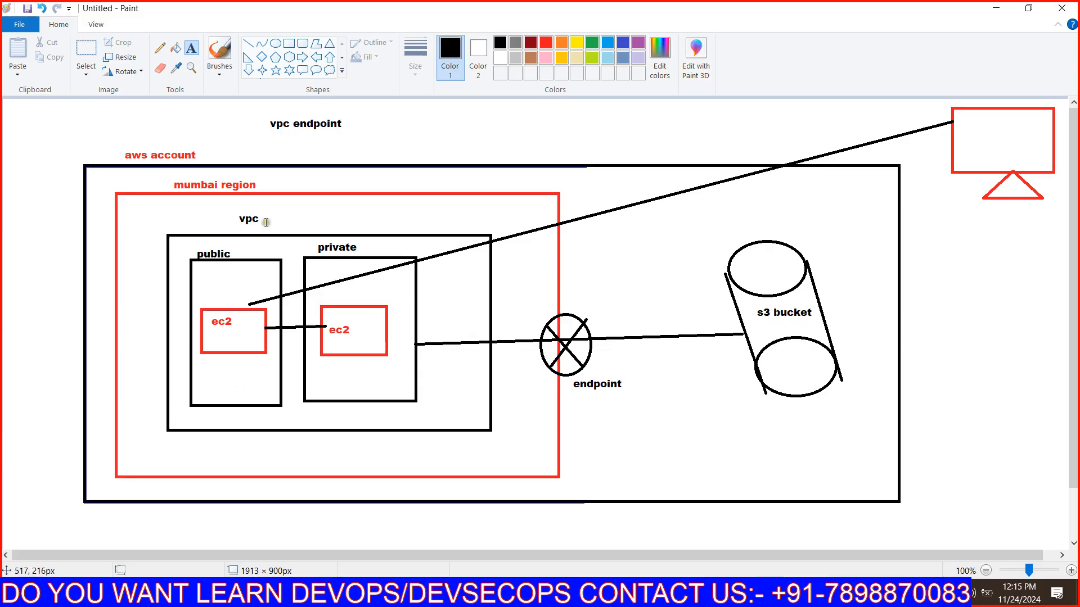
Step: Switch back to the AWS console, return to the VPC dashboard and start creating a new VPC
{"action": "left_click", "coordinate": [523, 593]}
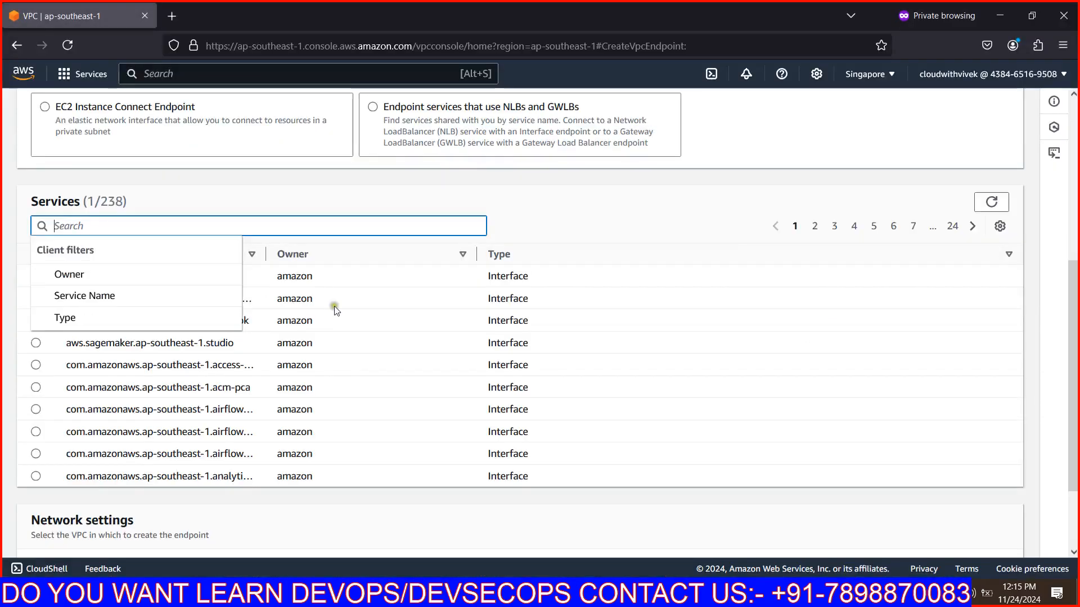
{"action": "scroll", "coordinate": [237, 107], "scroll_direction": "up", "scroll_amount": 5}
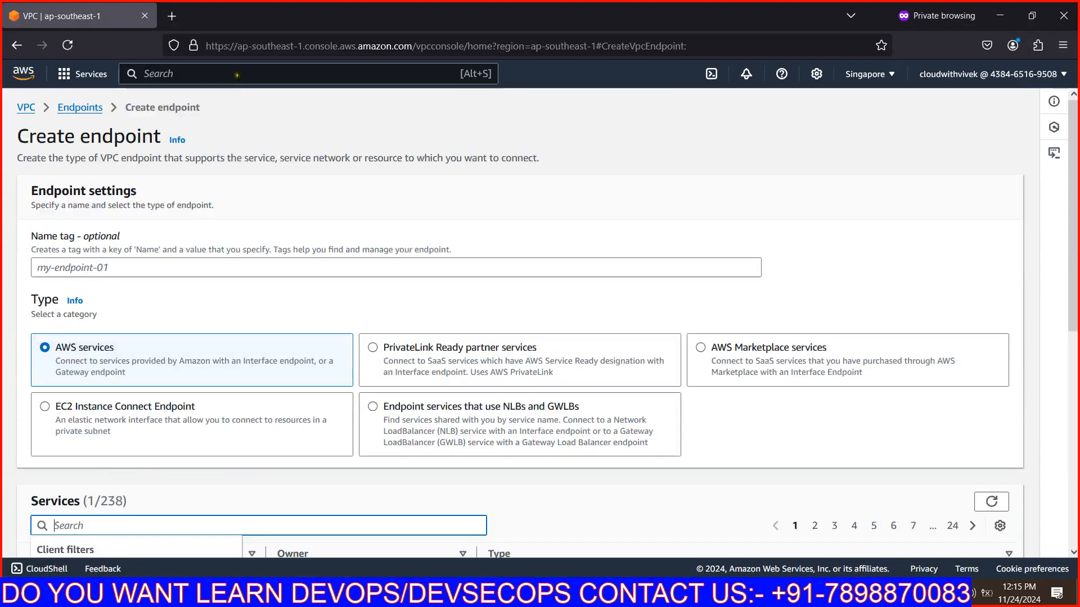
{"action": "left_click", "coordinate": [22, 110]}
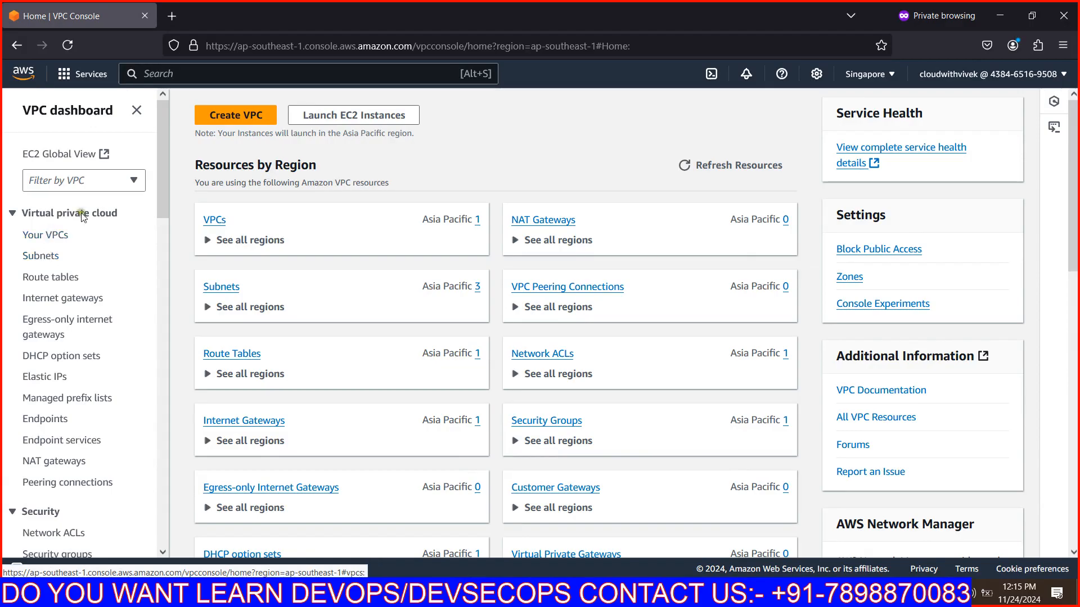
{"action": "left_click", "coordinate": [222, 116]}
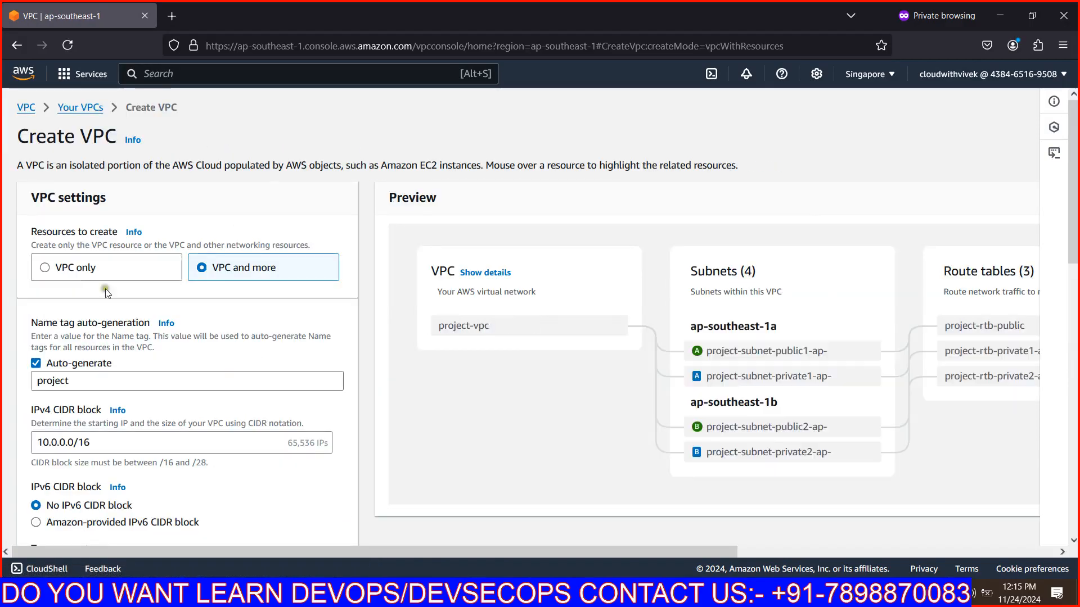
Step: Configure a VPC-only resource with the name tag endpoint-vpc and the IPv4 CIDR 192.168.10.0/24
{"action": "left_click", "coordinate": [107, 268]}
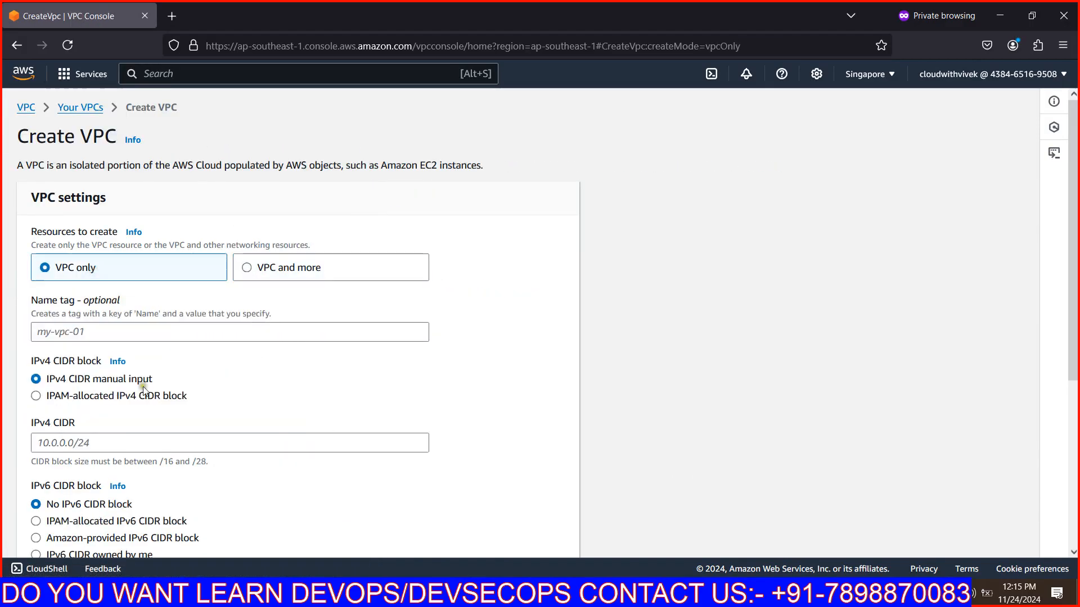
{"action": "left_click", "coordinate": [154, 333]}
{"action": "type", "text": "endpoint-vpc"}
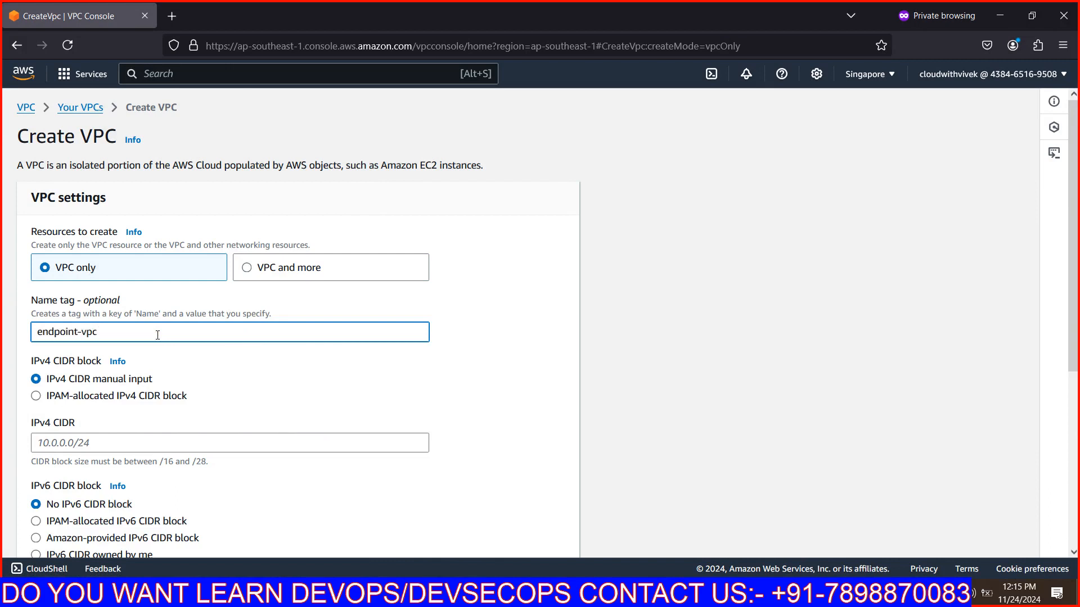
{"action": "left_click", "coordinate": [167, 448]}
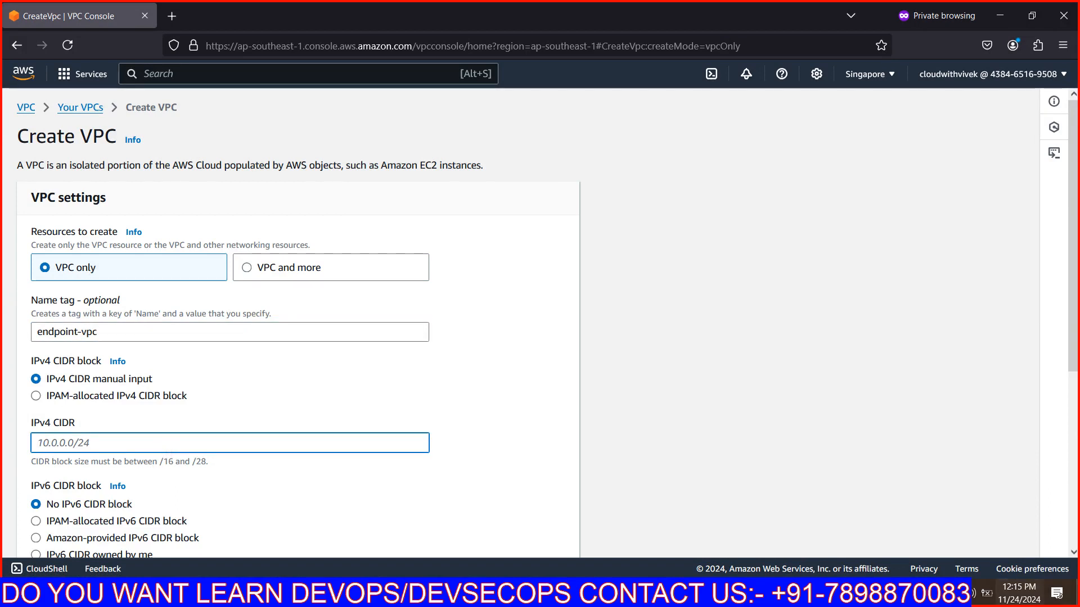
{"action": "type", "text": "192.168.10.0/24"}
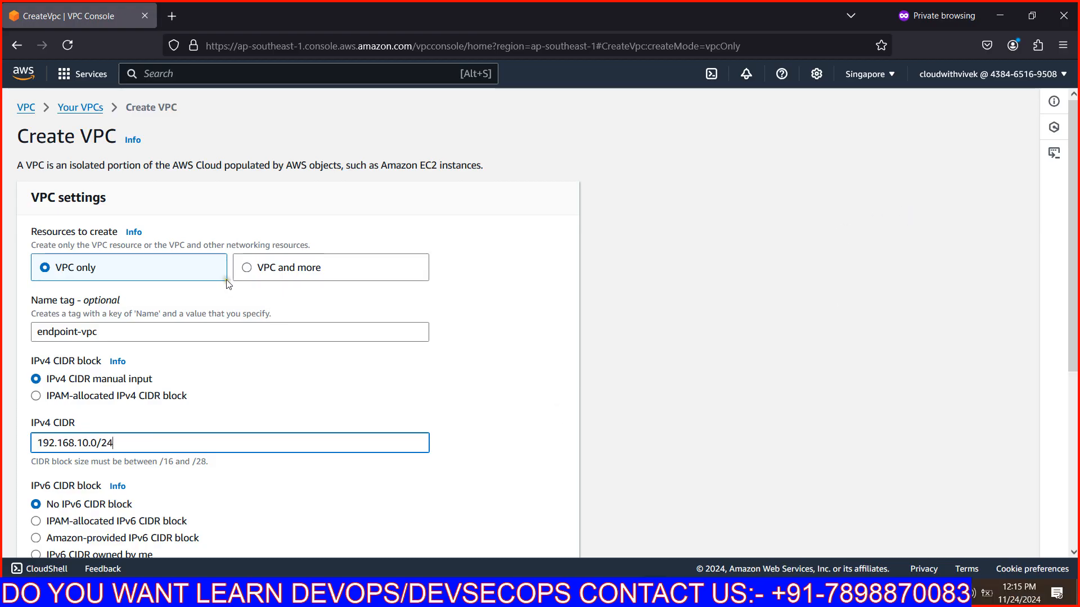
Step: Try to create the VPC with the IPv4 CIDR prefix length set to /16 and to /20
{"action": "scroll", "coordinate": [224, 270], "scroll_direction": "down", "scroll_amount": 4}
{"action": "scroll", "coordinate": [268, 331], "scroll_direction": "down", "scroll_amount": 1}
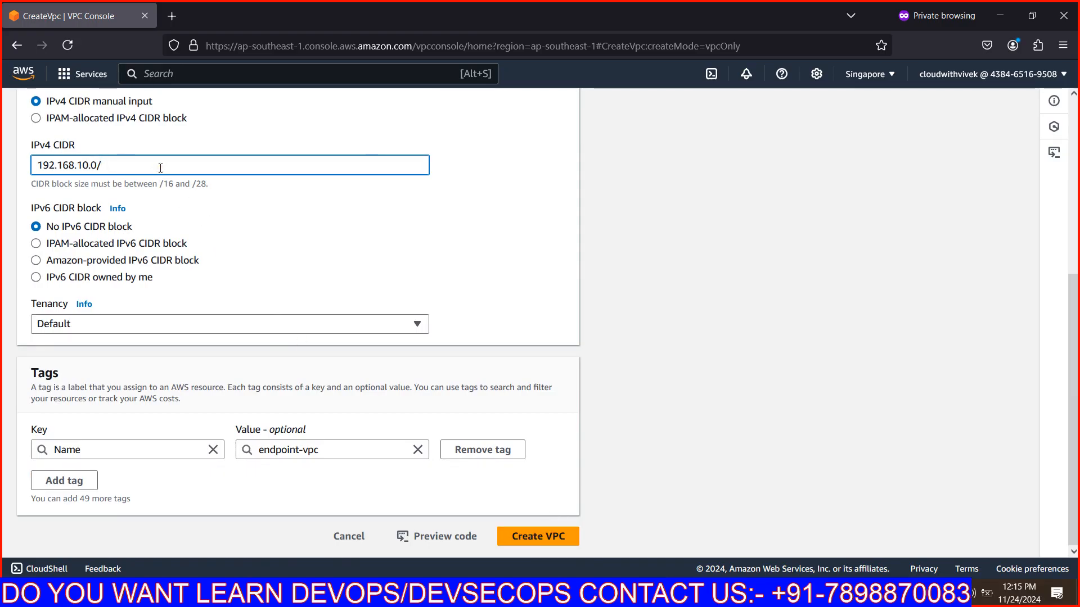
{"action": "type", "text": "16"}
{"action": "left_click", "coordinate": [558, 537]}
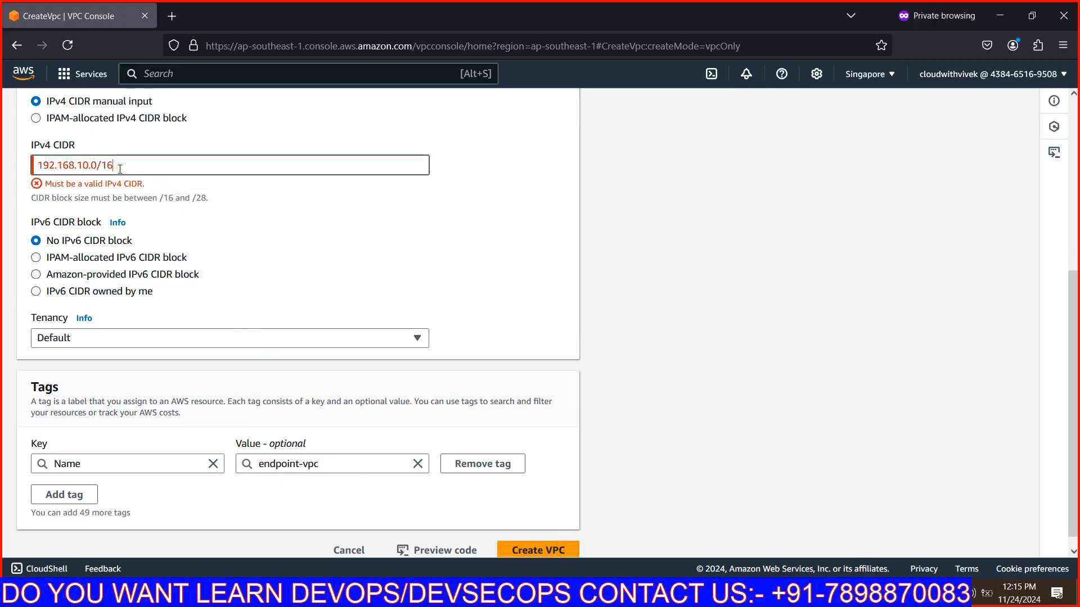
{"action": "left_click", "coordinate": [196, 173]}
{"action": "key", "text": "BackSpace"}
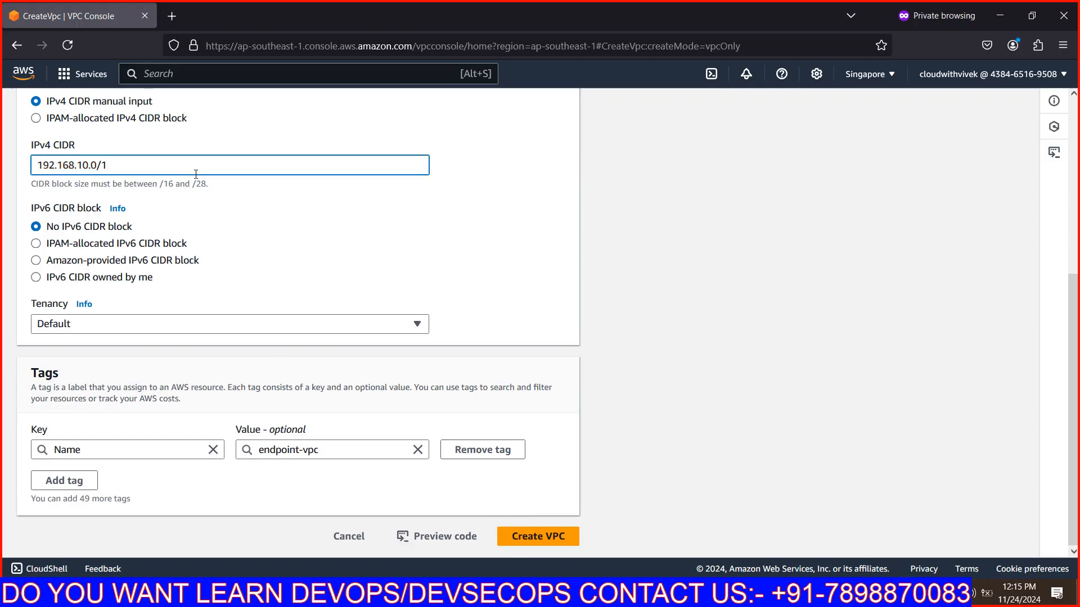
{"action": "type", "text": "20"}
{"action": "left_click", "coordinate": [538, 537]}
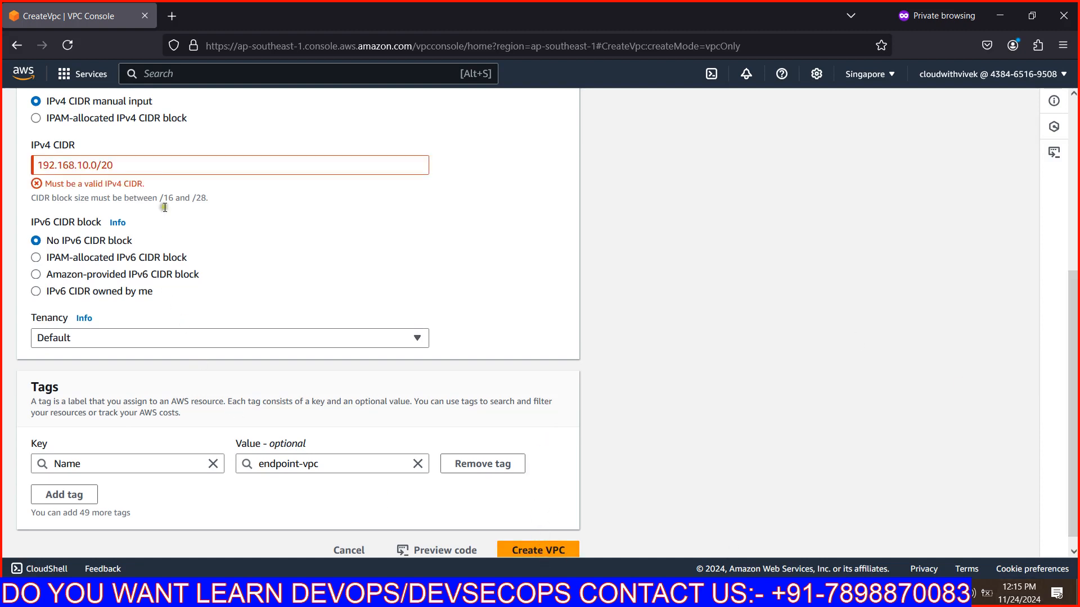
Step: Set the IPv4 CIDR to 192.168.10.0/24 and create the VPC
{"action": "double_click", "coordinate": [162, 170]}
{"action": "type", "text": "24"}
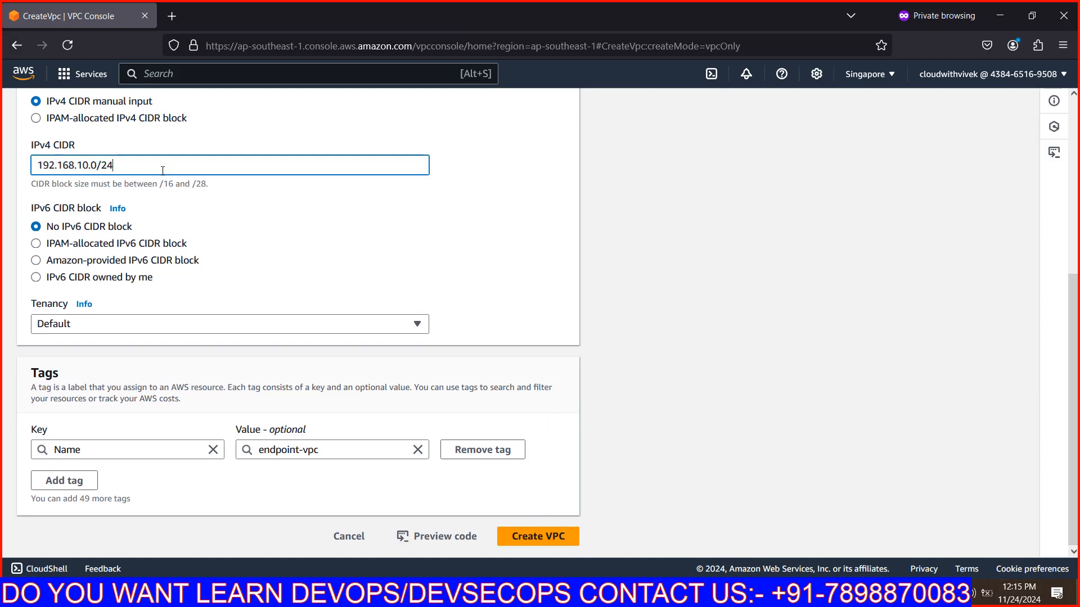
{"action": "left_click", "coordinate": [531, 537]}
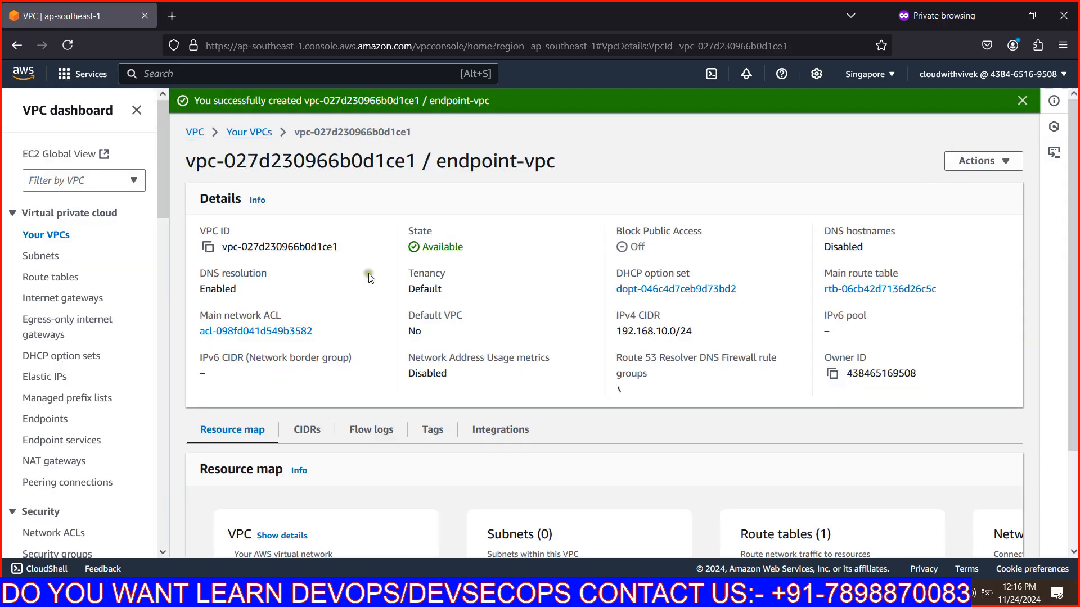
{"action": "left_click", "coordinate": [369, 278]}
Step: Open the subnets list, switch to Paint and add the text 192.168.10.0/24 beside the vpc label
{"action": "left_click", "coordinate": [39, 253]}
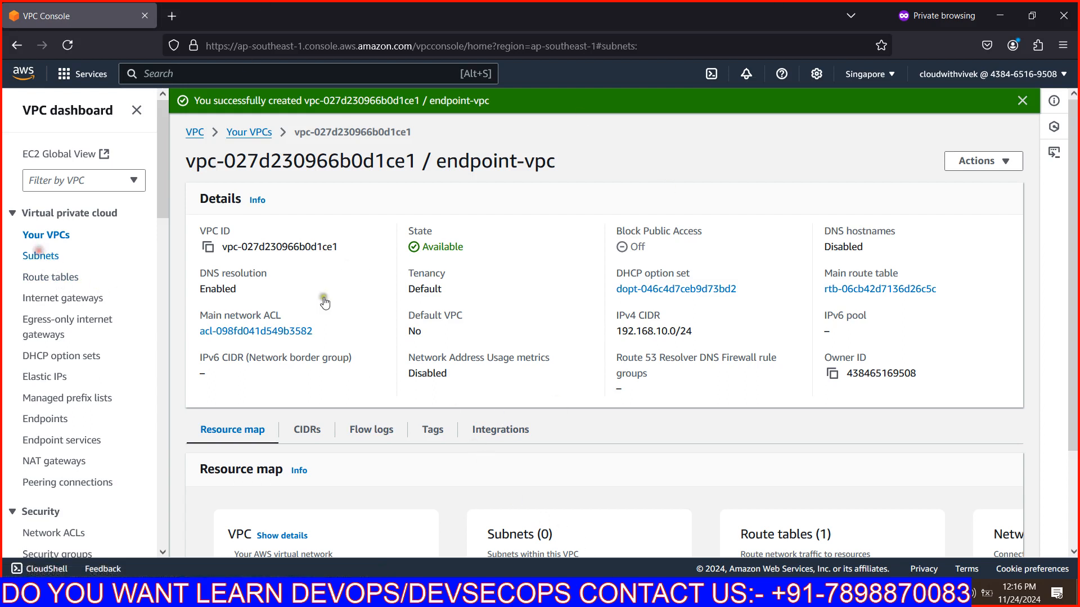
{"action": "key", "text": "alt+Tab"}
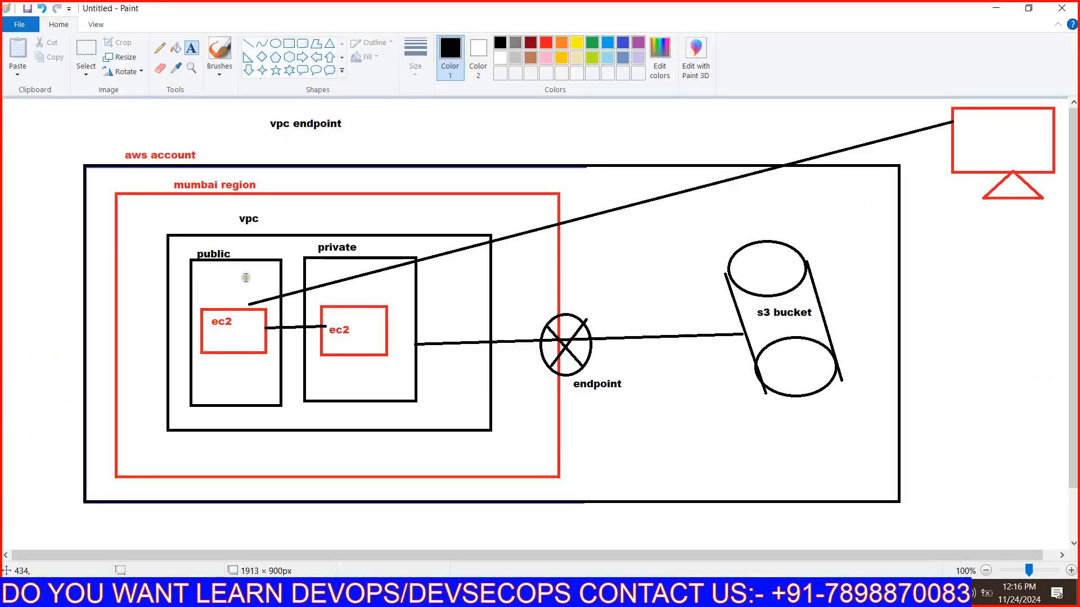
{"action": "left_click_drag", "start_coordinate": [288, 209], "coordinate": [385, 230]}
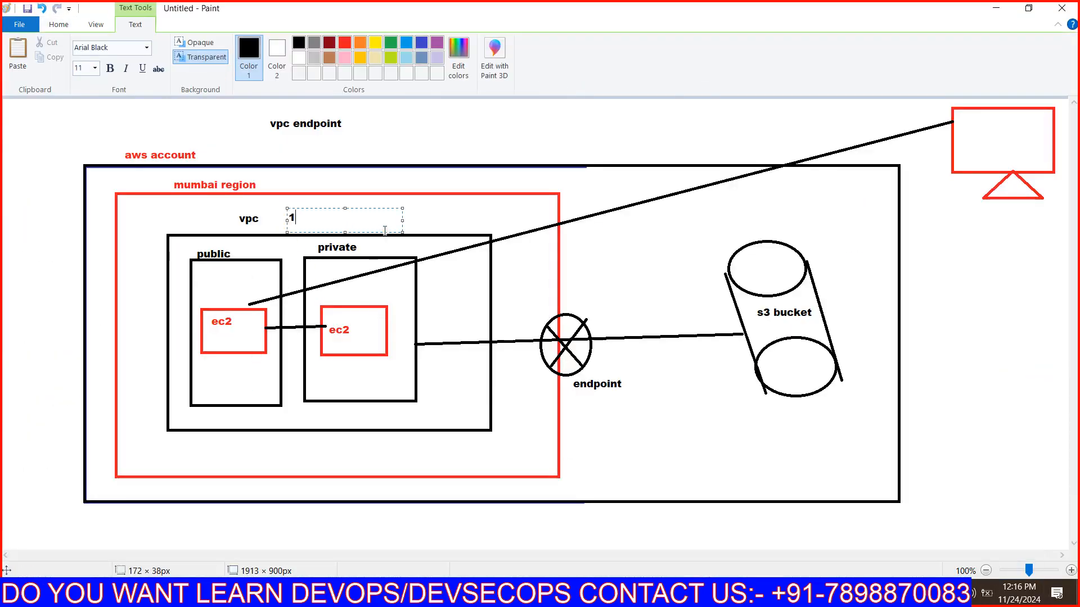
{"action": "type", "text": "192.168.10.0/24"}
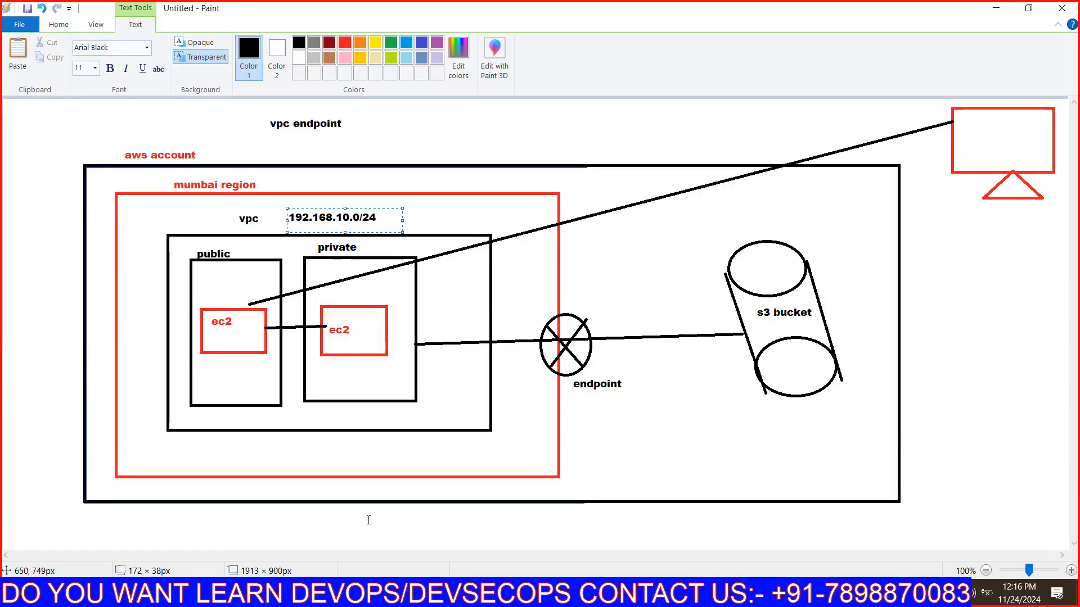
{"action": "mouse_move", "coordinate": [638, 596]}
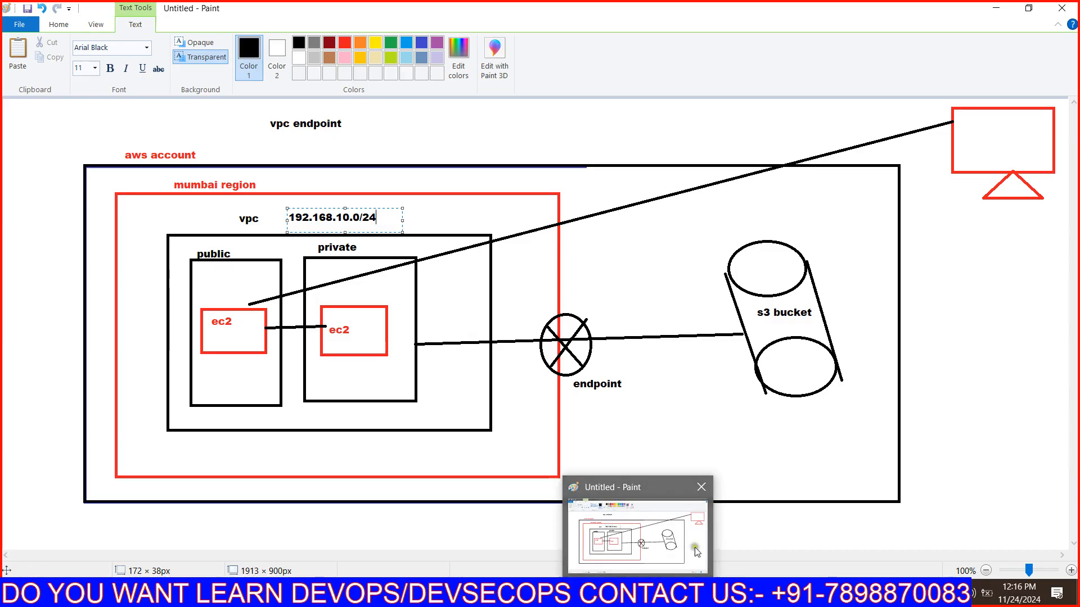
Step: Switch back to the AWS console and start a new subnet in endpoint-vpc with the name public
{"action": "left_click", "coordinate": [551, 594]}
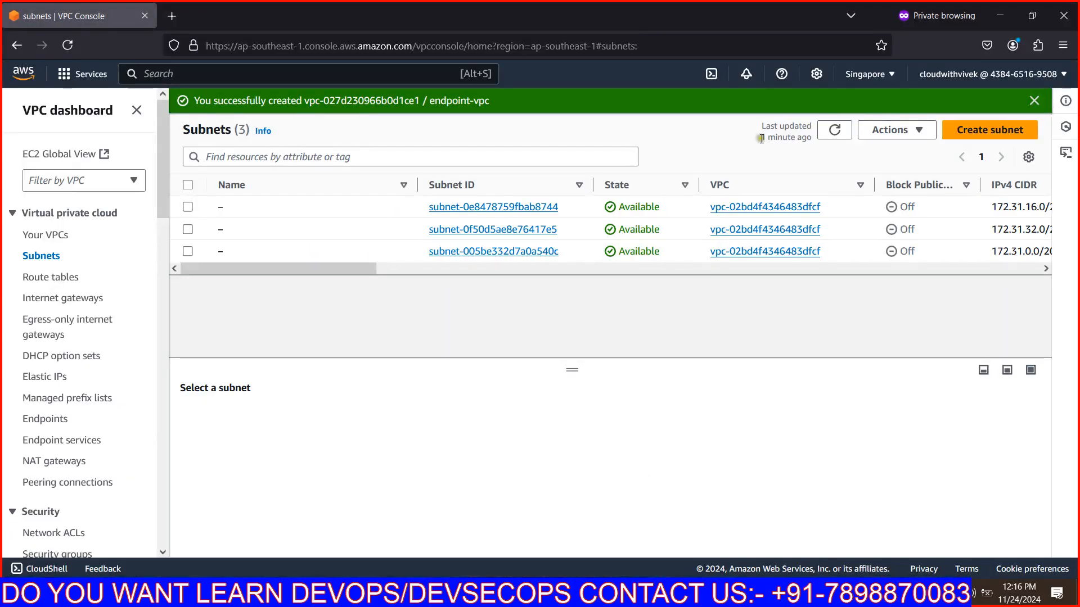
{"action": "left_click", "coordinate": [963, 130]}
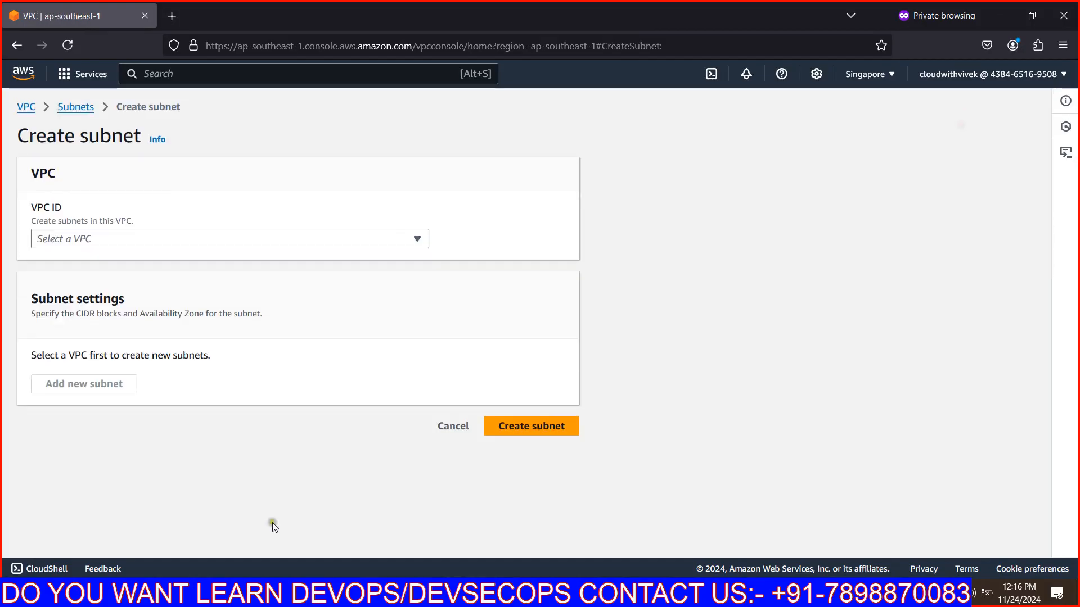
{"action": "left_click", "coordinate": [149, 250]}
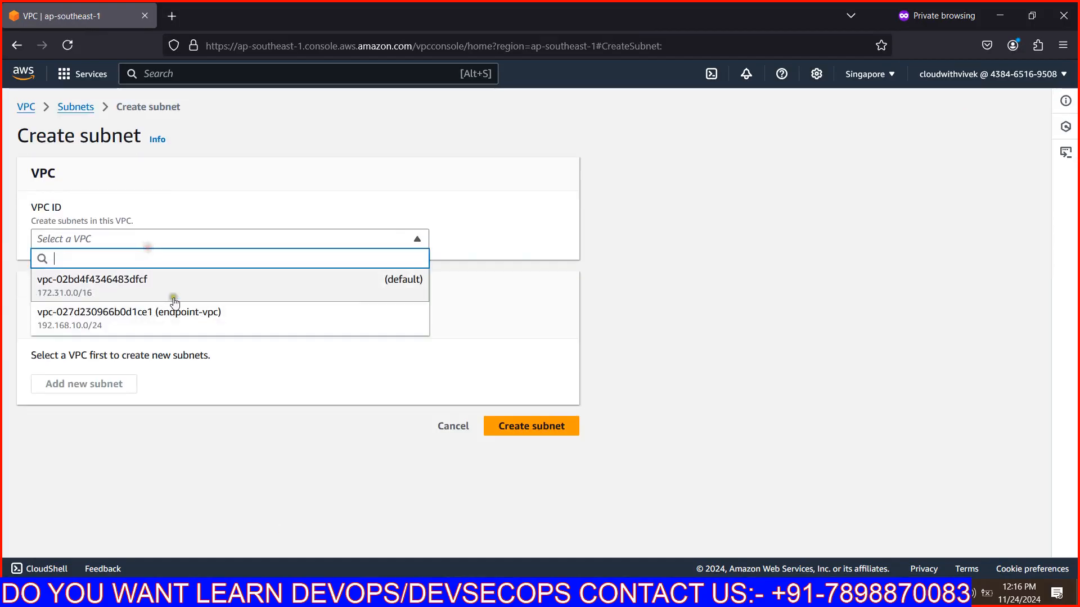
{"action": "left_click", "coordinate": [190, 329]}
{"action": "scroll", "coordinate": [54, 348], "scroll_direction": "down", "scroll_amount": 1}
{"action": "scroll", "coordinate": [55, 348], "scroll_direction": "down", "scroll_amount": 3}
{"action": "left_click", "coordinate": [137, 340]}
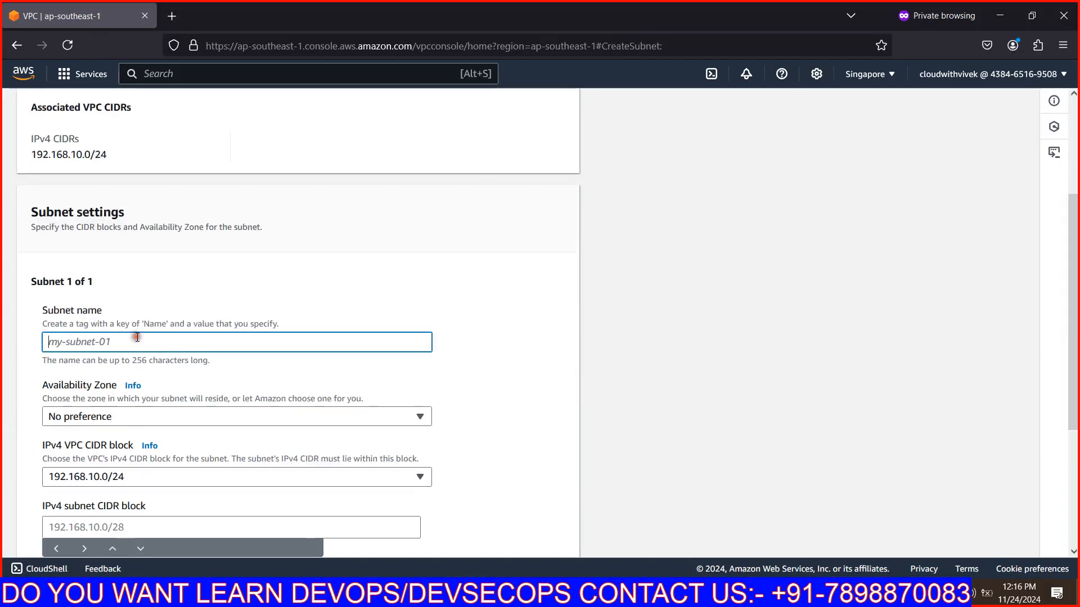
{"action": "type", "text": "public-"}
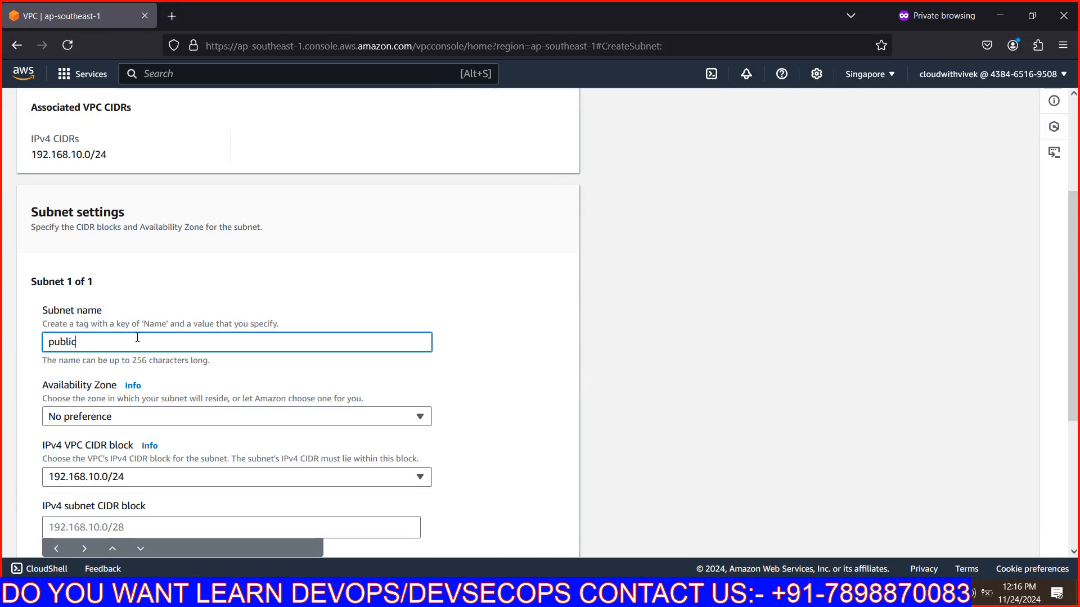
Step: Set the public subnet's IPv4 CIDR block to 192.168.10.0/26 and create the subnet
{"action": "scroll", "coordinate": [138, 337], "scroll_direction": "down", "scroll_amount": 3}
{"action": "left_click", "coordinate": [97, 357]}
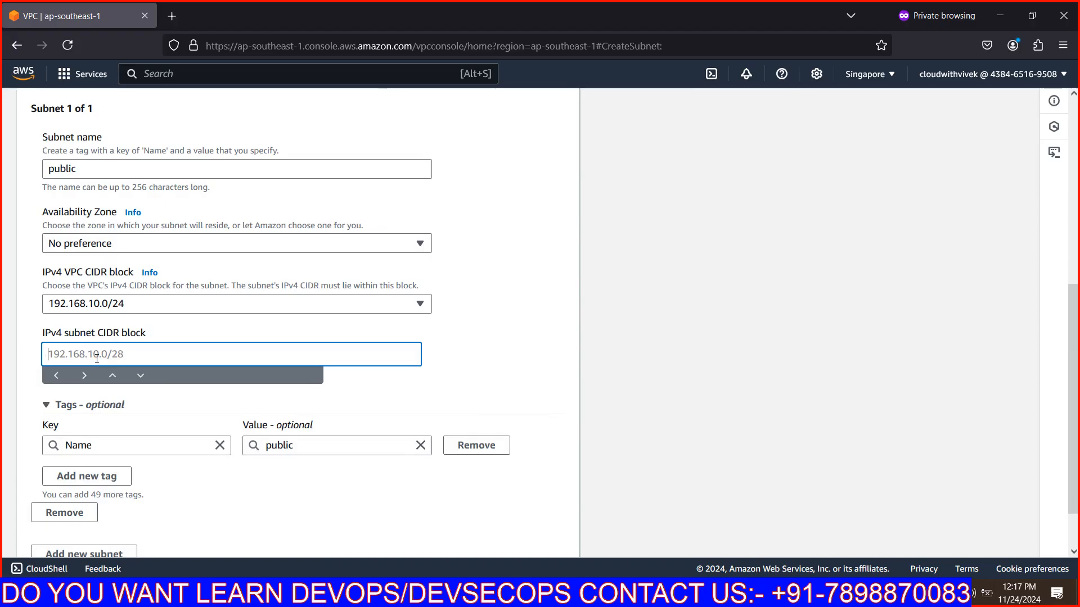
{"action": "type", "text": "192.168.10."}
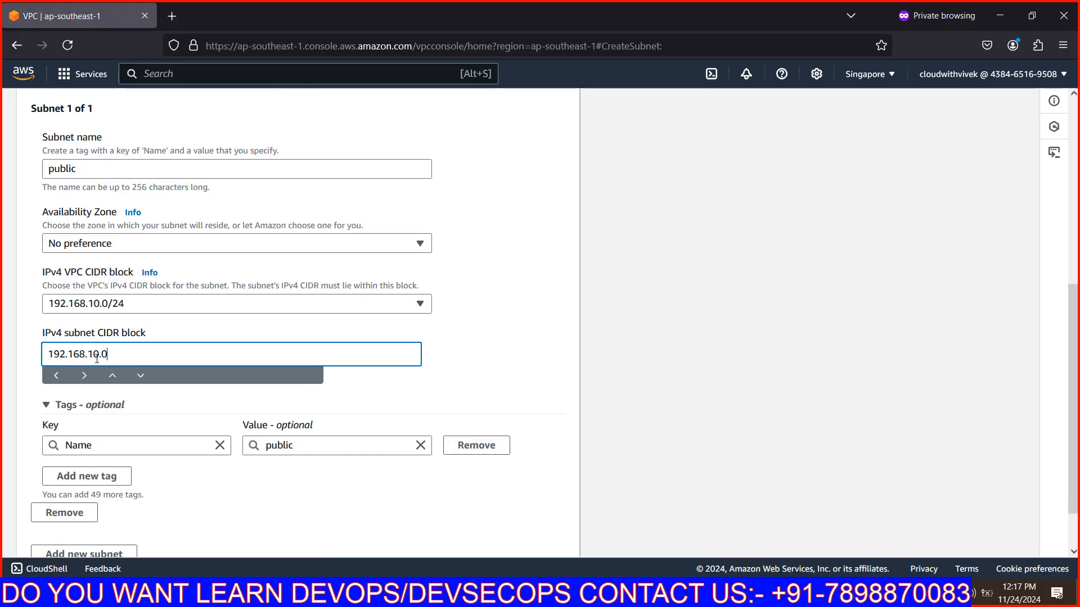
{"action": "type", "text": "0/26"}
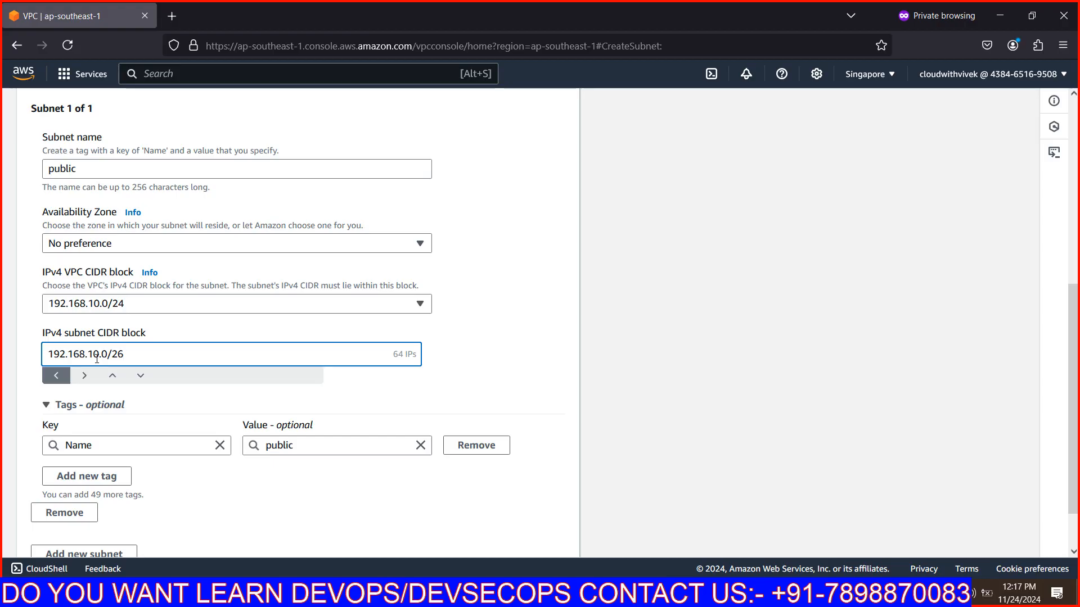
{"action": "scroll", "coordinate": [154, 402], "scroll_direction": "down", "scroll_amount": 2}
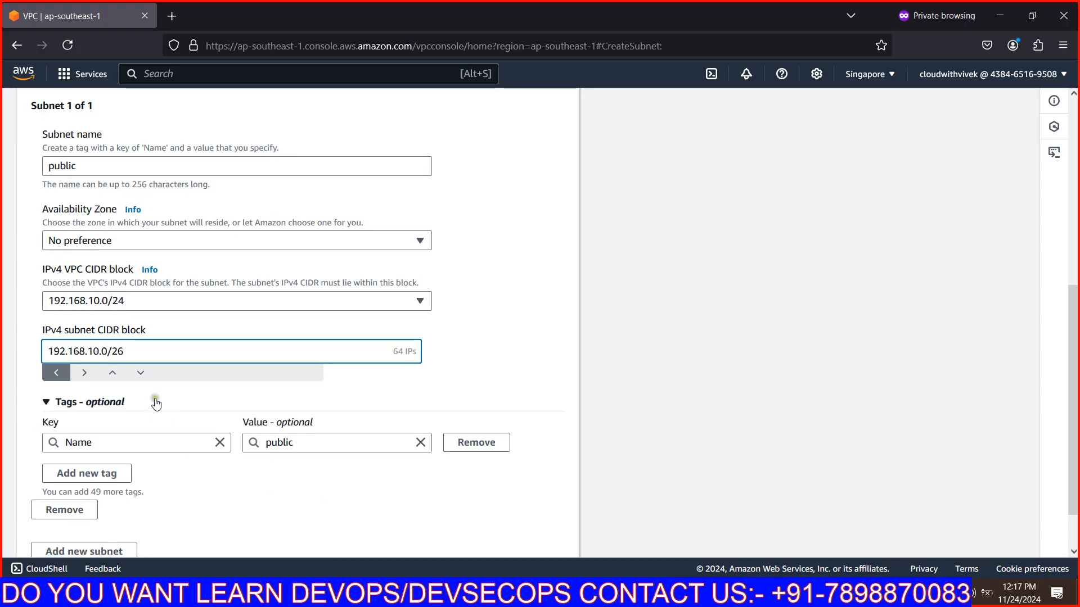
{"action": "left_click", "coordinate": [517, 544]}
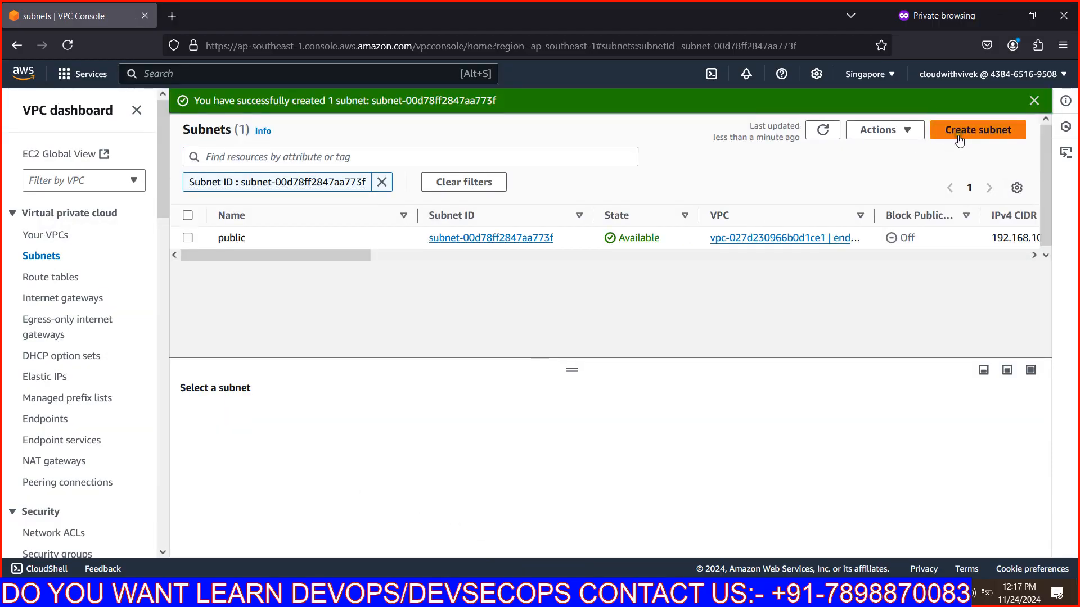
Step: Start another subnet in endpoint-vpc with the name private
{"action": "left_click", "coordinate": [964, 130]}
{"action": "left_click", "coordinate": [332, 239]}
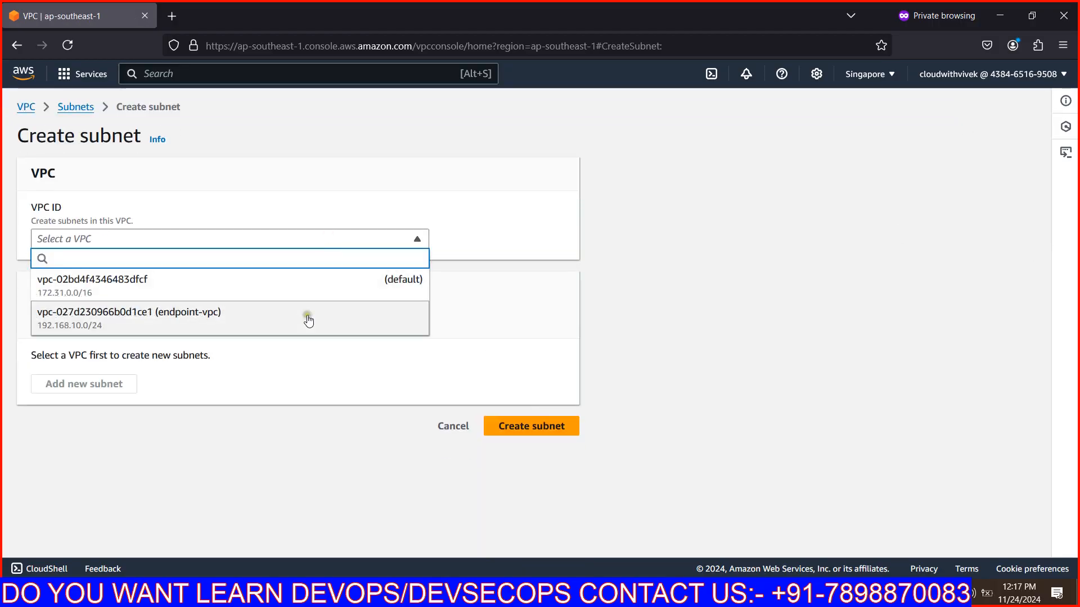
{"action": "left_click", "coordinate": [307, 315]}
{"action": "scroll", "coordinate": [144, 419], "scroll_direction": "down", "scroll_amount": 3}
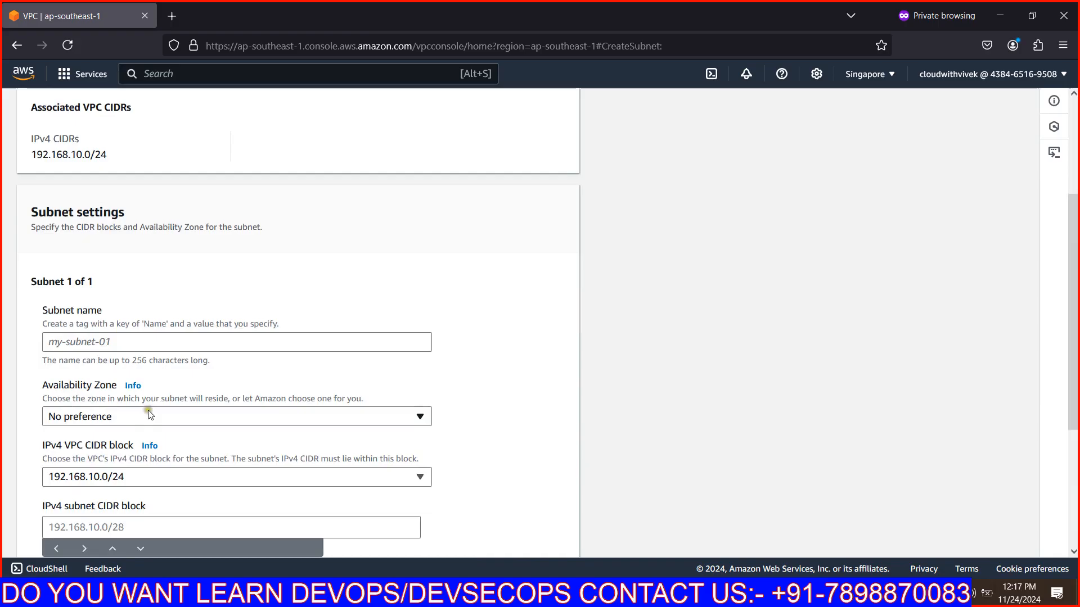
{"action": "left_click", "coordinate": [168, 340]}
{"action": "type", "text": "private"}
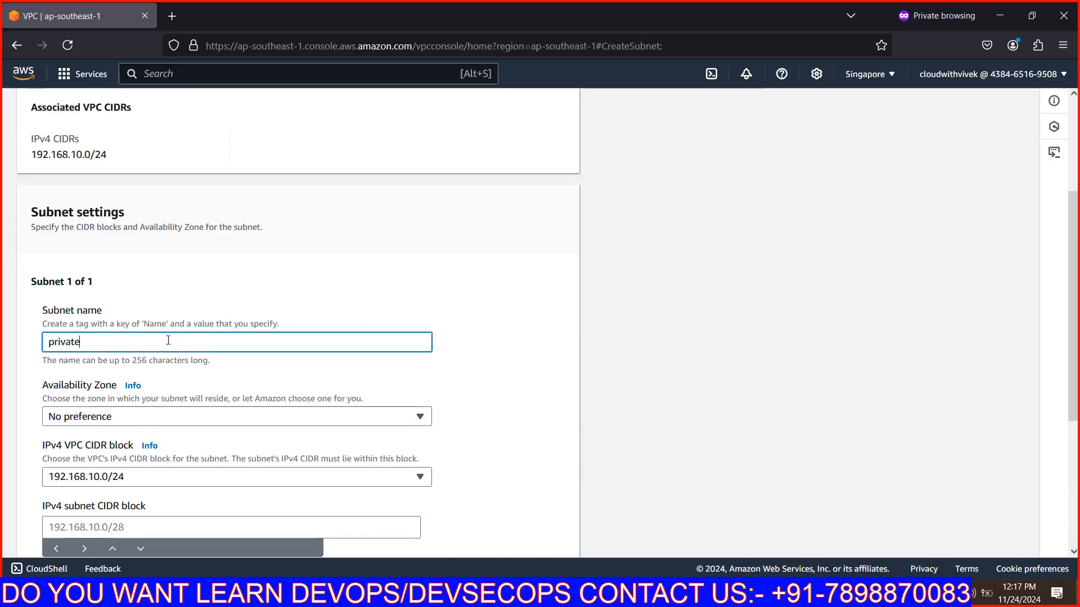
Step: Set the private subnet's IPv4 CIDR block to 192.168.10.64/26 and create the subnet
{"action": "scroll", "coordinate": [171, 341], "scroll_direction": "down", "scroll_amount": 3}
{"action": "left_click", "coordinate": [216, 350]}
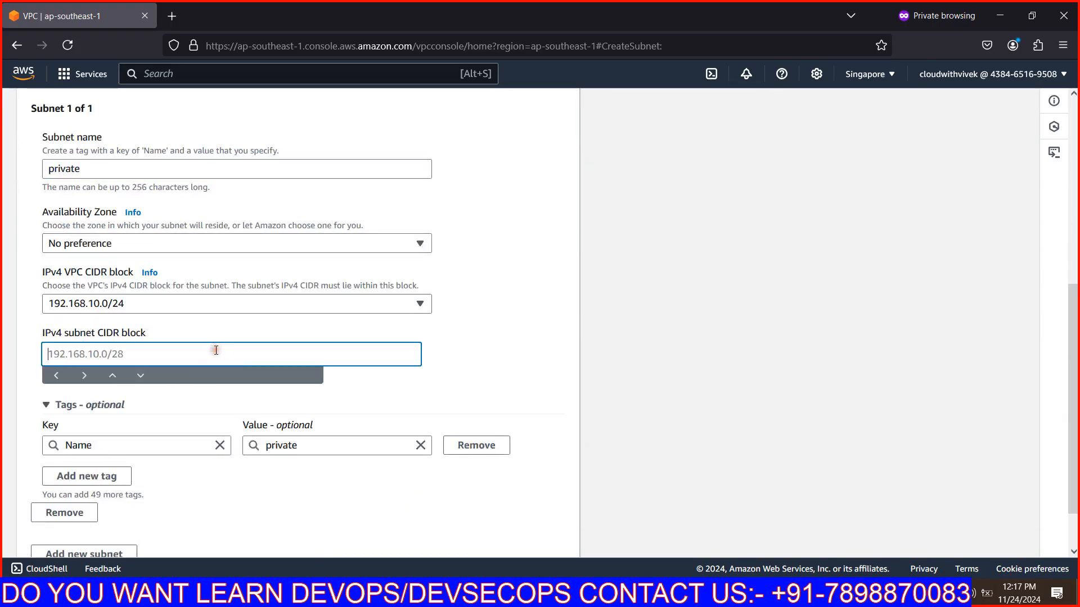
{"action": "type", "text": "1"}
{"action": "type", "text": "92.168.10.64/26"}
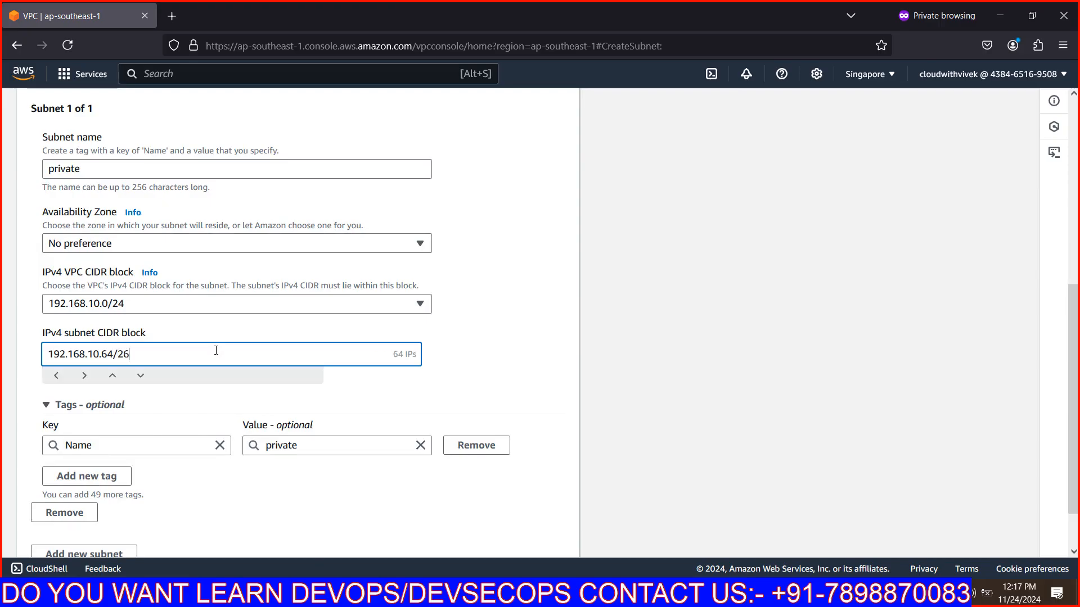
{"action": "scroll", "coordinate": [215, 350], "scroll_direction": "down", "scroll_amount": 2}
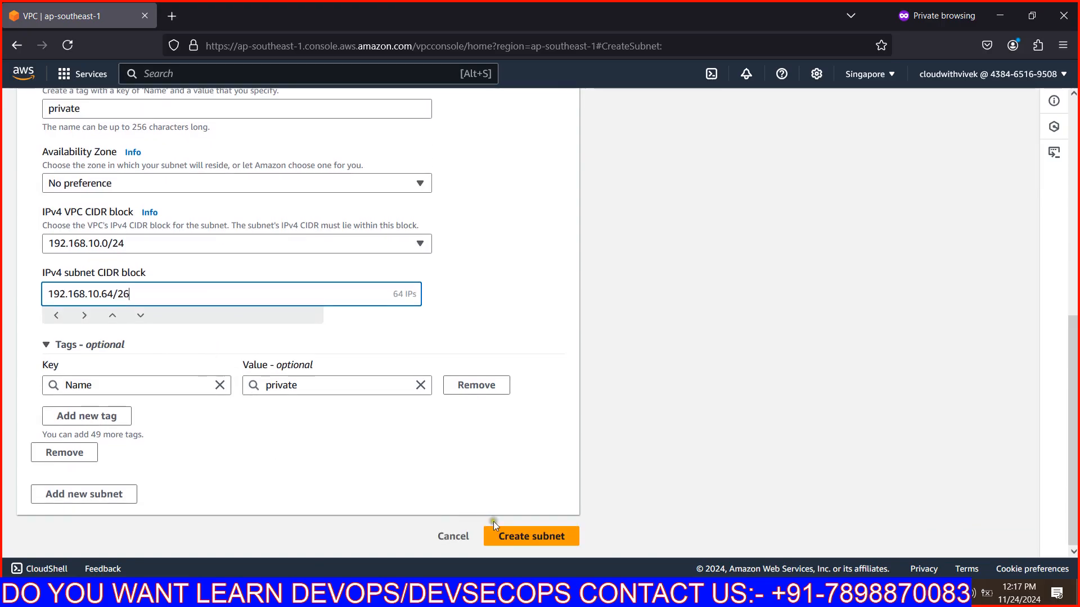
{"action": "left_click", "coordinate": [515, 537]}
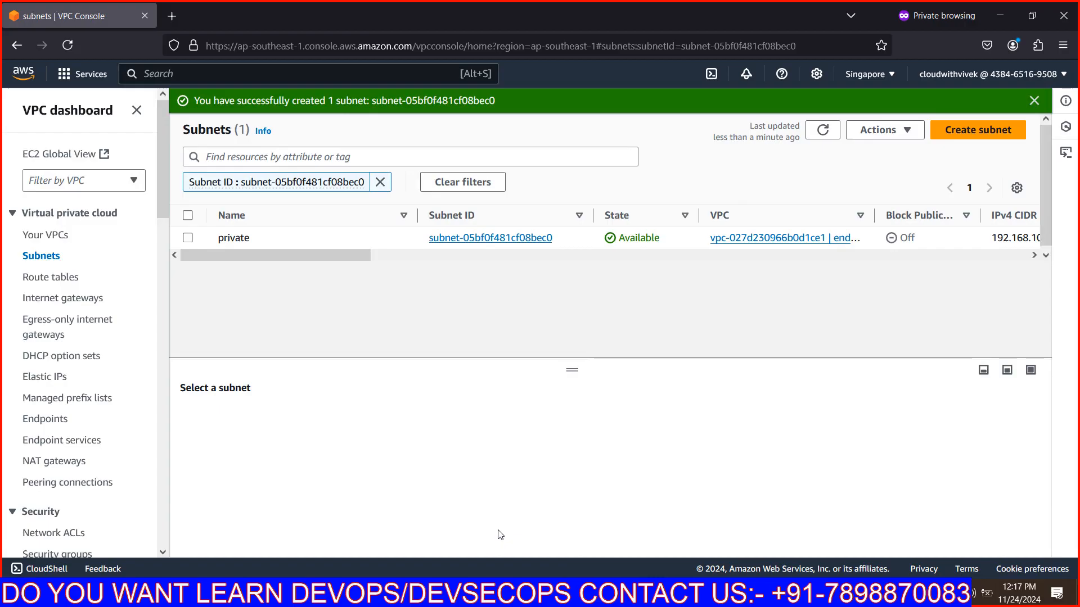
Step: Clear the subnet ID filter, then open and refresh the route tables list
{"action": "left_click", "coordinate": [381, 184]}
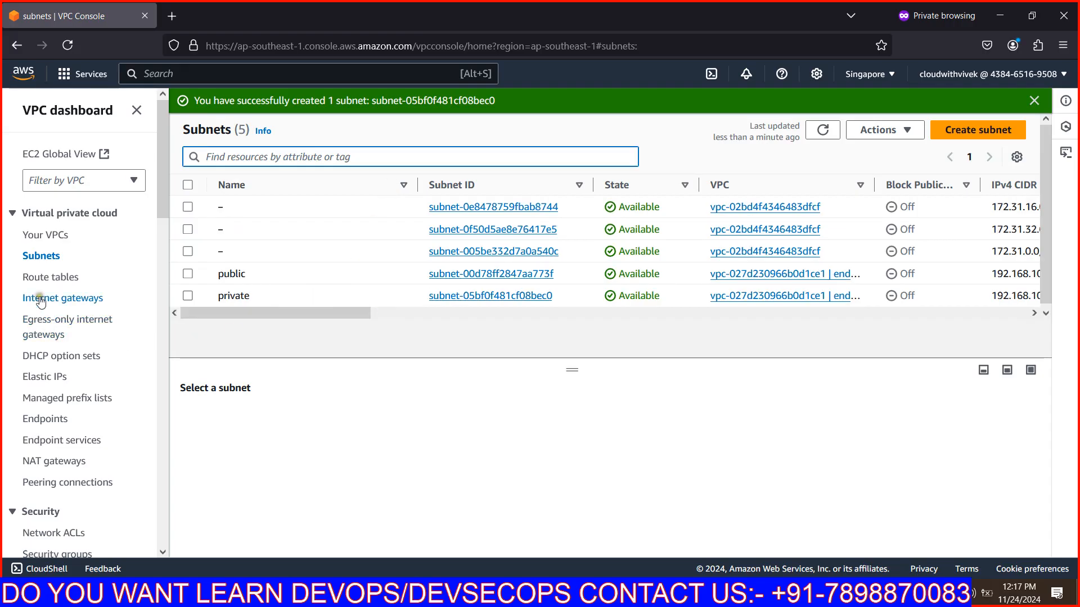
{"action": "left_click", "coordinate": [54, 277]}
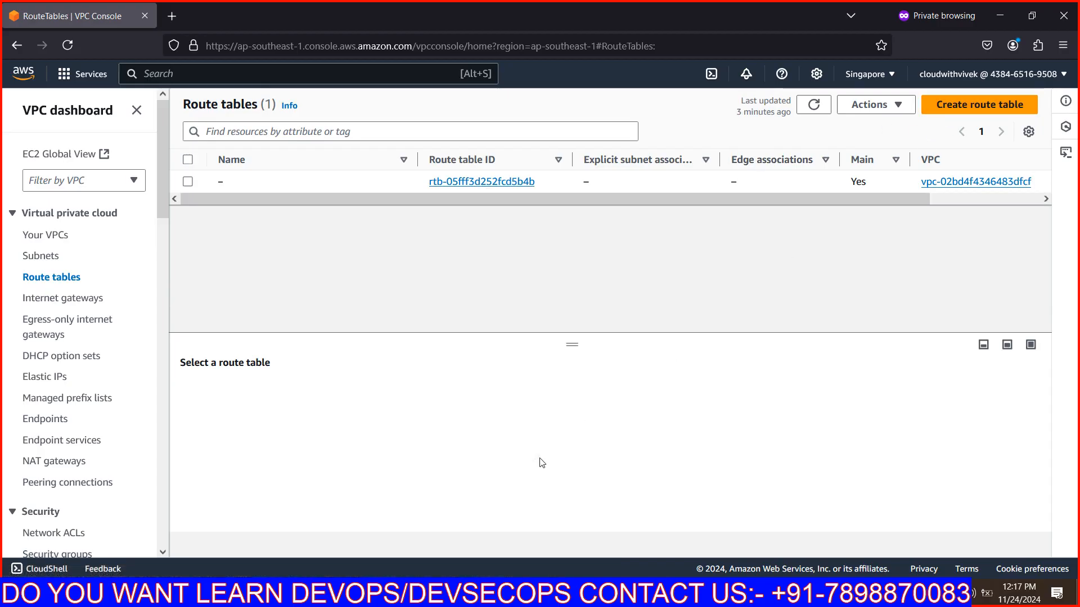
{"action": "left_click", "coordinate": [814, 105]}
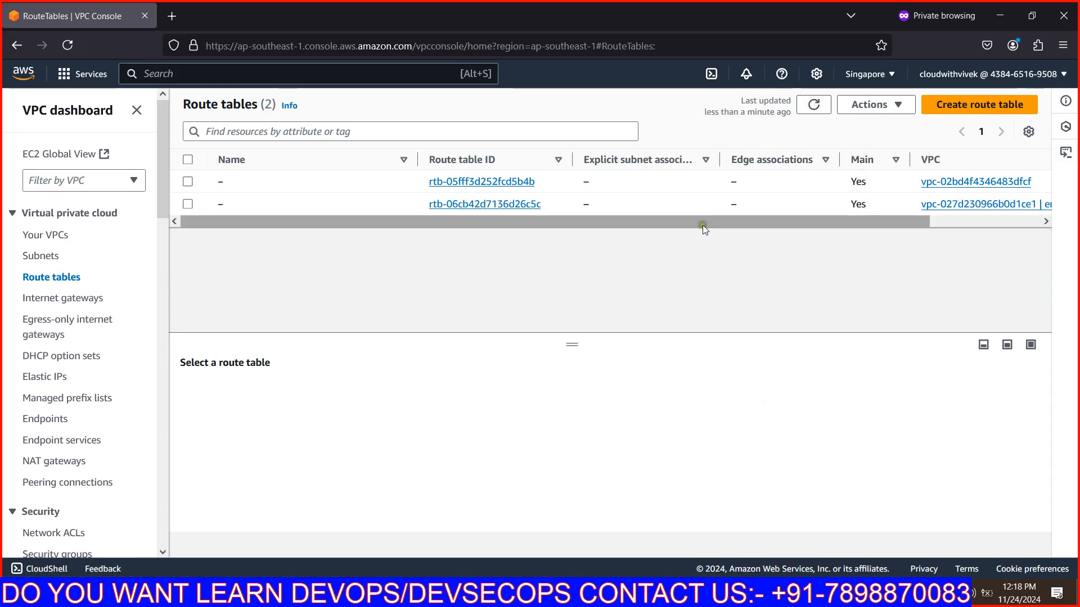
Step: Associate the public subnet with the main route table of endpoint-vpc and save the association
{"action": "left_click_drag", "start_coordinate": [704, 224], "coordinate": [821, 226]}
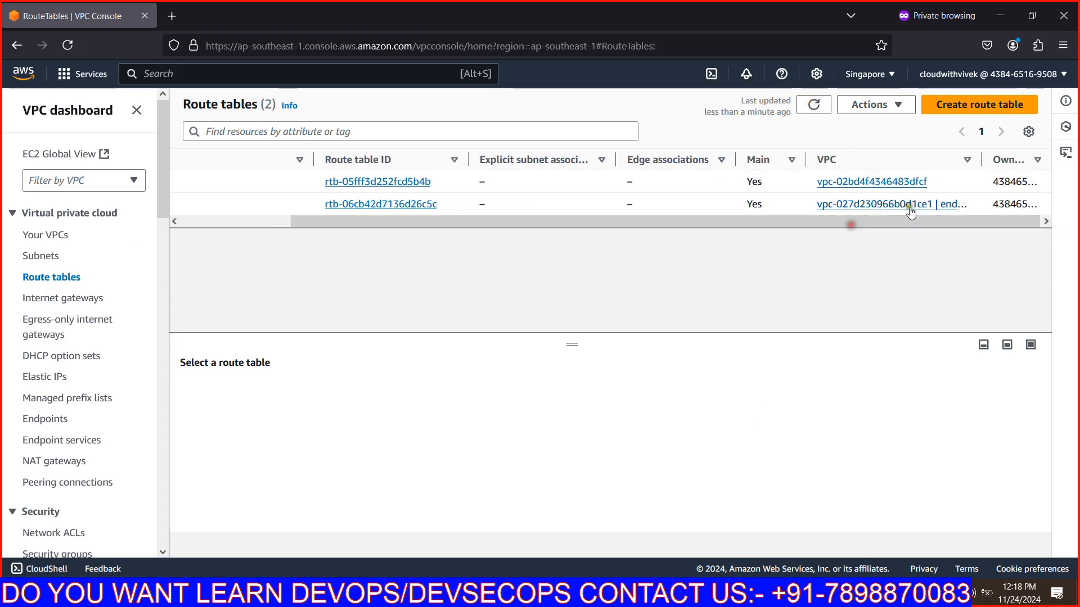
{"action": "left_click", "coordinate": [388, 204]}
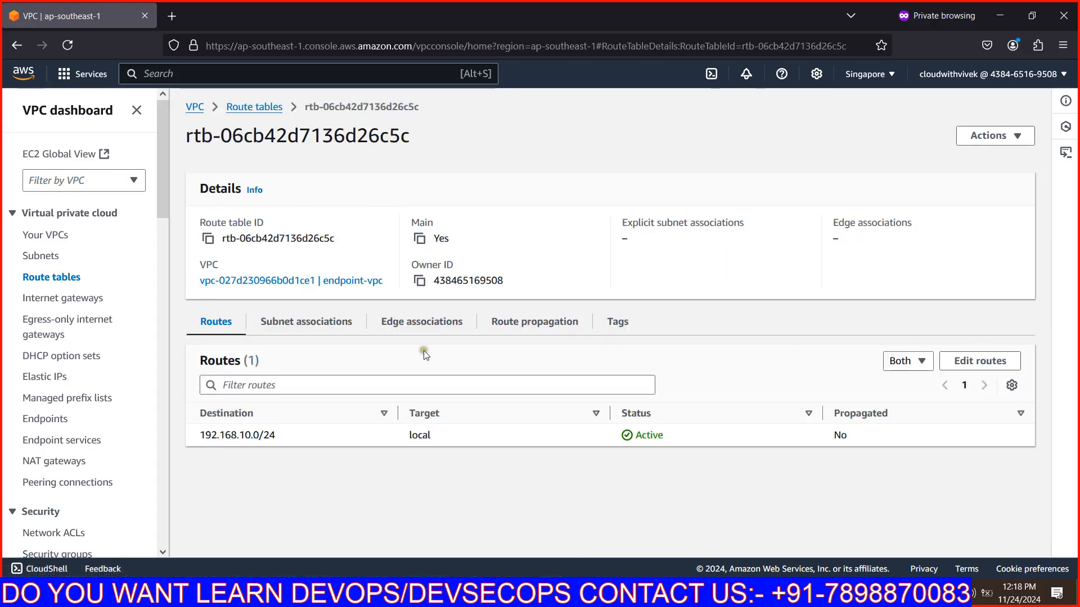
{"action": "left_click", "coordinate": [313, 331]}
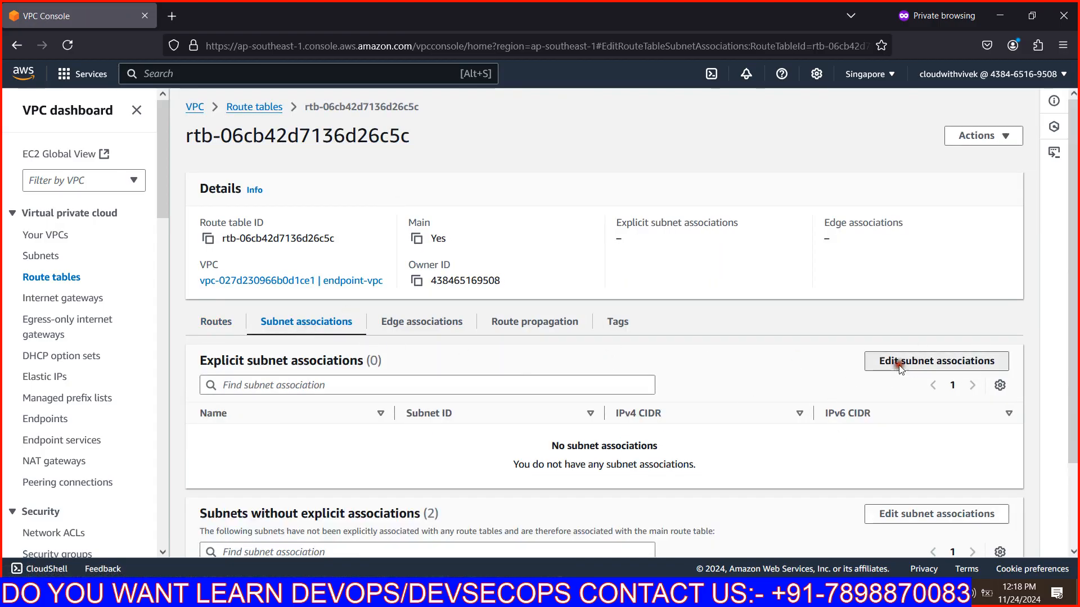
{"action": "left_click", "coordinate": [898, 361]}
{"action": "left_click", "coordinate": [35, 265]}
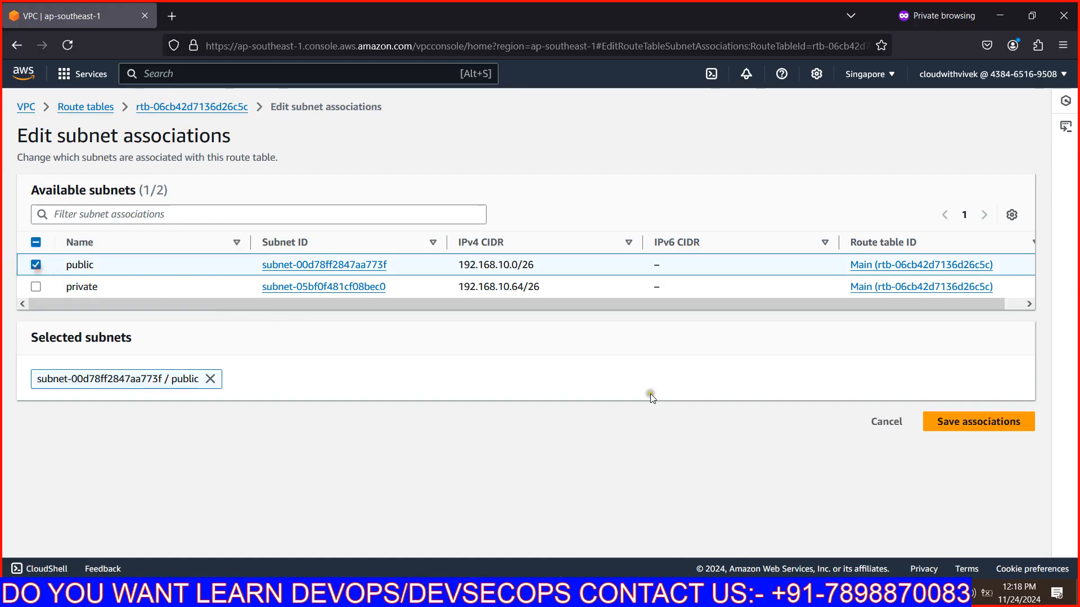
{"action": "left_click", "coordinate": [988, 422]}
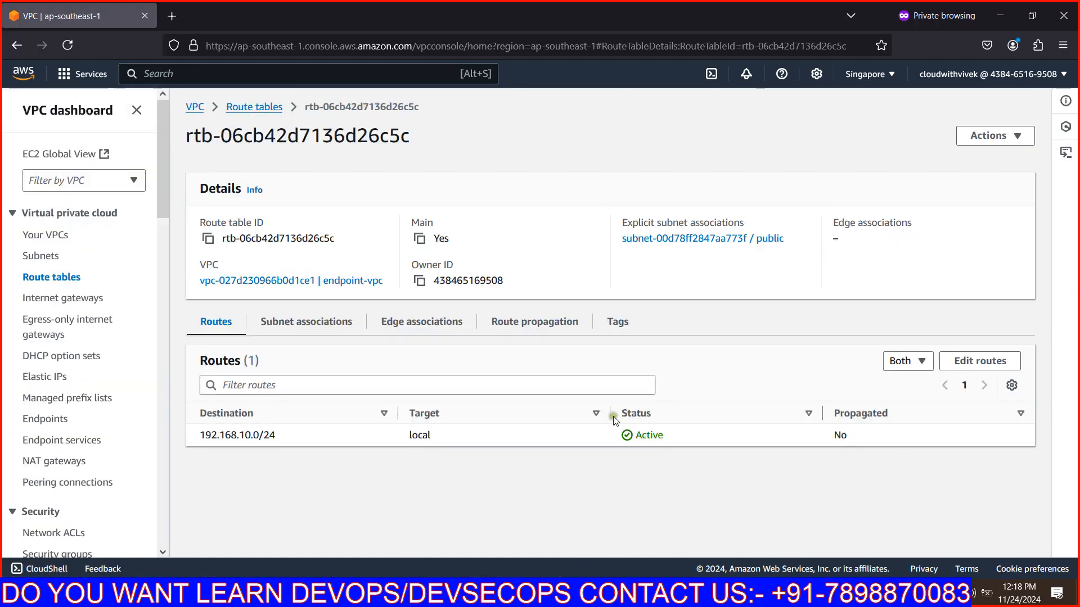
Step: Try to add a 0.0.0.0/0 route targeting an internet gateway to the endpoint-vpc route table
{"action": "left_click", "coordinate": [1003, 386]}
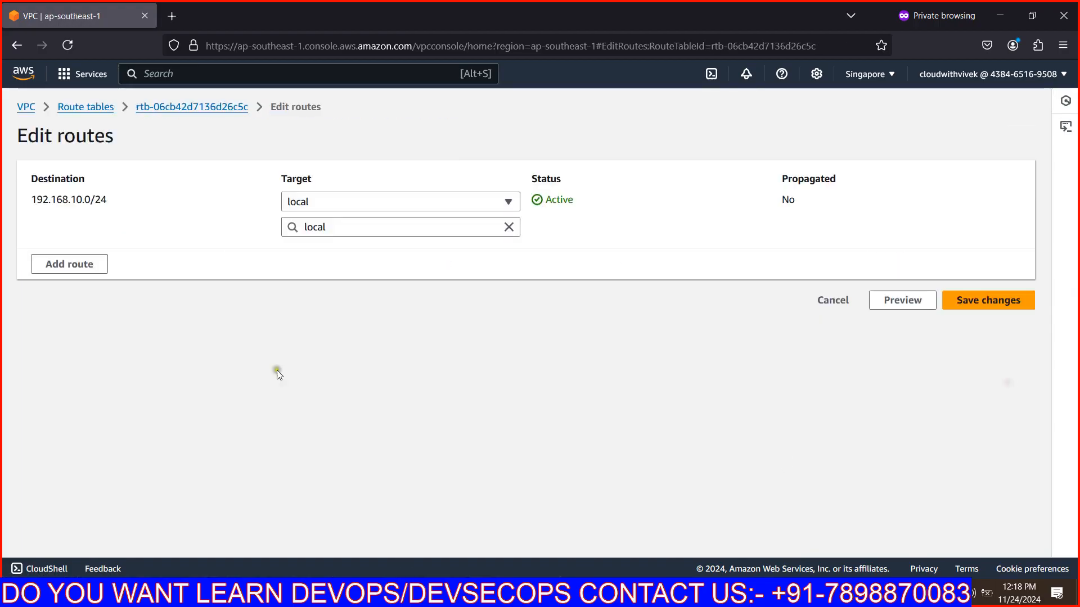
{"action": "left_click", "coordinate": [94, 266]}
{"action": "left_click", "coordinate": [133, 254]}
{"action": "left_click", "coordinate": [140, 274]}
{"action": "left_click", "coordinate": [349, 251]}
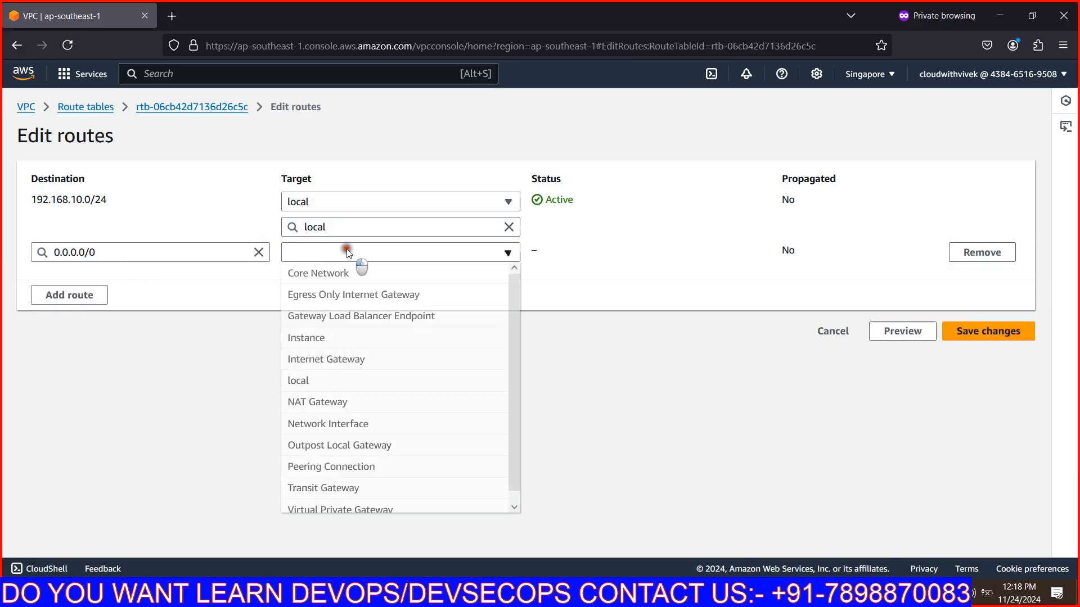
{"action": "left_click", "coordinate": [346, 360]}
{"action": "left_click", "coordinate": [359, 281]}
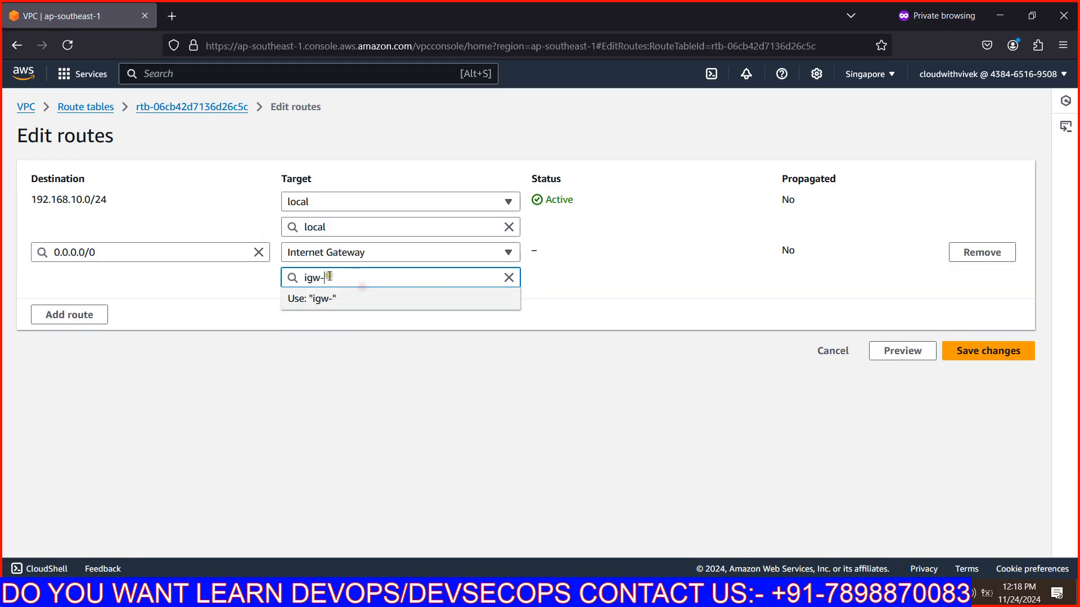
Step: Duplicate the browser tab and create an internet gateway named endpoint-igw in the VPC console
{"action": "right_click", "coordinate": [45, 21]}
{"action": "left_click", "coordinate": [87, 126]}
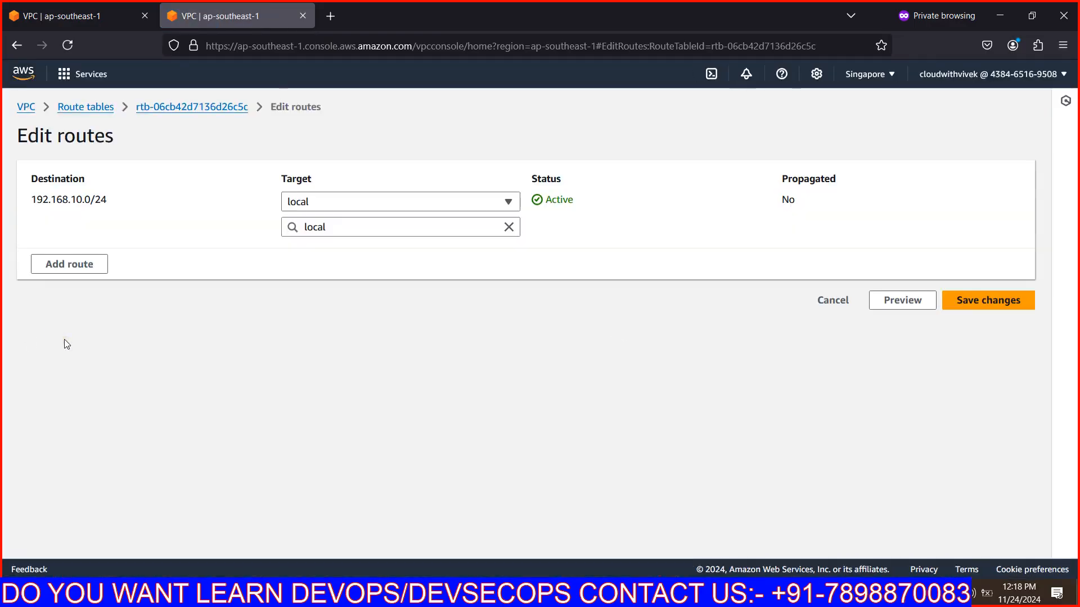
{"action": "left_click", "coordinate": [339, 226]}
{"action": "left_click", "coordinate": [62, 264]}
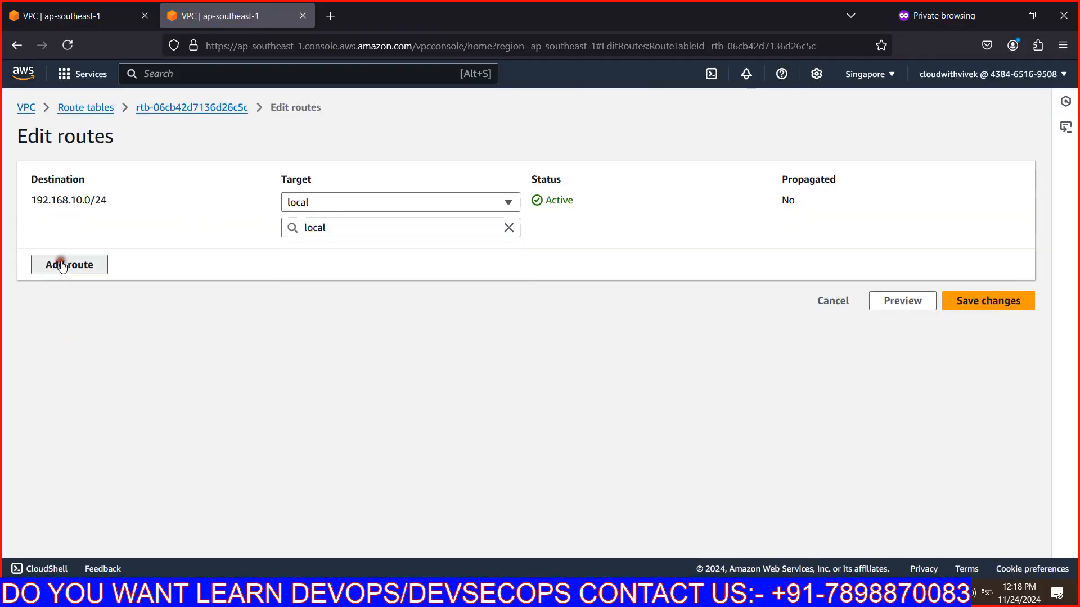
{"action": "left_click", "coordinate": [24, 105]}
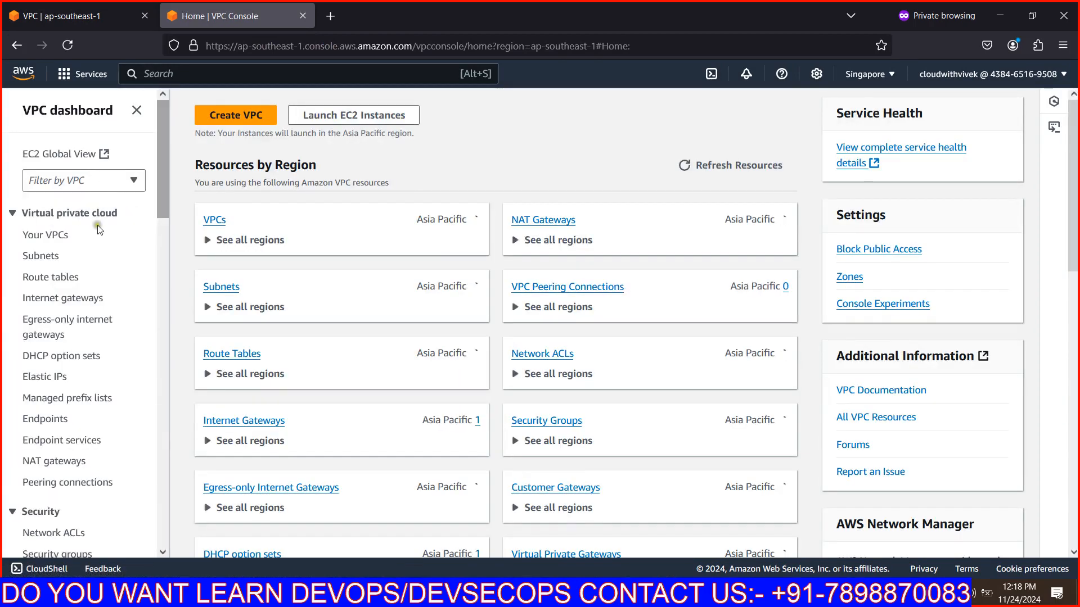
{"action": "left_click", "coordinate": [56, 298]}
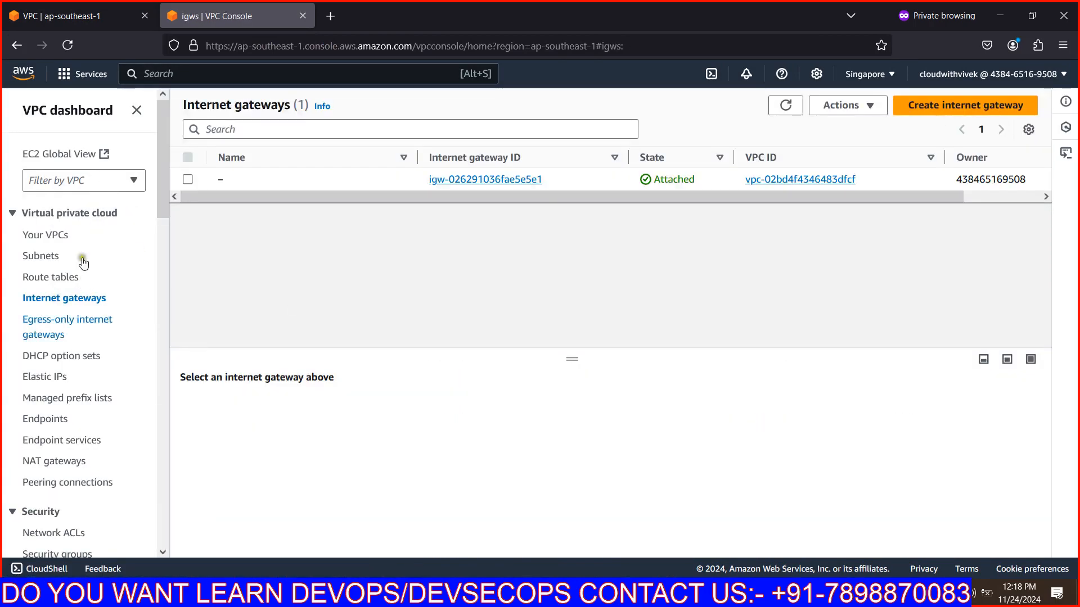
{"action": "left_click", "coordinate": [942, 106]}
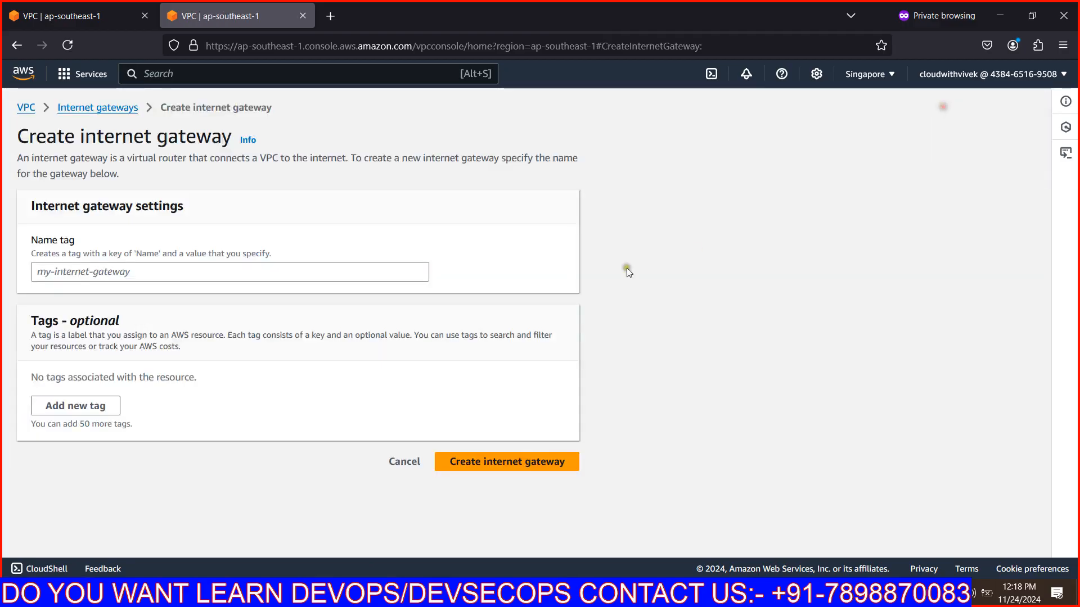
{"action": "left_click", "coordinate": [253, 266]}
{"action": "type", "text": "endp"}
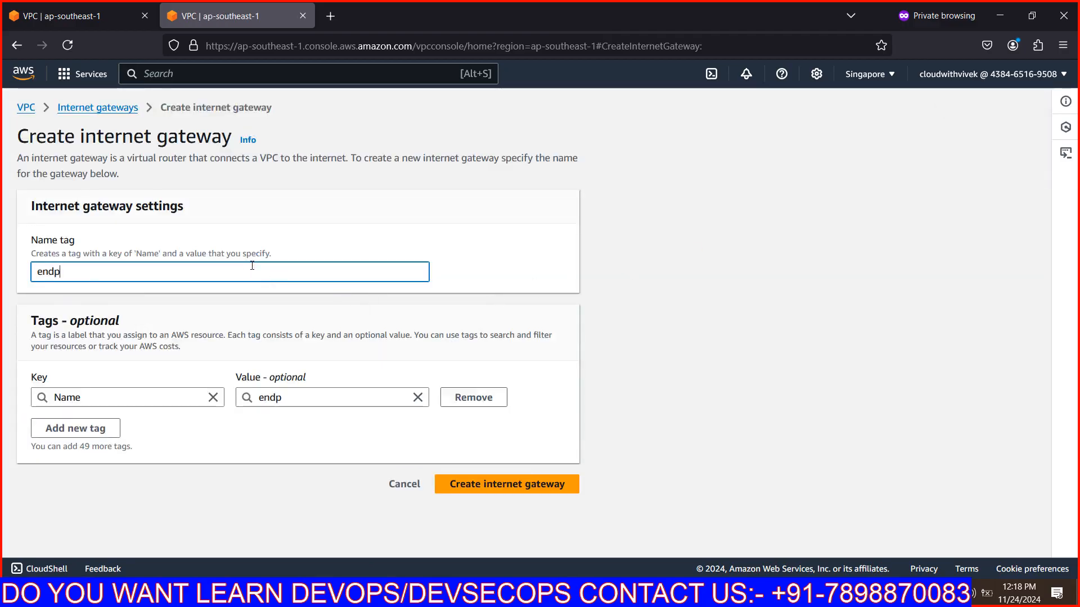
{"action": "type", "text": "oint-igw"}
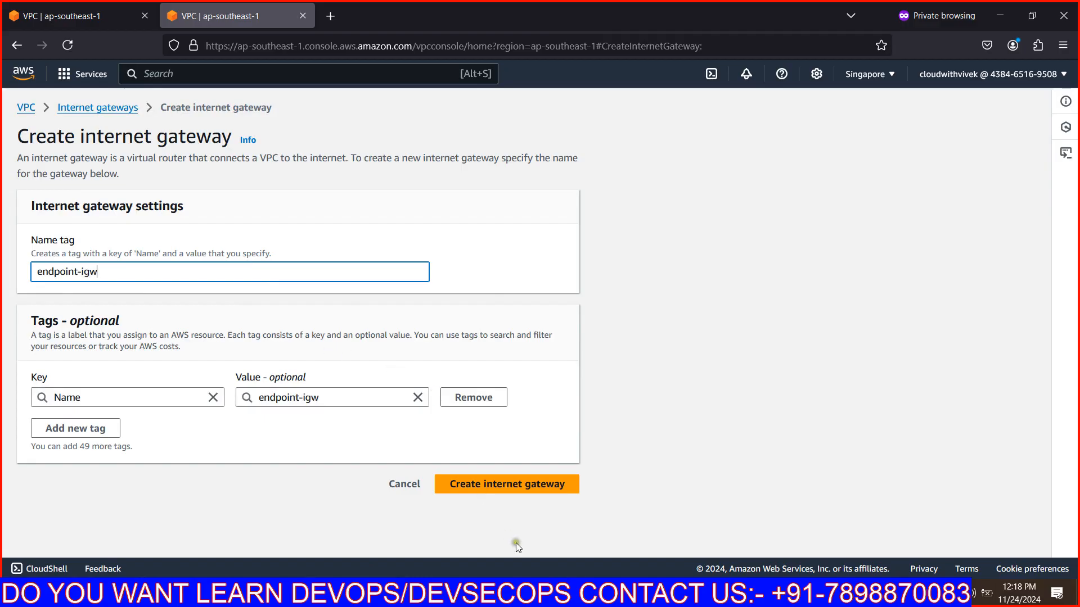
{"action": "left_click", "coordinate": [506, 484]}
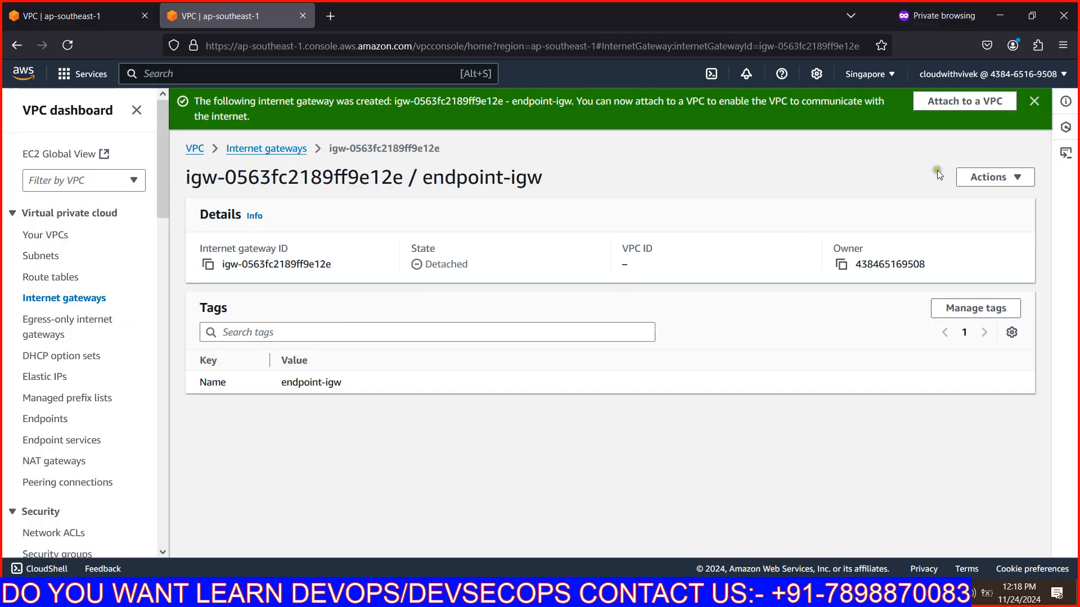
Step: Attach the endpoint-igw internet gateway to endpoint-vpc
{"action": "left_click", "coordinate": [956, 112]}
{"action": "left_click", "coordinate": [272, 275]}
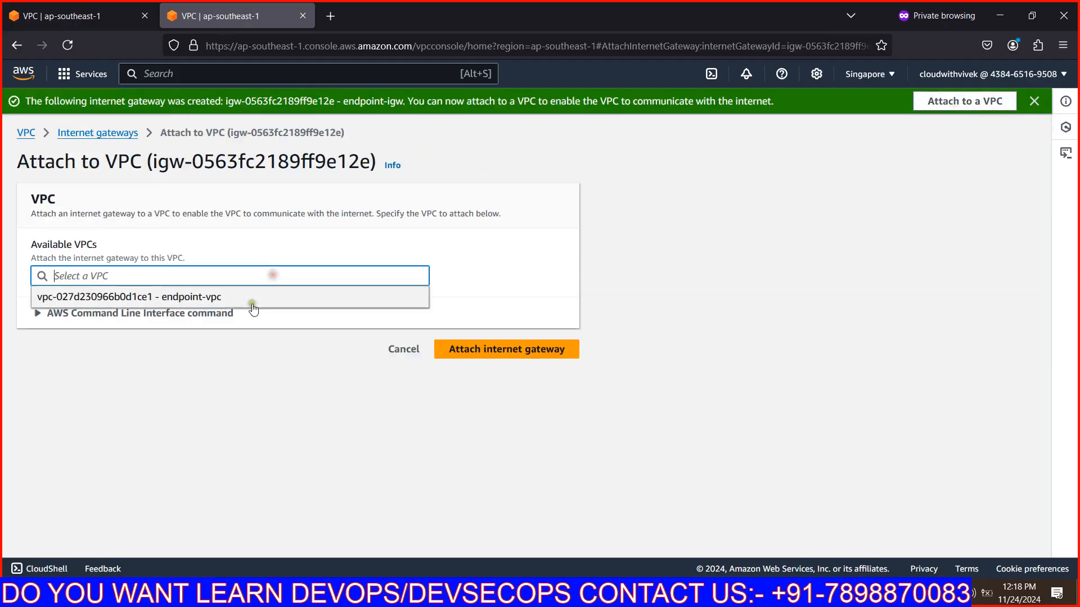
{"action": "left_click", "coordinate": [252, 304]}
{"action": "left_click", "coordinate": [527, 351]}
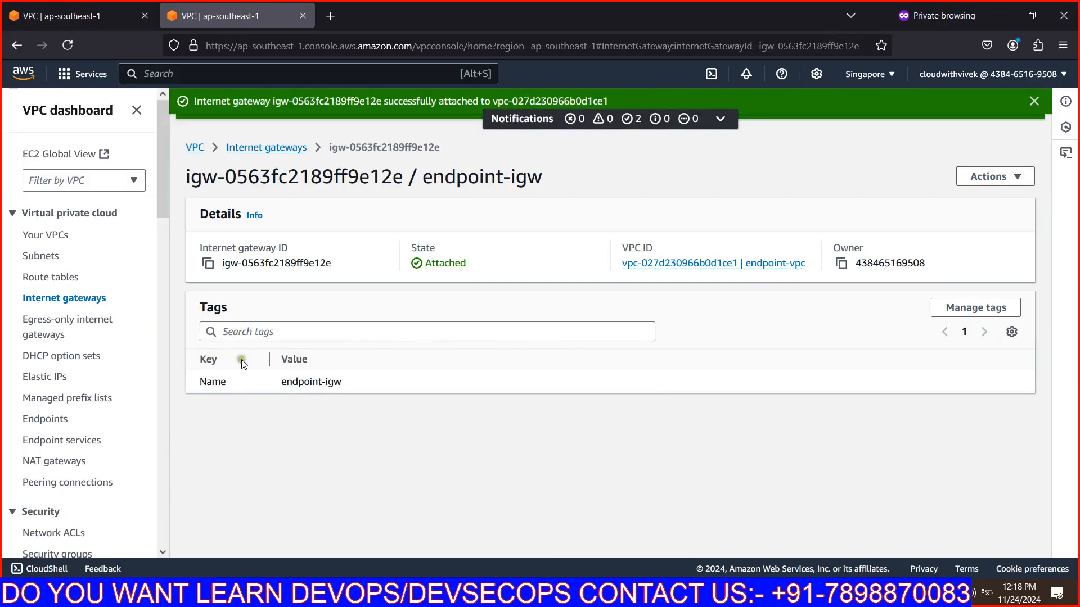
Step: Return to the open route editor, retry Internet Gateway as the 0.0.0.0/0 target, and remove that draft route
{"action": "left_click", "coordinate": [73, 15]}
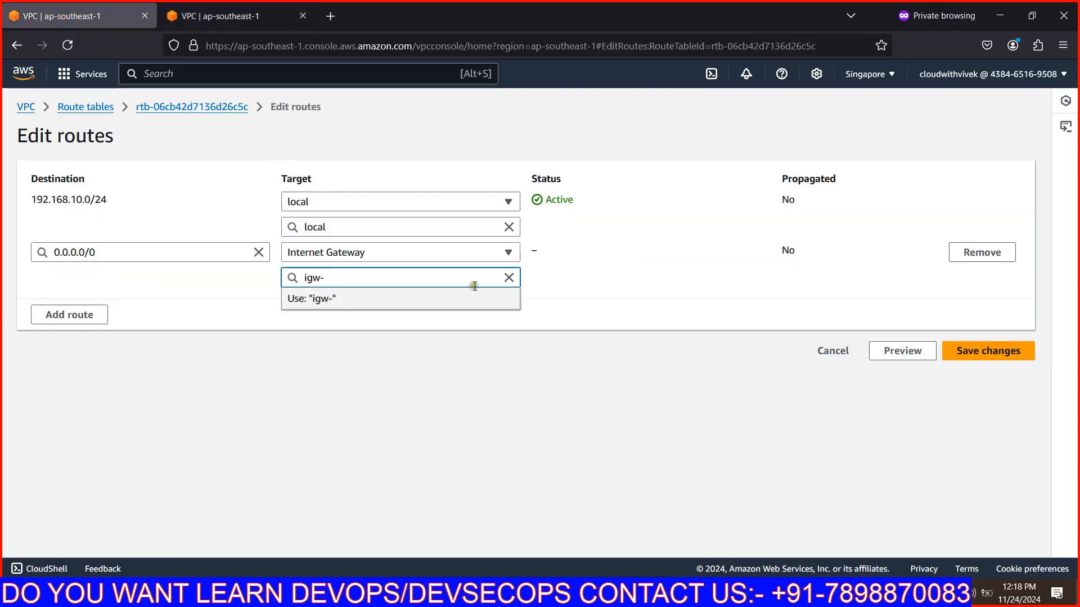
{"action": "left_click", "coordinate": [506, 277]}
{"action": "left_click", "coordinate": [506, 278]}
{"action": "left_click", "coordinate": [415, 251]}
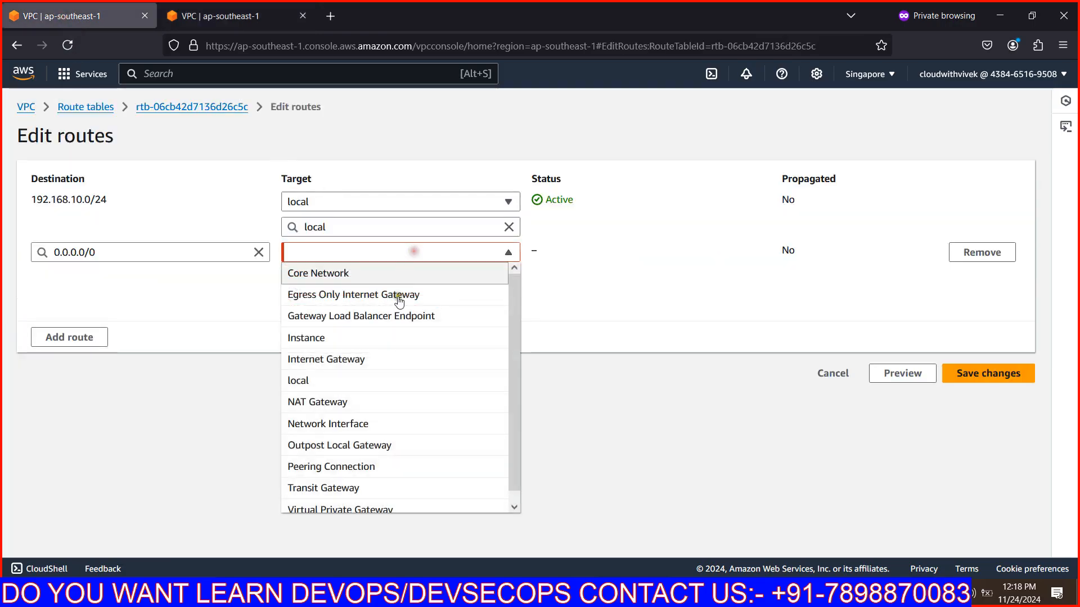
{"action": "left_click", "coordinate": [394, 360]}
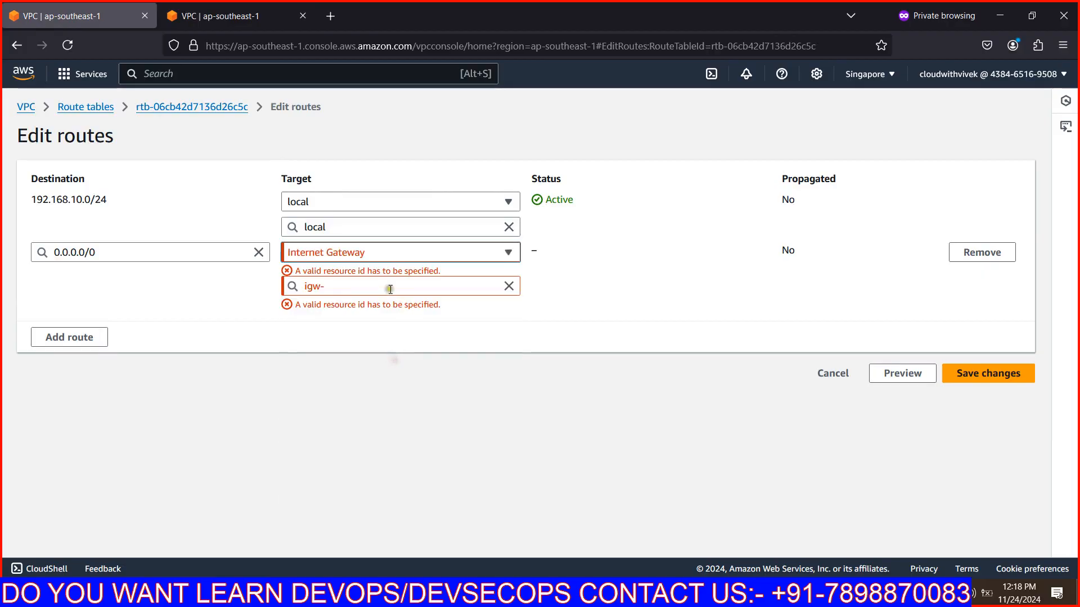
{"action": "left_click", "coordinate": [373, 346]}
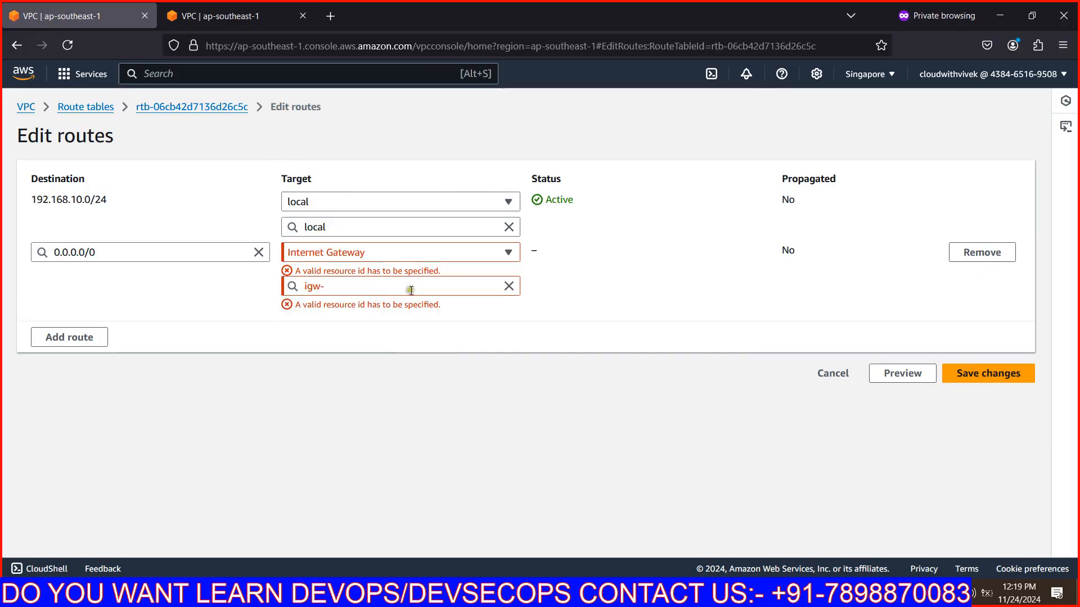
{"action": "left_click", "coordinate": [975, 254]}
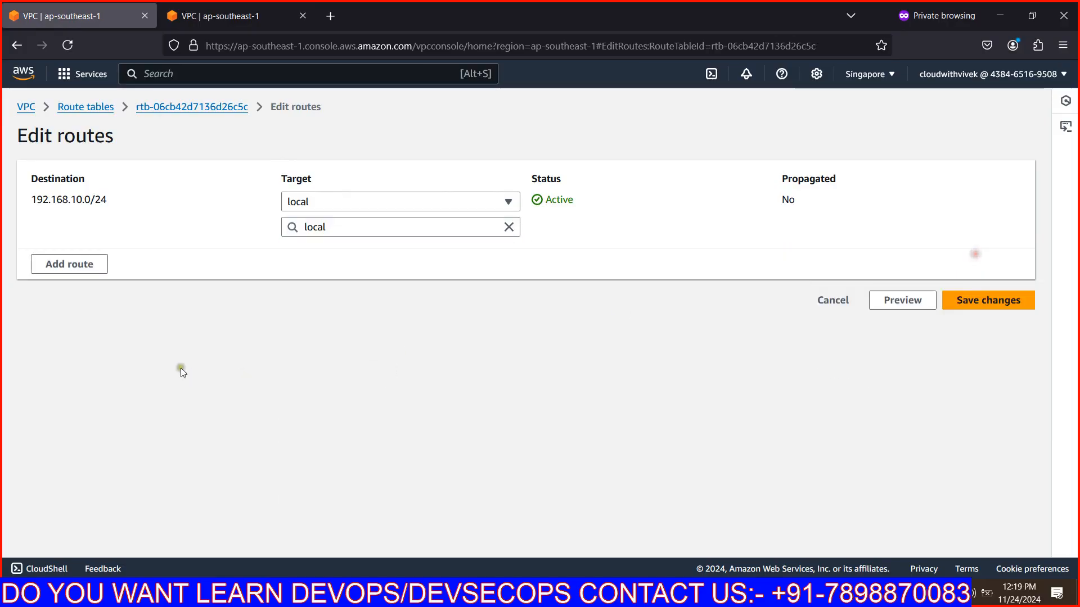
Step: Try again to add a 0.0.0.0/0 route with Internet Gateway as its target in the open route editor
{"action": "left_click", "coordinate": [73, 272]}
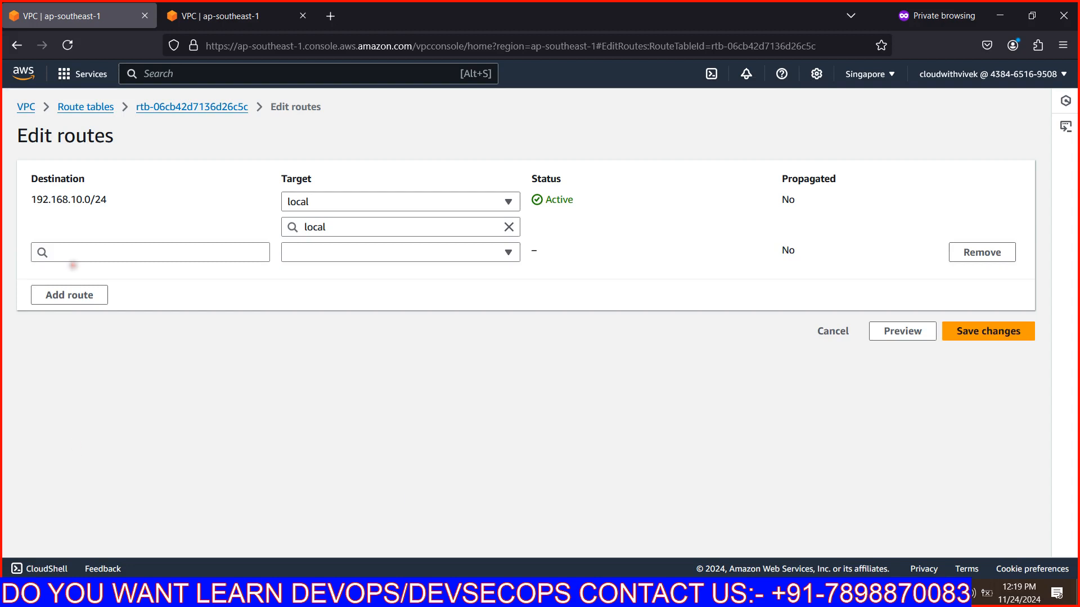
{"action": "left_click", "coordinate": [104, 258]}
{"action": "left_click", "coordinate": [169, 277]}
{"action": "left_click", "coordinate": [306, 252]}
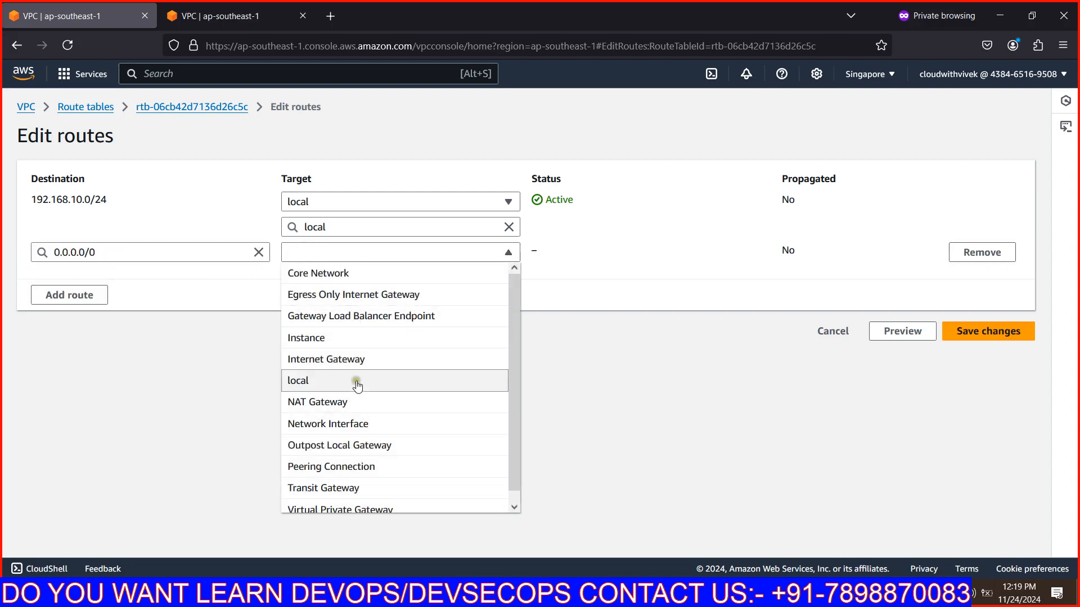
{"action": "left_click", "coordinate": [370, 359]}
{"action": "left_click", "coordinate": [366, 279]}
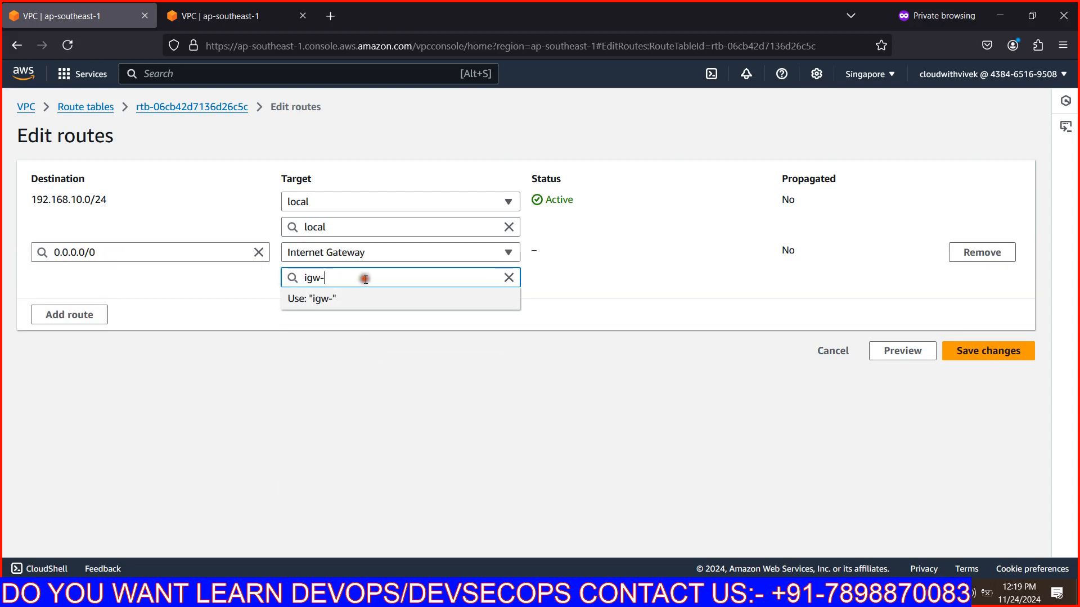
{"action": "left_click", "coordinate": [238, 332]}
{"action": "left_click", "coordinate": [357, 282]}
Step: In the duplicate tab, check the actions available for endpoint-vpc and the VPC attachments of the internet gateways
{"action": "mouse_move", "coordinate": [235, 10]}
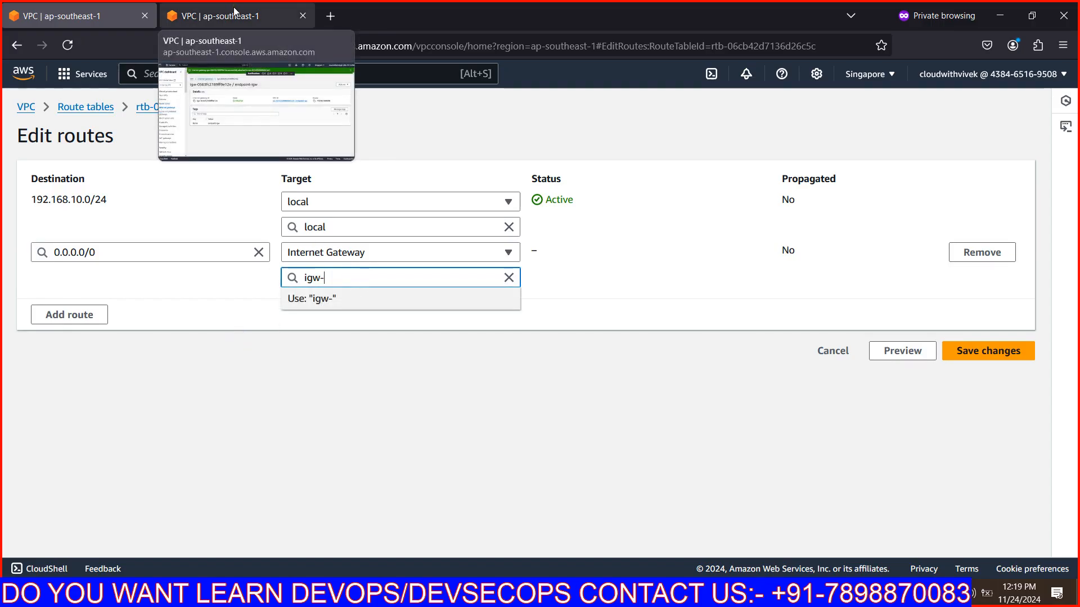
{"action": "left_click", "coordinate": [235, 10]}
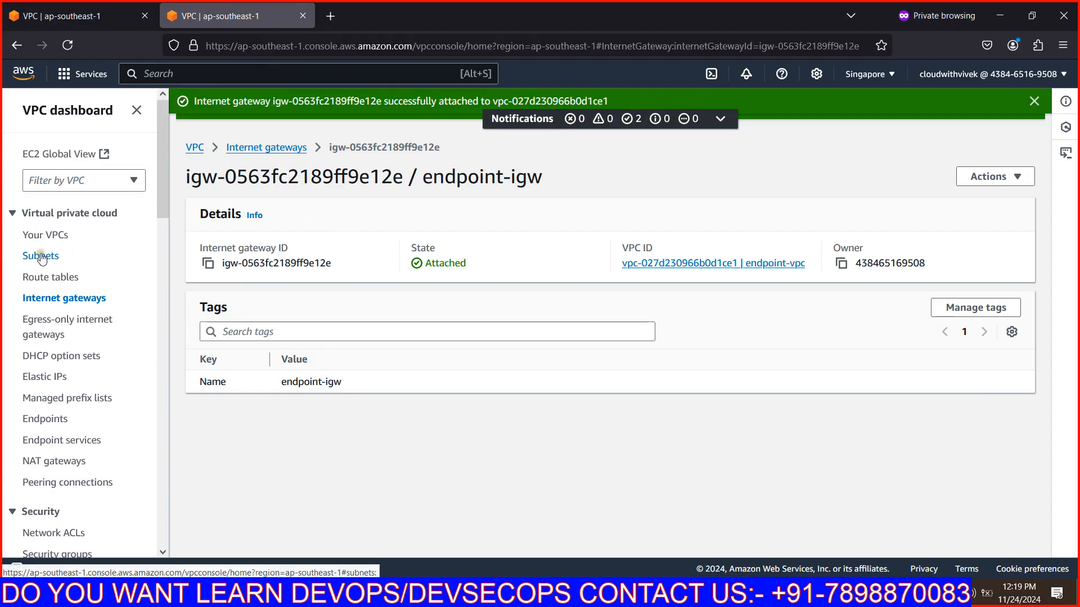
{"action": "left_click", "coordinate": [62, 234]}
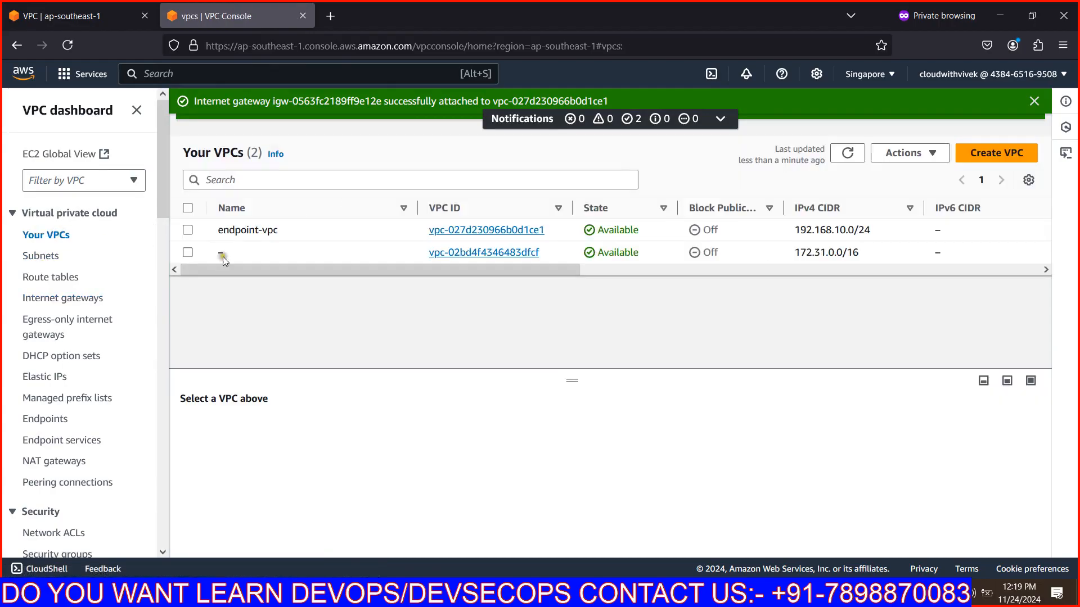
{"action": "left_click", "coordinate": [188, 230]}
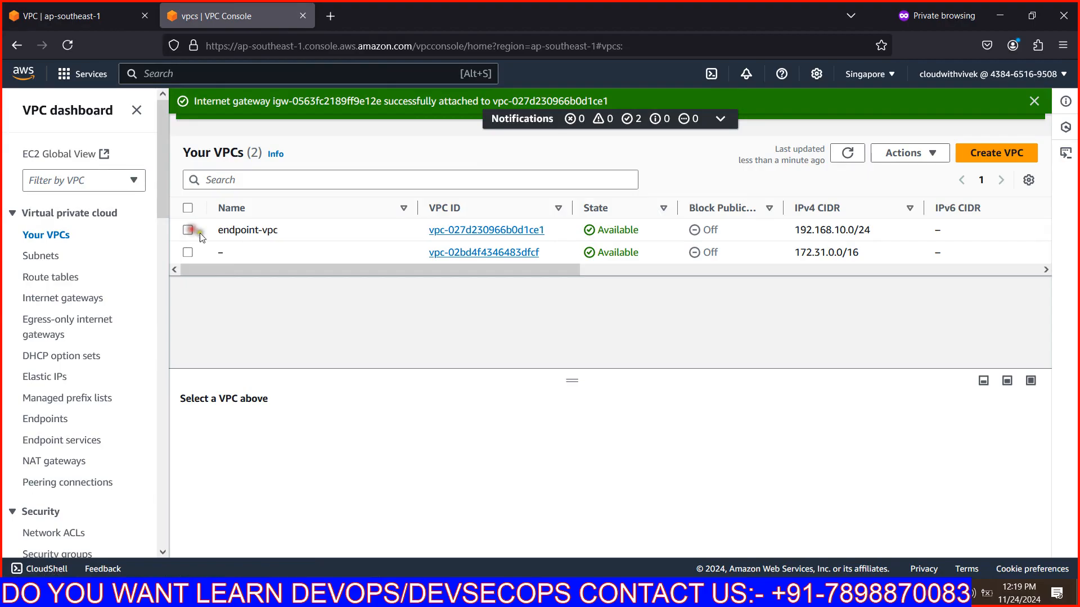
{"action": "left_click", "coordinate": [903, 153]}
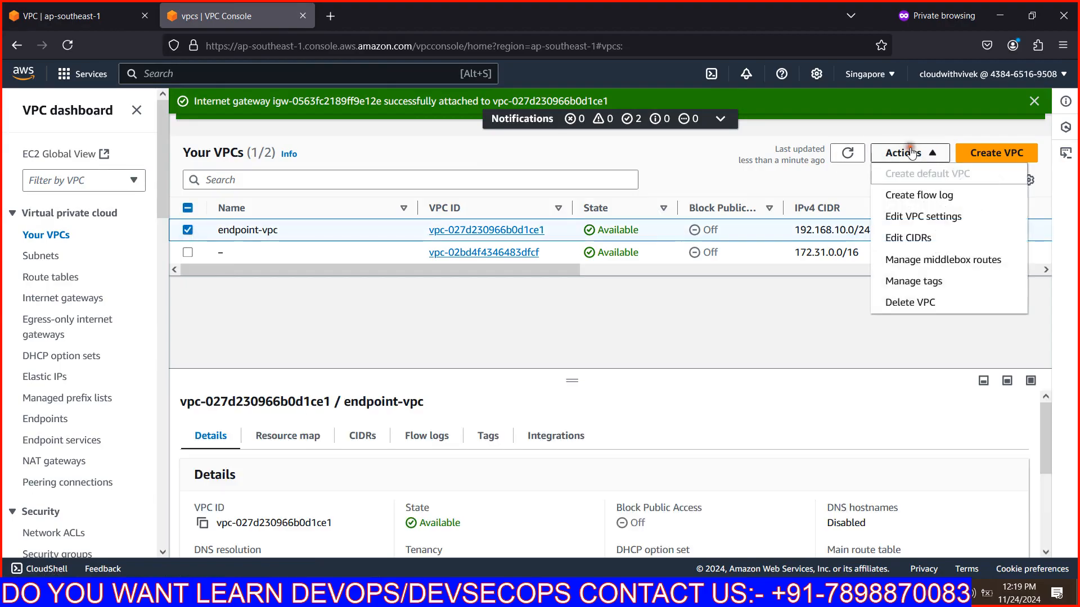
{"action": "left_click", "coordinate": [63, 298]}
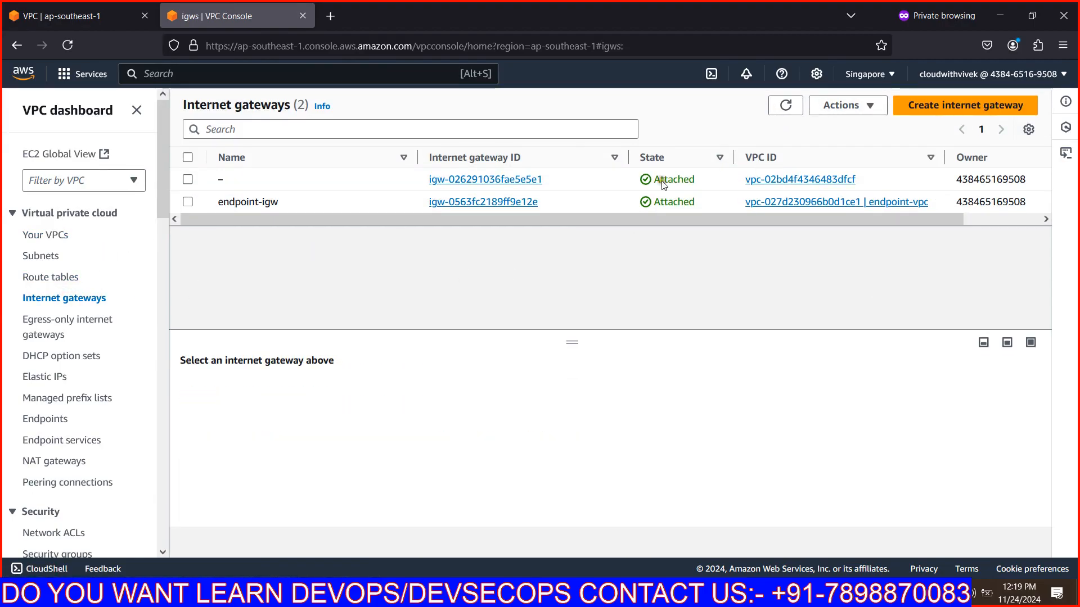
{"action": "left_click_drag", "start_coordinate": [520, 223], "coordinate": [458, 224]}
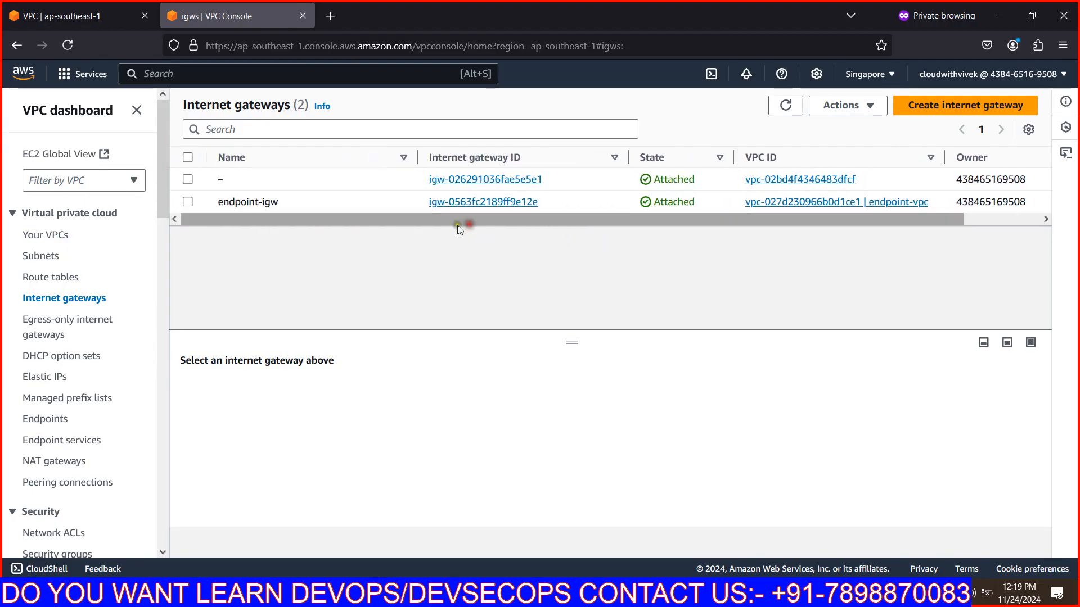
Step: Open the routes of endpoint-vpc's route table for editing and add a route with destination 0.0.0.0/0
{"action": "left_click", "coordinate": [64, 284]}
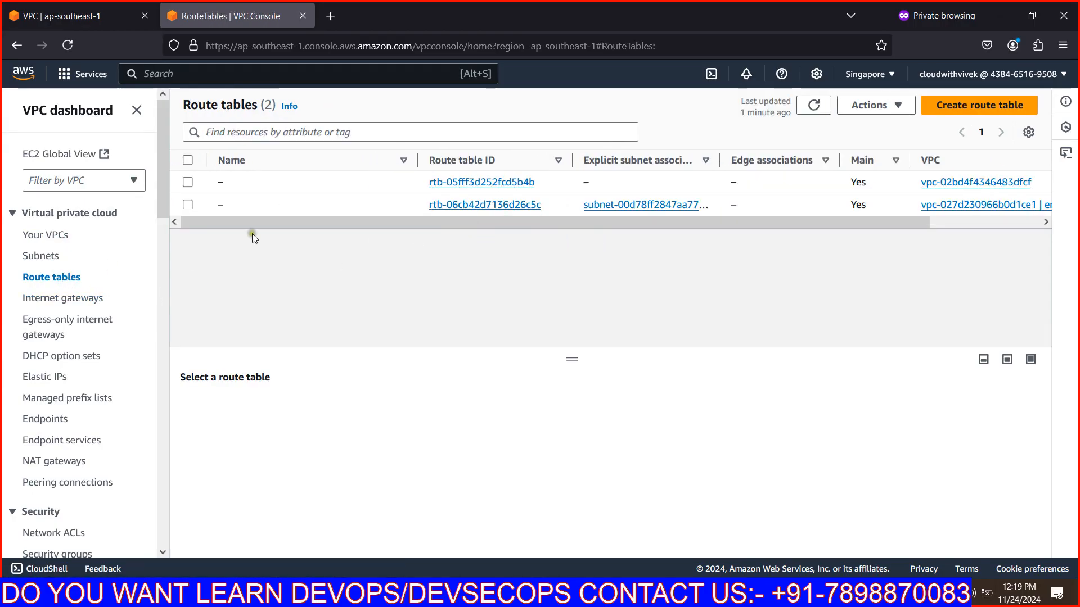
{"action": "left_click", "coordinate": [503, 207]}
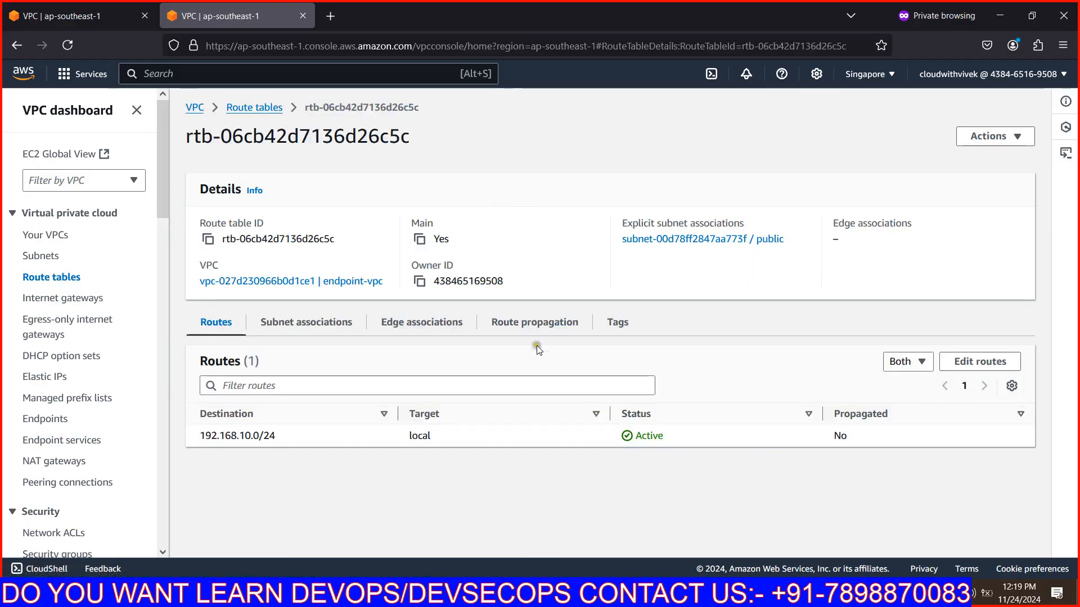
{"action": "left_click", "coordinate": [962, 360]}
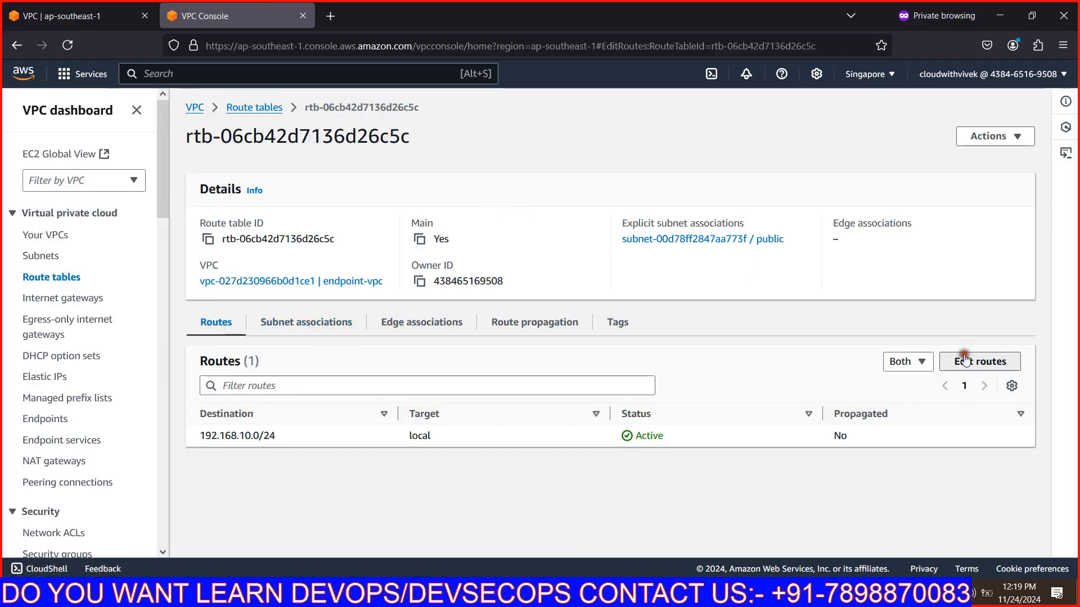
{"action": "left_click", "coordinate": [86, 266]}
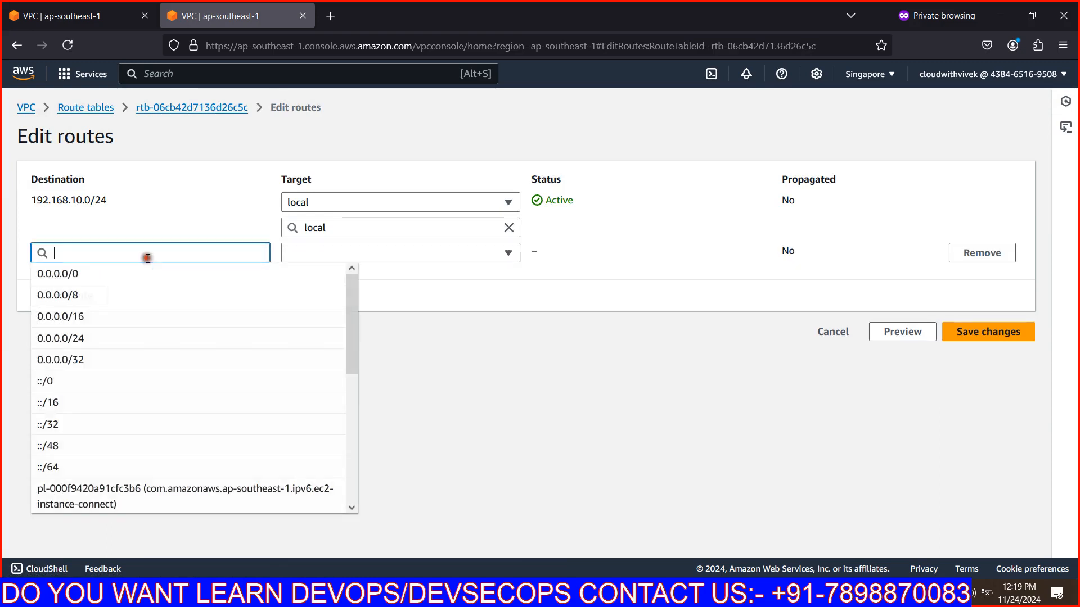
{"action": "left_click", "coordinate": [136, 296]}
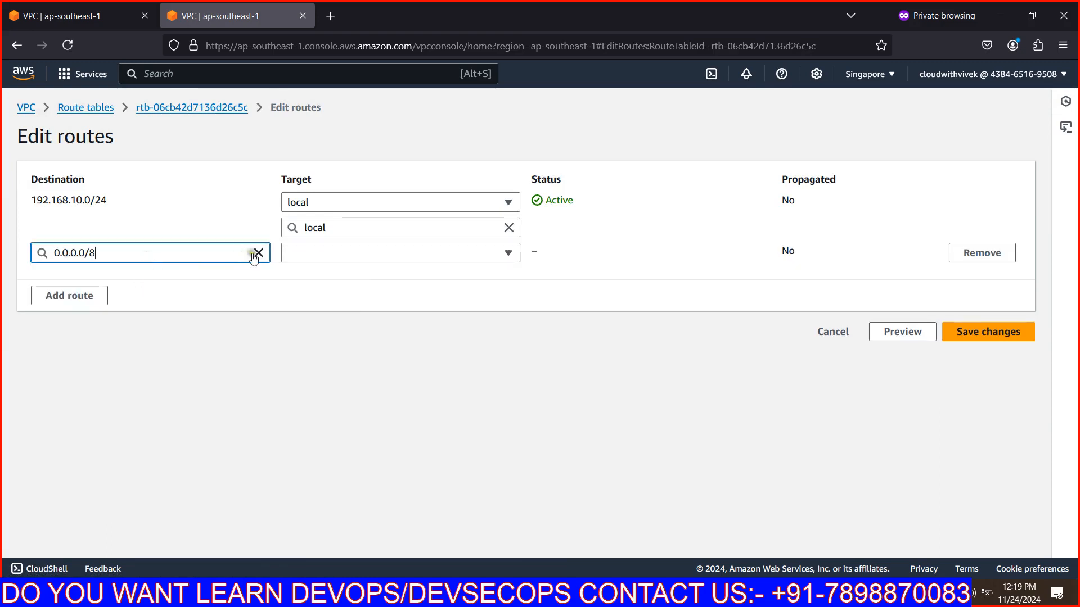
{"action": "left_click", "coordinate": [256, 254]}
{"action": "left_click", "coordinate": [140, 275]}
Step: Target the new 0.0.0.0/0 route at the endpoint-igw internet gateway and save the route changes
{"action": "left_click", "coordinate": [318, 258]}
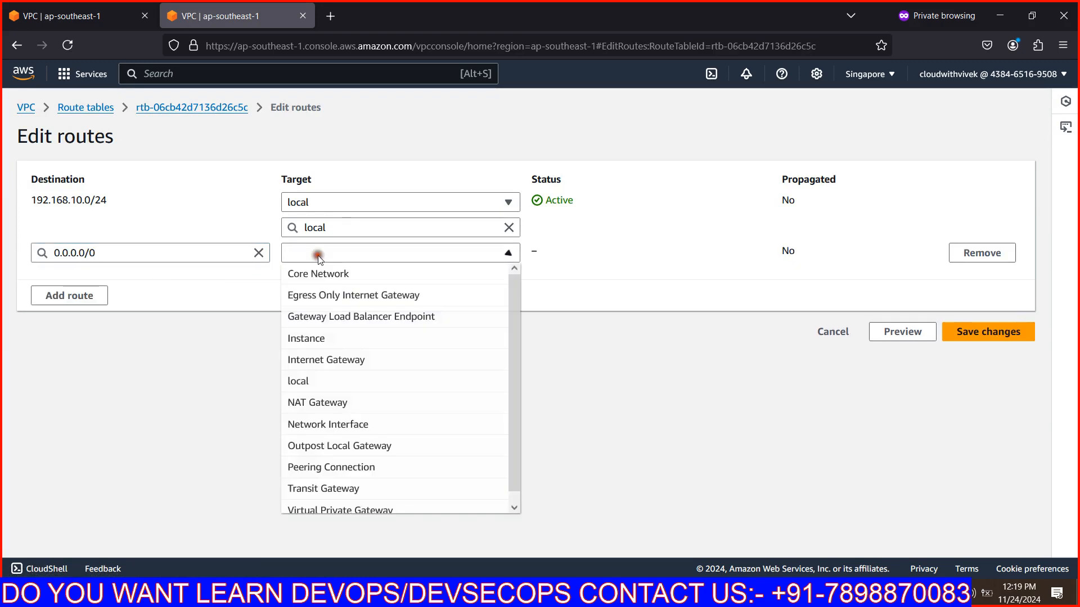
{"action": "left_click", "coordinate": [388, 362]}
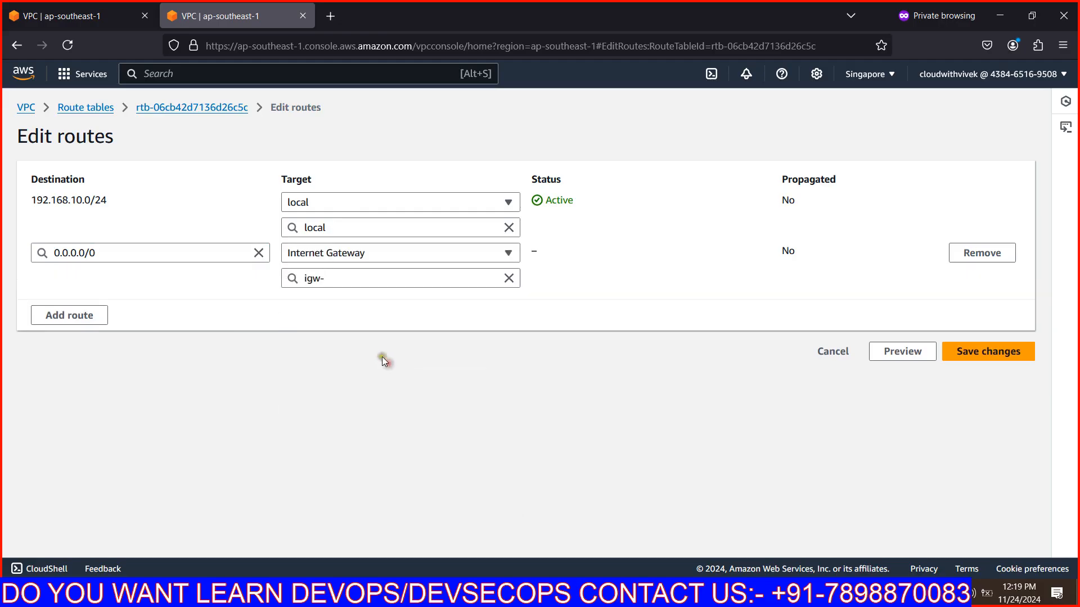
{"action": "left_click", "coordinate": [374, 279]}
{"action": "left_click", "coordinate": [396, 323]}
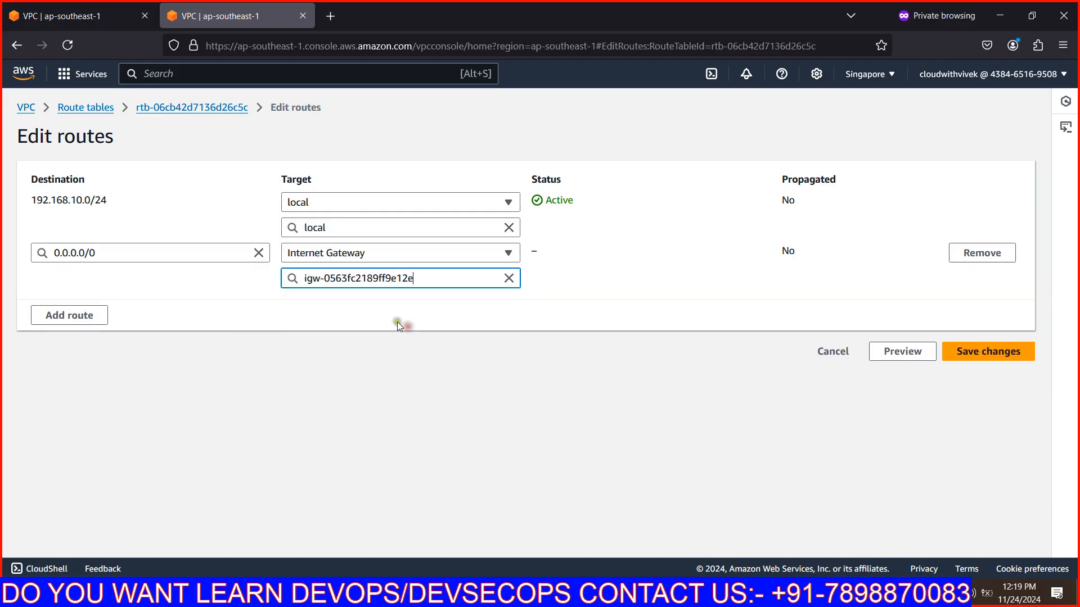
{"action": "left_click", "coordinate": [997, 354]}
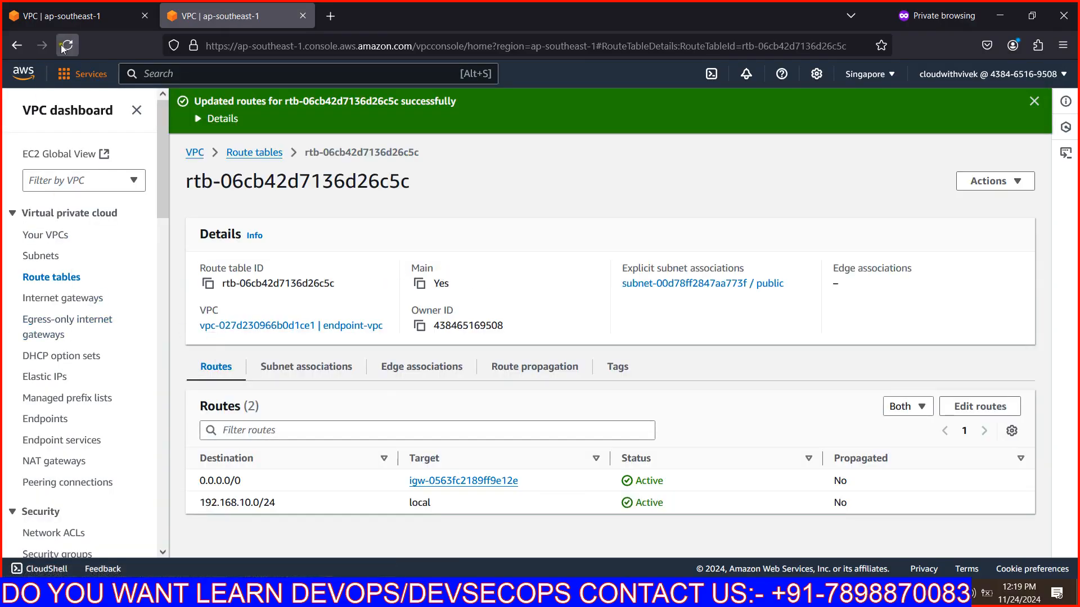
Step: Find the EC2 service and start launching a new instance
{"action": "left_click", "coordinate": [217, 82]}
{"action": "type", "text": "r"}
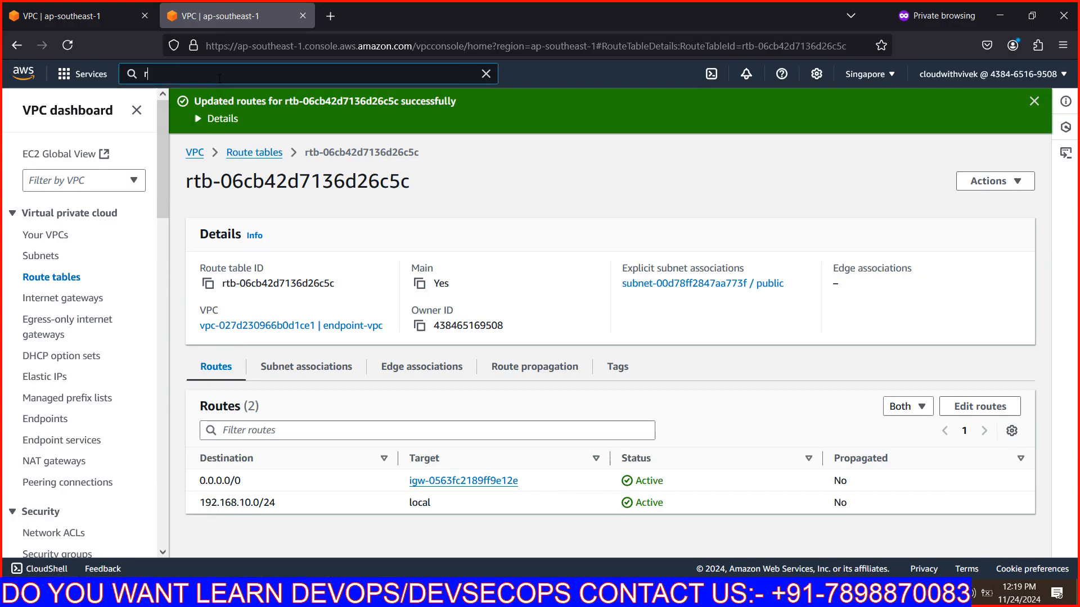
{"action": "key", "text": "BackSpace"}
{"action": "type", "text": "e2EE"}
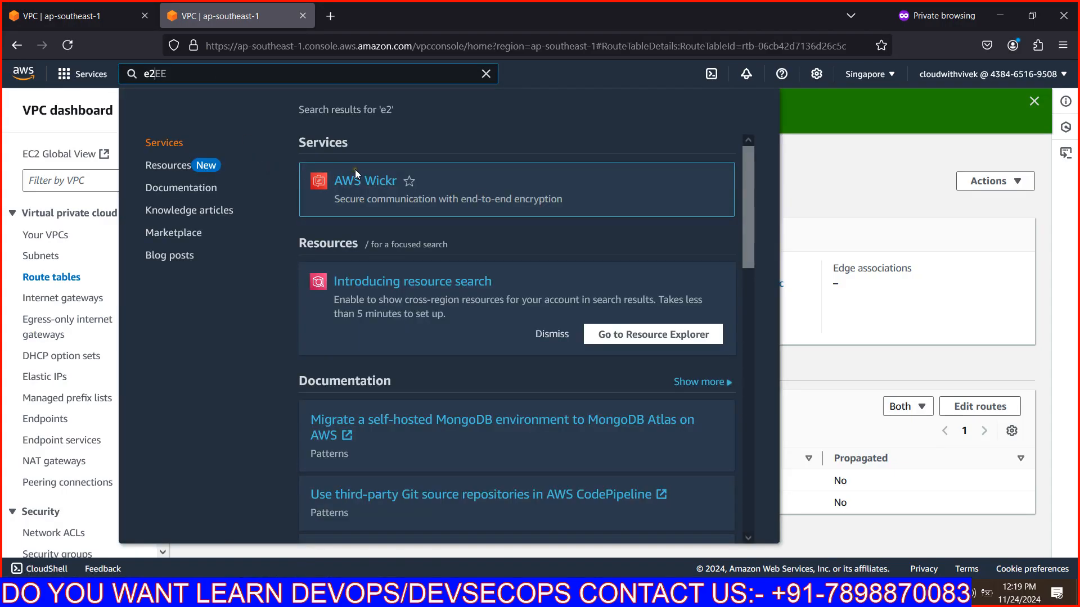
{"action": "key", "text": "BackSpace"}
{"action": "type", "text": "c2"}
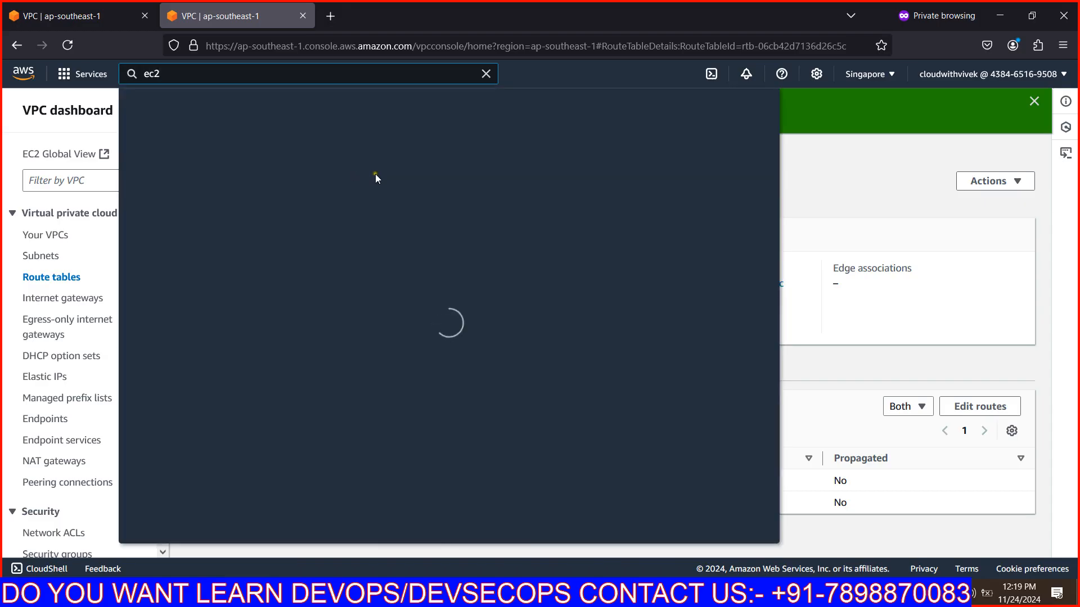
{"action": "left_click", "coordinate": [344, 181]}
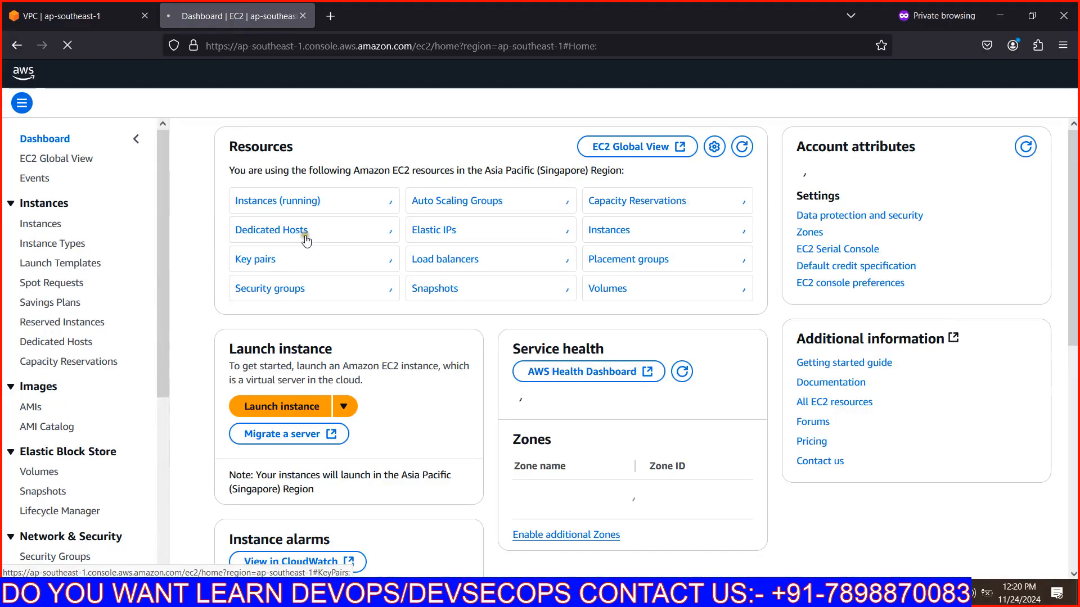
{"action": "left_click", "coordinate": [291, 406]}
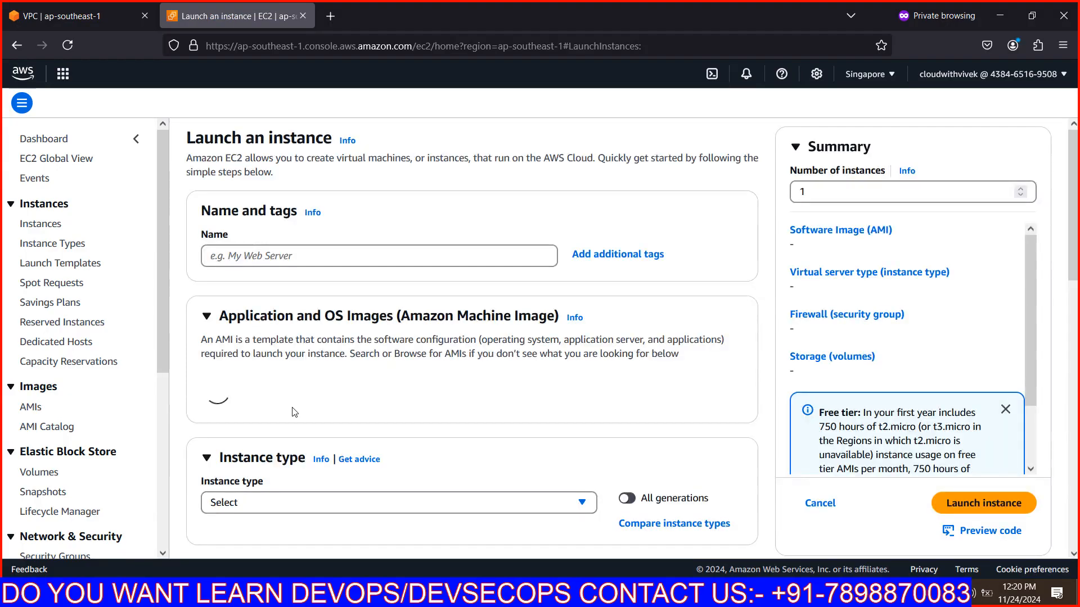
Step: Name the new EC2 instance public-server
{"action": "left_click", "coordinate": [301, 259]}
{"action": "type", "text": "pub"}
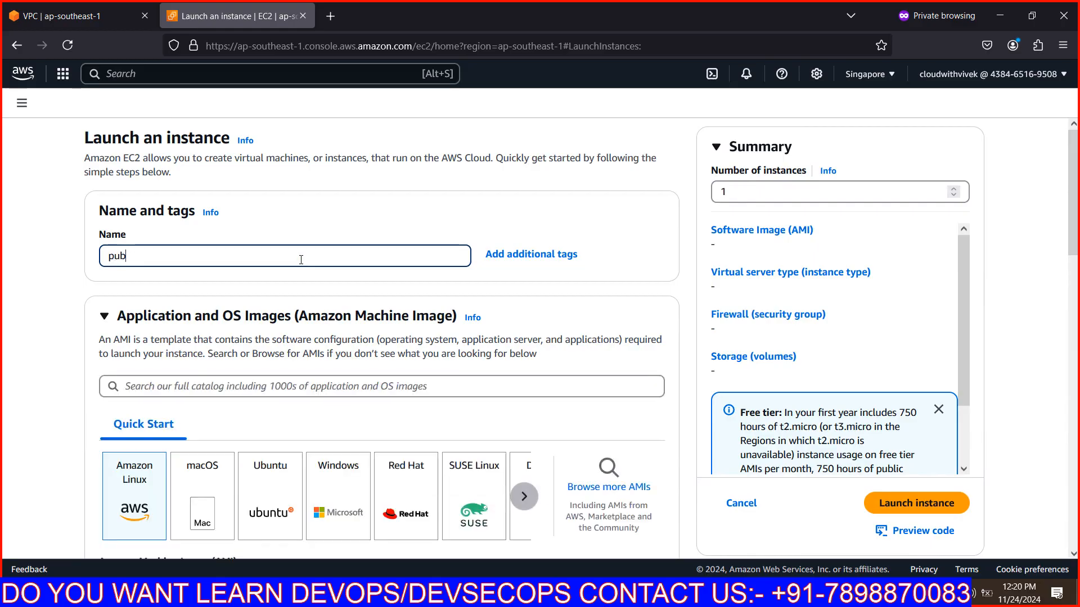
{"action": "type", "text": "lic-se"}
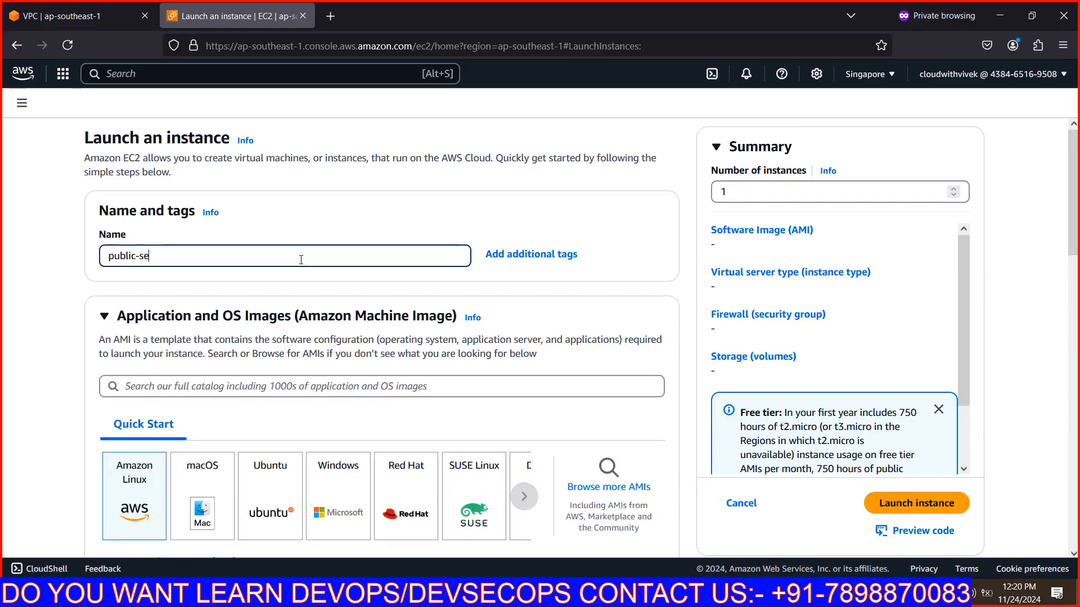
{"action": "type", "text": "rver"}
Step: Create a new RSA key pair named pune in .pem format for the public-server instance
{"action": "scroll", "coordinate": [301, 259], "scroll_direction": "down", "scroll_amount": 5}
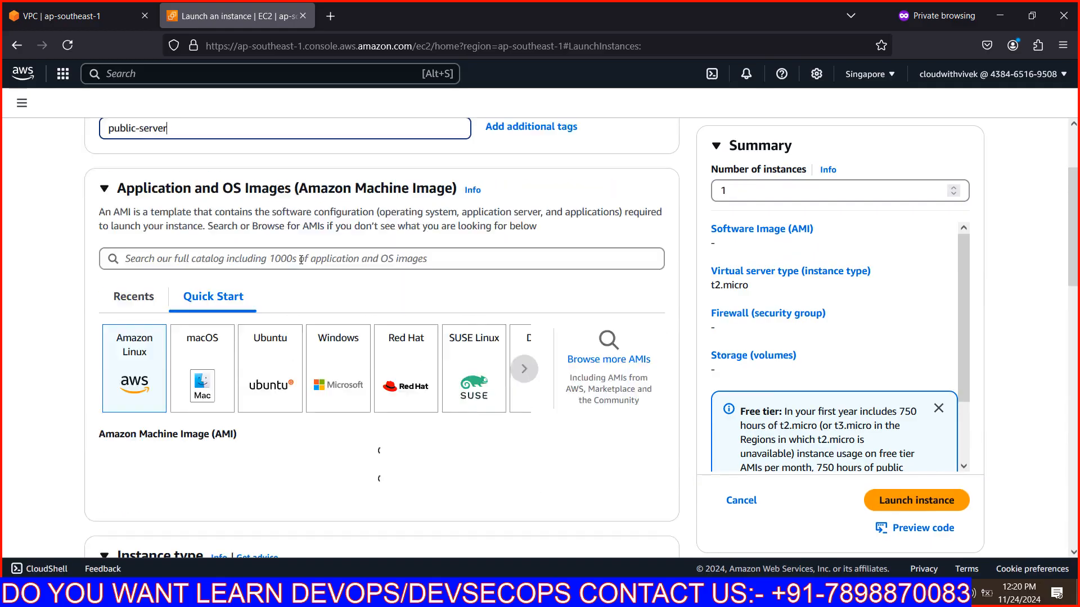
{"action": "scroll", "coordinate": [301, 259], "scroll_direction": "down", "scroll_amount": 6}
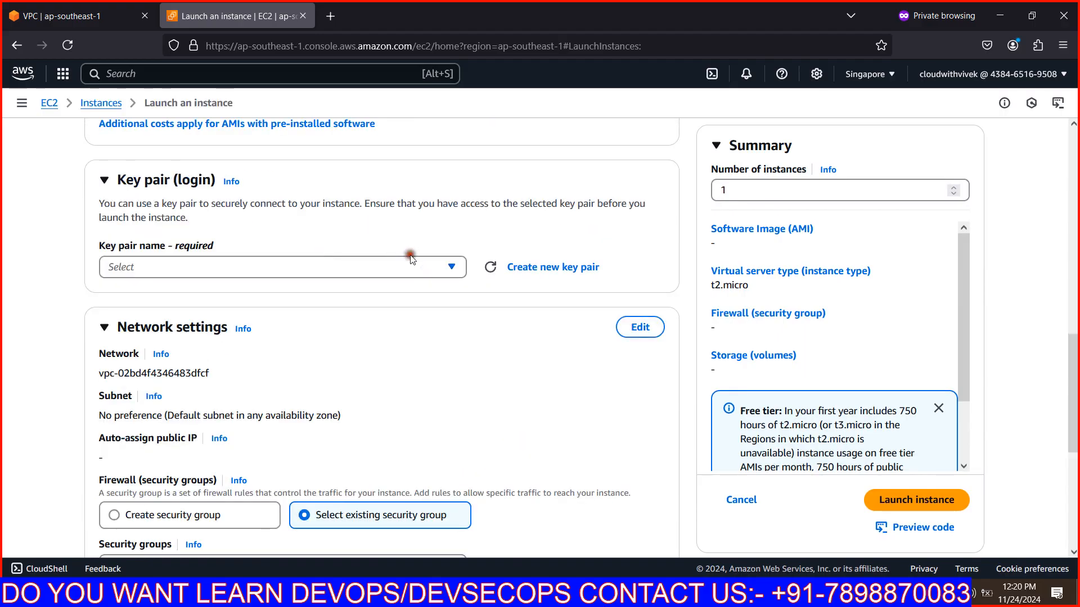
{"action": "left_click", "coordinate": [411, 272]}
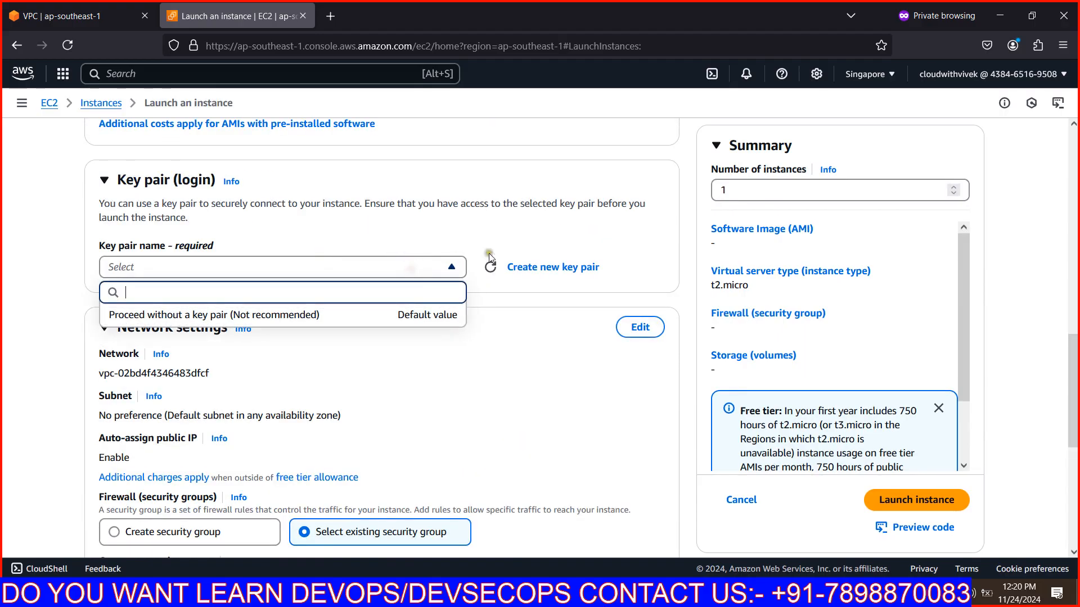
{"action": "left_click", "coordinate": [535, 267]}
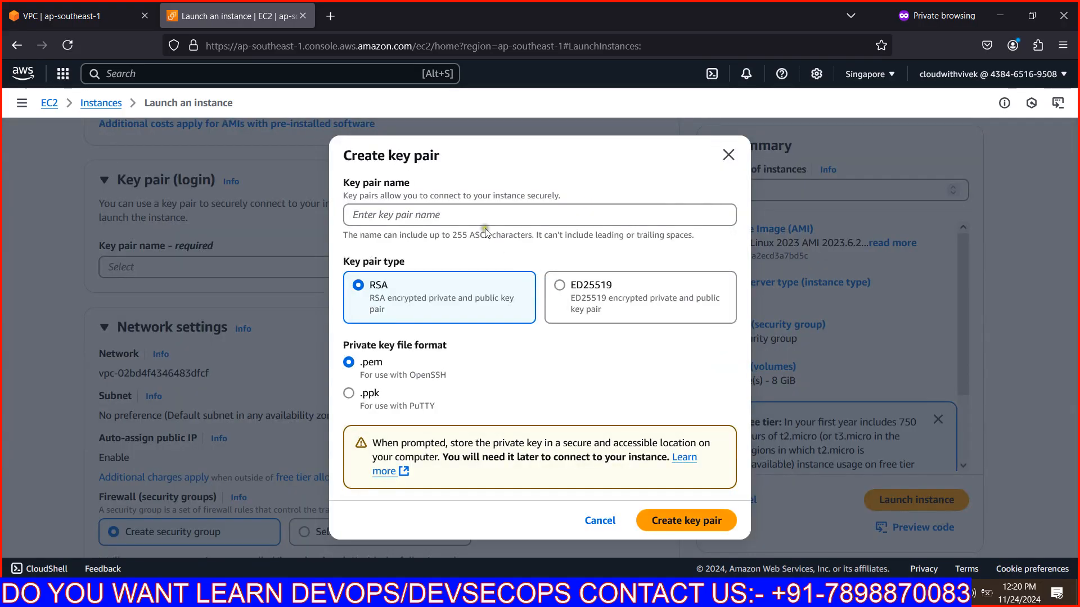
{"action": "left_click", "coordinate": [473, 221]}
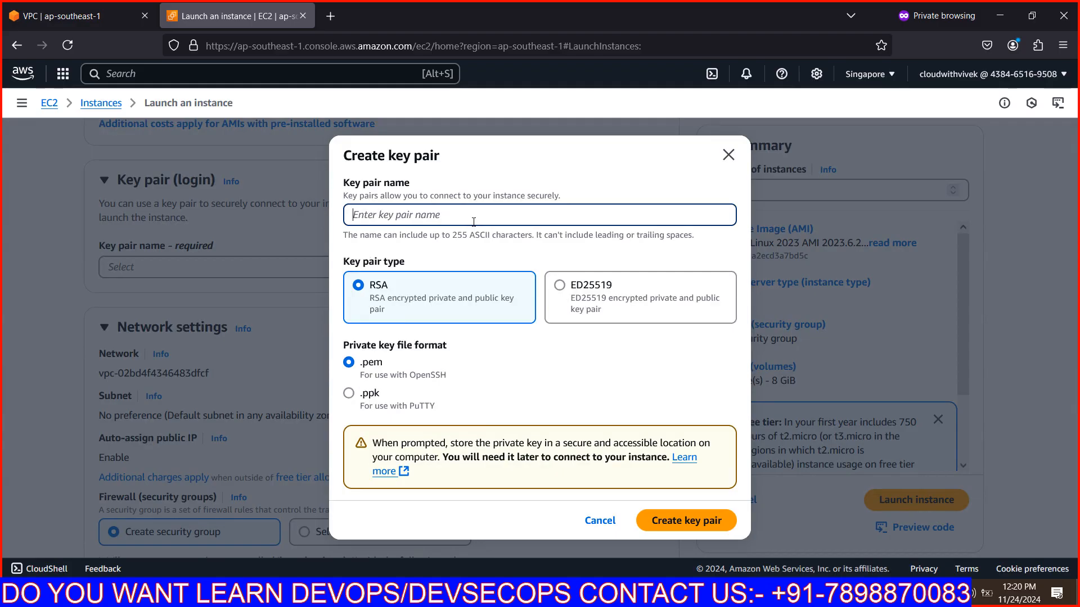
{"action": "type", "text": "shadiwala"}
{"action": "key", "text": "ctrl+a"}
{"action": "key", "text": "BackSpace"}
{"action": "type", "text": "pun"}
{"action": "left_click", "coordinate": [682, 525]}
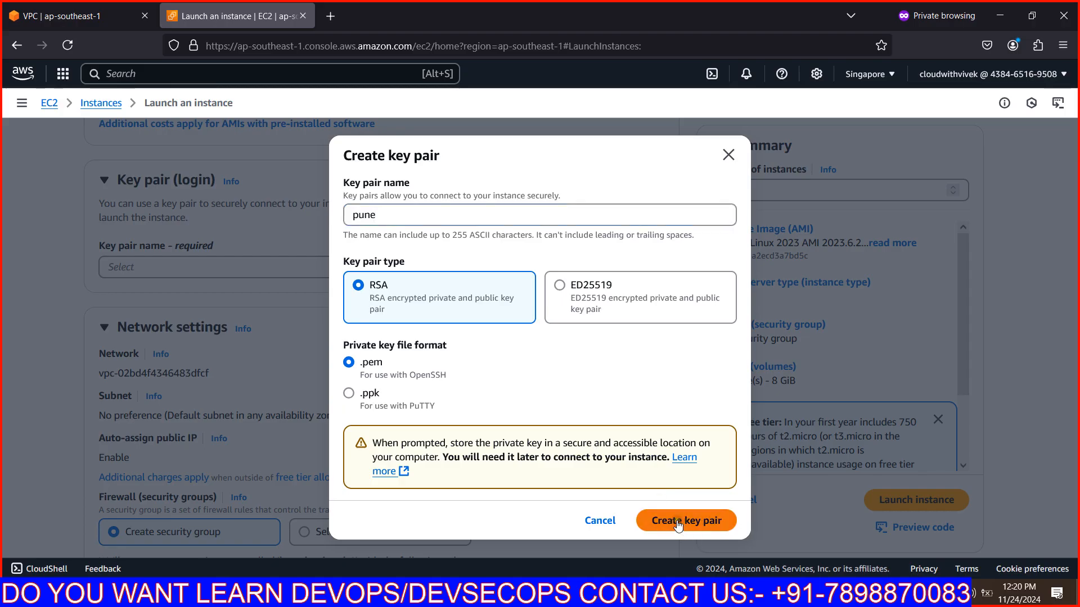
Step: Edit the instance's network settings to use endpoint-vpc and its public subnet
{"action": "scroll", "coordinate": [249, 374], "scroll_direction": "down", "scroll_amount": 3}
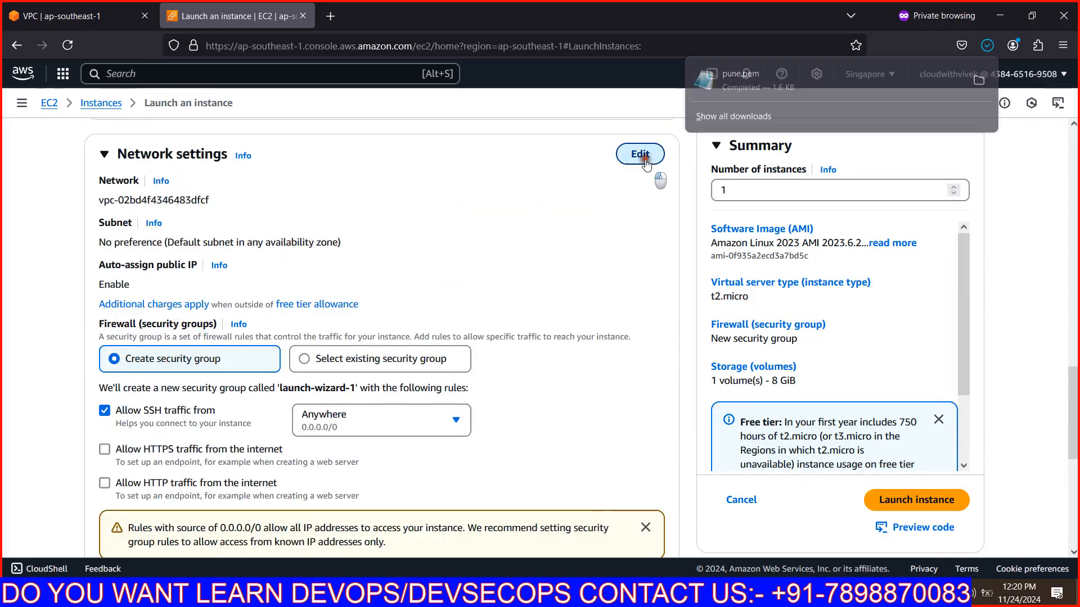
{"action": "left_click", "coordinate": [640, 153]}
{"action": "left_click", "coordinate": [640, 154]}
{"action": "left_click", "coordinate": [291, 214]}
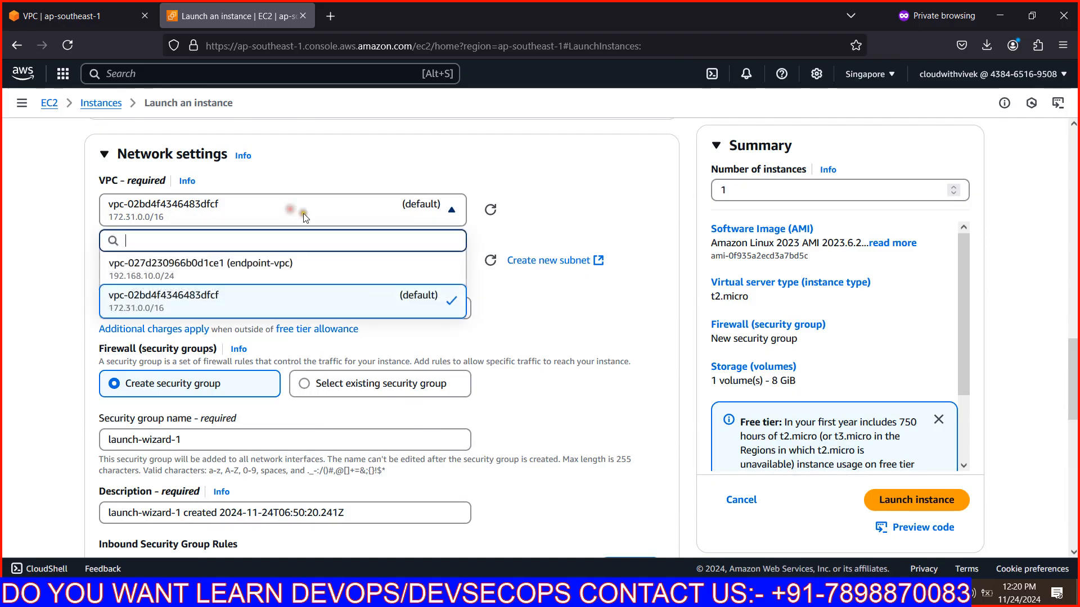
{"action": "left_click", "coordinate": [327, 275]}
{"action": "left_click", "coordinate": [393, 287]}
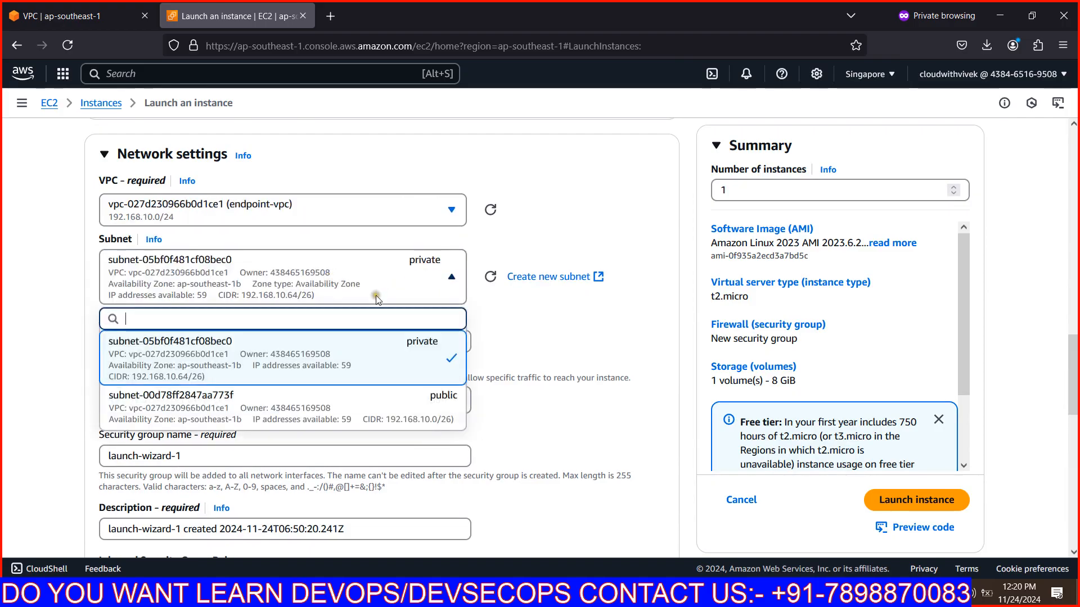
{"action": "left_click", "coordinate": [368, 415]}
Step: Enable auto-assignment of a public IP for public-server and launch the instance
{"action": "scroll", "coordinate": [362, 388], "scroll_direction": "down", "scroll_amount": 3}
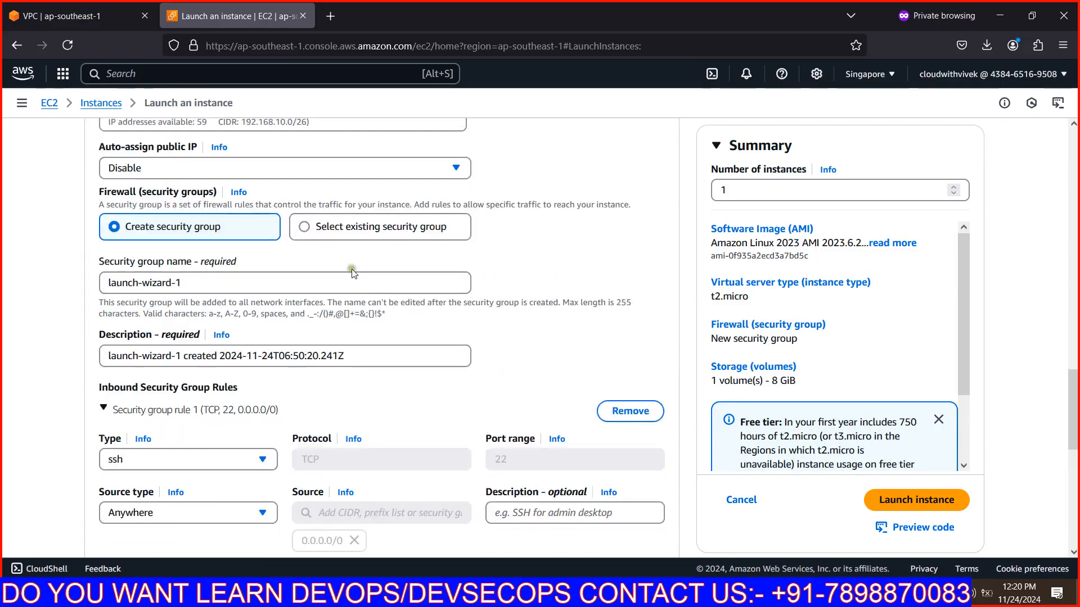
{"action": "left_click", "coordinate": [357, 166]}
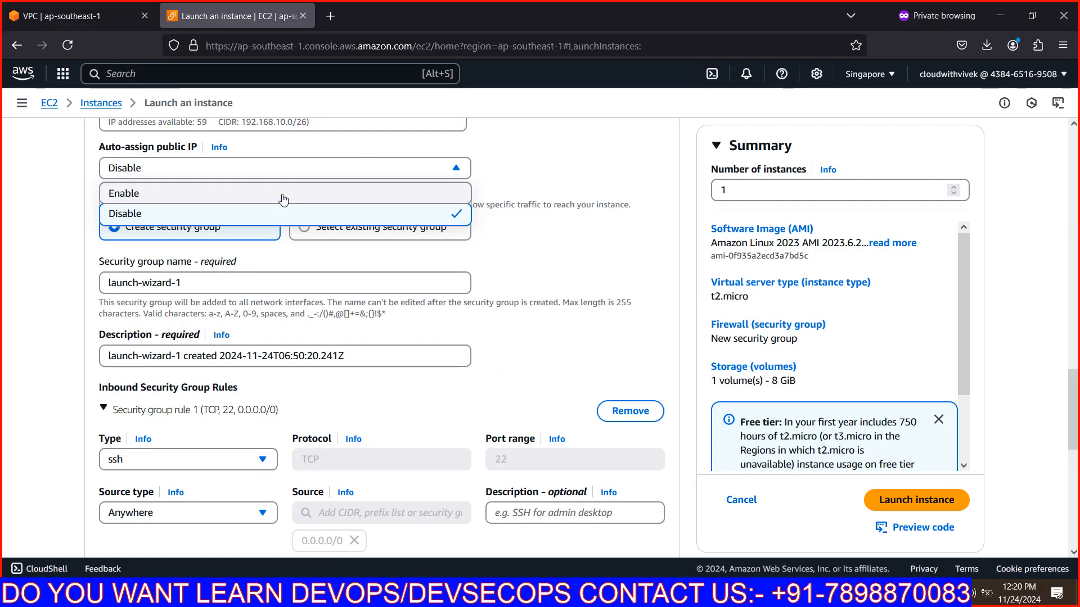
{"action": "left_click", "coordinate": [283, 199]}
{"action": "scroll", "coordinate": [208, 308], "scroll_direction": "down", "scroll_amount": 3}
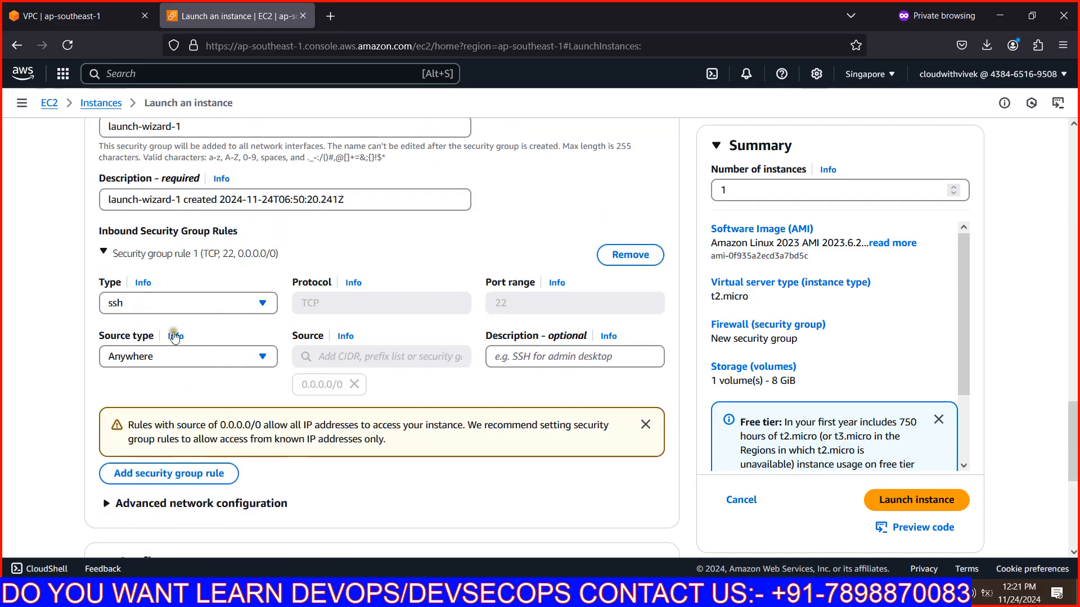
{"action": "left_click", "coordinate": [180, 357]}
{"action": "left_click", "coordinate": [181, 357]}
{"action": "scroll", "coordinate": [182, 360], "scroll_direction": "down", "scroll_amount": 6}
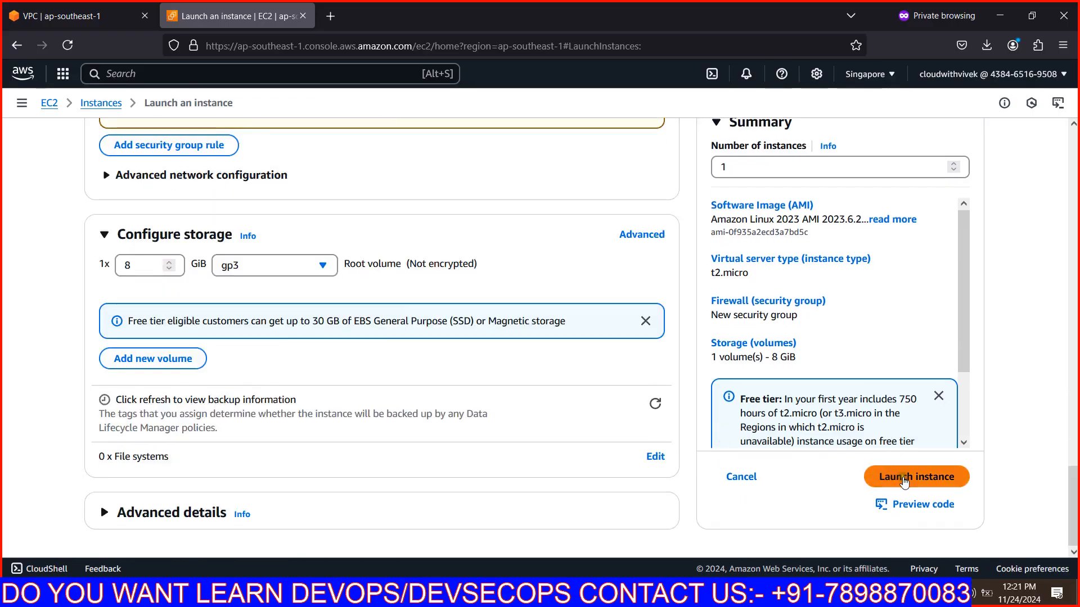
{"action": "left_click", "coordinate": [904, 479]}
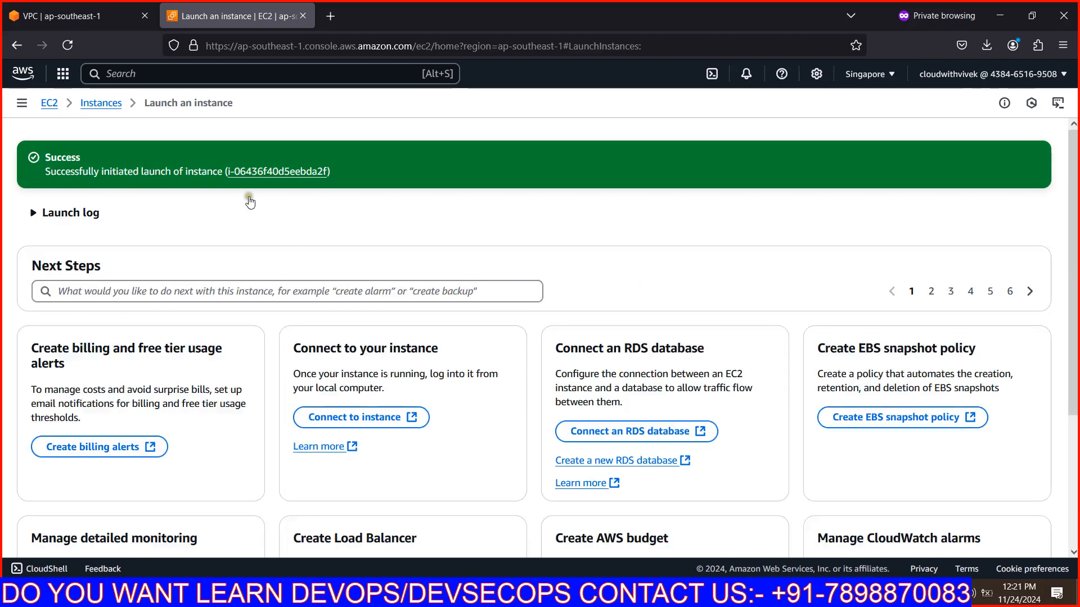
Step: Return to the instances list, start launching another instance, and name it private
{"action": "left_click", "coordinate": [107, 105]}
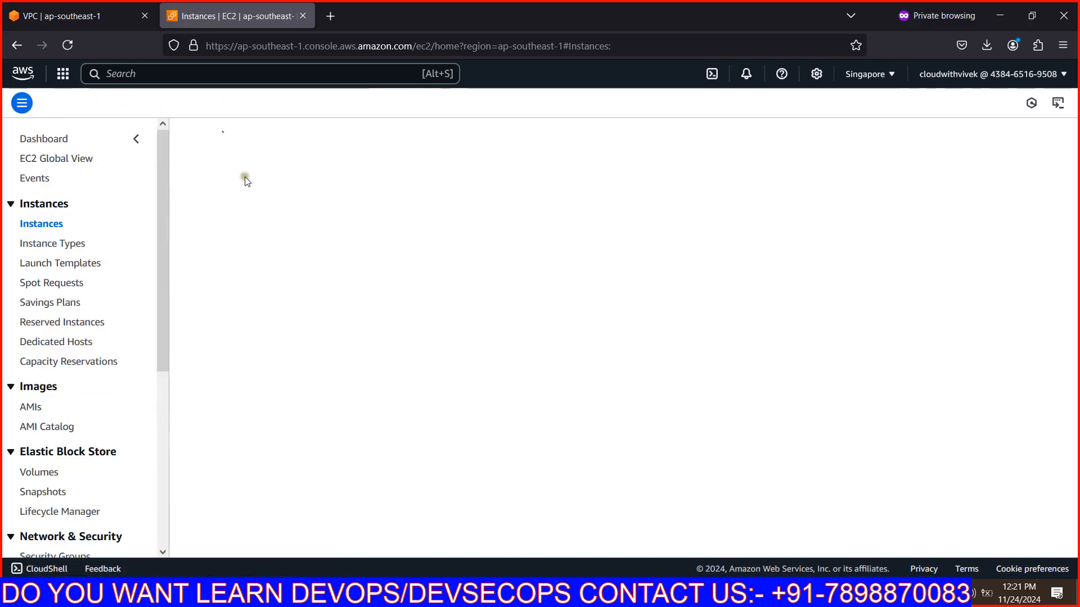
{"action": "left_click", "coordinate": [976, 139]}
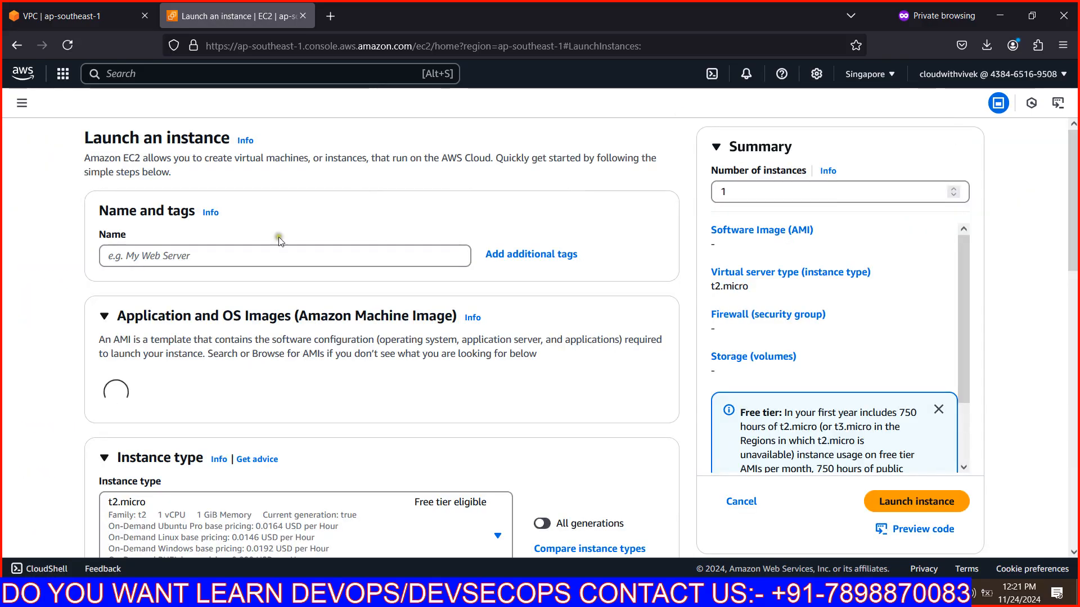
{"action": "left_click", "coordinate": [266, 255]}
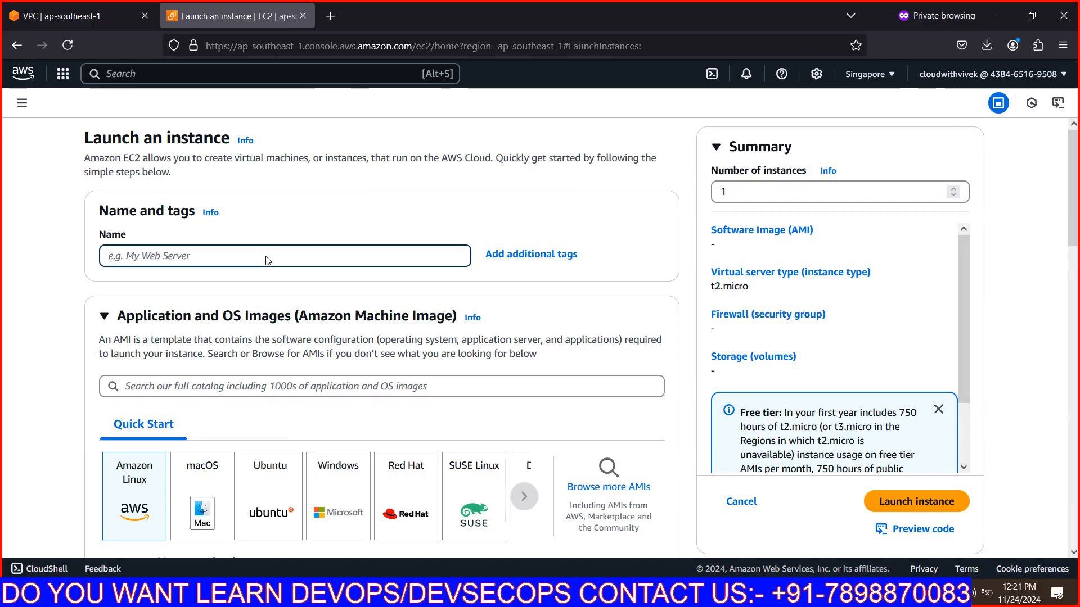
{"action": "type", "text": "private"}
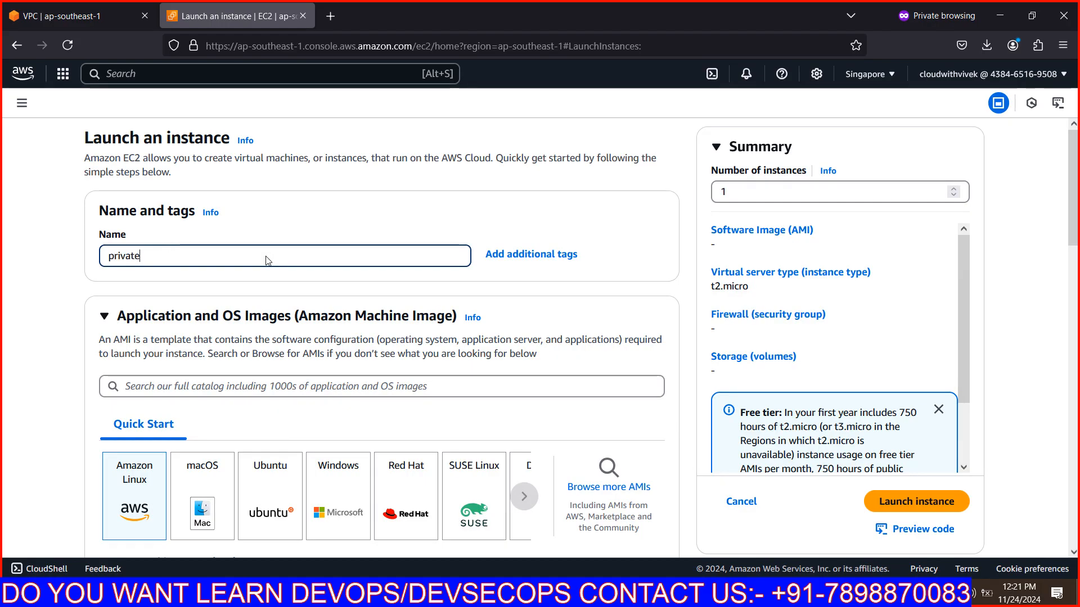
{"action": "scroll", "coordinate": [266, 256], "scroll_direction": "down", "scroll_amount": 3}
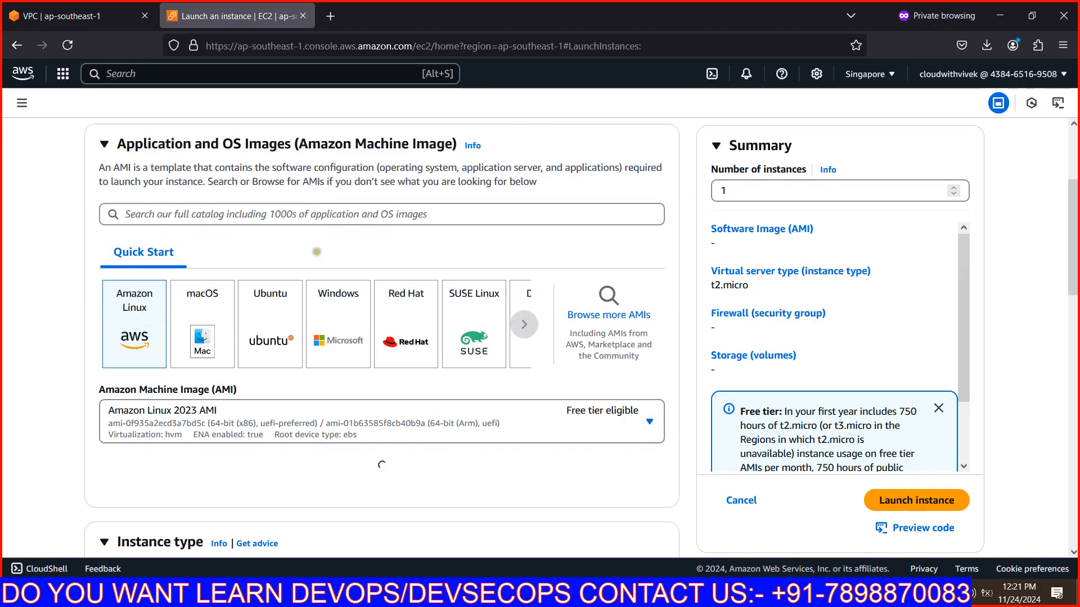
Step: Complete the instance name as private-server and select the existing pune key pair for login
{"action": "scroll", "coordinate": [321, 174], "scroll_direction": "up", "scroll_amount": 3}
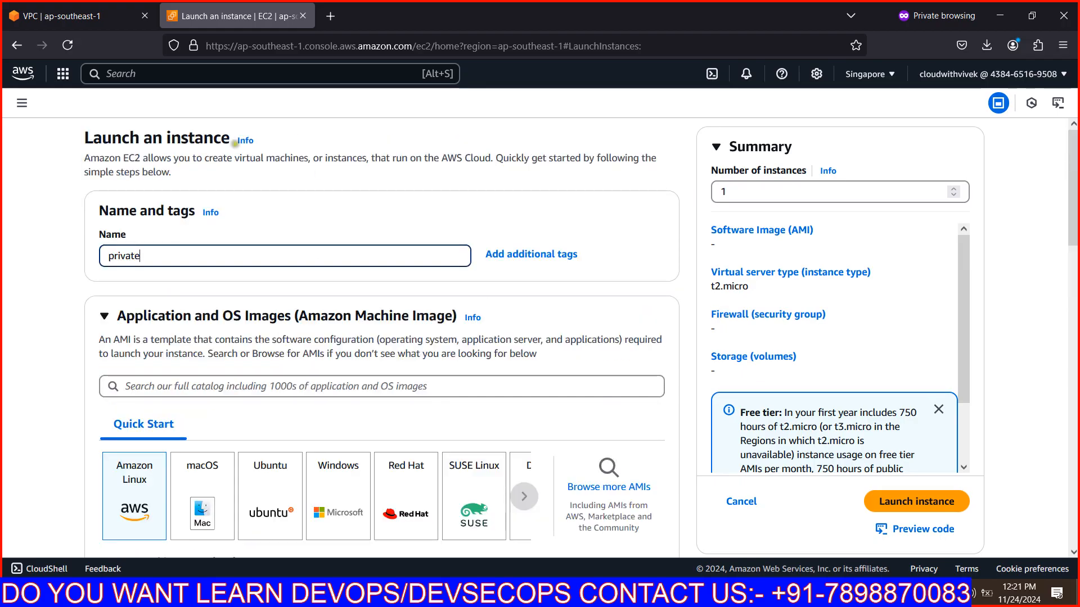
{"action": "type", "text": "-server"}
{"action": "scroll", "coordinate": [349, 308], "scroll_direction": "down", "scroll_amount": 1}
{"action": "scroll", "coordinate": [349, 308], "scroll_direction": "down", "scroll_amount": 10}
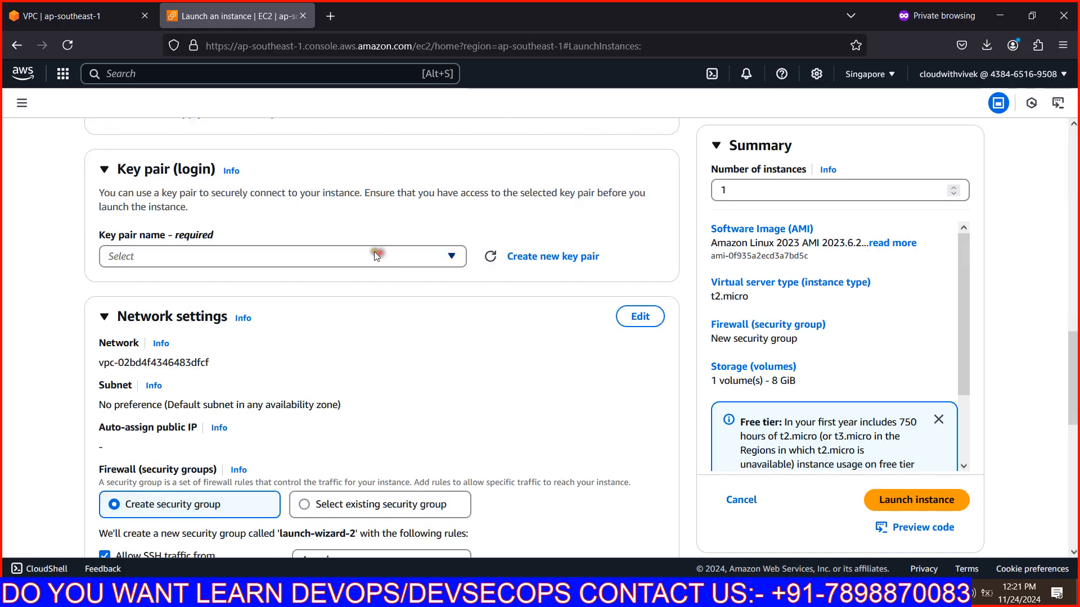
{"action": "left_click", "coordinate": [376, 260]}
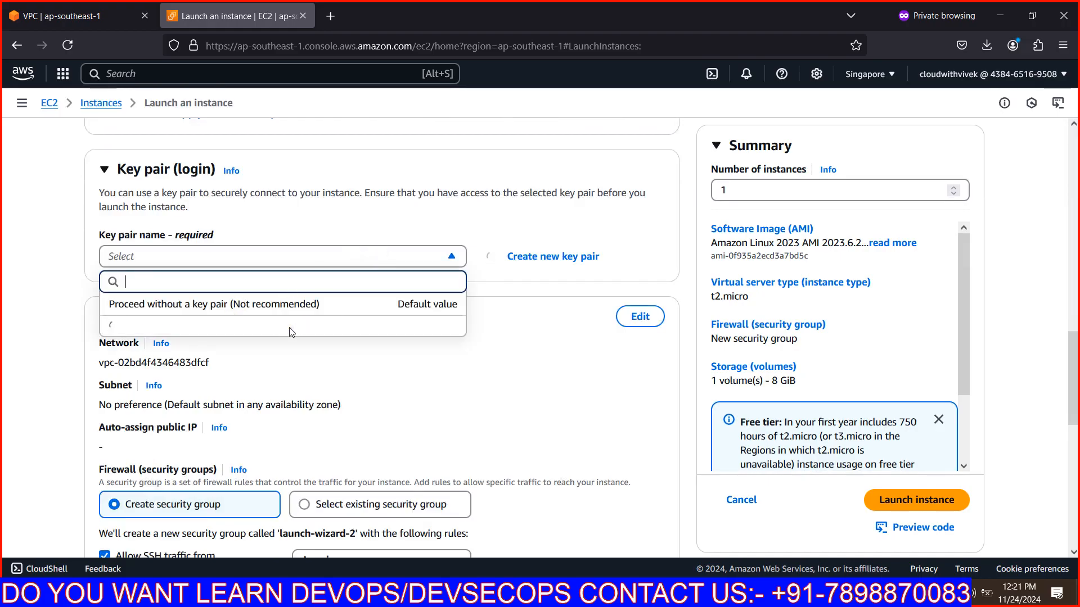
{"action": "left_click", "coordinate": [225, 329]}
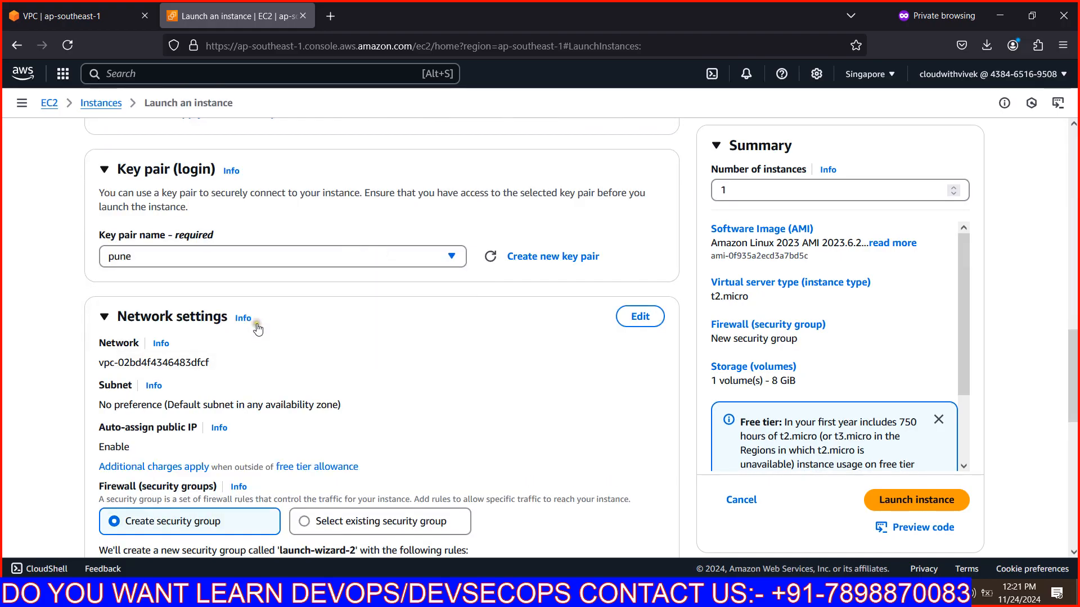
Step: Edit the instance's network settings to use endpoint-vpc and its private subnet
{"action": "scroll", "coordinate": [331, 304], "scroll_direction": "down", "scroll_amount": 3}
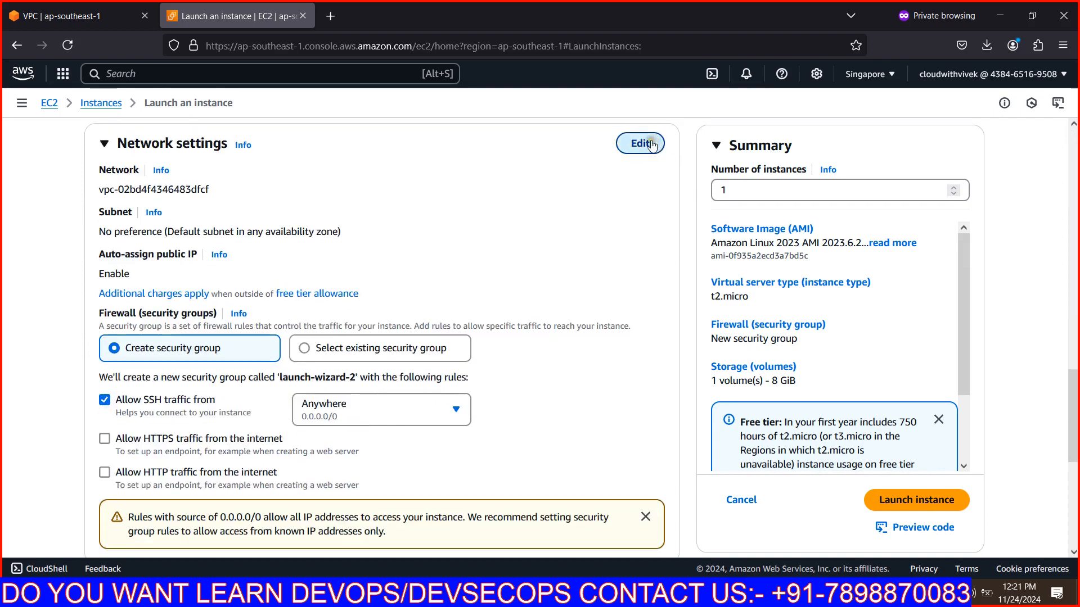
{"action": "left_click", "coordinate": [648, 144]}
{"action": "left_click", "coordinate": [396, 200]}
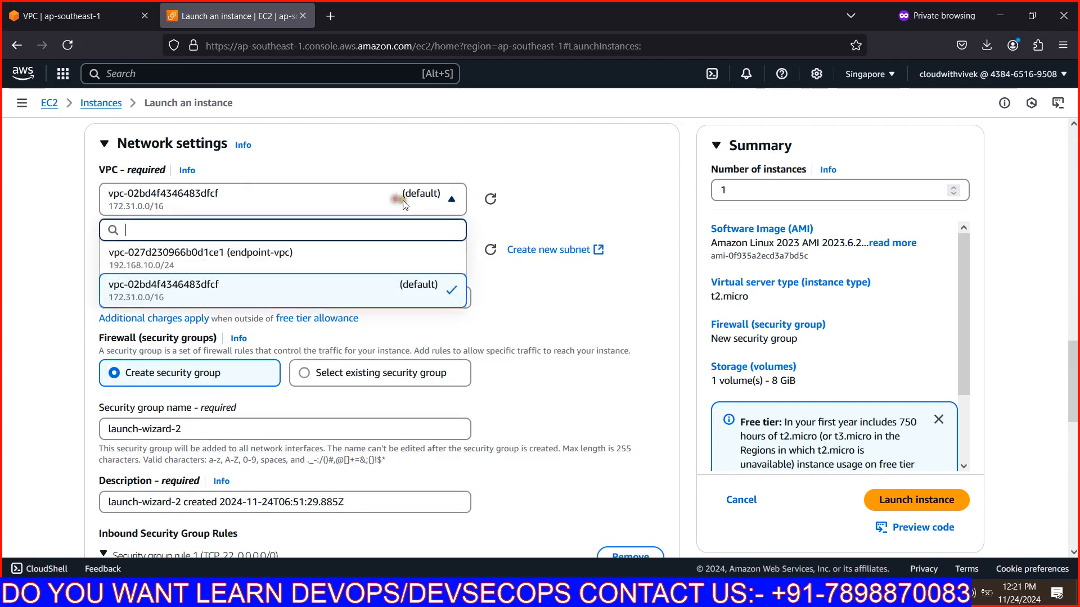
{"action": "left_click", "coordinate": [428, 270]}
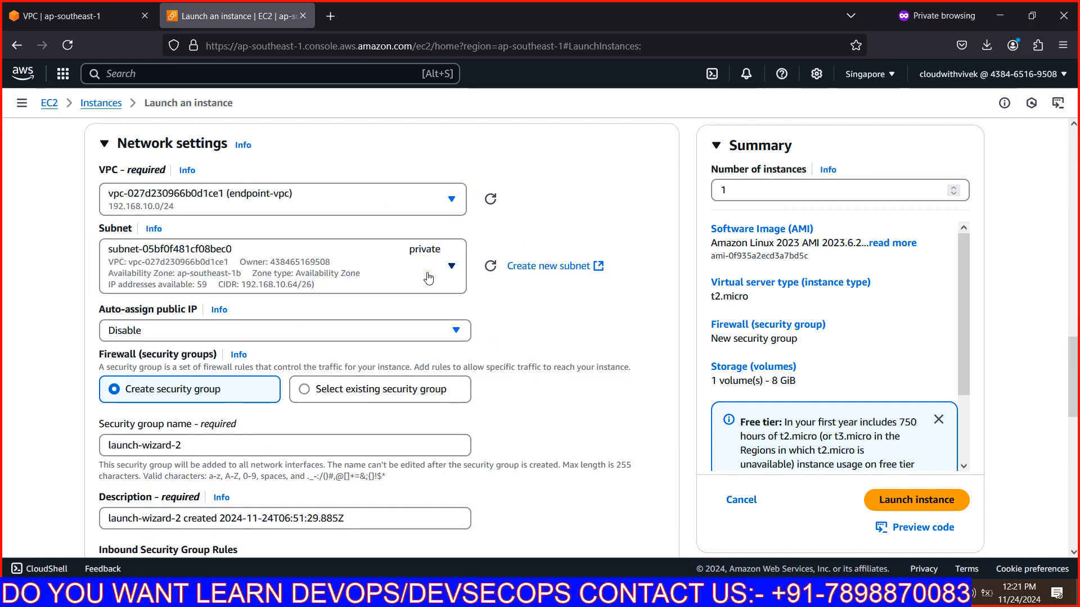
{"action": "left_click", "coordinate": [428, 276]}
{"action": "left_click", "coordinate": [585, 334]}
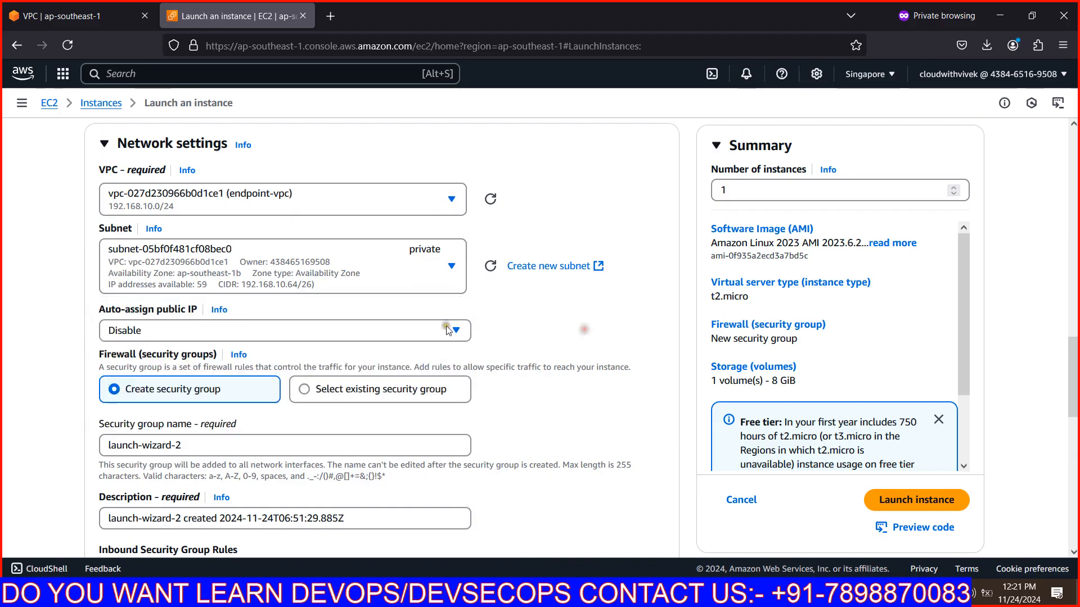
Step: Keep public IP auto-assignment disabled, assign the existing launch-wizard-1 security group, and launch private-server
{"action": "scroll", "coordinate": [389, 318], "scroll_direction": "down", "scroll_amount": 3}
{"action": "left_click", "coordinate": [269, 160]}
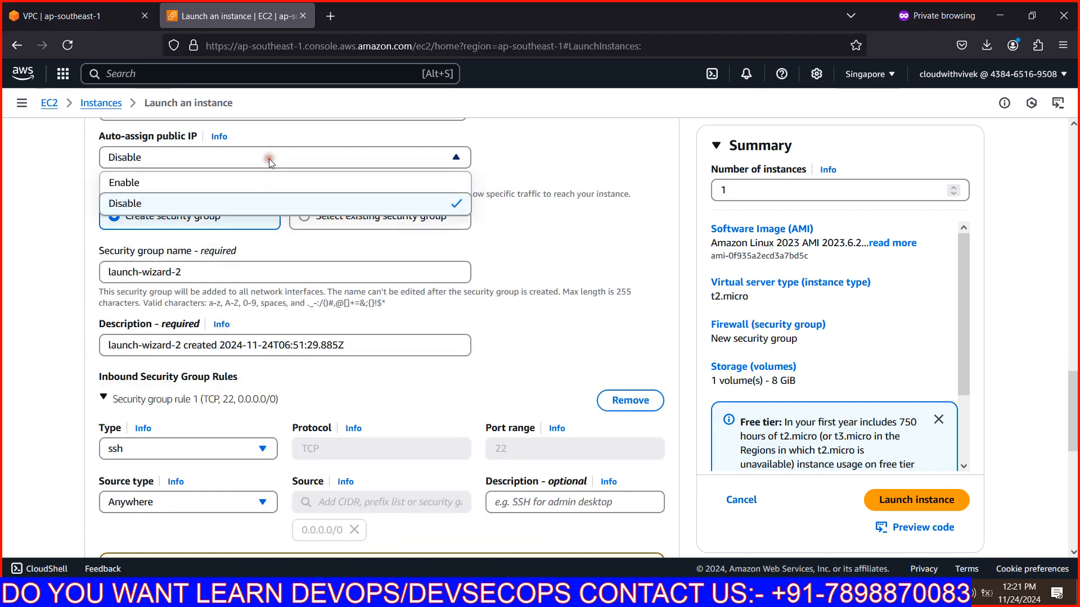
{"action": "left_click", "coordinate": [272, 163]}
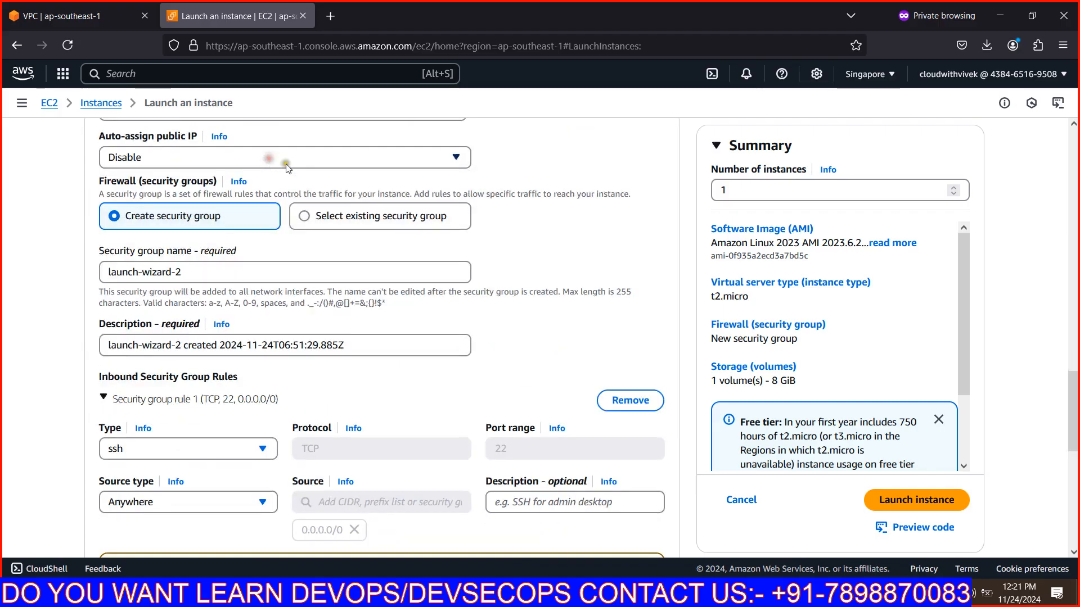
{"action": "left_click", "coordinate": [341, 219]}
{"action": "left_click", "coordinate": [298, 272]}
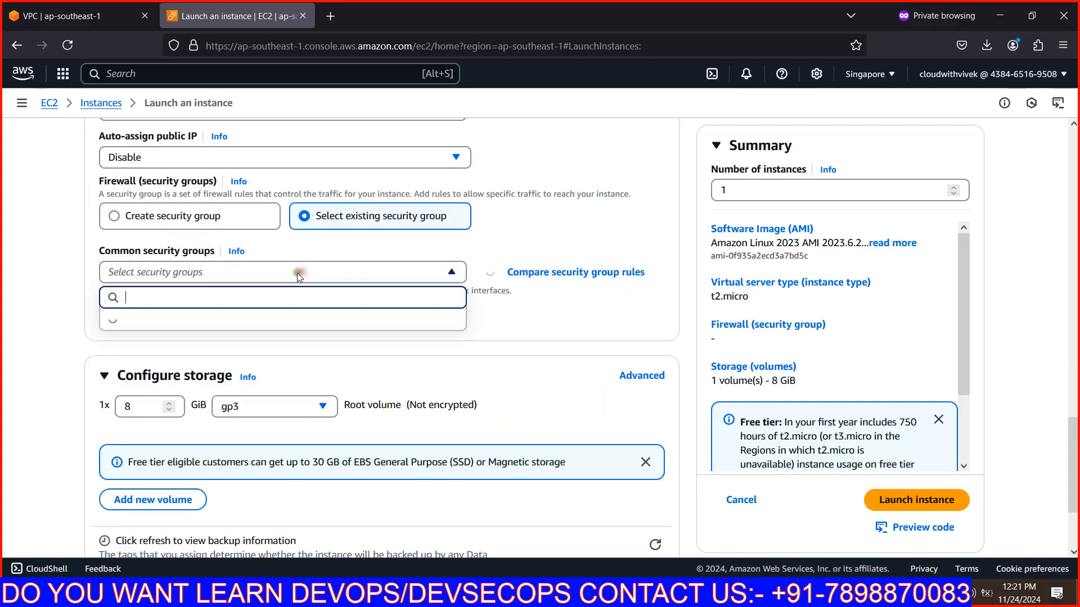
{"action": "left_click", "coordinate": [222, 360]}
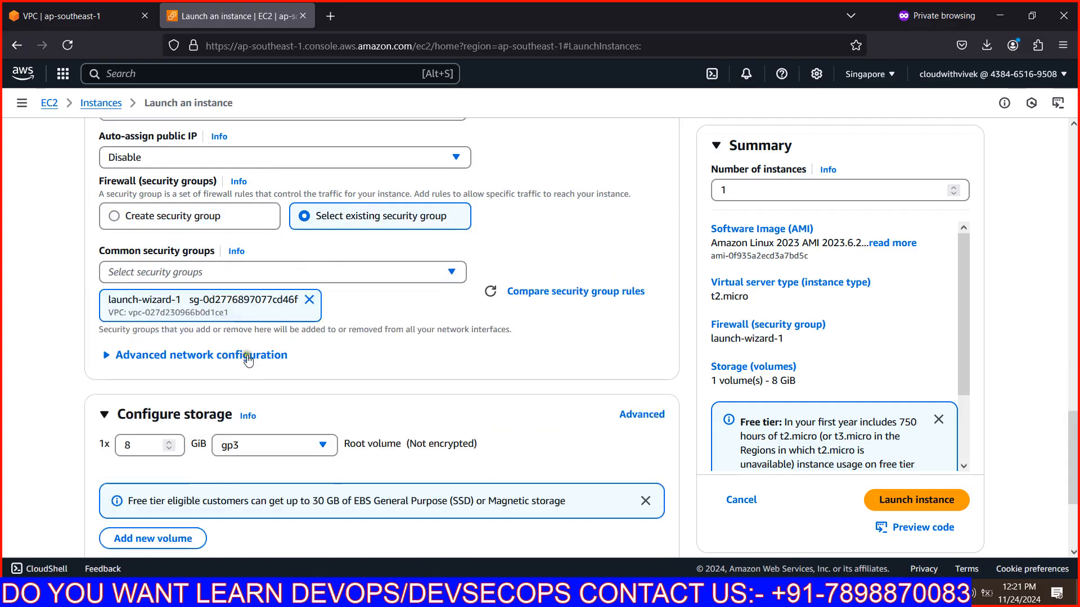
{"action": "scroll", "coordinate": [718, 461], "scroll_direction": "down", "scroll_amount": 3}
{"action": "left_click", "coordinate": [917, 476]}
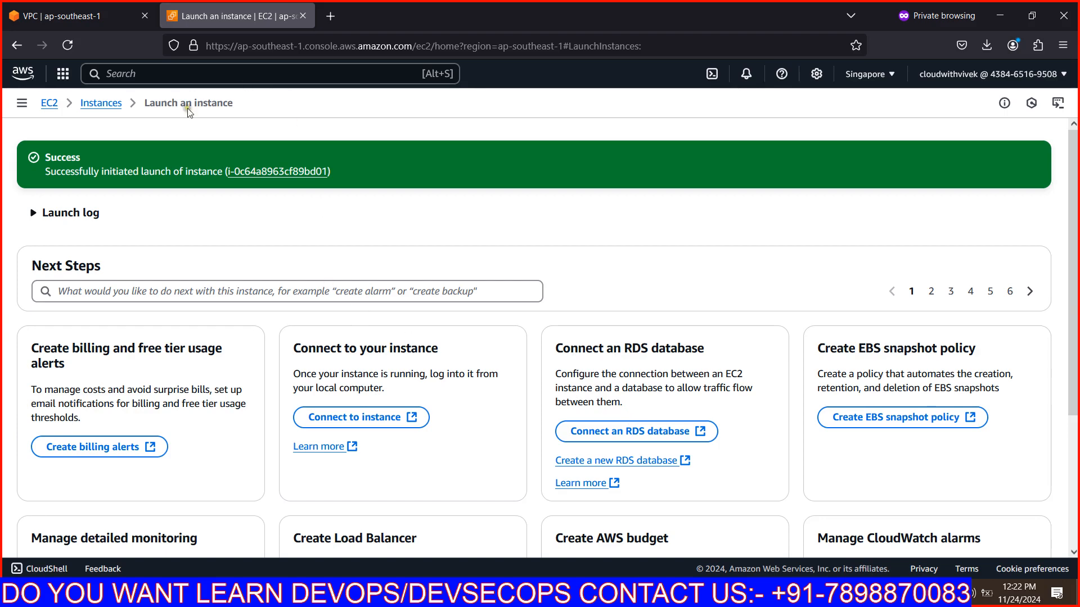
Step: Return to the refreshed instances list, open public-server's details, and copy its public IPv4 address
{"action": "left_click", "coordinate": [108, 107]}
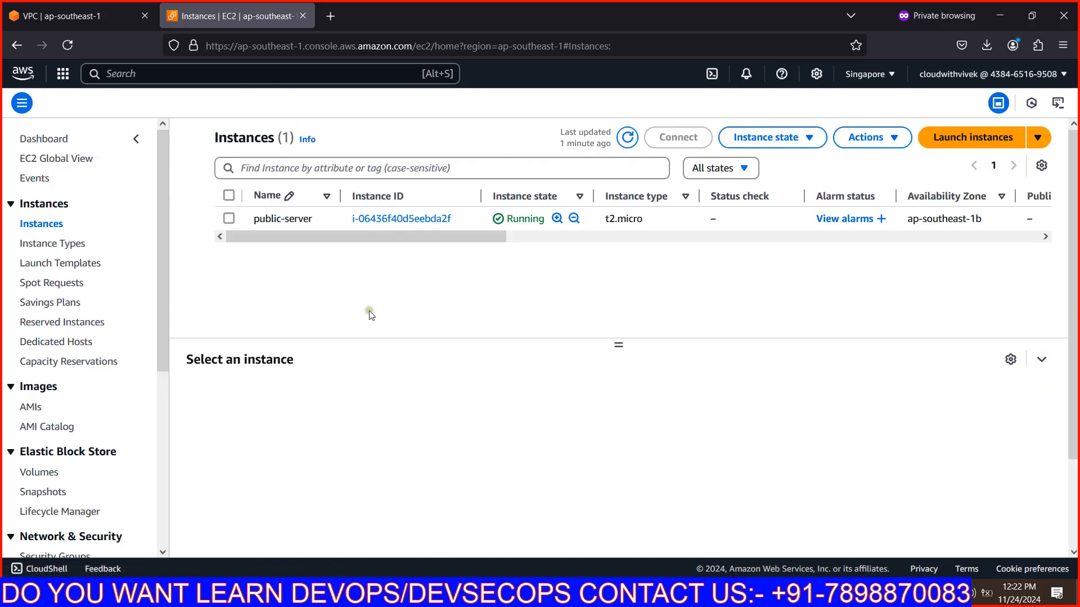
{"action": "left_click", "coordinate": [627, 137]}
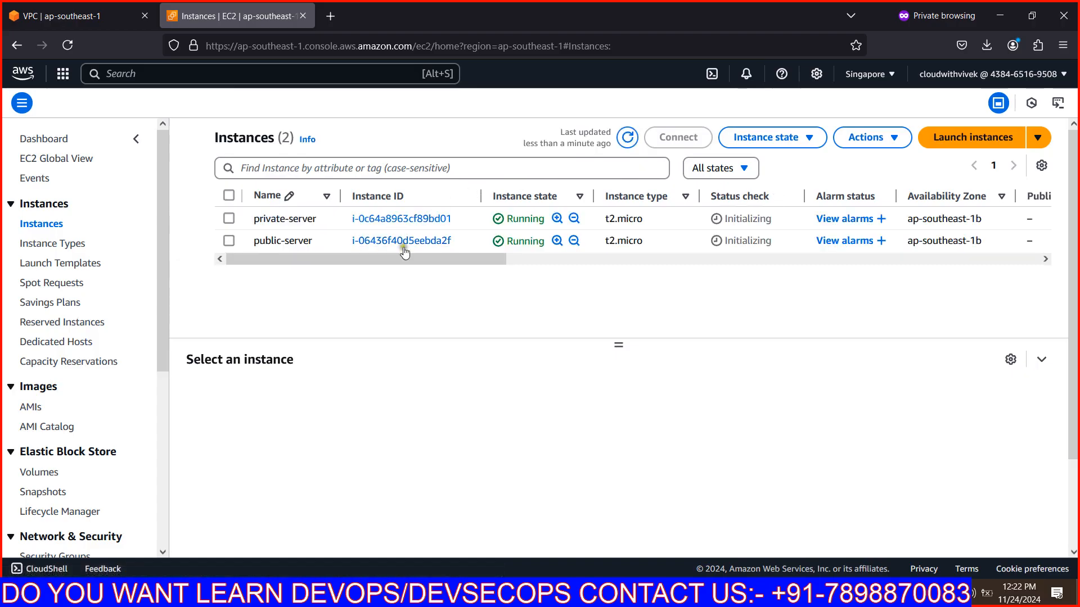
{"action": "left_click", "coordinate": [403, 241]}
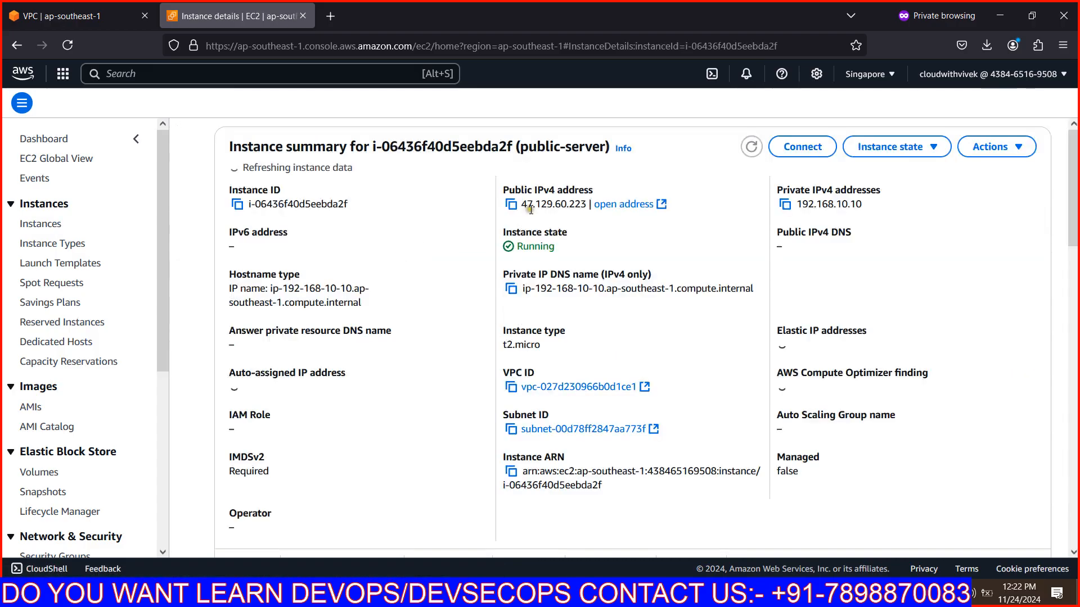
{"action": "left_click", "coordinate": [512, 207]}
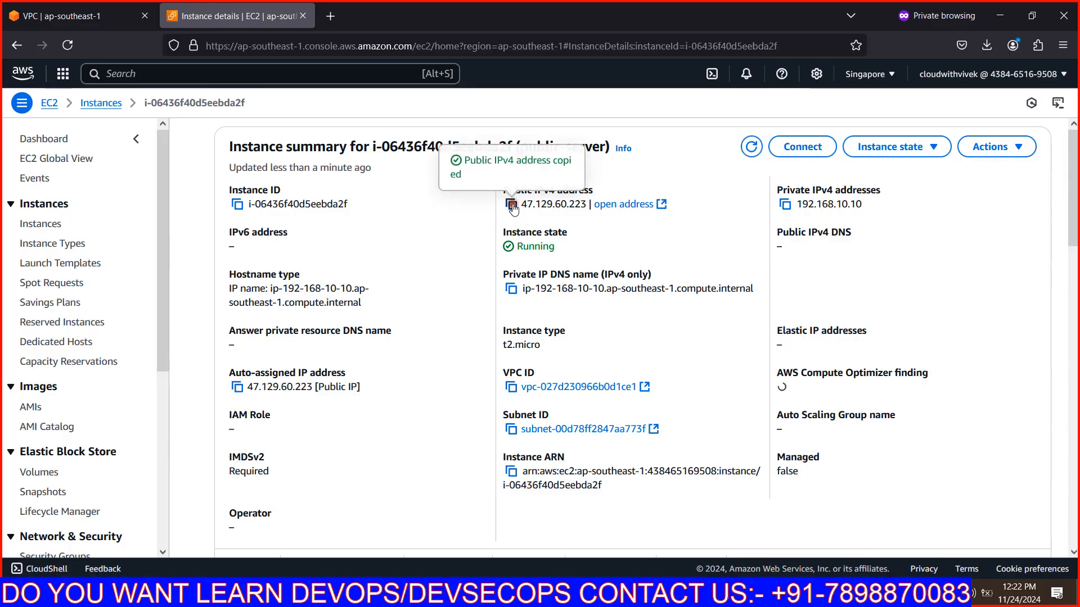
Step: Open a Windows Command Prompt and change to the Downloads directory
{"action": "key", "text": "super+r"}
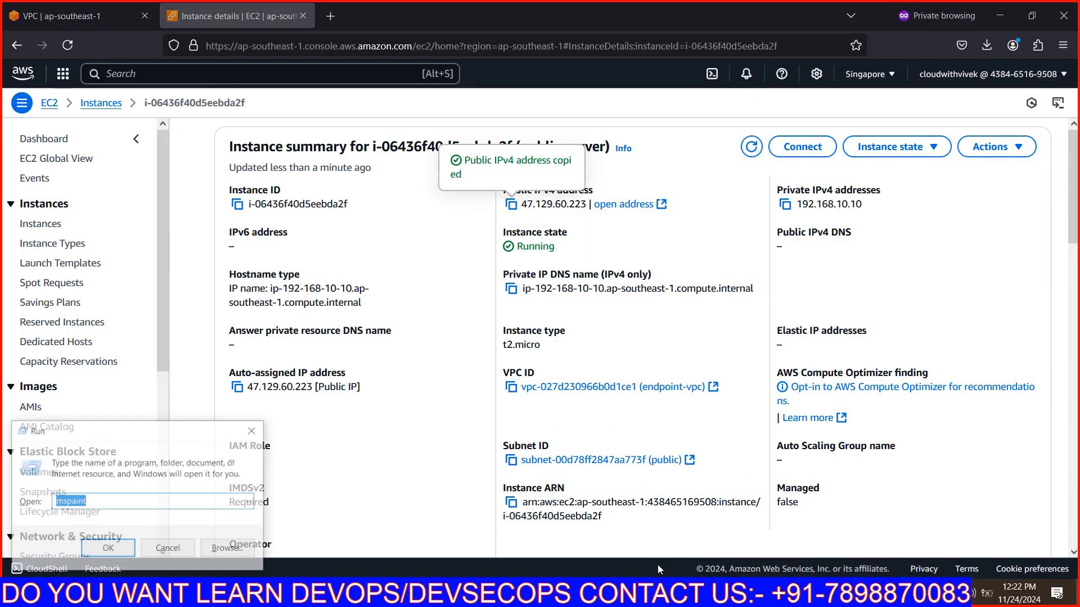
{"action": "type", "text": "cmd"}
{"action": "key", "text": "Return"}
{"action": "type", "text": "cd d"}
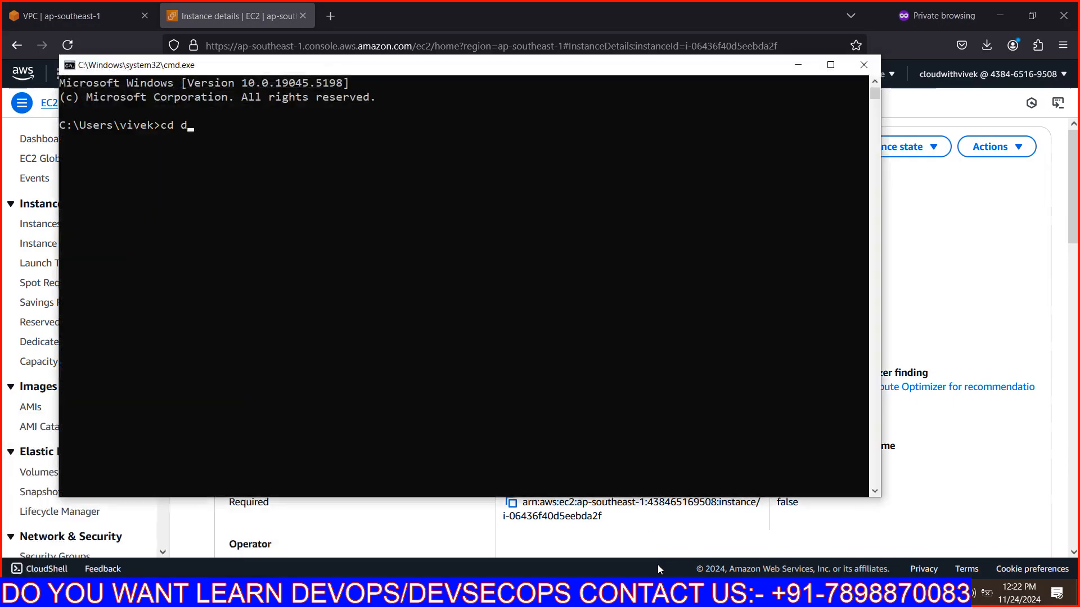
{"action": "type", "text": "ownloads"}
{"action": "key", "text": "Return"}
{"action": "type", "text": "ssh ec2"}
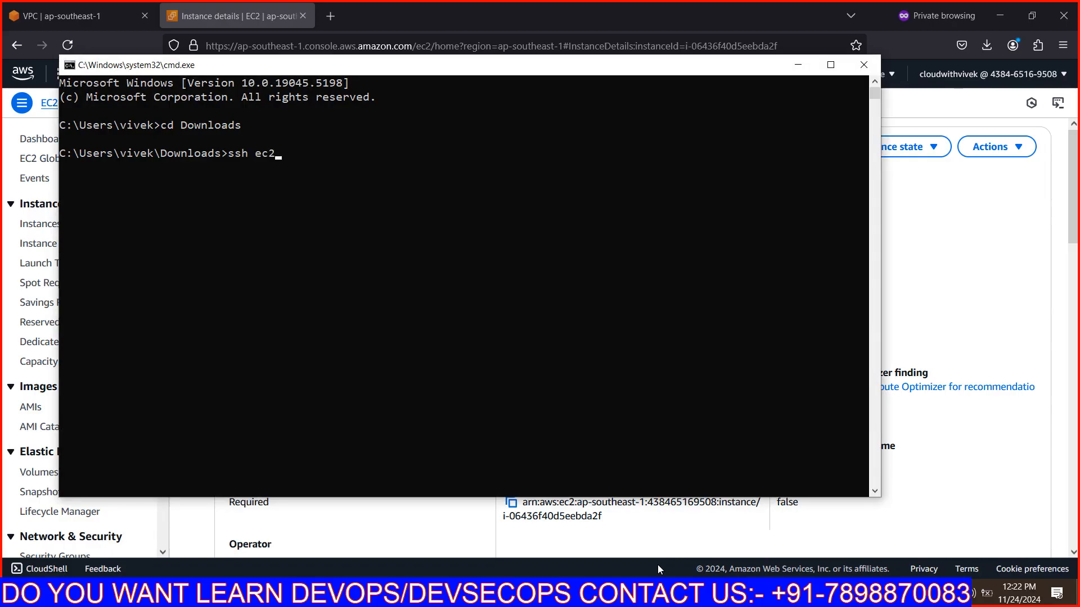
{"action": "type", "text": "-user@"}
{"action": "key", "text": "alt+Tab"}
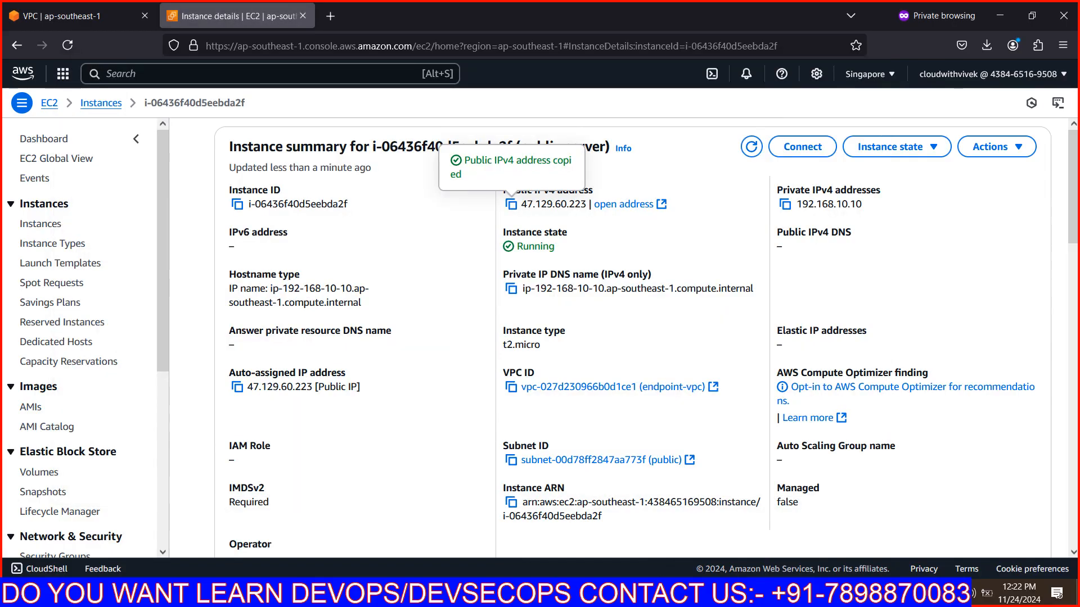
{"action": "key", "text": "alt+Tab"}
{"action": "right_click", "coordinate": [456, 192]}
{"action": "type", "text": "-user@47.129.60.223"}
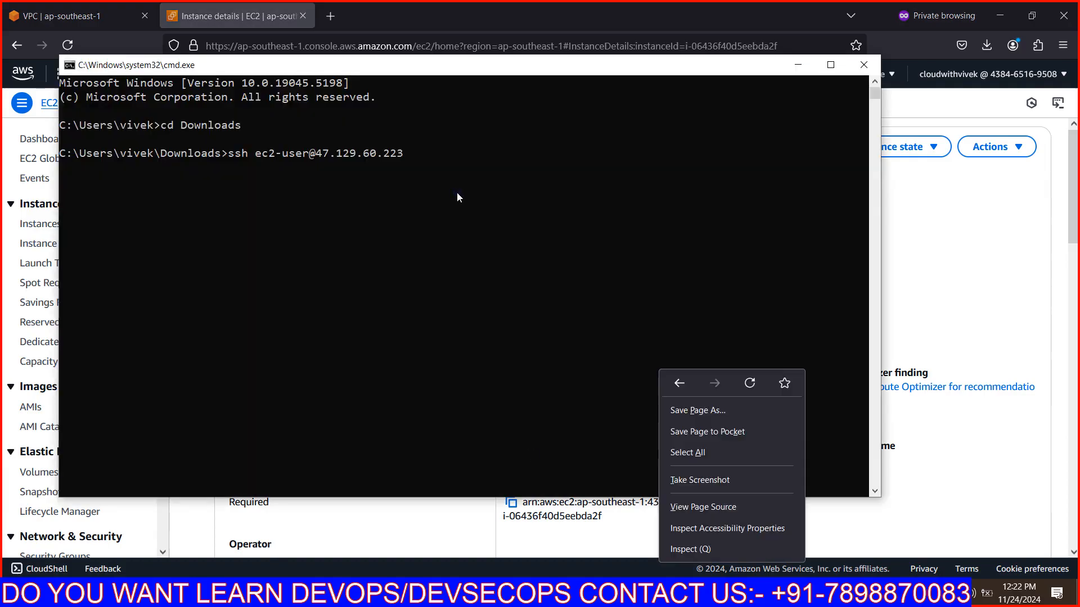
{"action": "type", "text": "i pune.pem"}
{"action": "key", "text": "Return"}
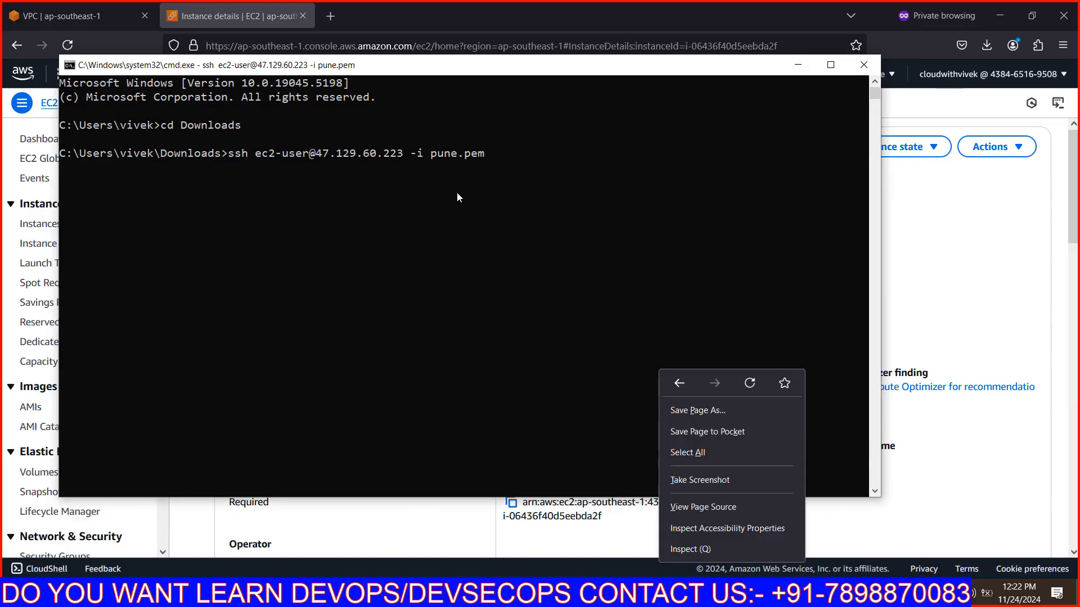
{"action": "left_click", "coordinate": [555, 377]}
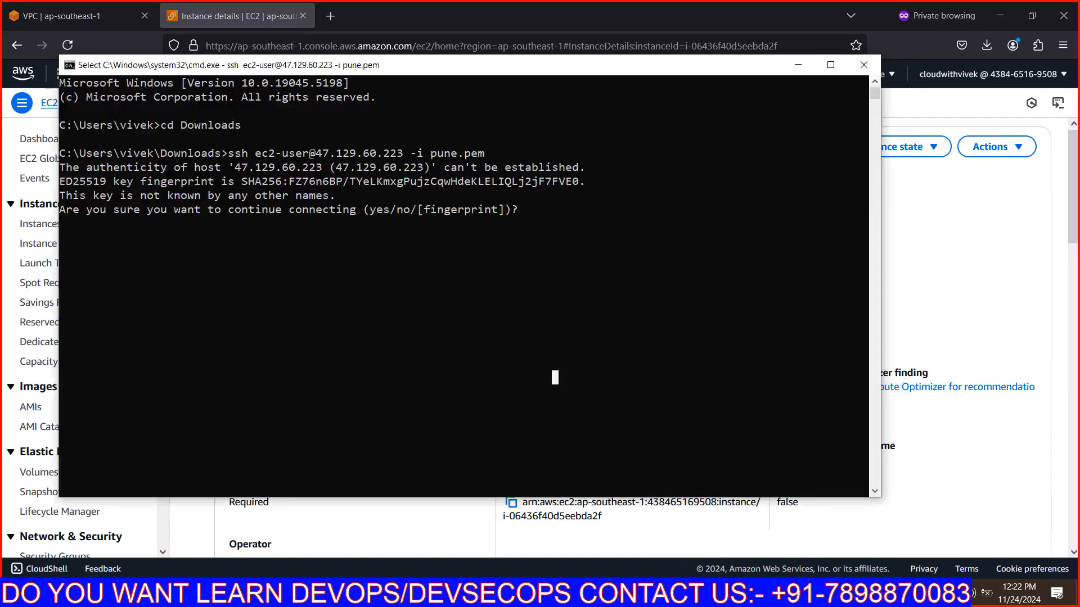
{"action": "key", "text": "Escape"}
{"action": "type", "text": "yes"}
{"action": "key", "text": "Return"}
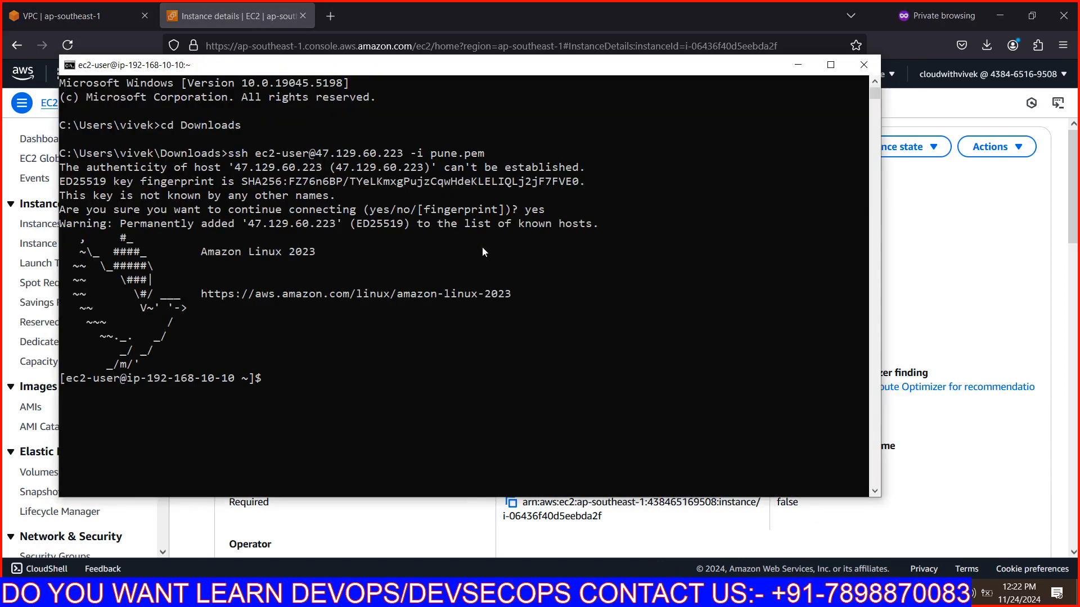
Step: Switch to the root shell on public-server with sudo -i and clear the terminal
{"action": "type", "text": "sudo su -i"}
{"action": "key", "text": "Return"}
{"action": "key", "text": "ctrl+l"}
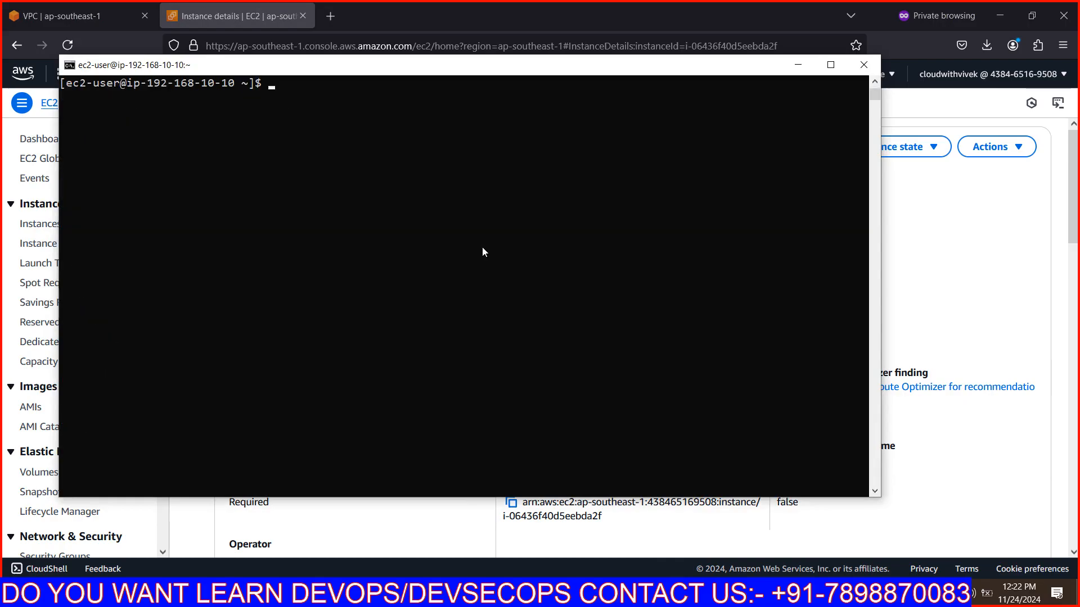
{"action": "type", "text": "sudo -i"}
{"action": "key", "text": "Return"}
{"action": "key", "text": "ctrl+l"}
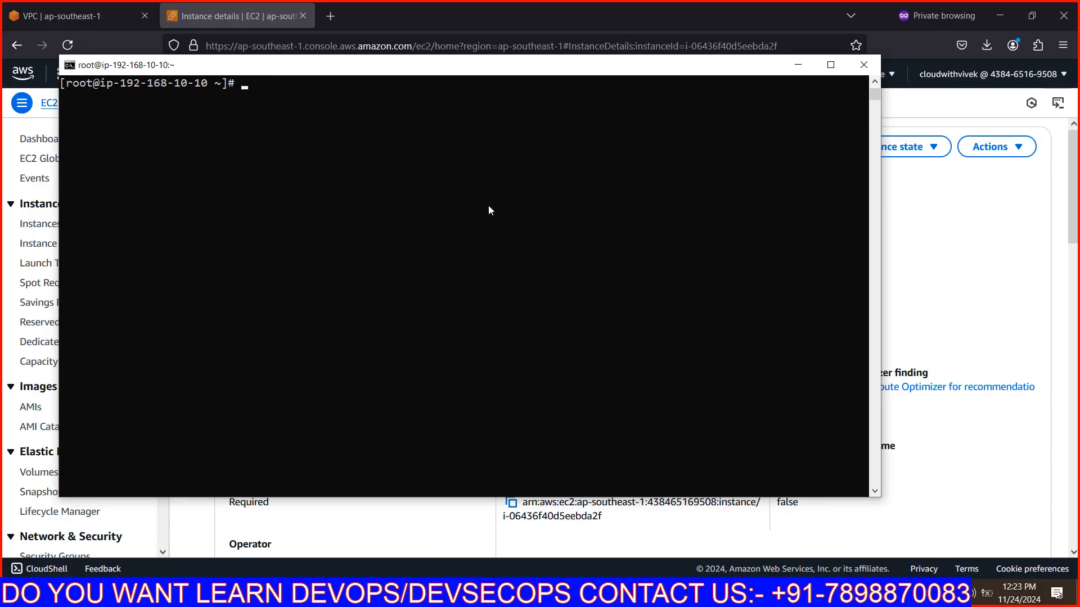
{"action": "key", "text": "alt+Tab"}
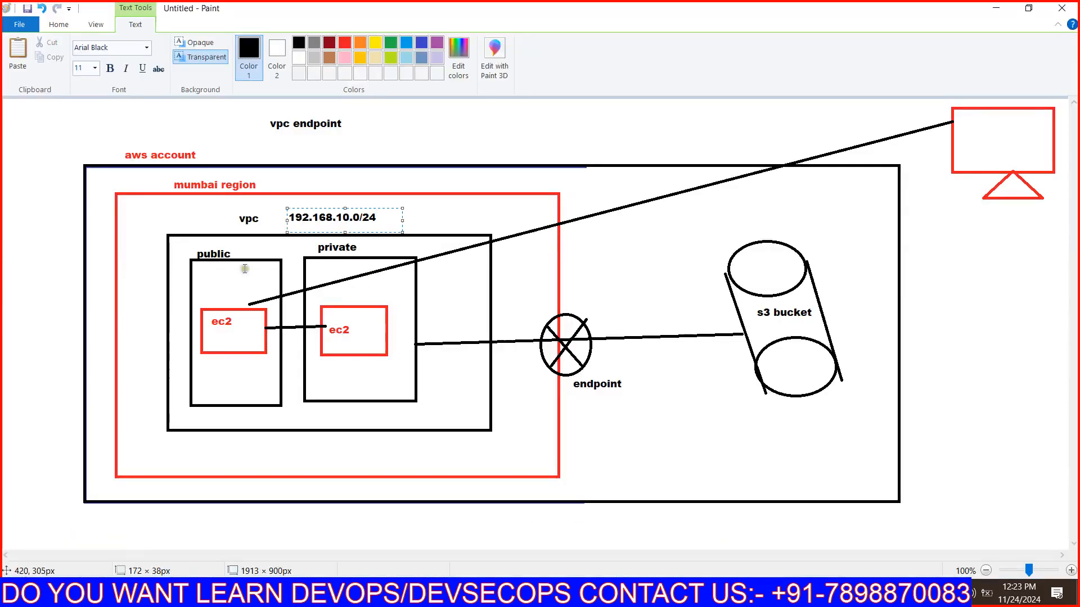
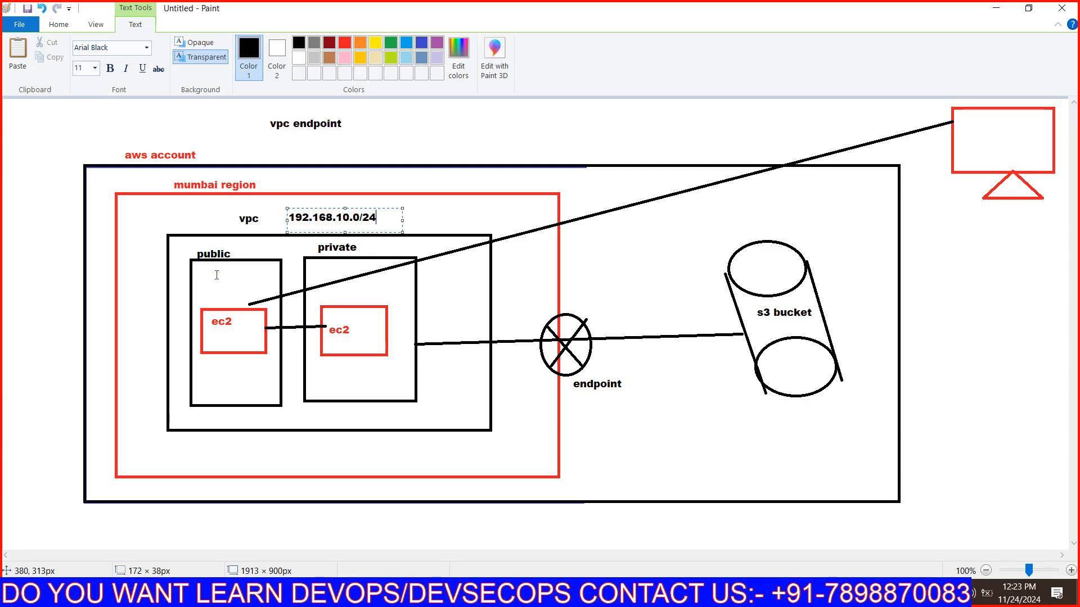
{"action": "key", "text": "alt+Tab"}
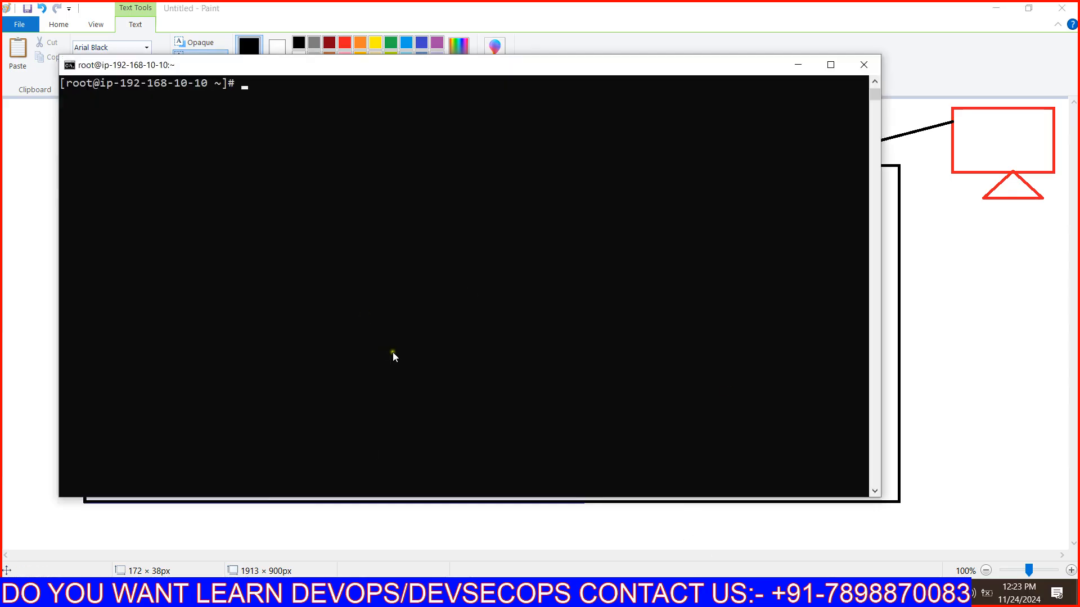
{"action": "key", "text": "super+r"}
{"action": "type", "text": "cmd"}
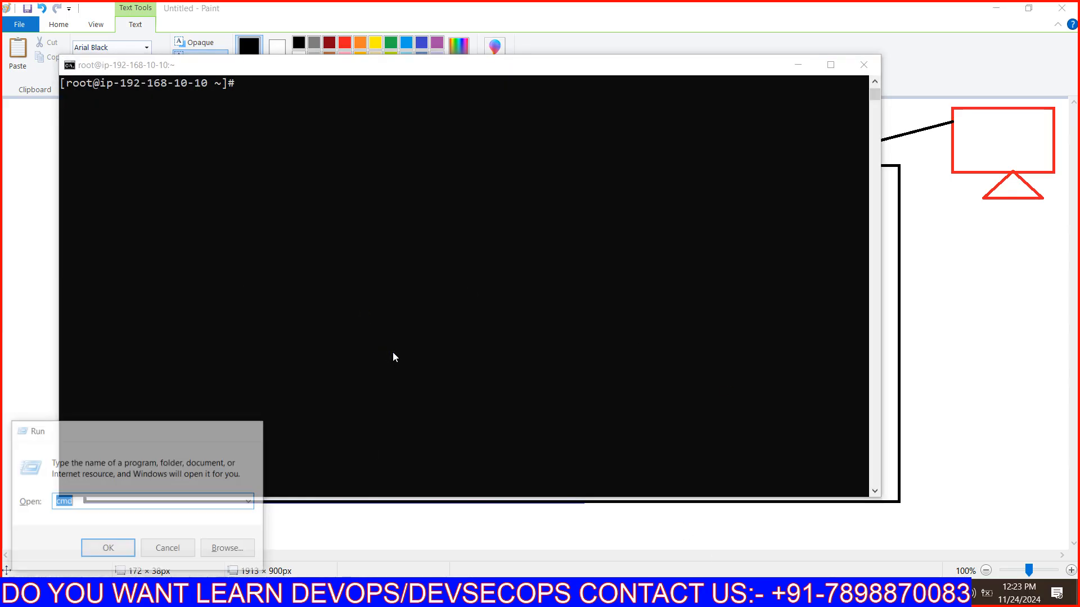
{"action": "key", "text": "Return"}
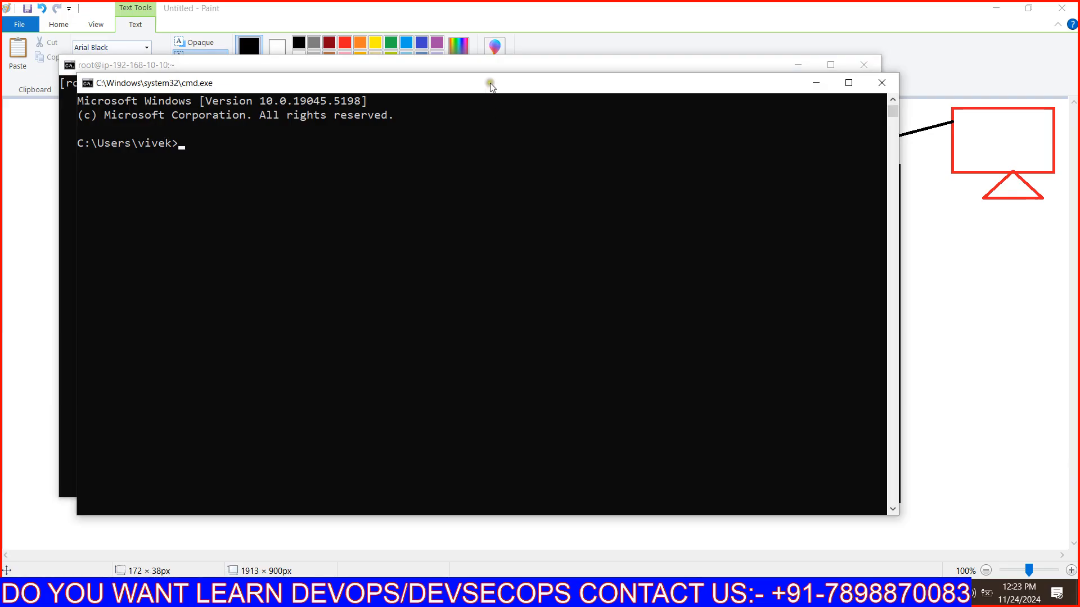
{"action": "left_click_drag", "start_coordinate": [490, 82], "coordinate": [837, 197]}
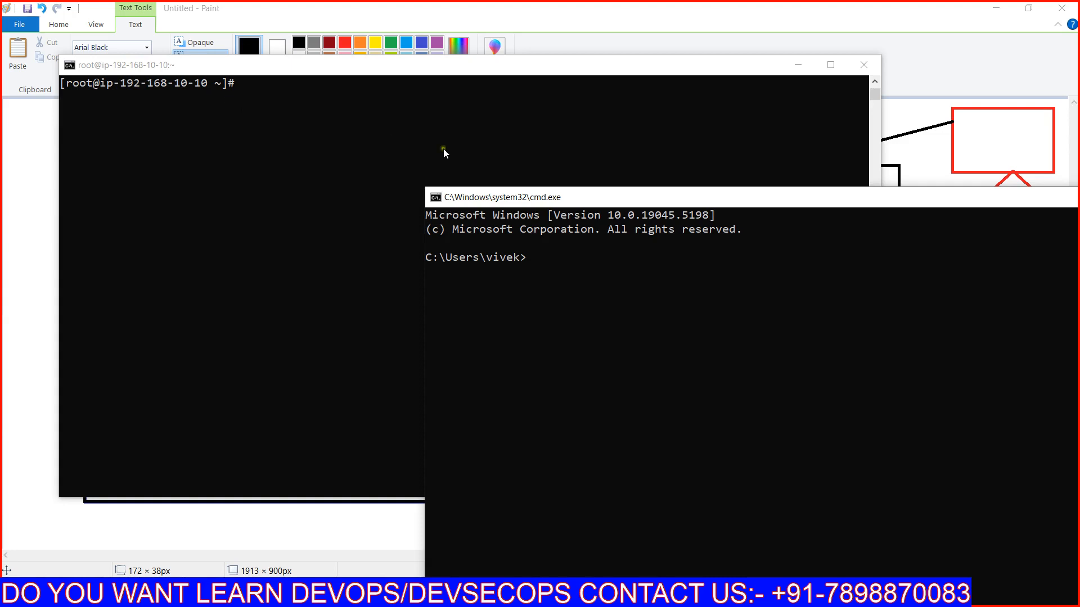
{"action": "left_click", "coordinate": [802, 67]}
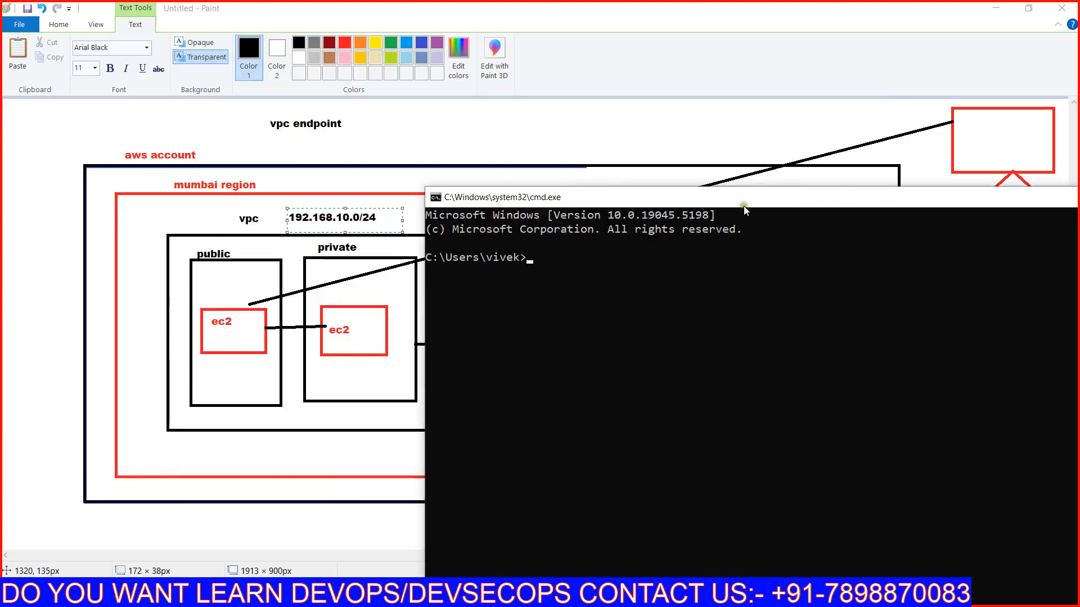
{"action": "left_click_drag", "start_coordinate": [744, 202], "coordinate": [388, 148]}
{"action": "left_click", "coordinate": [862, 145]}
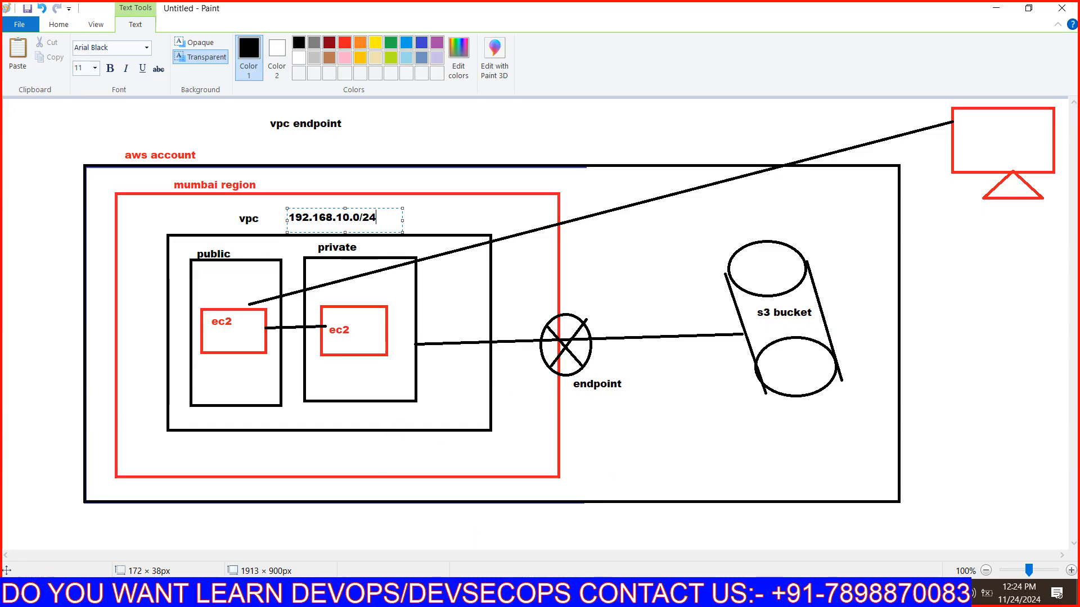
Step: Switch to Firefox, open the downloaded pune.pem in Notepad, copy the entire private key, and close the file
{"action": "left_click", "coordinate": [611, 593]}
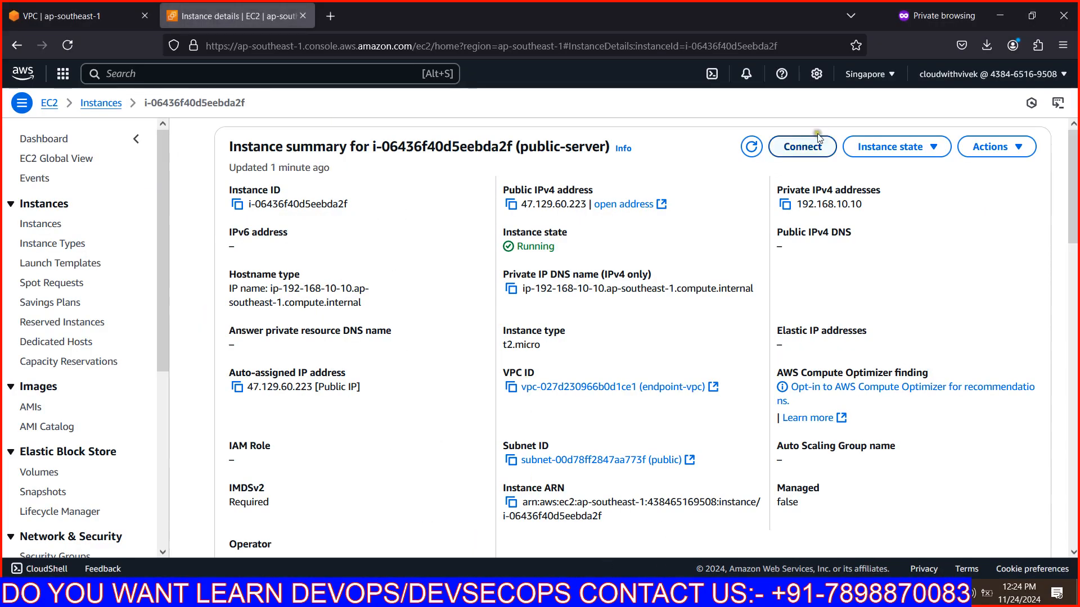
{"action": "left_click", "coordinate": [985, 48]}
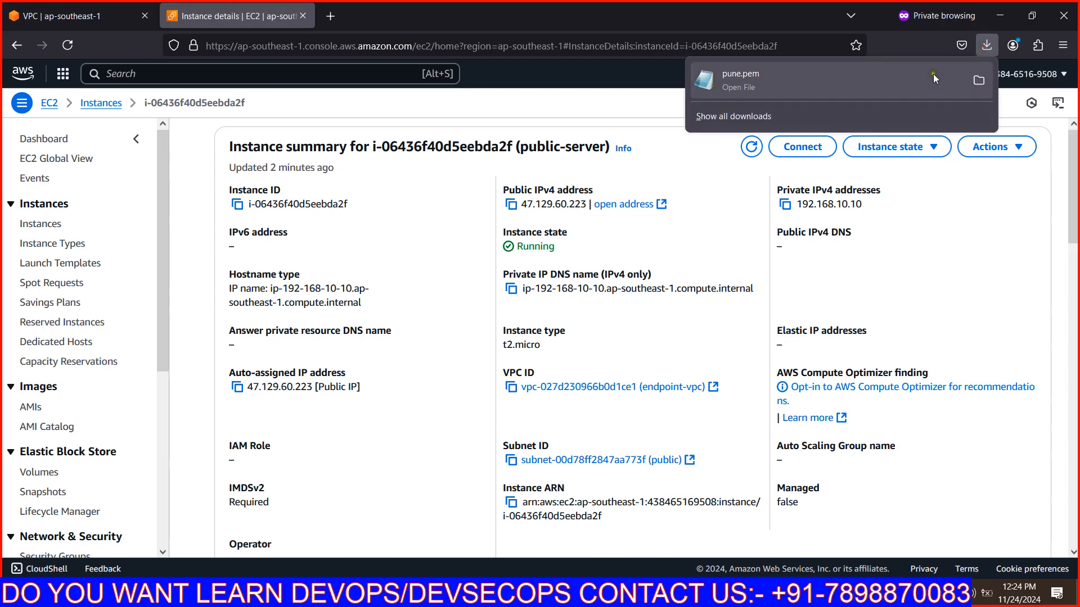
{"action": "left_click", "coordinate": [836, 85]}
{"action": "left_click", "coordinate": [530, 352]}
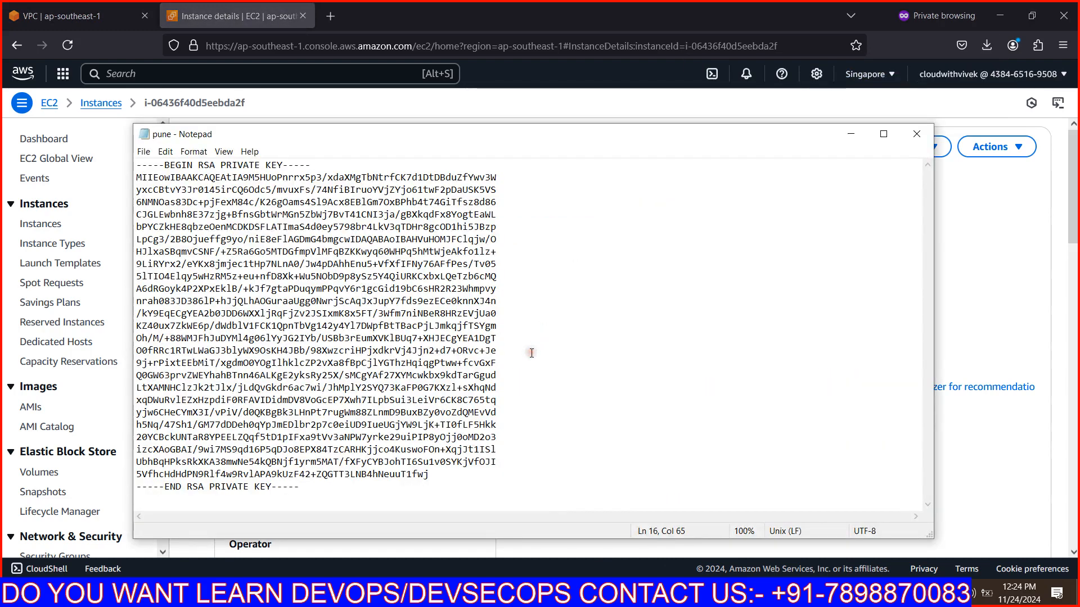
{"action": "key", "text": "ctrl+a"}
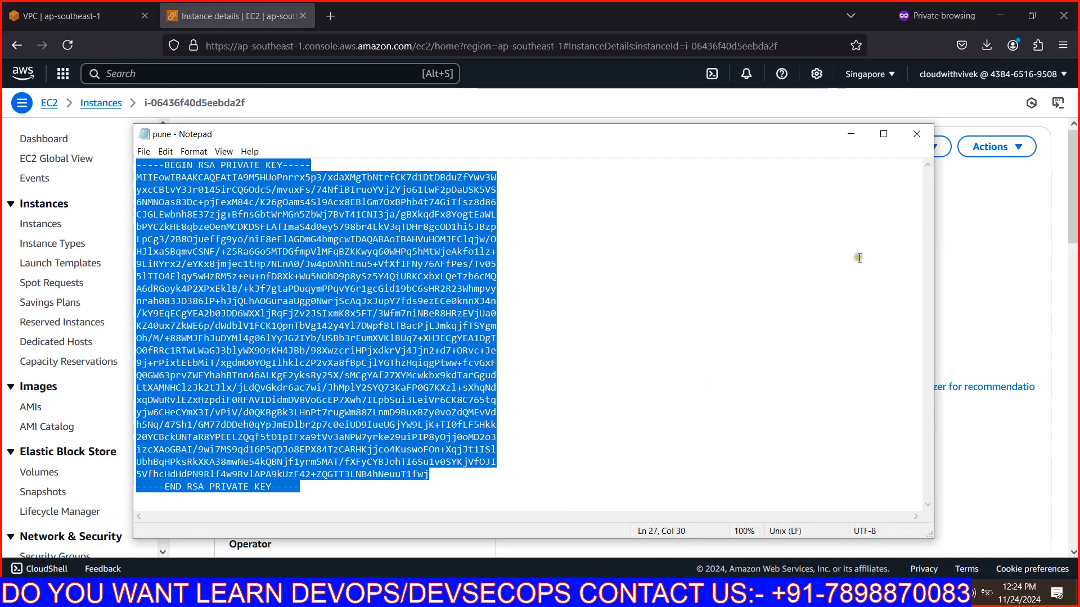
{"action": "left_click", "coordinate": [916, 134]}
Step: In the public-server terminal, create cloud.pem with vim, paste the copied private key into it, and save the file
{"action": "key", "text": "alt+Tab"}
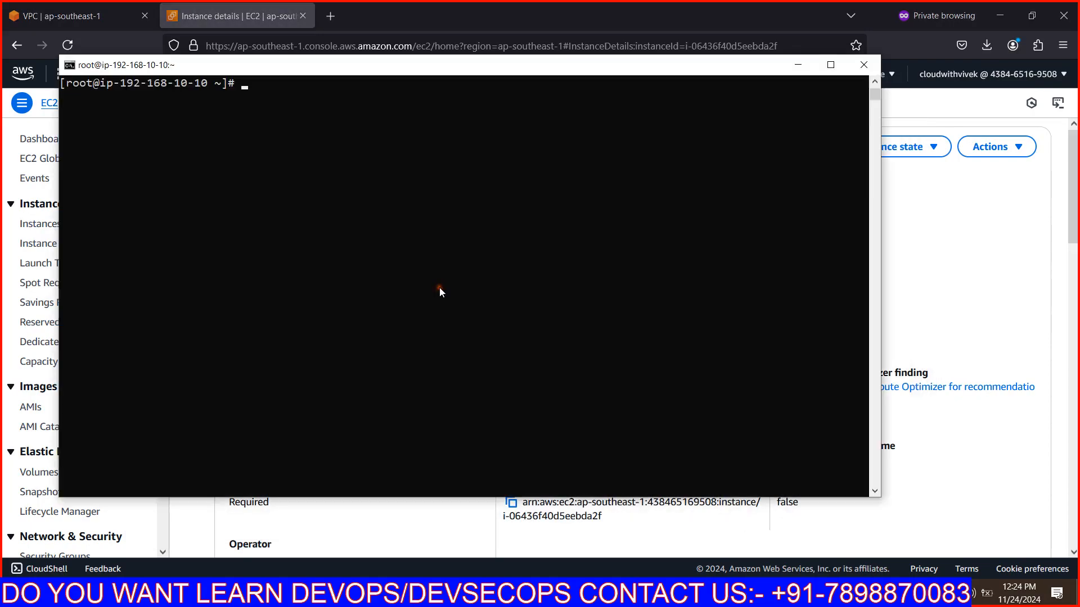
{"action": "type", "text": "vim cloud.pem"}
{"action": "key", "text": "Return"}
{"action": "key", "text": "i"}
{"action": "right_click", "coordinate": [439, 288]}
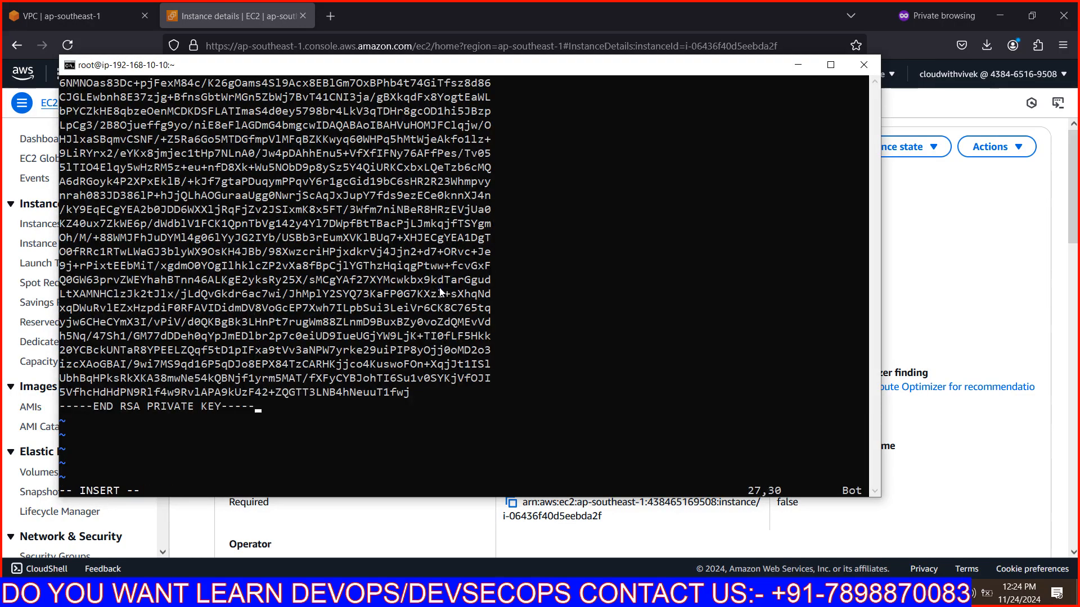
{"action": "key", "text": "Escape"}
{"action": "key", "text": "shift+z"}
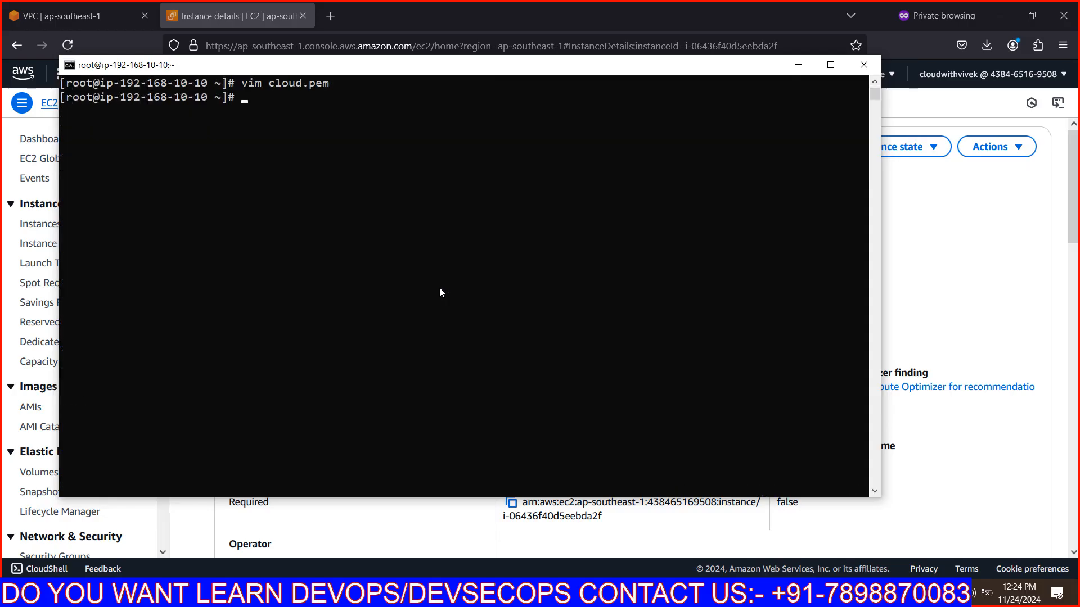
Step: Set the permissions of cloud.pem to 700 with chmod, listing the directory before and after the change
{"action": "key", "text": "ctrl+l"}
{"action": "type", "text": "ls"}
{"action": "key", "text": "Return"}
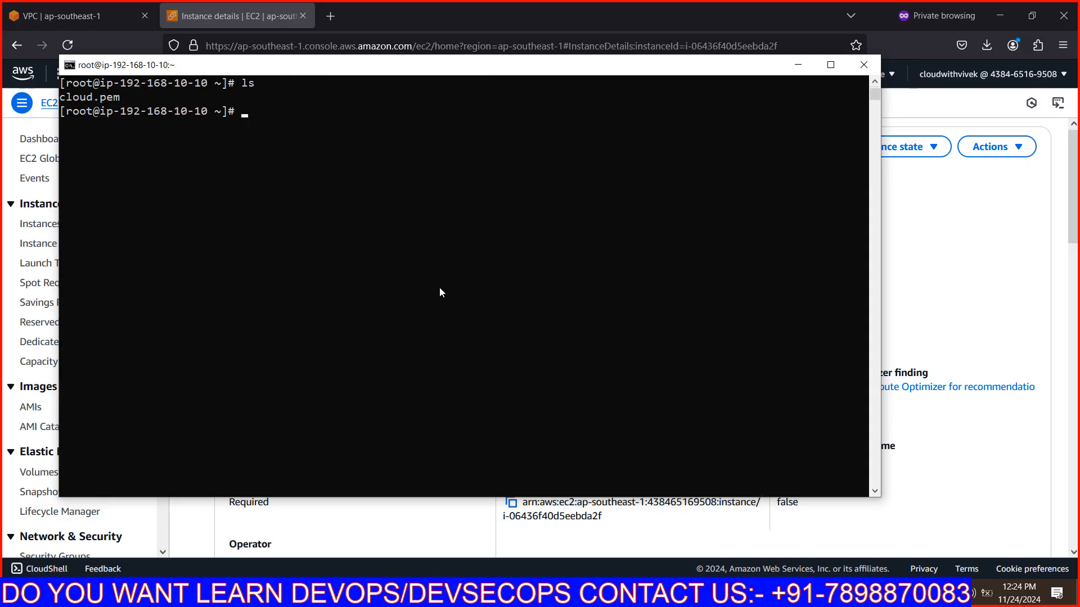
{"action": "type", "text": "chmod 700 cl"}
{"action": "key", "text": "Tab"}
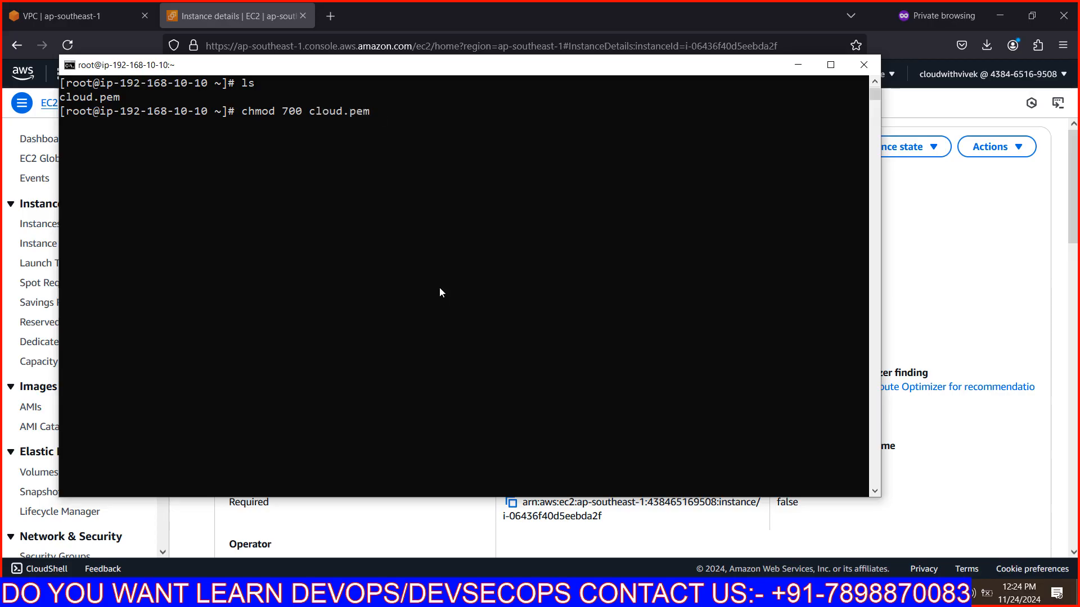
{"action": "key", "text": "Return"}
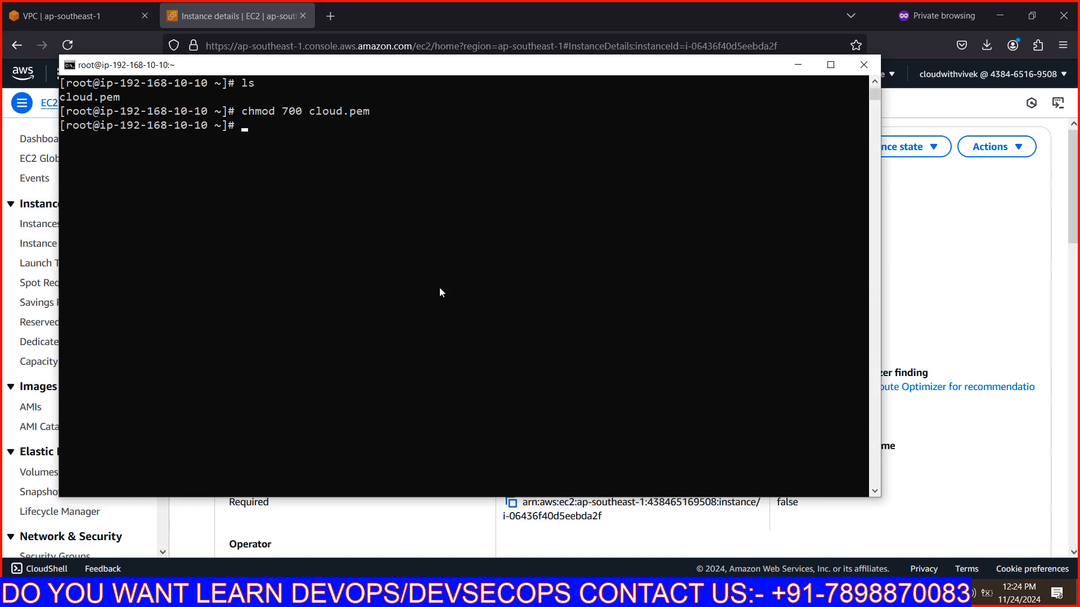
{"action": "type", "text": "ls"}
{"action": "key", "text": "Return"}
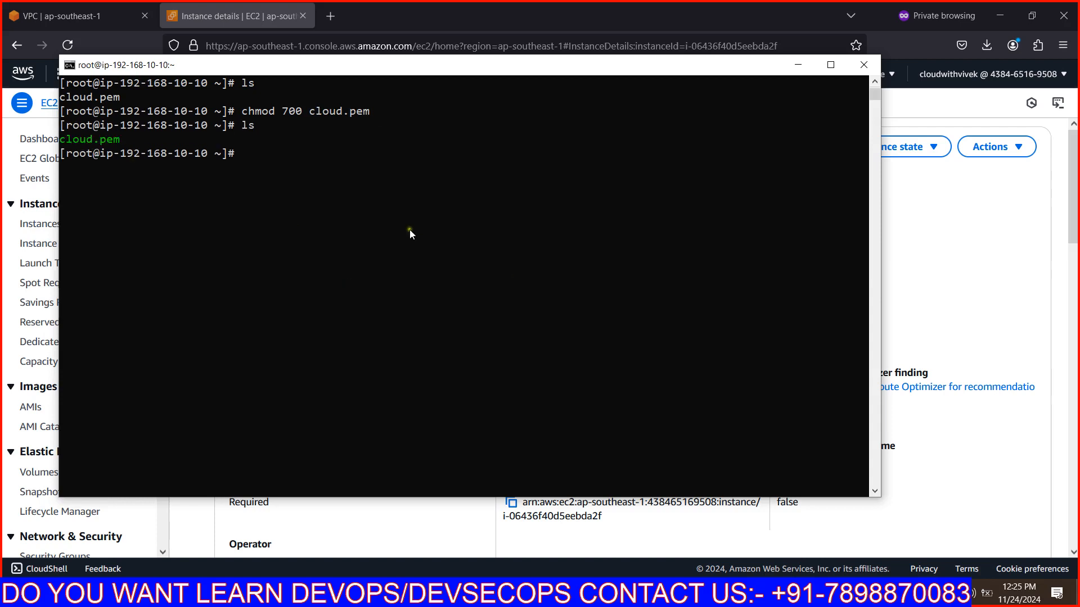
Step: Begin an ssh command for ec2-user@ in the terminal and copy private-server's private IPv4 address from its instance details in the browser
{"action": "type", "text": "ssh ec2-user"}
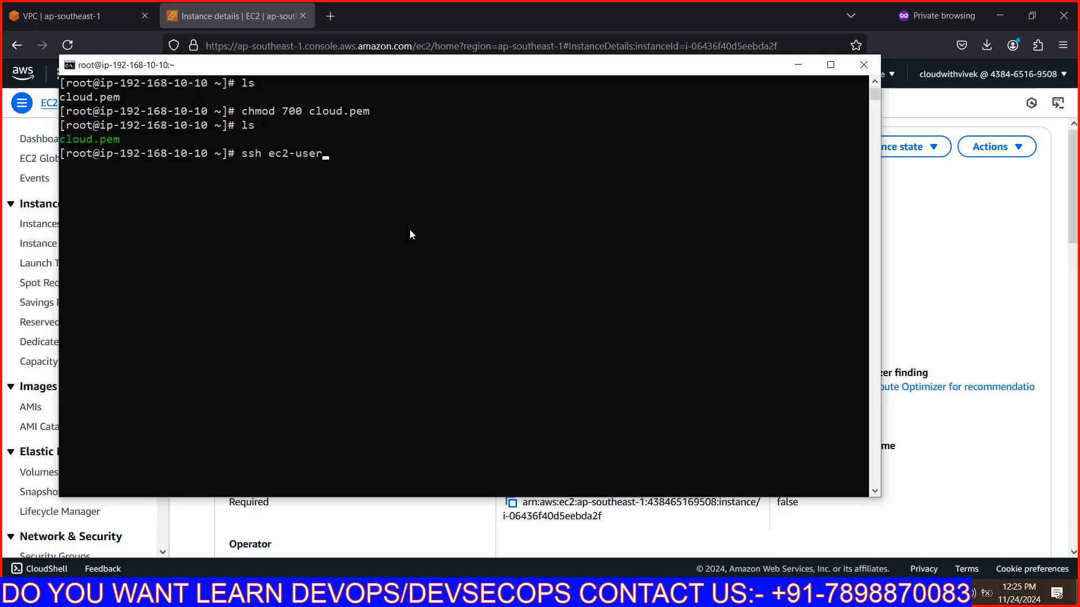
{"action": "type", "text": "@"}
{"action": "left_click", "coordinate": [796, 67]}
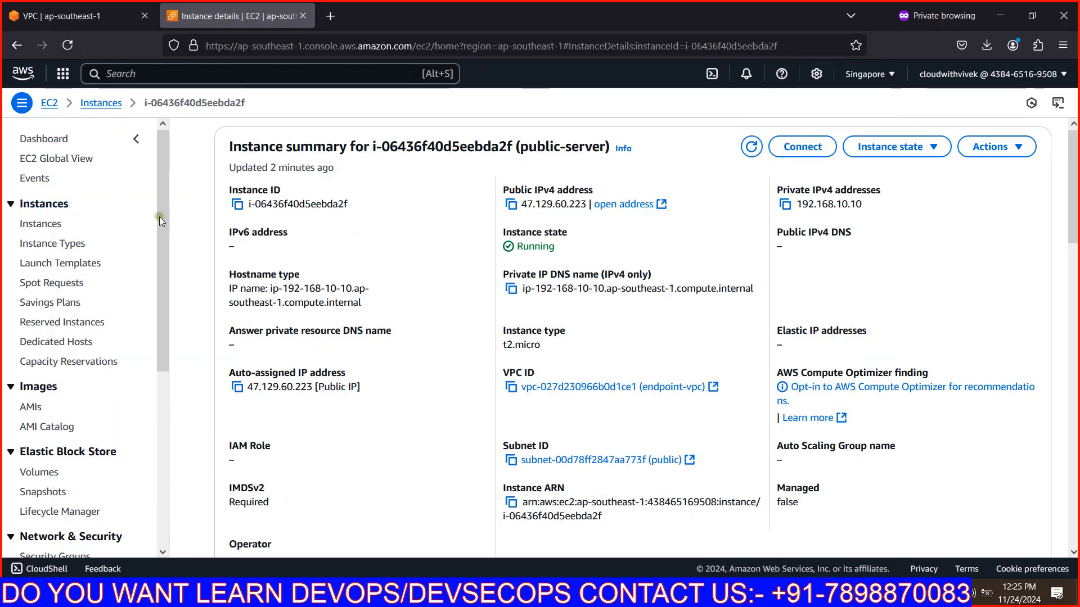
{"action": "left_click", "coordinate": [41, 224]}
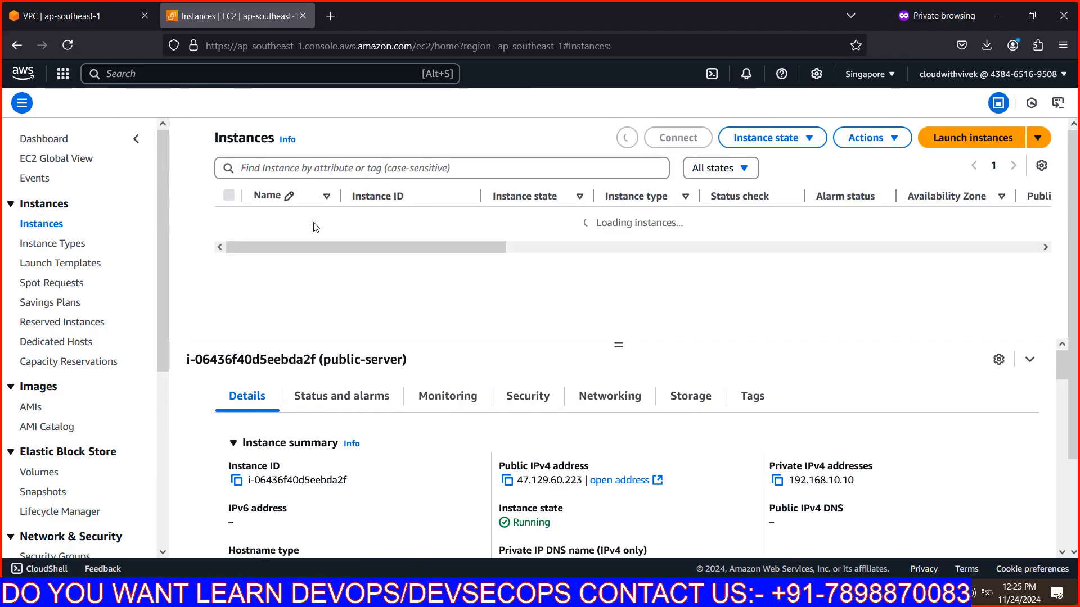
{"action": "left_click", "coordinate": [313, 224]}
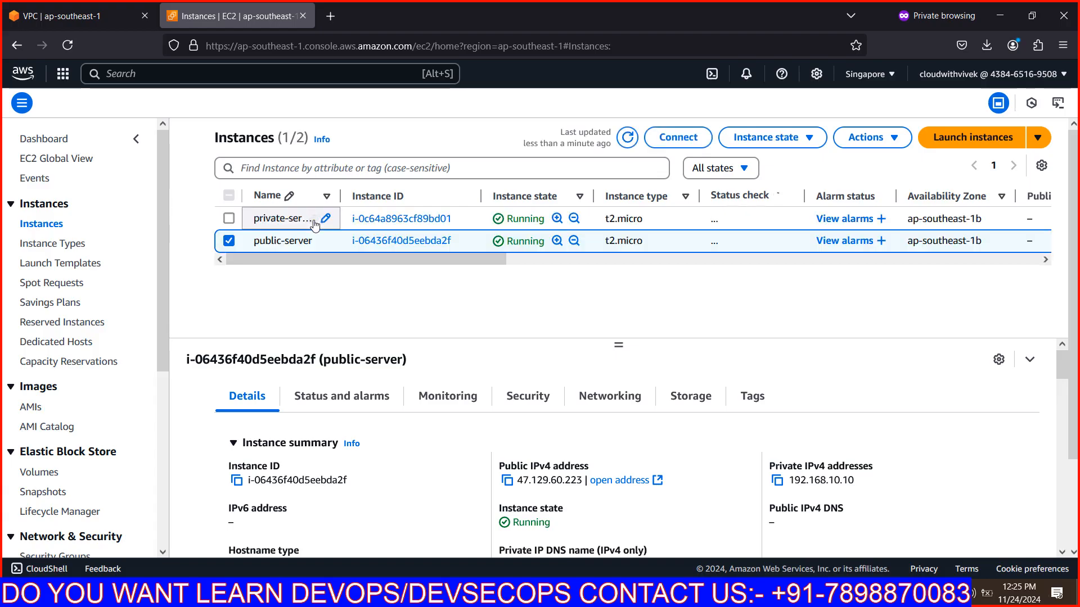
{"action": "left_click", "coordinate": [229, 241]}
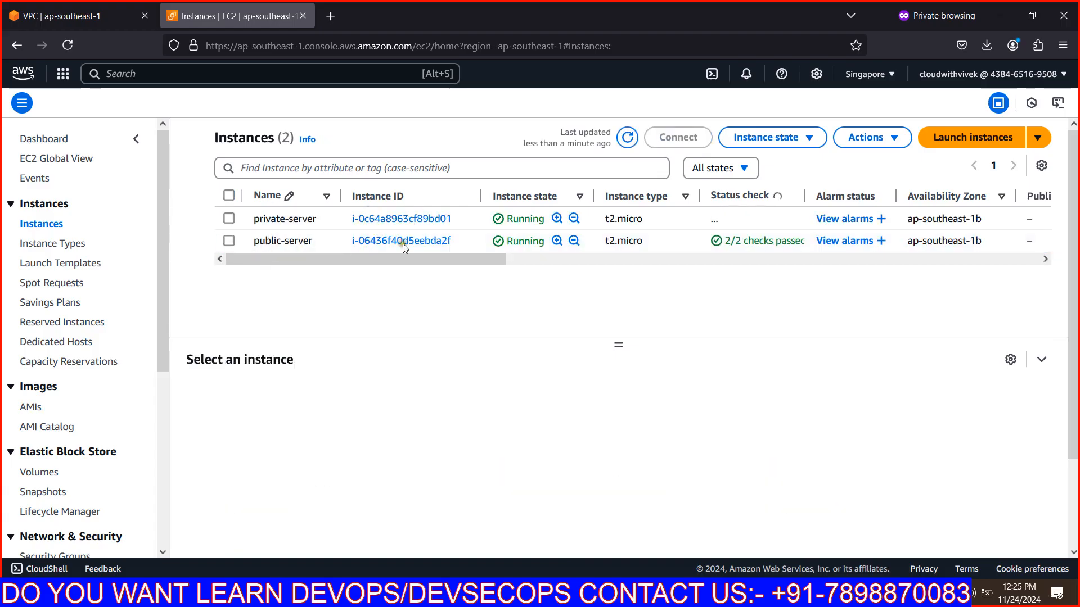
{"action": "left_click", "coordinate": [413, 224]}
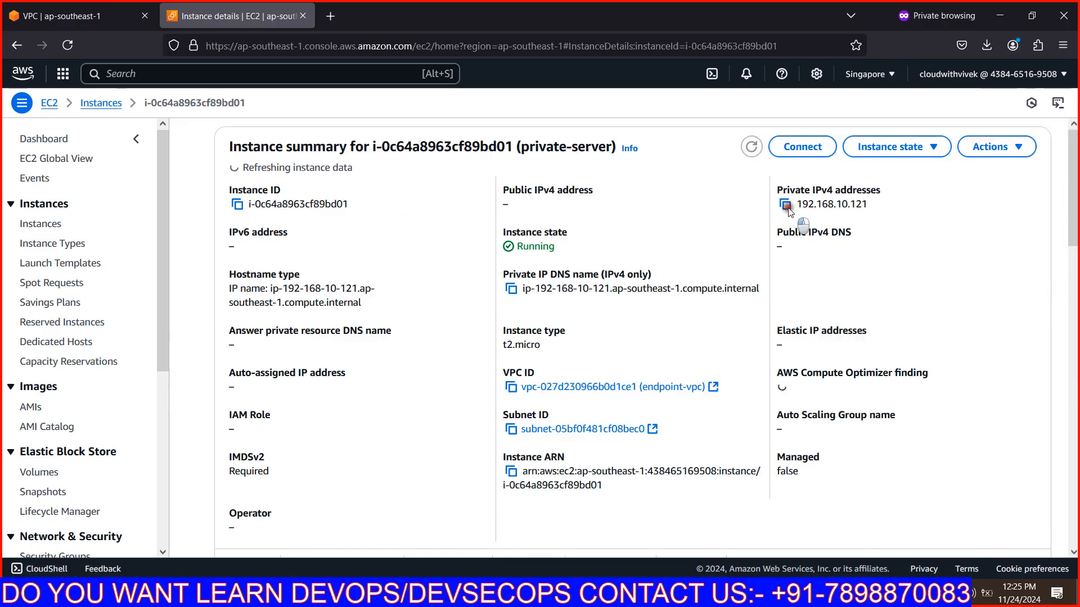
{"action": "left_click", "coordinate": [785, 205]}
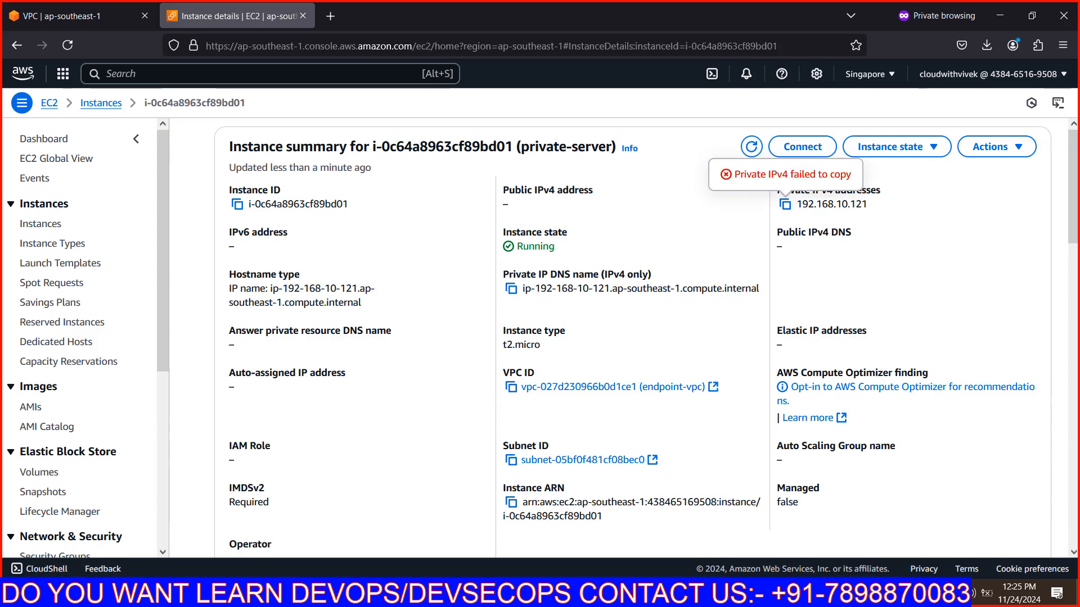
{"action": "key", "text": "alt+Tab"}
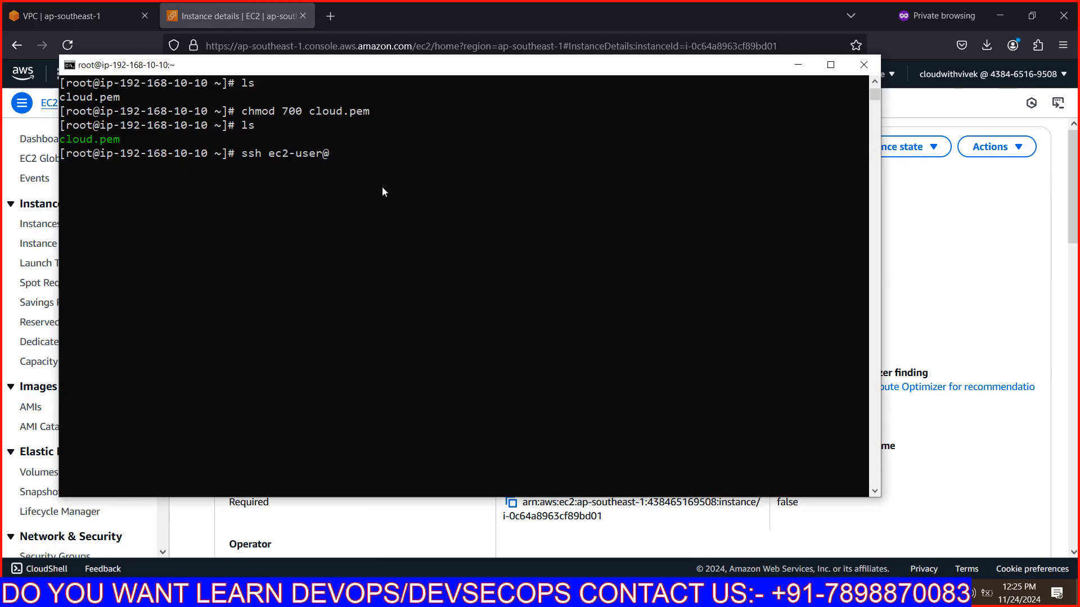
{"action": "left_click", "coordinate": [635, 593]}
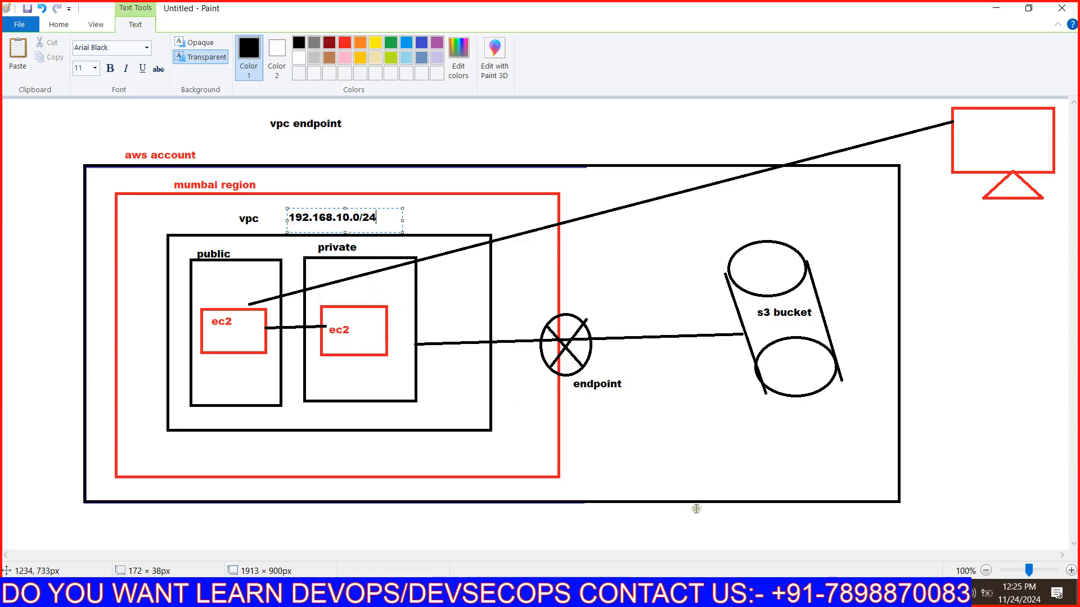
{"action": "left_click", "coordinate": [832, 592]}
{"action": "right_click", "coordinate": [519, 251]}
{"action": "type", "text": "-i"}
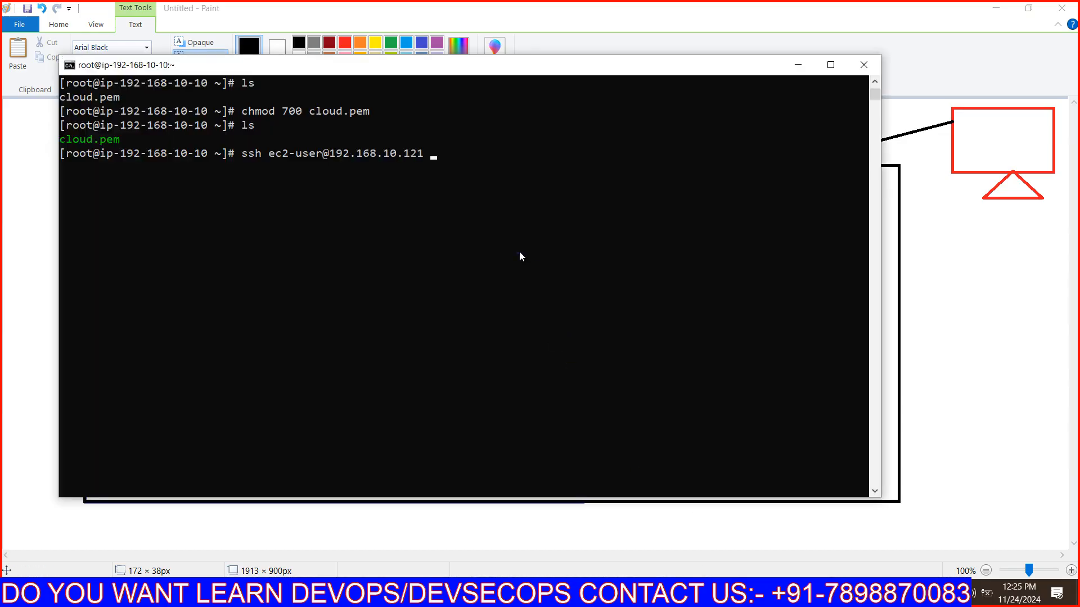
{"action": "type", "text": " clou"}
{"action": "key", "text": "Tab"}
{"action": "key", "text": "Return"}
{"action": "type", "text": "yes"}
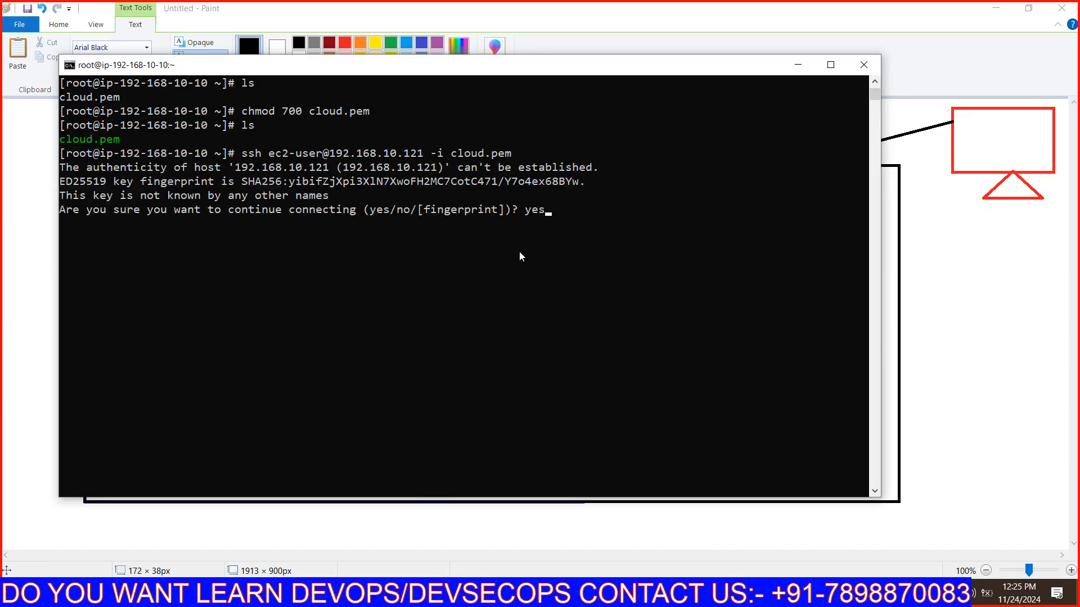
{"action": "key", "text": "Return"}
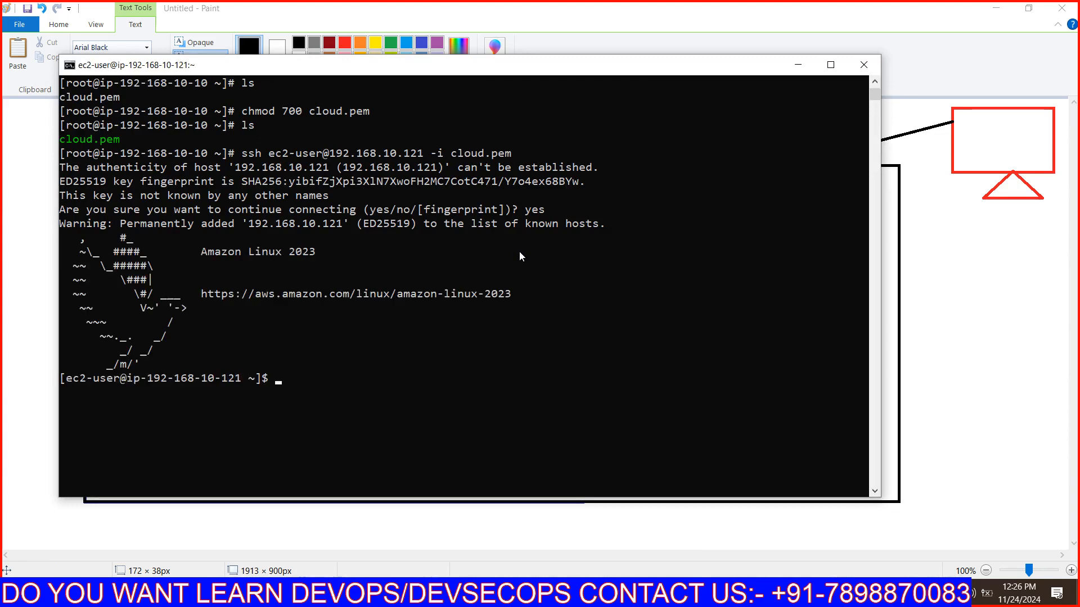
Step: Switch to the root shell on private-server with sudo su - and clear the terminal
{"action": "type", "text": "sudo su -"}
{"action": "key", "text": "Return"}
{"action": "key", "text": "ctrl+l"}
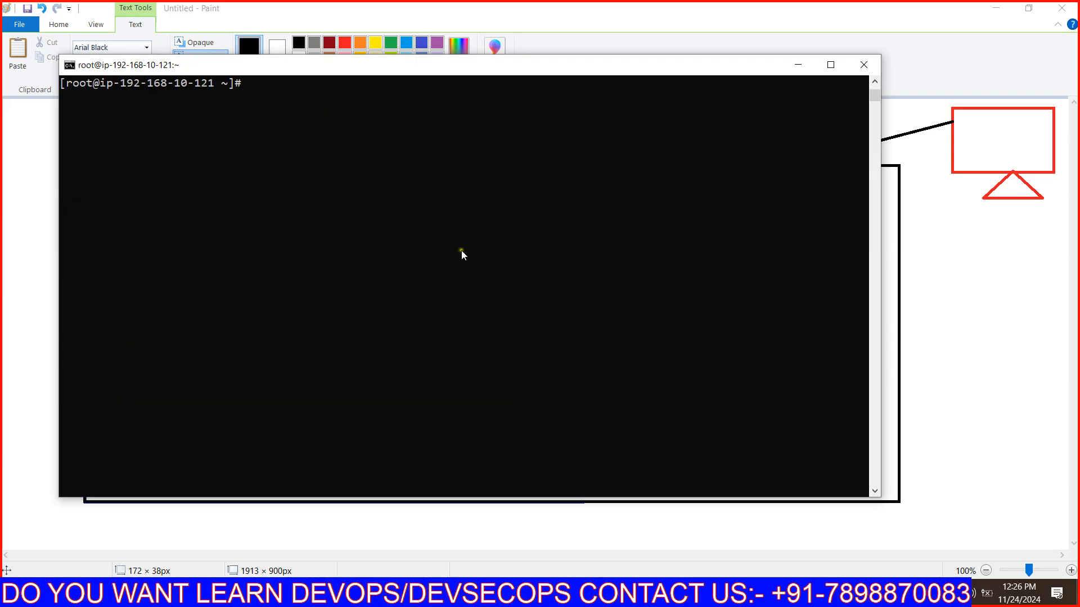
{"action": "mouse_move", "coordinate": [369, 67]}
{"action": "left_mouse_down"}
{"action": "mouse_move", "coordinate": [546, 96]}
{"action": "mouse_move", "coordinate": [500, 83]}
{"action": "left_mouse_up"}
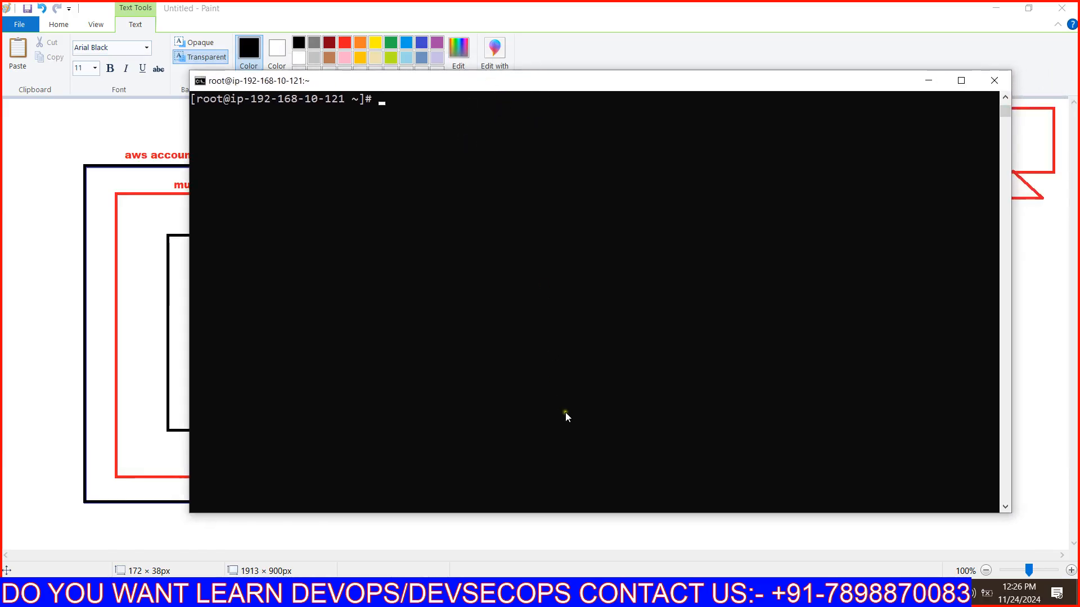
Step: Compare private-server's private IPv4 address in its instance details with the address in the terminal prompt
{"action": "left_click", "coordinate": [495, 594]}
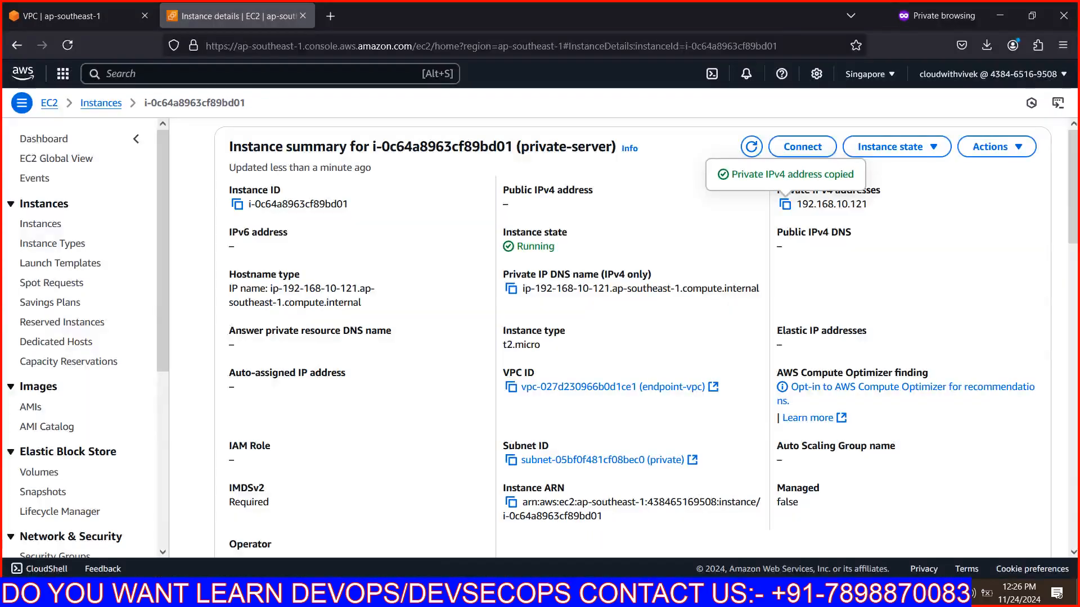
{"action": "mouse_move", "coordinate": [866, 203]}
{"action": "left_mouse_down"}
{"action": "mouse_move", "coordinate": [795, 209]}
{"action": "mouse_move", "coordinate": [867, 210]}
{"action": "left_mouse_up"}
{"action": "left_click", "coordinate": [796, 209]}
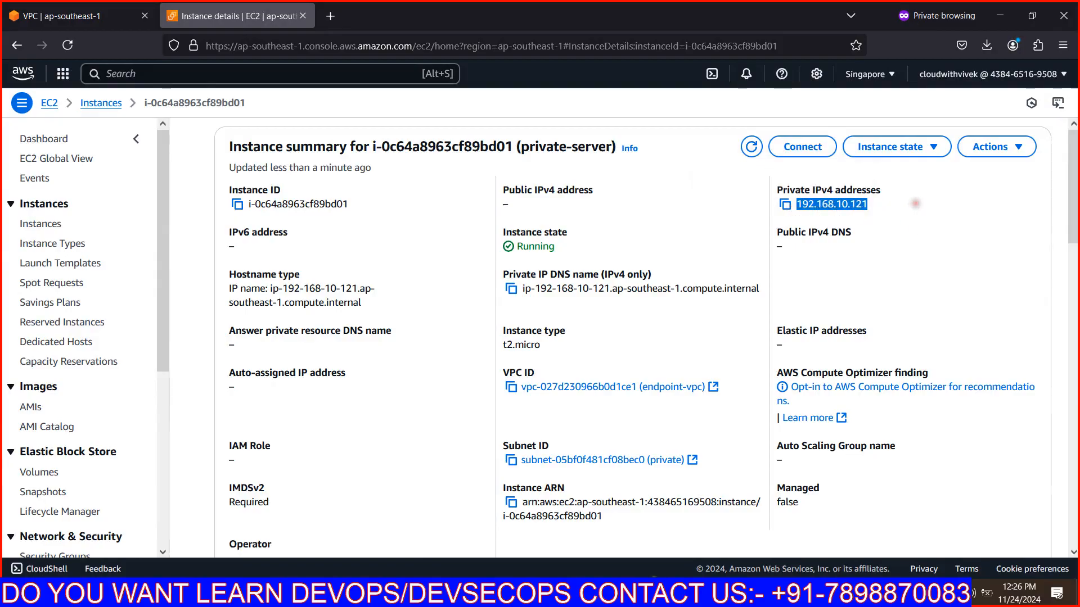
{"action": "key", "text": "alt+Tab"}
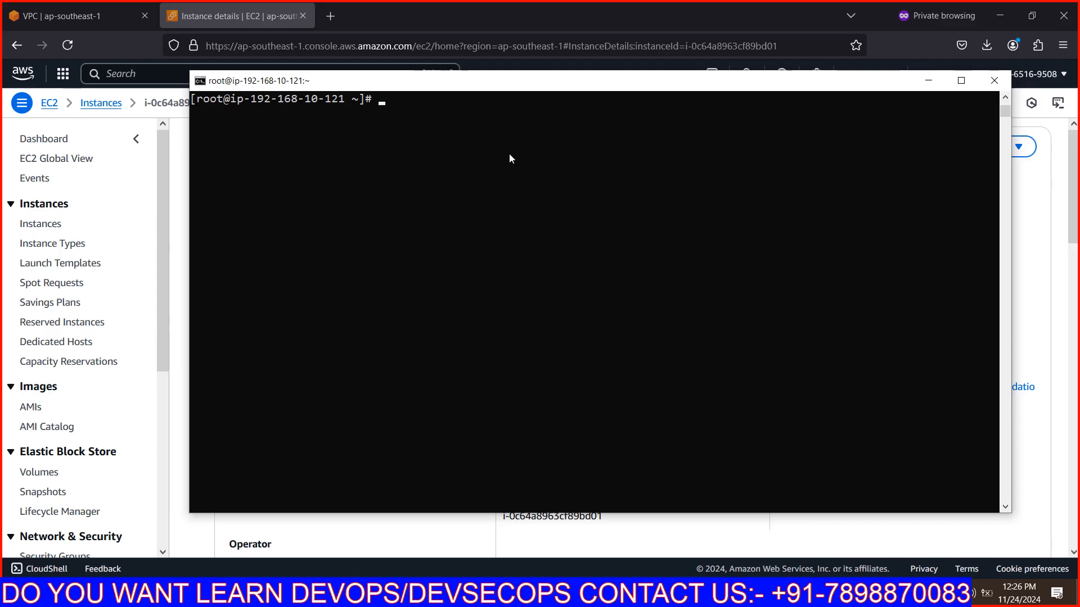
{"action": "left_click", "coordinate": [928, 81]}
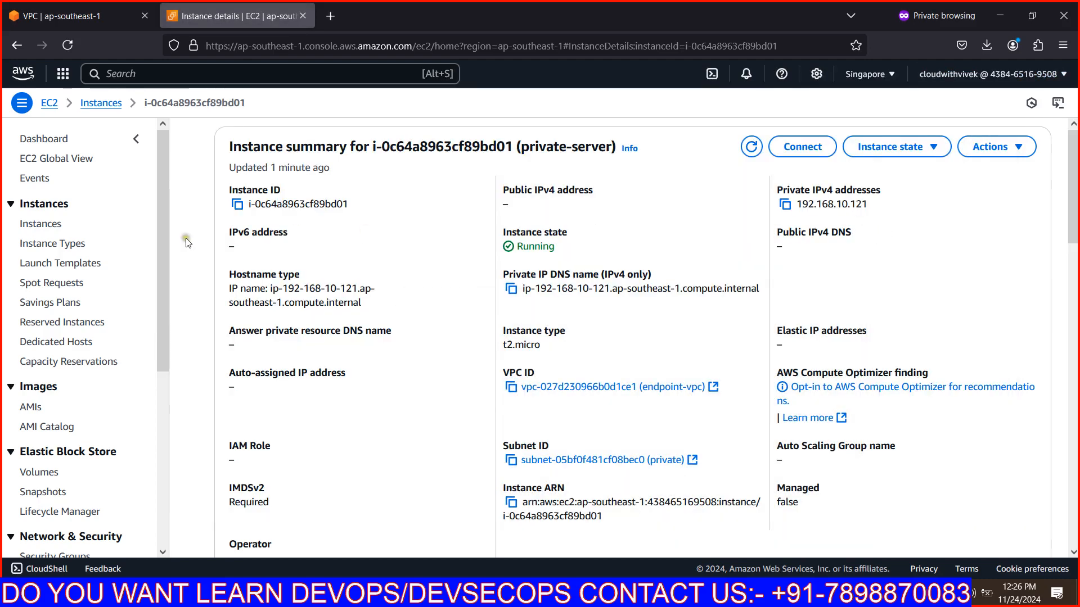
{"action": "left_click", "coordinate": [210, 71]}
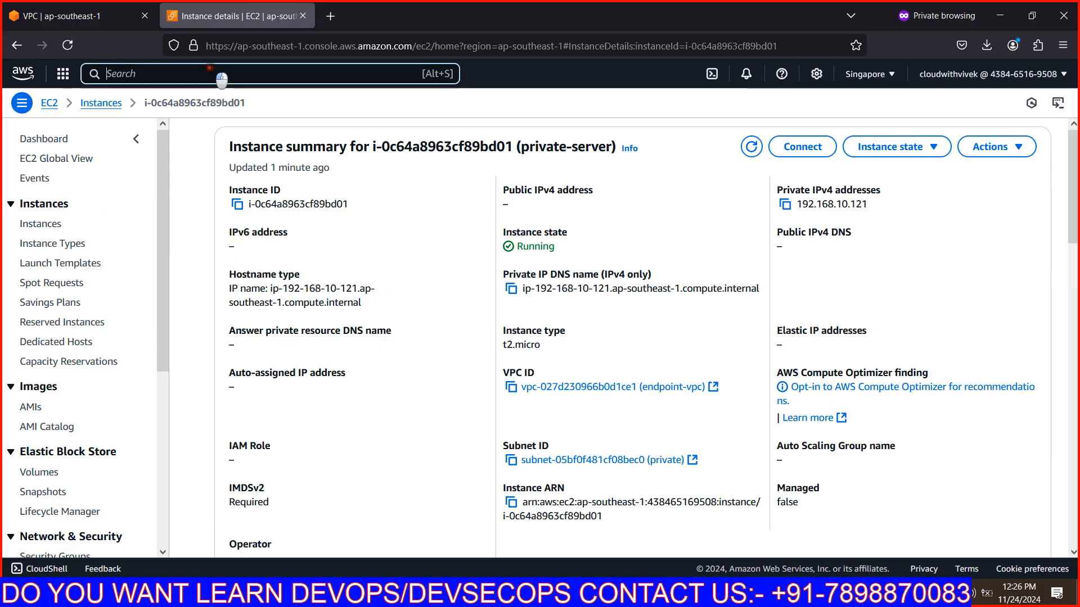
{"action": "type", "text": "s"}
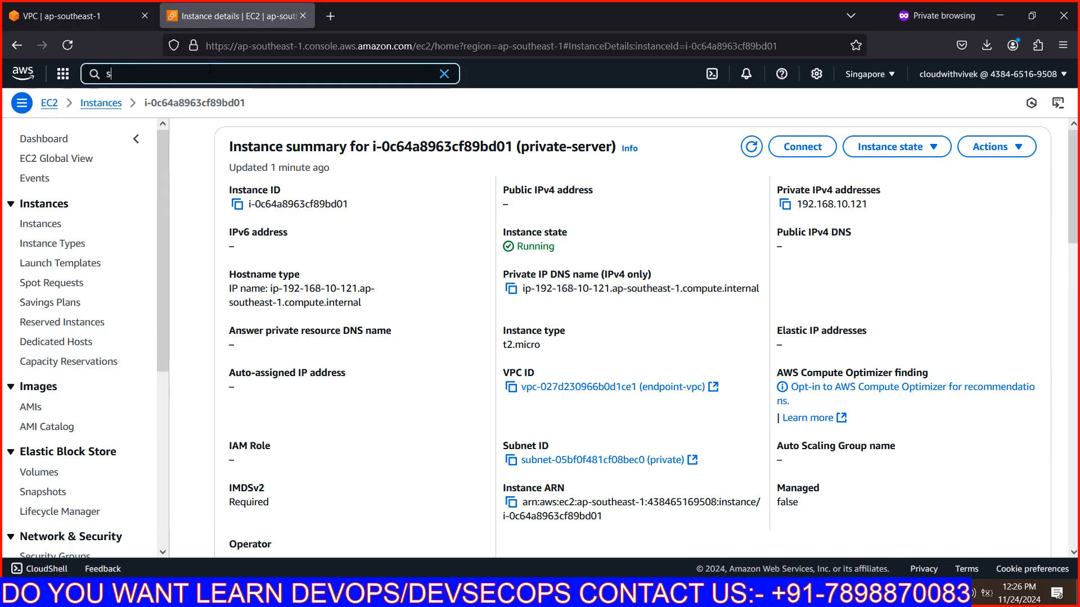
{"action": "key", "text": "BackSpace"}
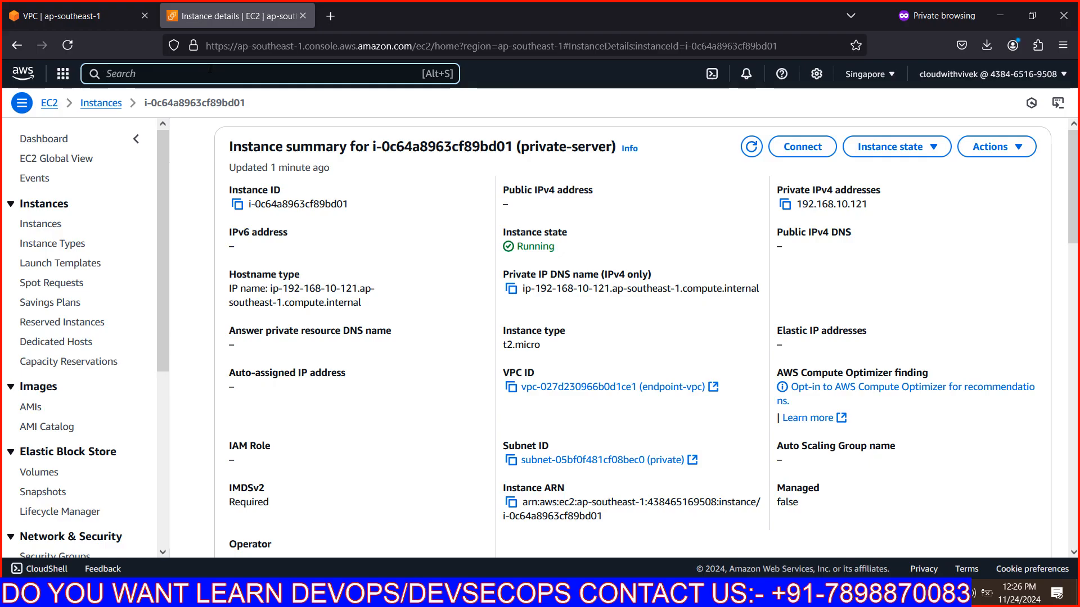
Step: Switch to the VPC endpoint diagram in Paint to review the public and private EC2 layout
{"action": "mouse_move", "coordinate": [638, 595]}
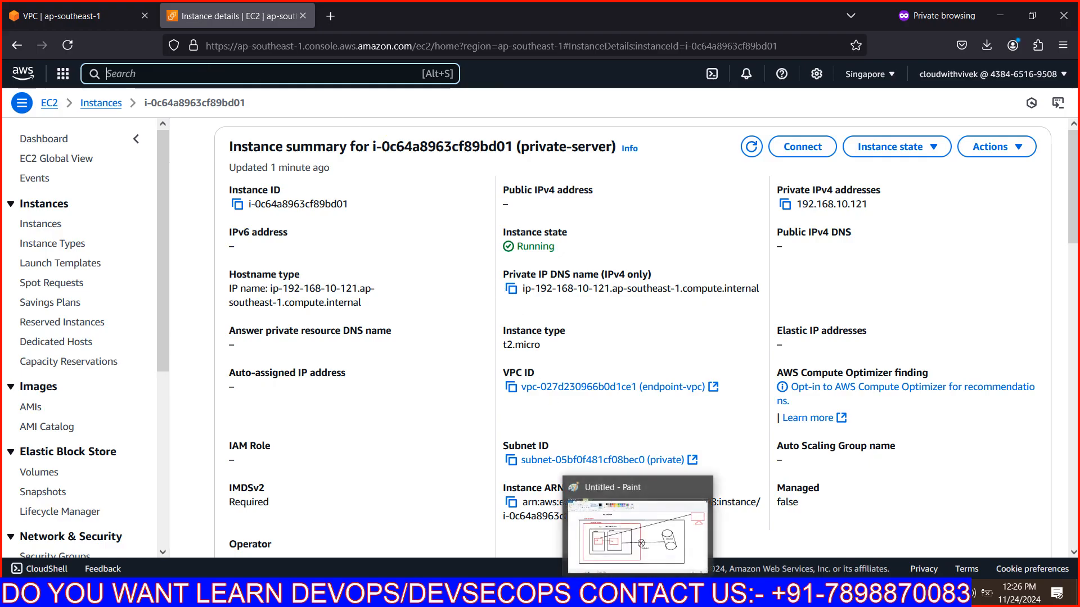
{"action": "mouse_move", "coordinate": [673, 595]}
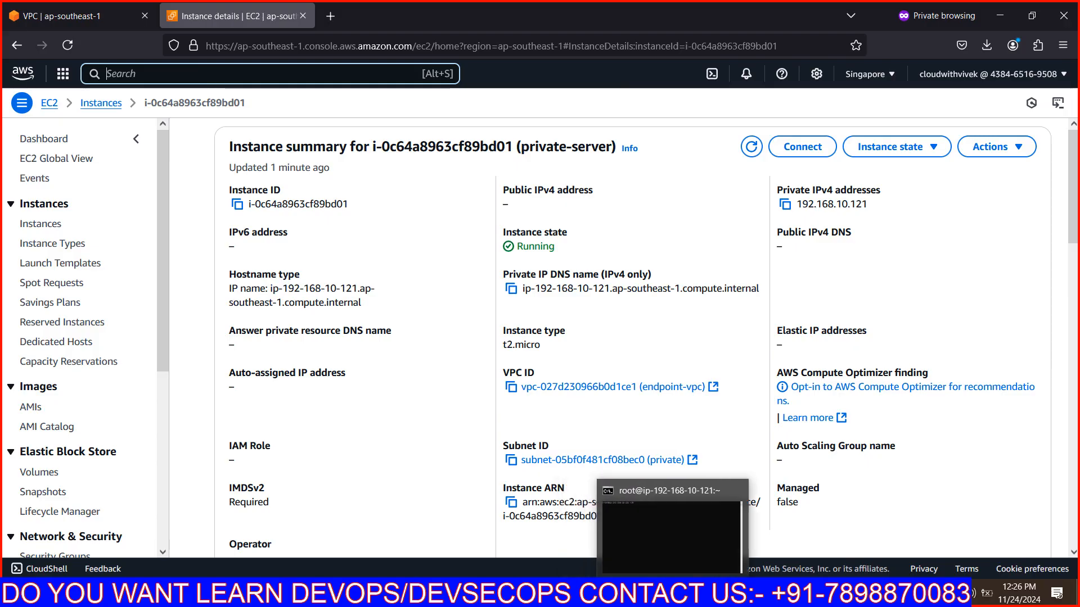
{"action": "left_click", "coordinate": [639, 595]}
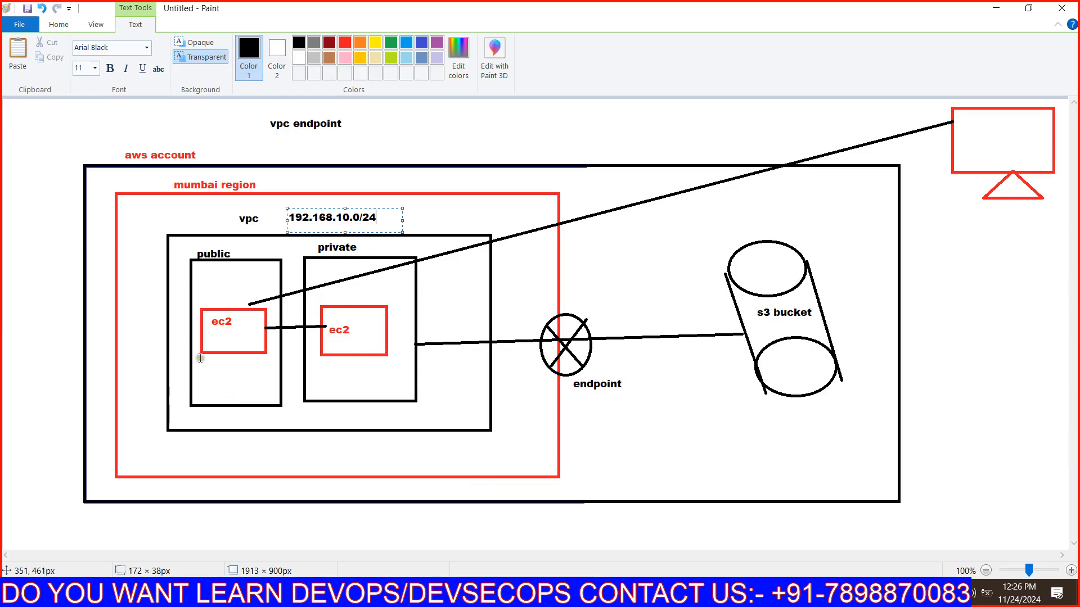
Step: Add the text labels "vim cloud.pem" and "chmod 700" beneath the public subnet's ec2 box in the diagram
{"action": "left_click_drag", "start_coordinate": [199, 356], "coordinate": [271, 380]}
{"action": "type", "text": "vim "}
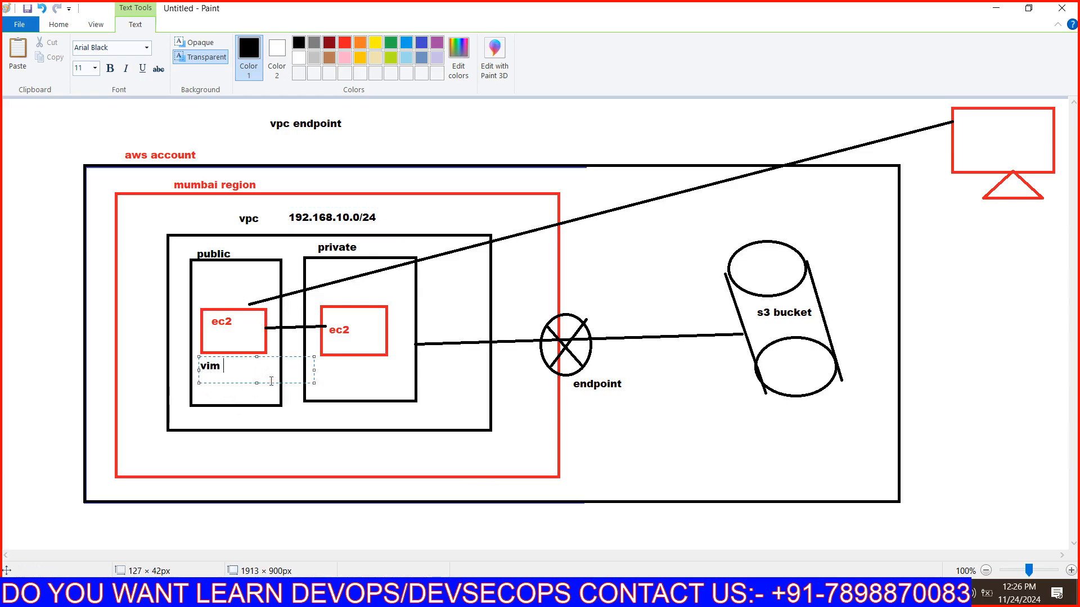
{"action": "type", "text": "cloud.pem"}
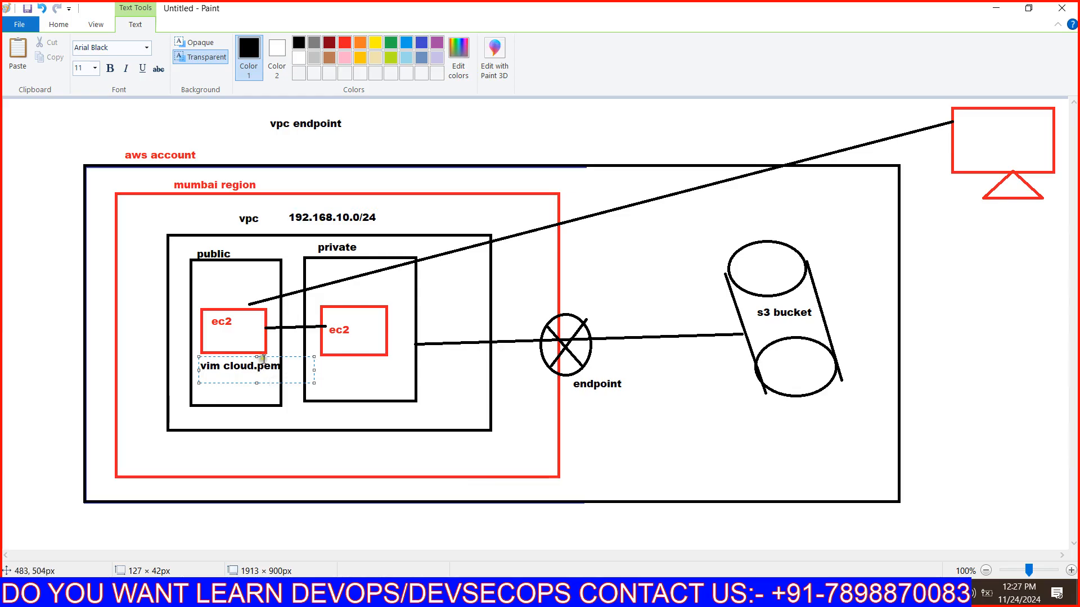
{"action": "left_click_drag", "start_coordinate": [274, 356], "coordinate": [270, 354]}
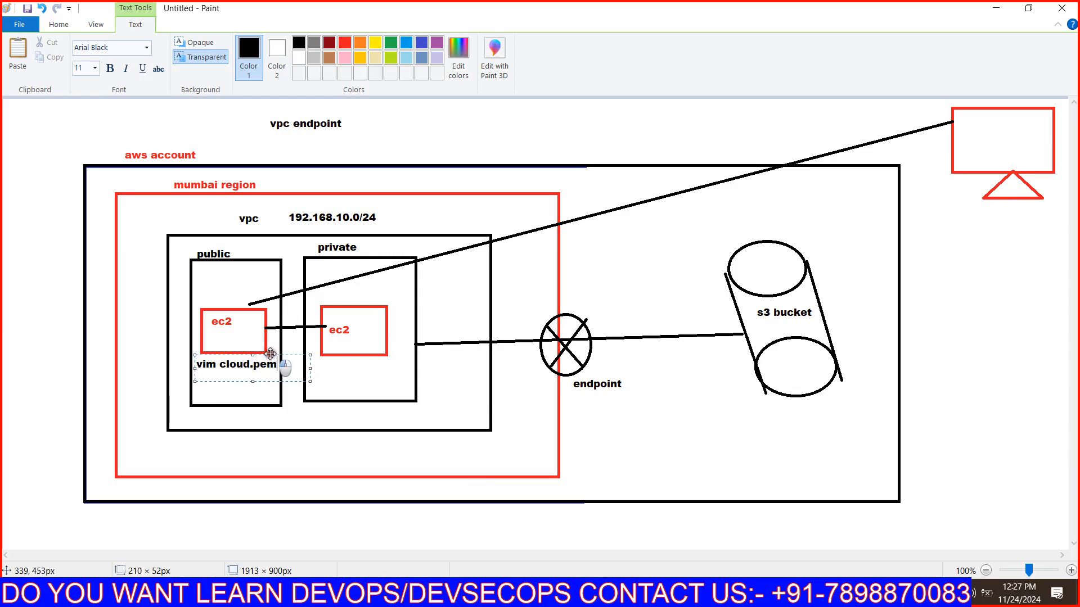
{"action": "left_click", "coordinate": [245, 403]}
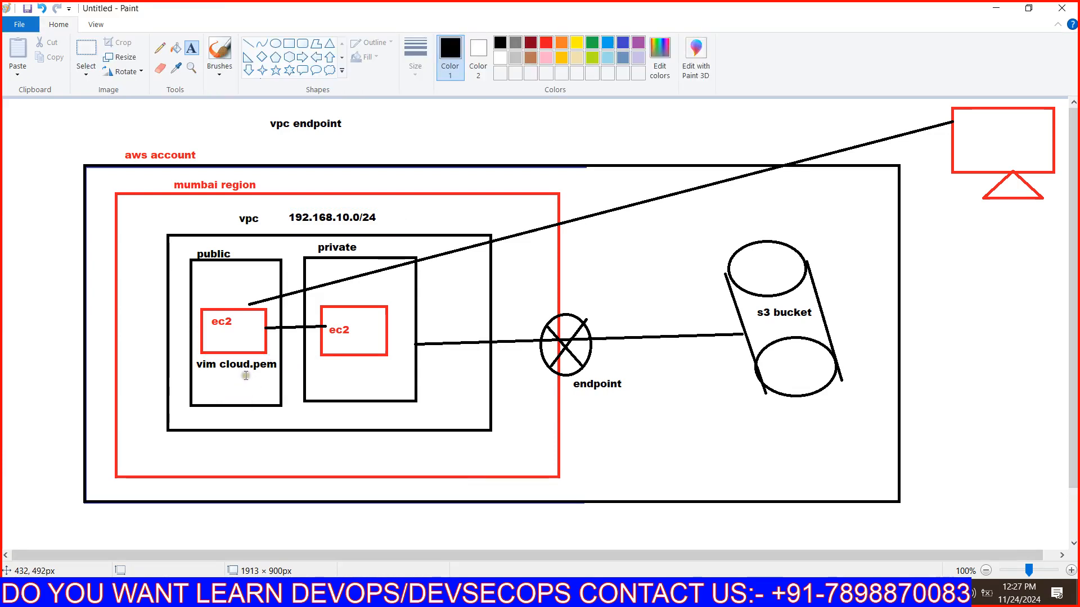
{"action": "left_click", "coordinate": [193, 380]}
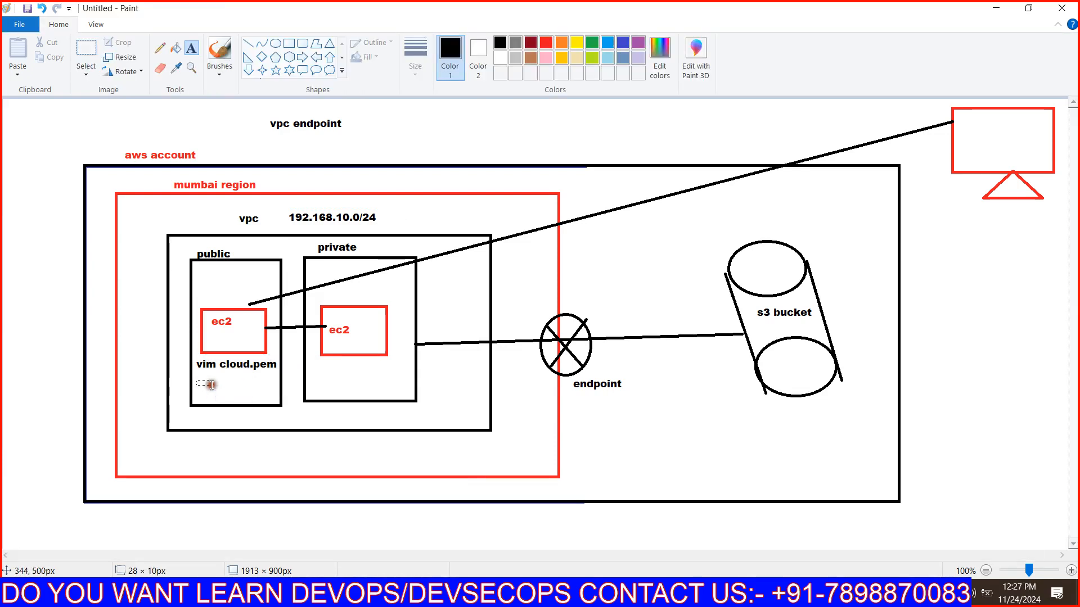
{"action": "type", "text": "chmod 700"}
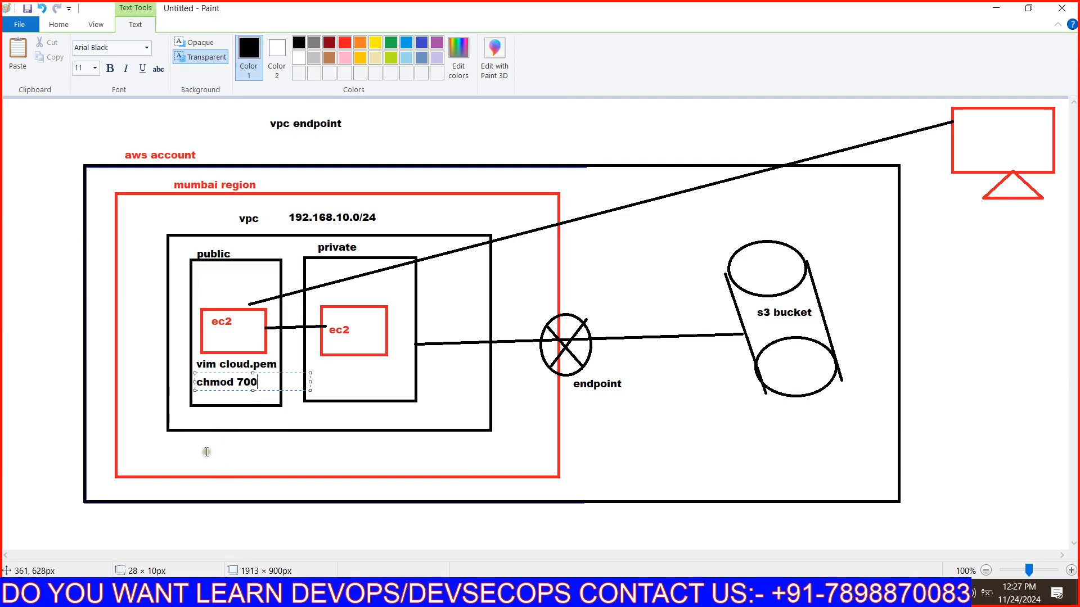
Step: Add the text "ssh ec2-user@private -i key.pem" below the VPC box in the diagram
{"action": "left_click_drag", "start_coordinate": [209, 437], "coordinate": [400, 456]}
{"action": "type", "text": "s"}
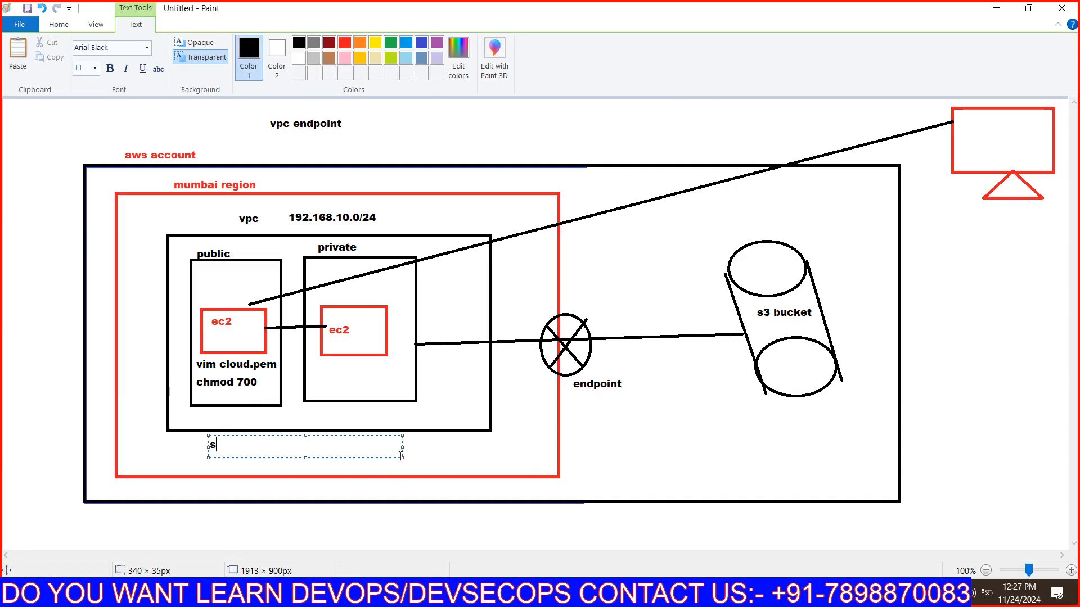
{"action": "type", "text": "sh ec2-u"}
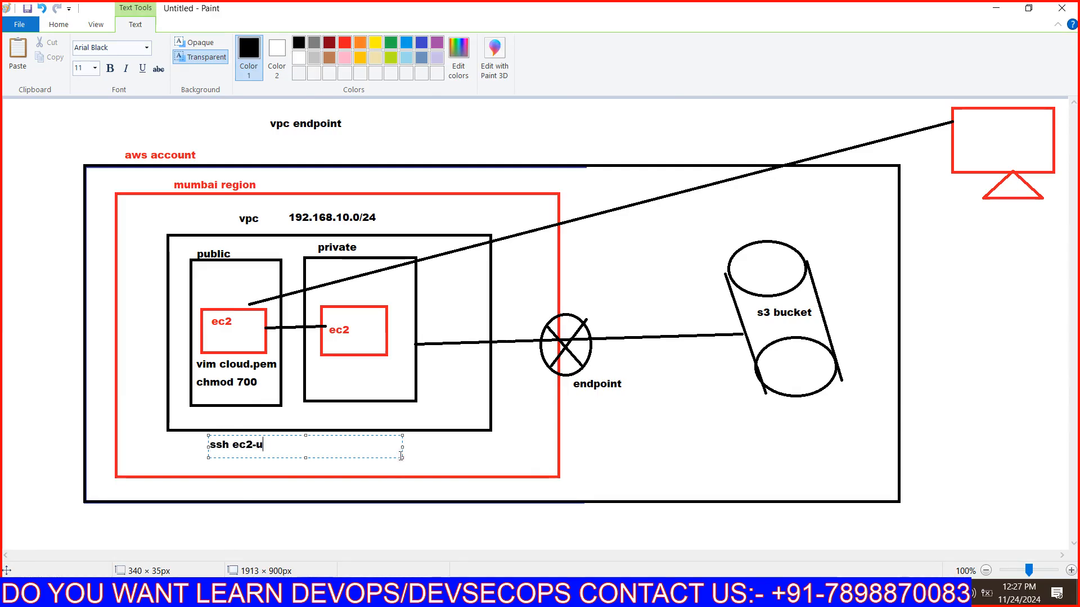
{"action": "type", "text": "ser@prui"}
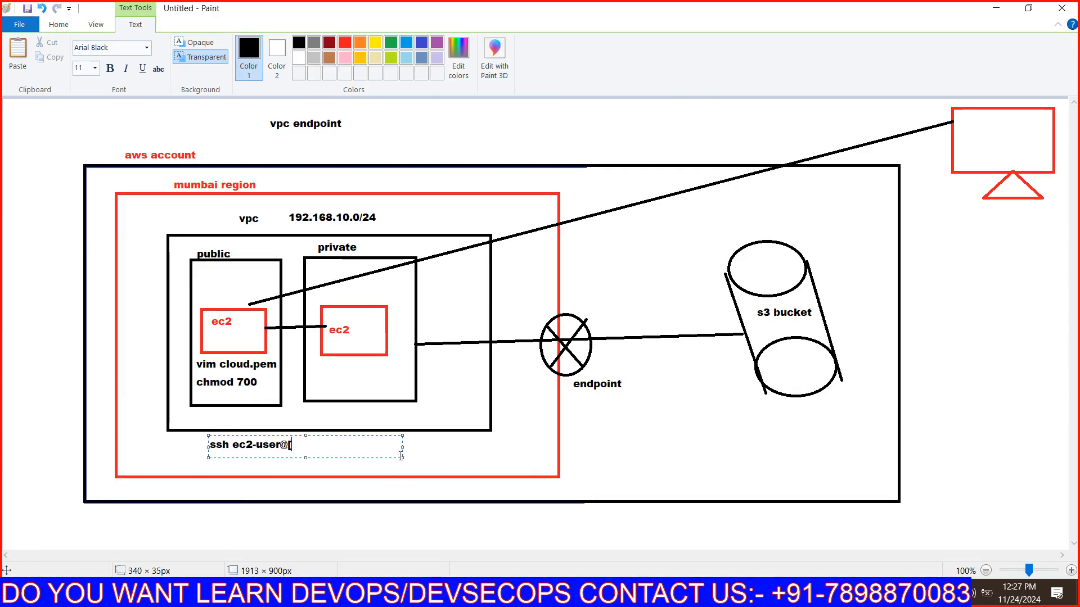
{"action": "key", "text": "BackSpace"}
{"action": "key", "text": "BackSpace"}
{"action": "type", "text": "ivate "}
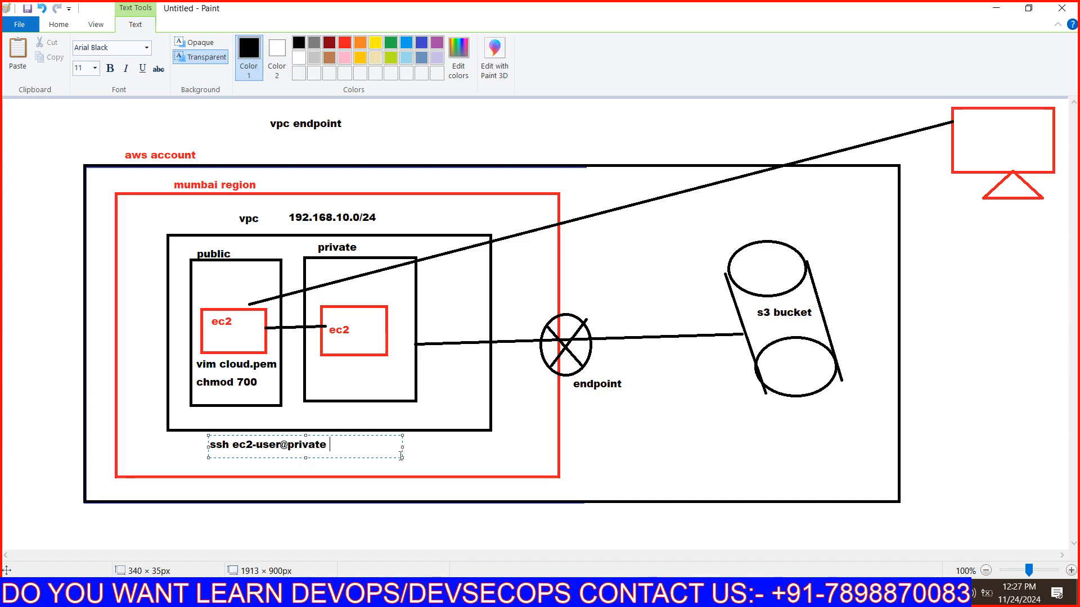
{"action": "type", "text": "-i key.pem"}
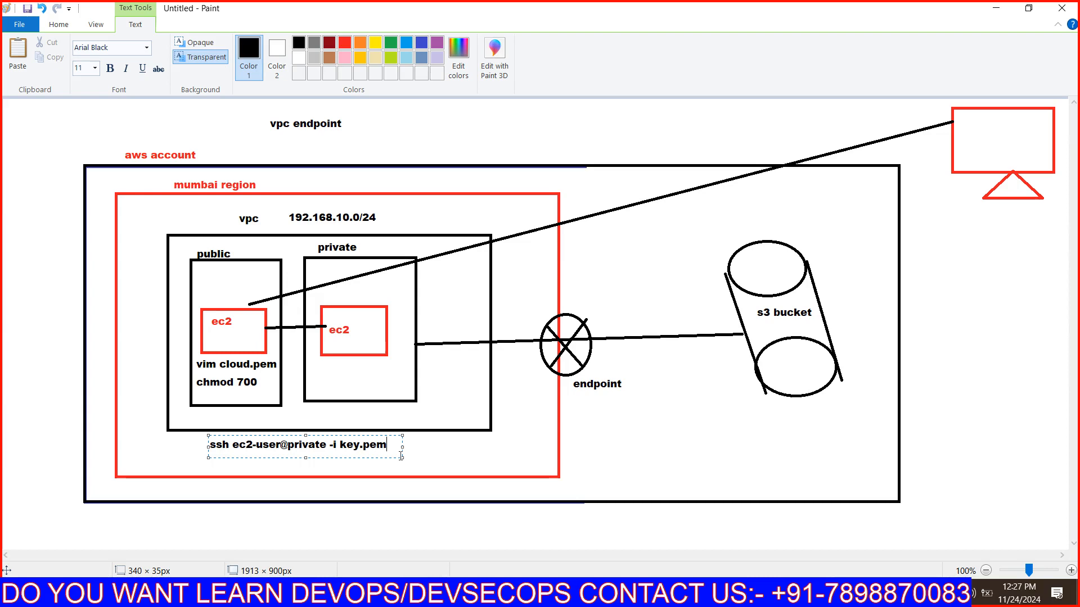
Step: Switch to the AWS console in the browser, open the S3 service and start creating a bucket
{"action": "left_click", "coordinate": [557, 593]}
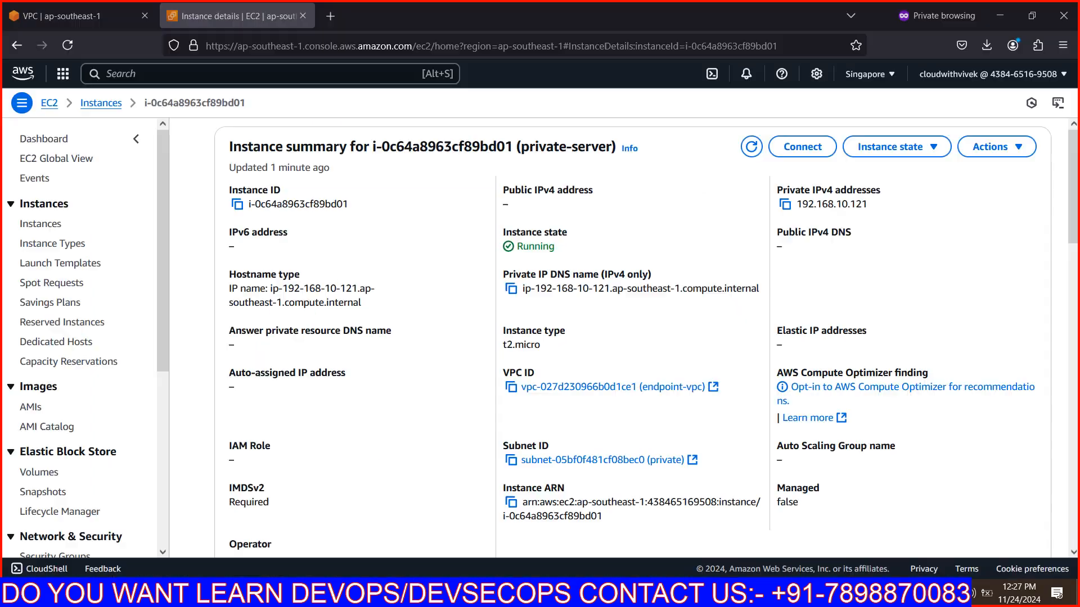
{"action": "left_click", "coordinate": [61, 17]}
{"action": "left_click", "coordinate": [194, 75]}
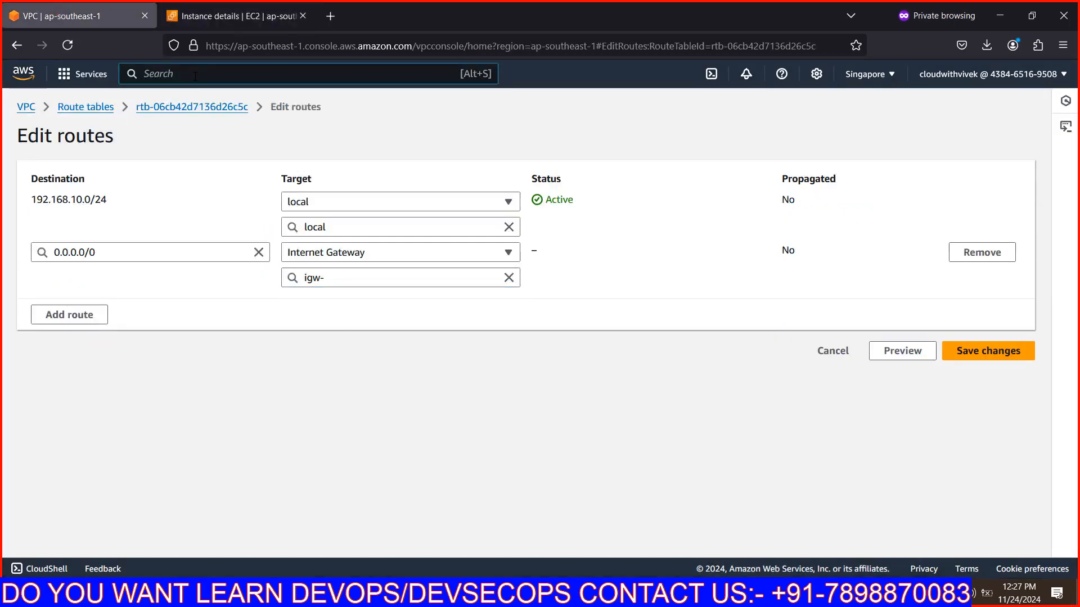
{"action": "type", "text": "s3"}
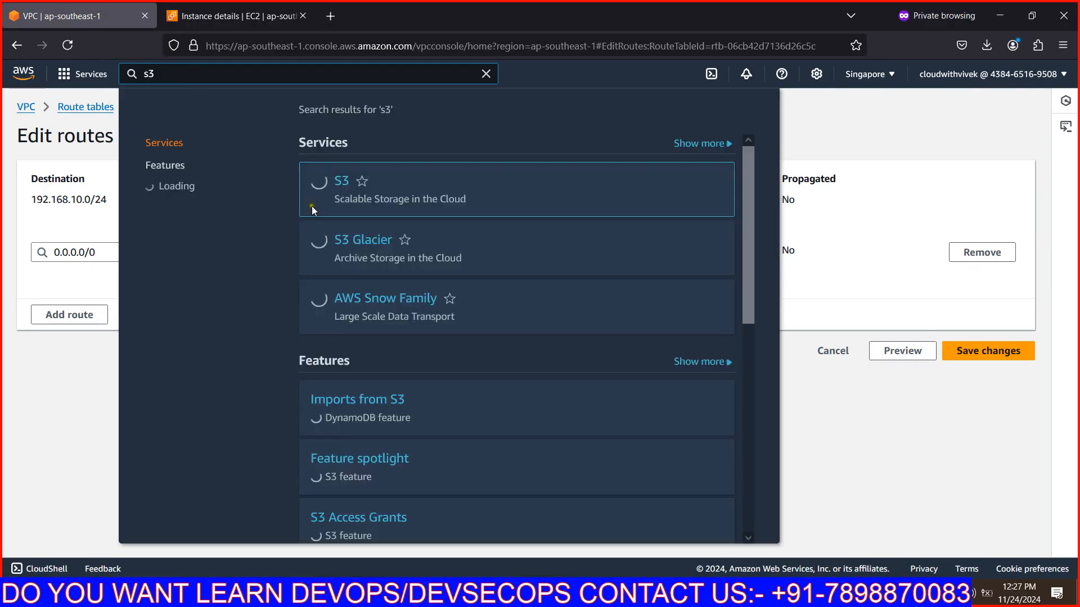
{"action": "left_click", "coordinate": [341, 181]}
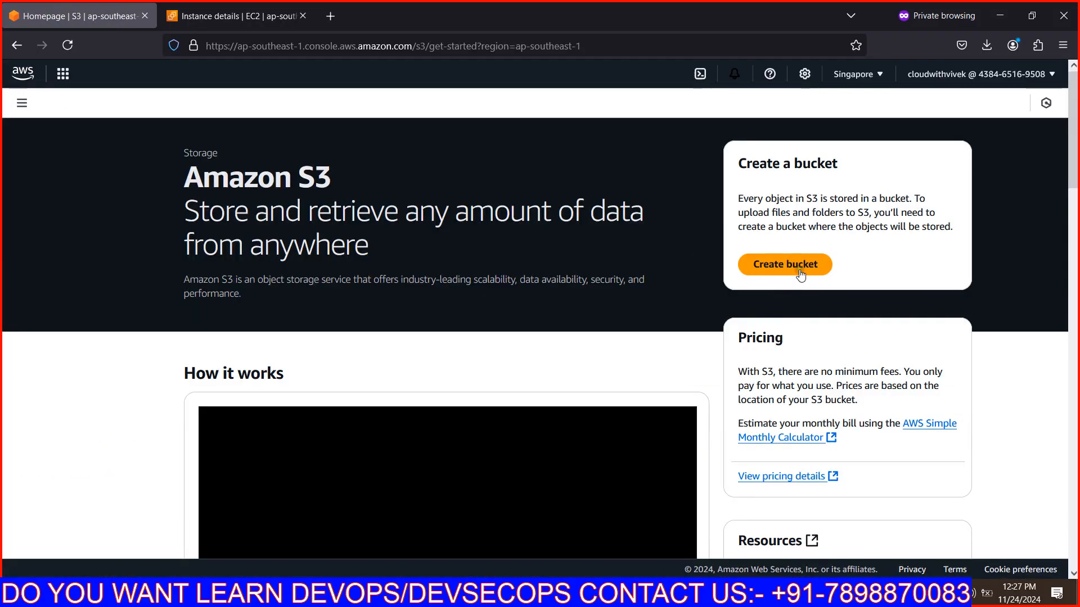
{"action": "left_click", "coordinate": [796, 271]}
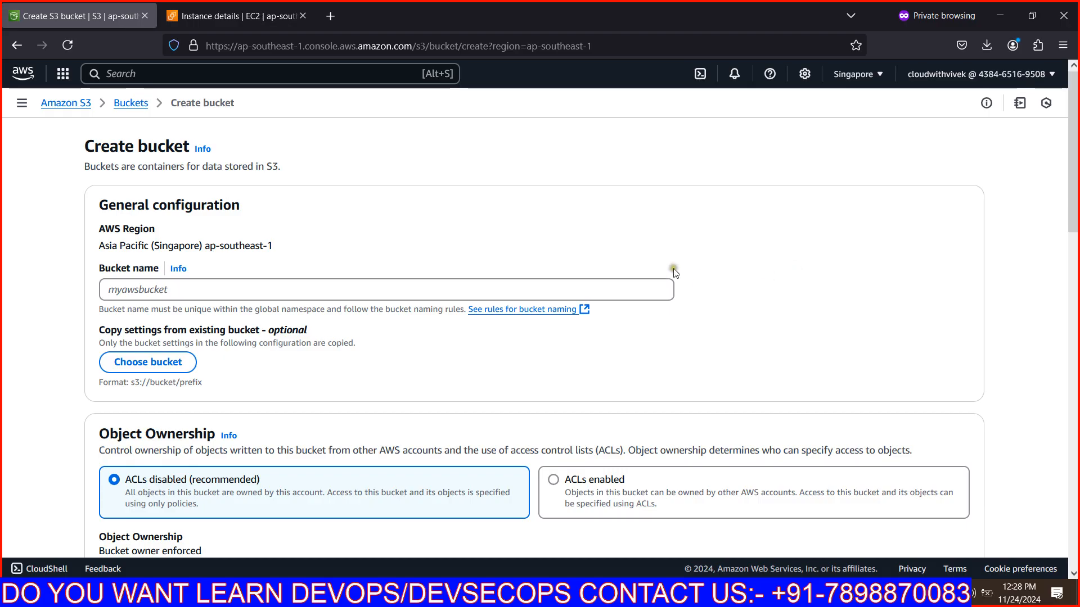
Step: Name the new bucket with the account owner's first name followed by 787472
{"action": "left_click", "coordinate": [320, 299]}
{"action": "type", "text": "vivek"}
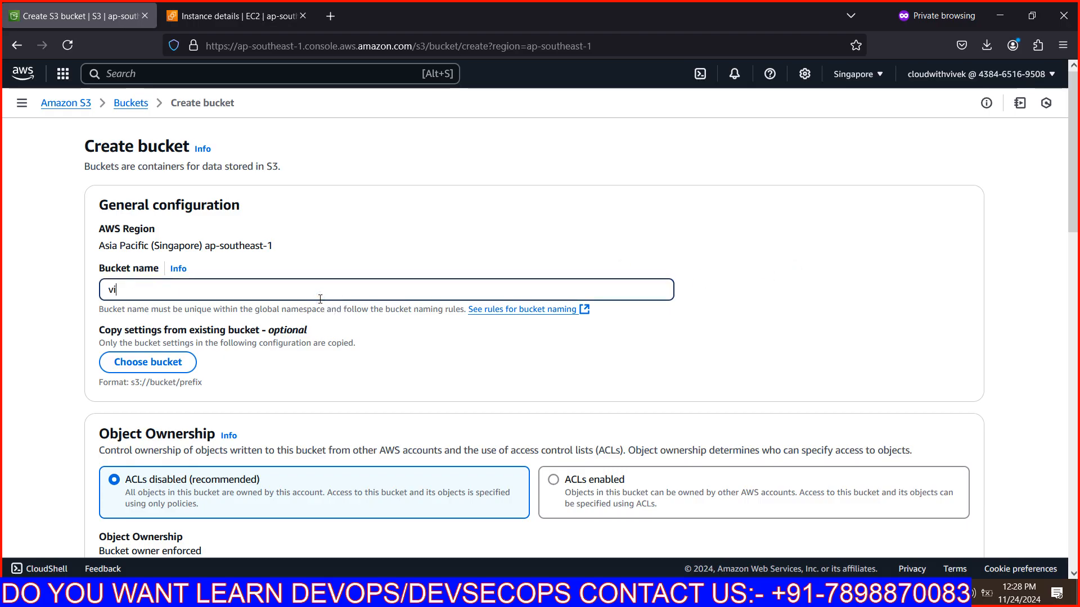
{"action": "key", "text": "BackSpace"}
{"action": "key", "text": "BackSpace"}
{"action": "type", "text": "ek787472"}
Step: Review the ownership, public access, versioning and encryption settings, keep the defaults and create the bucket
{"action": "scroll", "coordinate": [318, 301], "scroll_direction": "down", "scroll_amount": 3}
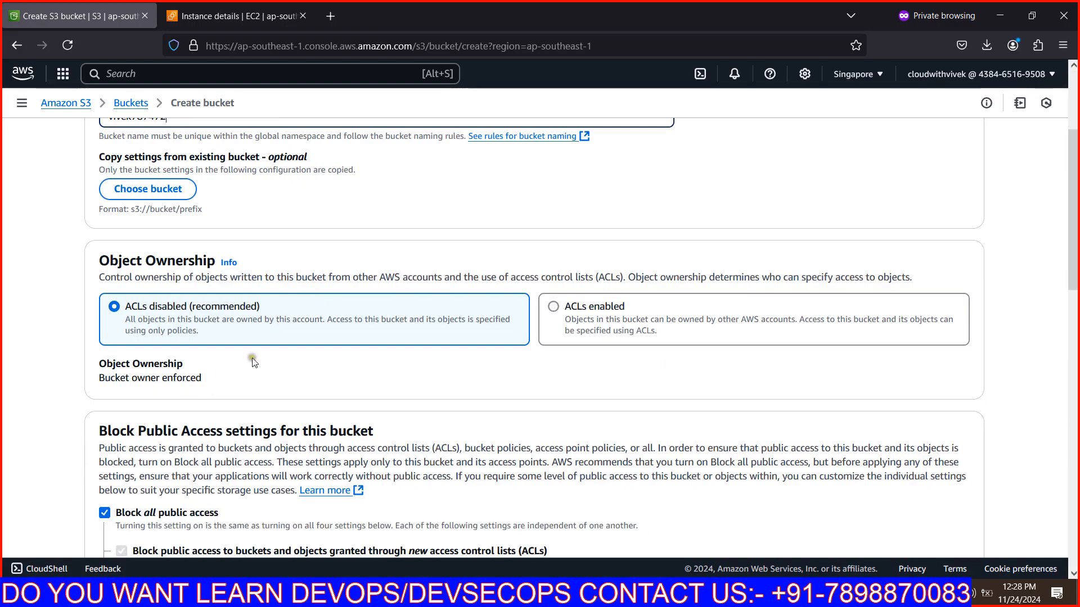
{"action": "scroll", "coordinate": [212, 354], "scroll_direction": "down", "scroll_amount": 3}
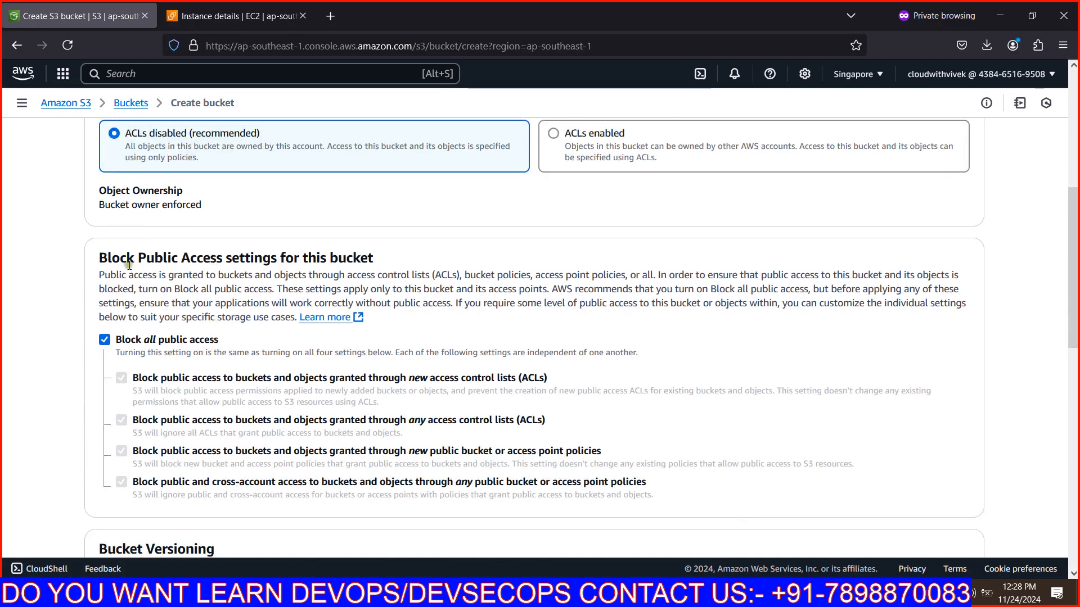
{"action": "left_click_drag", "start_coordinate": [99, 257], "coordinate": [385, 258]}
{"action": "left_click", "coordinate": [388, 258]}
{"action": "scroll", "coordinate": [162, 441], "scroll_direction": "down", "scroll_amount": 3}
{"action": "scroll", "coordinate": [163, 442], "scroll_direction": "down", "scroll_amount": 3}
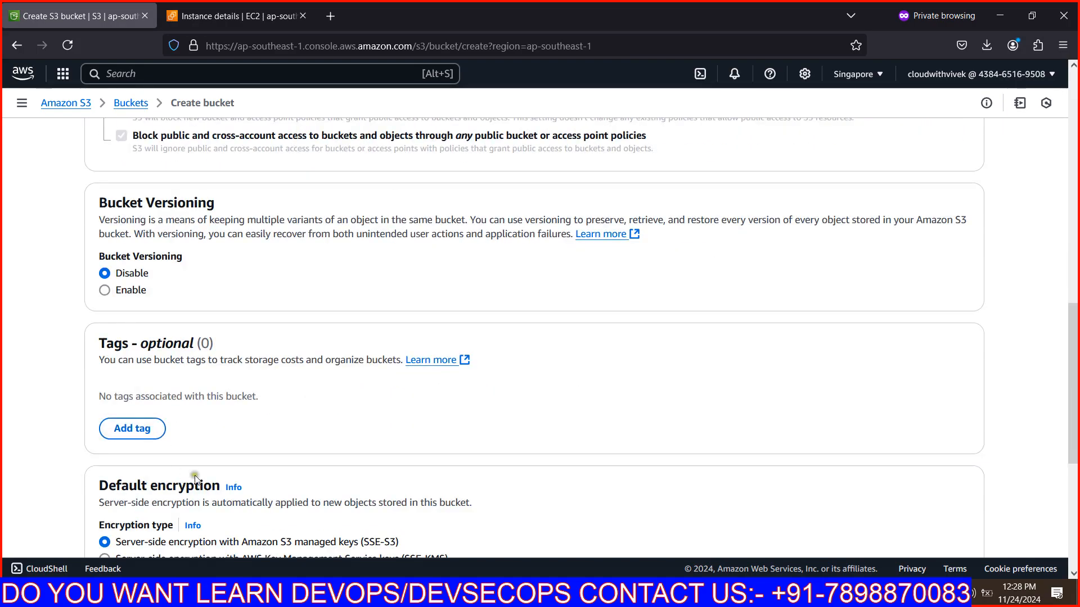
{"action": "scroll", "coordinate": [192, 466], "scroll_direction": "down", "scroll_amount": 3}
{"action": "scroll", "coordinate": [193, 467], "scroll_direction": "down", "scroll_amount": 2}
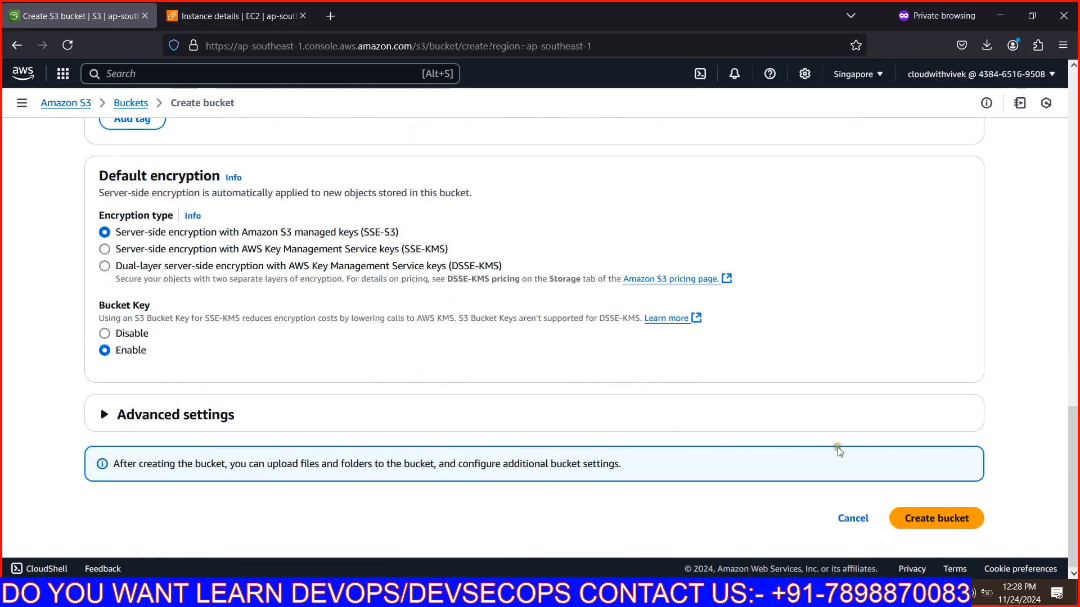
{"action": "left_click", "coordinate": [926, 528]}
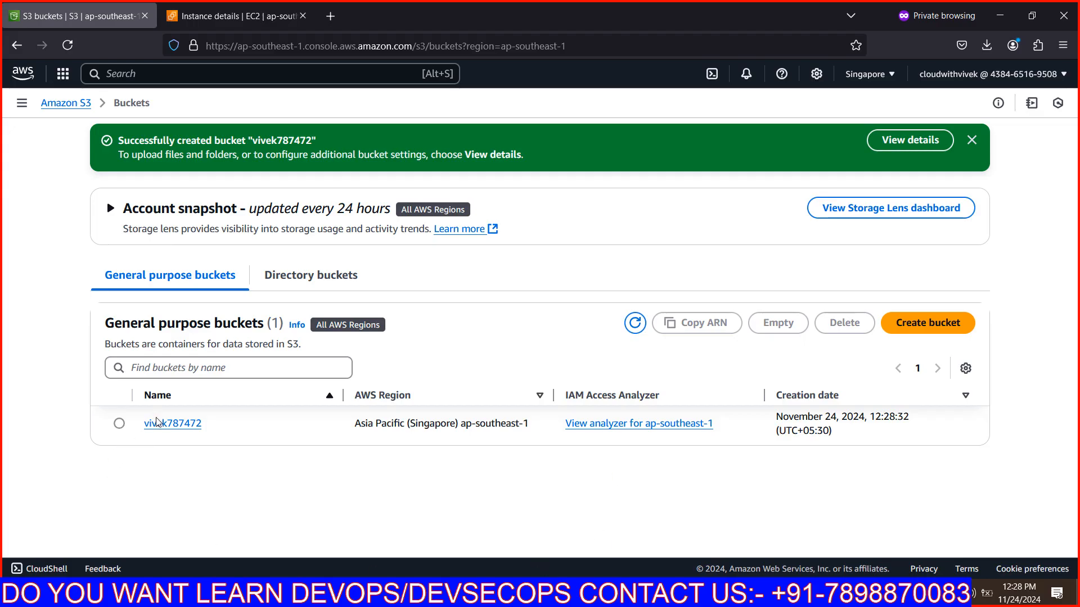
Step: Switch to the private-server terminal, list the S3 buckets with aws s3 ls and start aws configure
{"action": "key", "text": "alt+Tab"}
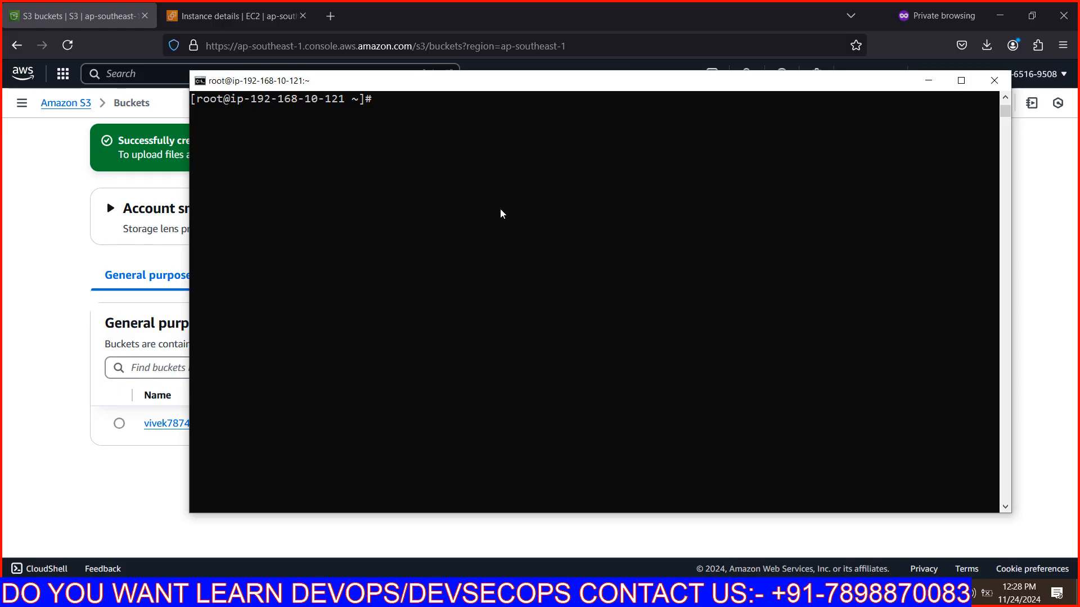
{"action": "type", "text": "aws s3 ls"}
{"action": "key", "text": "Return"}
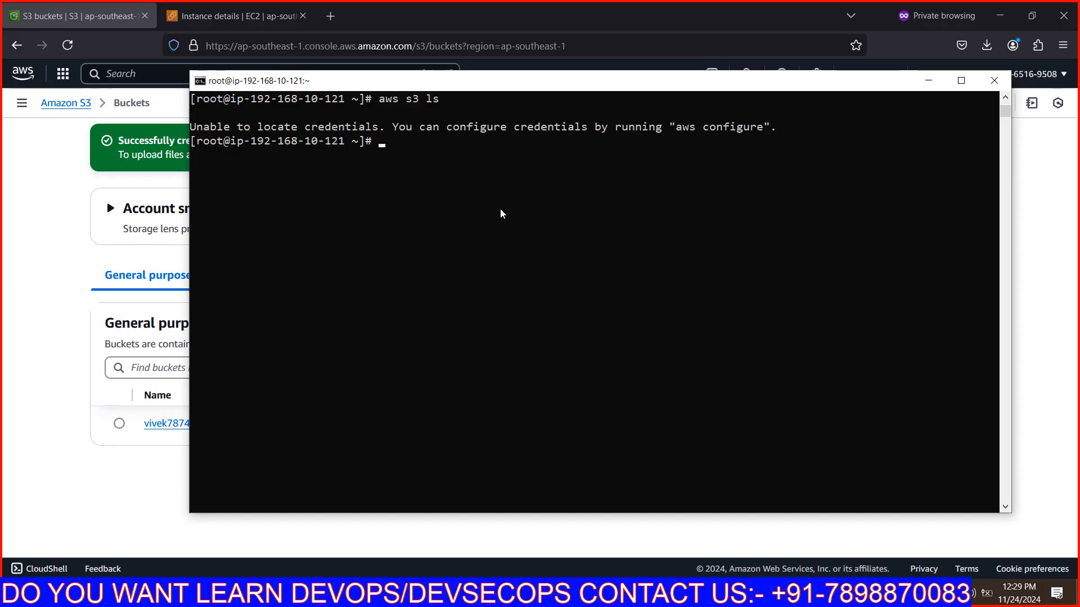
{"action": "type", "text": "aws configure"}
{"action": "key", "text": "Return"}
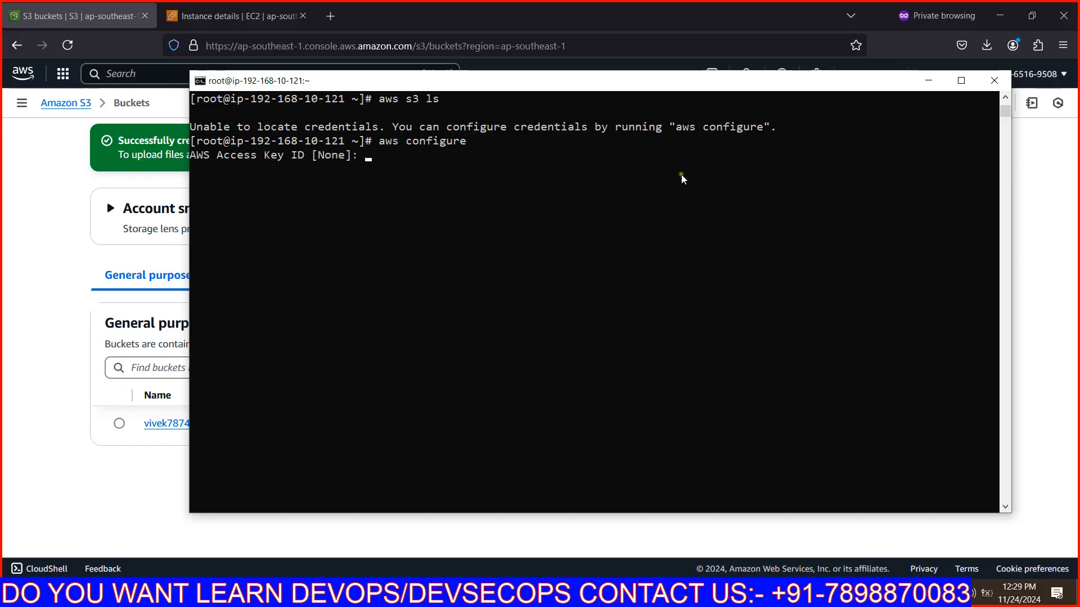
Step: Return to the AWS console and open the IAM user's Security credentials page at the Access keys section
{"action": "left_click", "coordinate": [930, 85]}
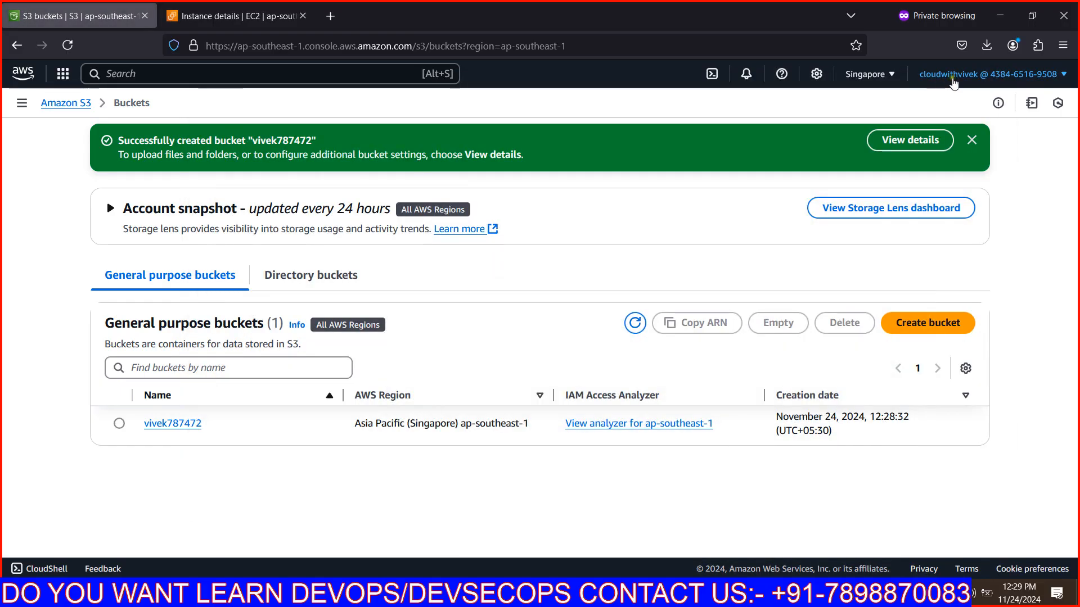
{"action": "left_click", "coordinate": [959, 75]}
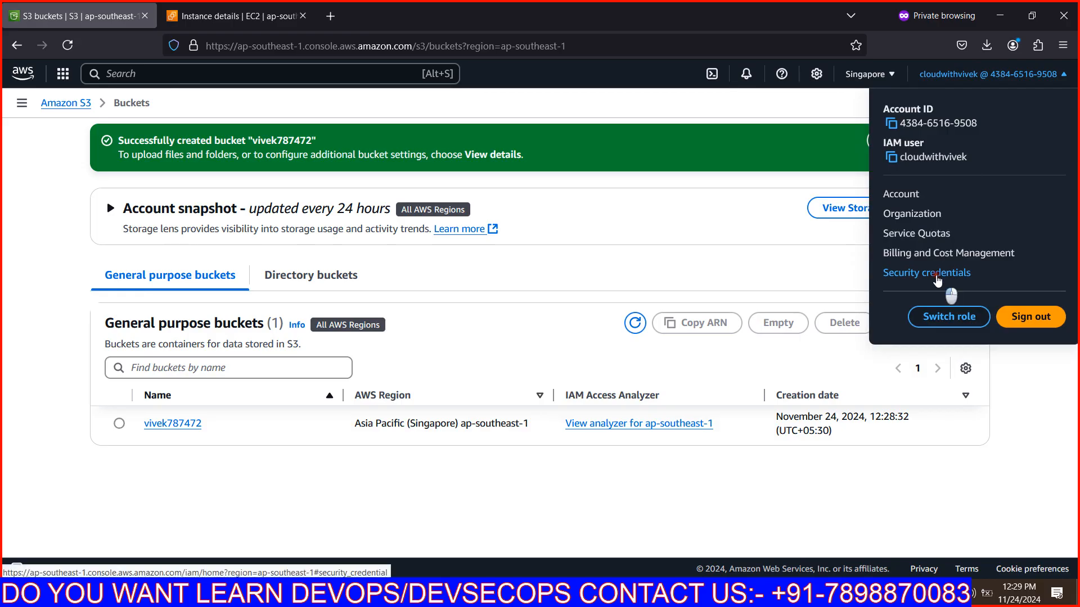
{"action": "left_click", "coordinate": [934, 277]}
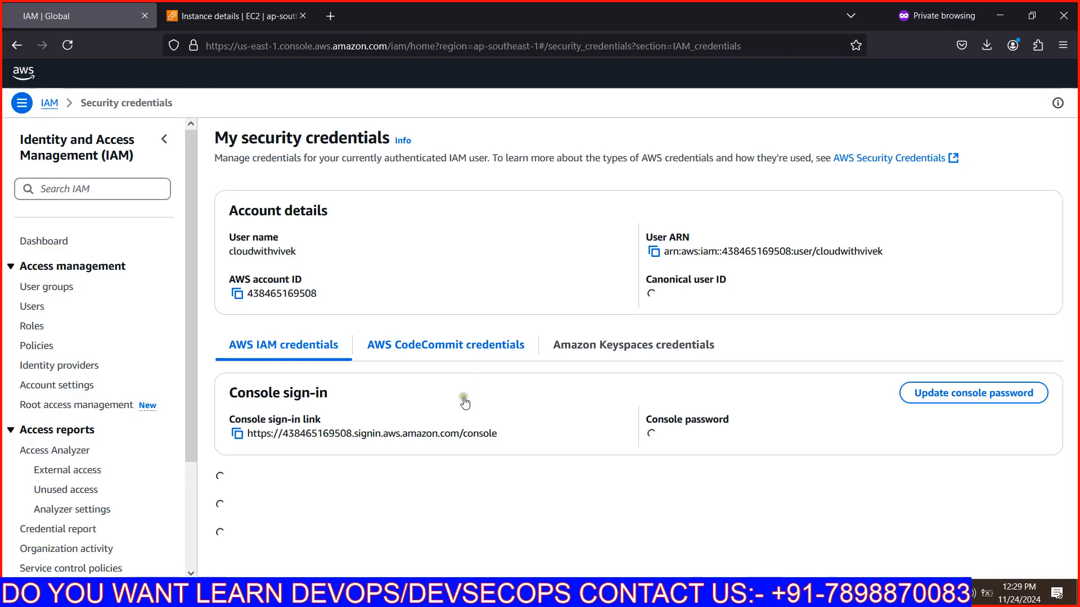
{"action": "scroll", "coordinate": [464, 402], "scroll_direction": "down", "scroll_amount": 6}
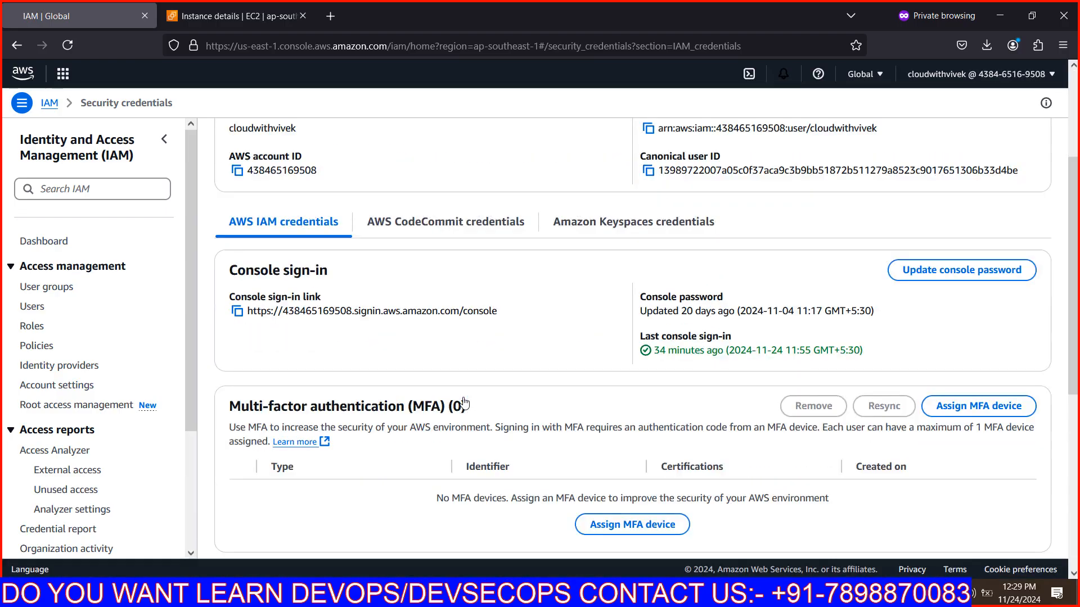
{"action": "scroll", "coordinate": [464, 403], "scroll_direction": "down", "scroll_amount": 3}
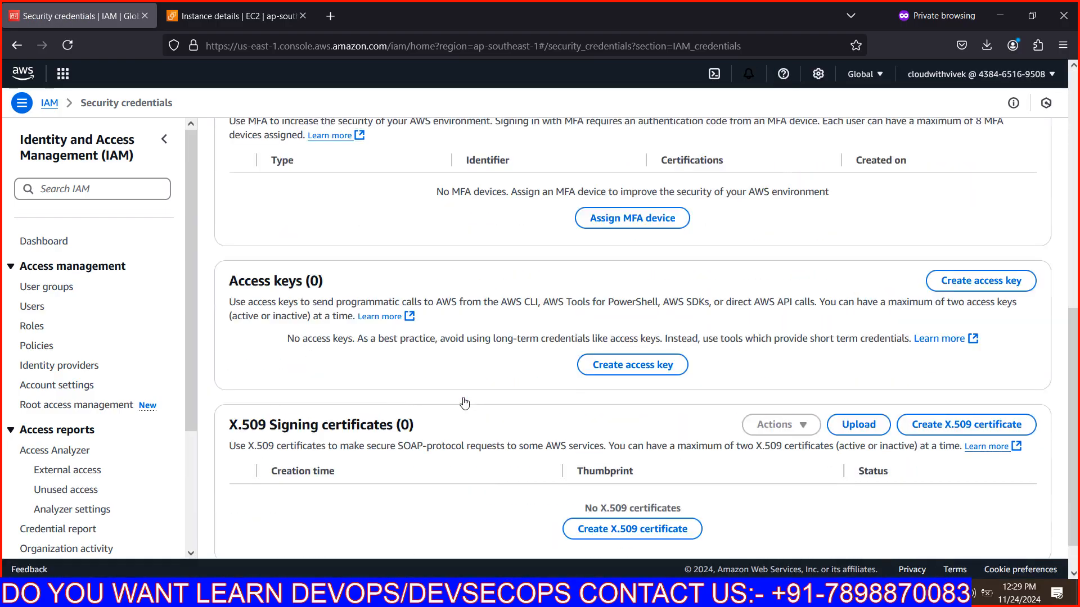
{"action": "scroll", "coordinate": [464, 402], "scroll_direction": "down", "scroll_amount": 1}
{"action": "left_click_drag", "start_coordinate": [238, 241], "coordinate": [320, 242]}
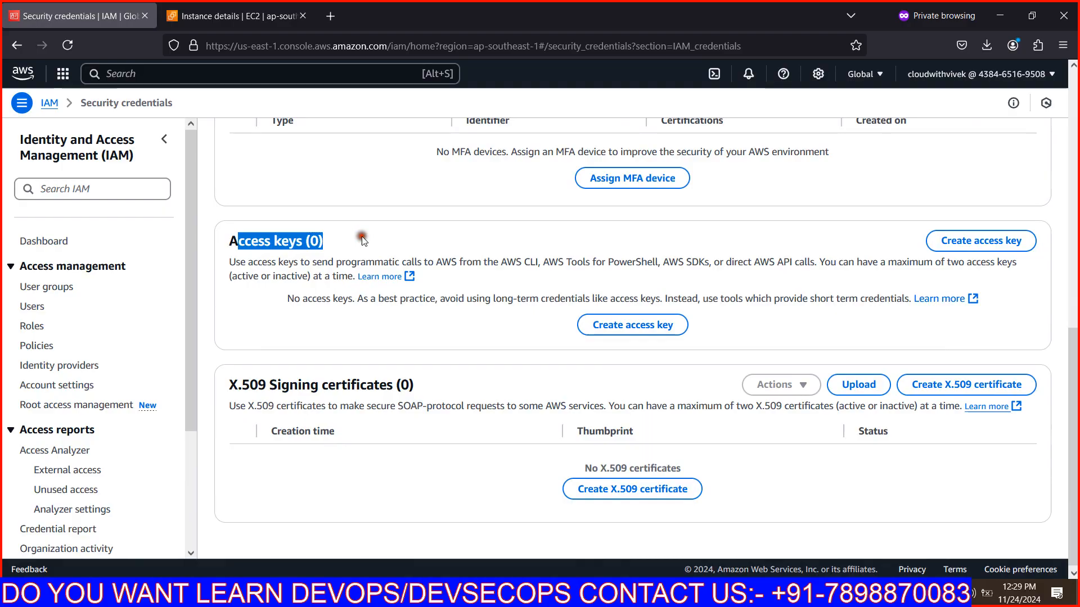
{"action": "left_click", "coordinate": [319, 242]}
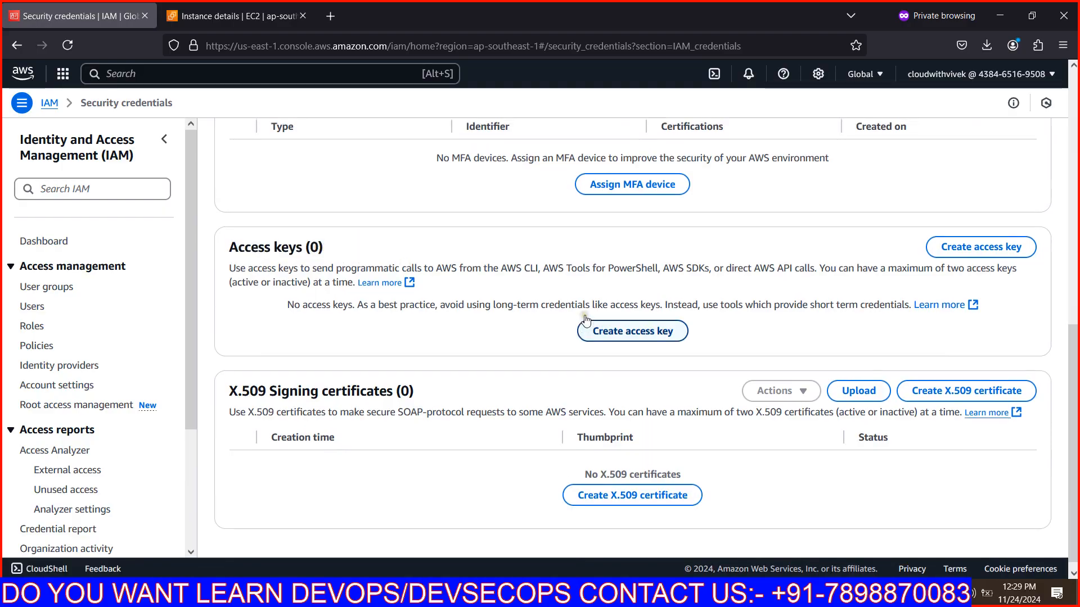
Step: Review where Security credentials is found in the account options, then return to the Access keys section
{"action": "scroll", "coordinate": [585, 319], "scroll_direction": "up", "scroll_amount": 6}
{"action": "left_click", "coordinate": [975, 74]}
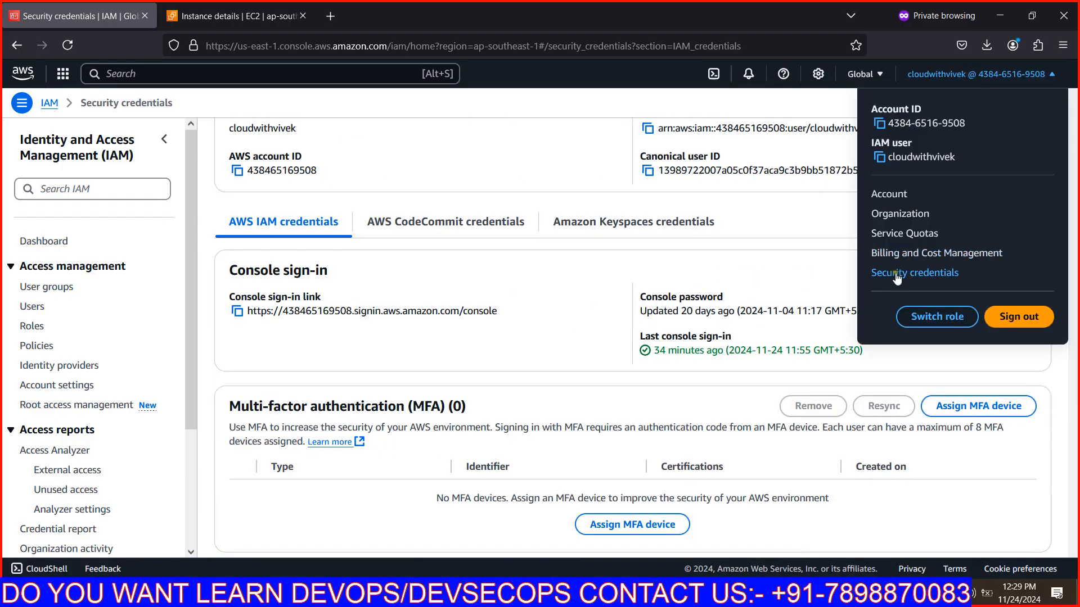
{"action": "left_click", "coordinate": [405, 154]}
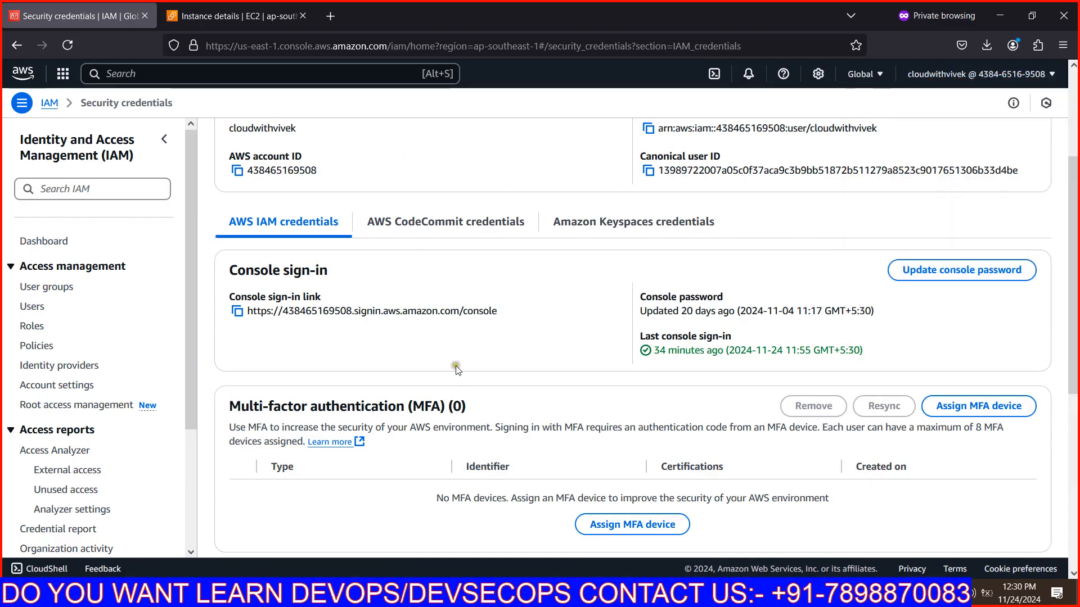
{"action": "scroll", "coordinate": [456, 369], "scroll_direction": "down", "scroll_amount": 6}
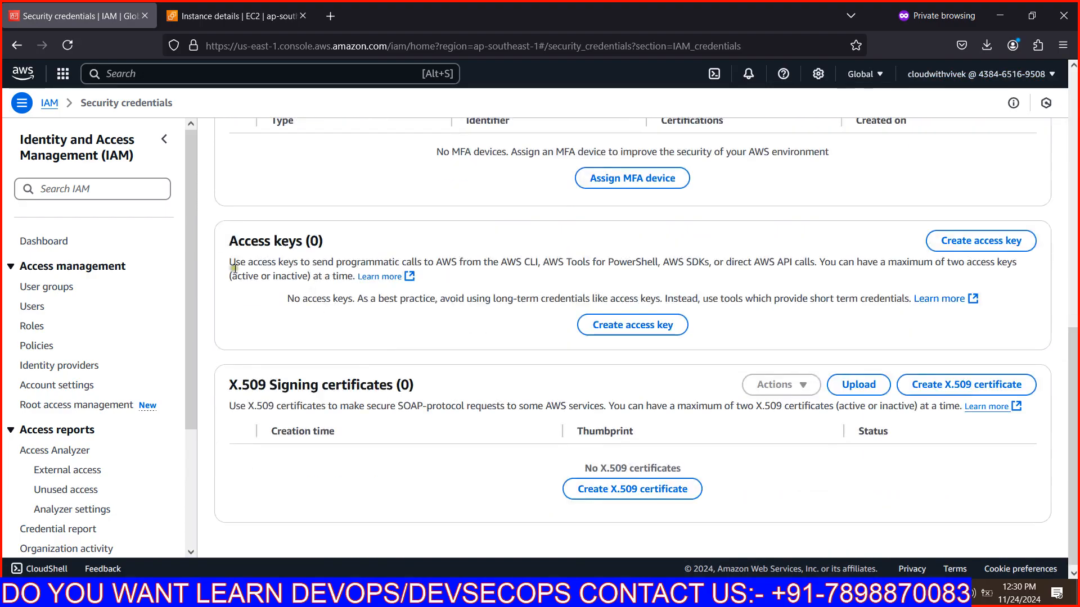
Step: Start creating an access key for the Command Line Interface (CLI) use case and acknowledge the recommendation to proceed
{"action": "left_click_drag", "start_coordinate": [231, 241], "coordinate": [331, 242]}
{"action": "left_click", "coordinate": [335, 243]}
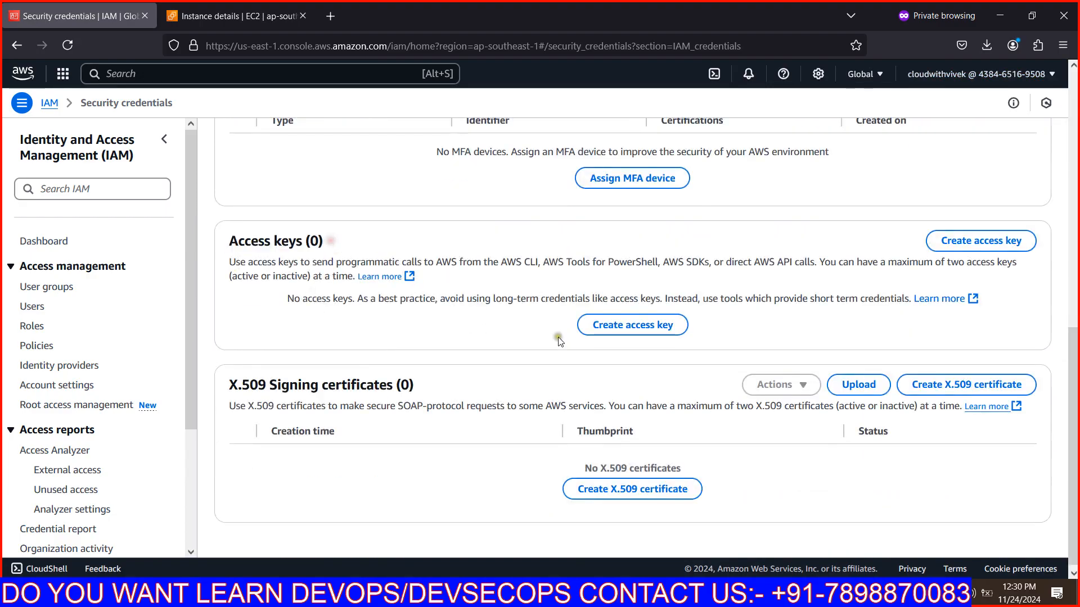
{"action": "left_click", "coordinate": [624, 334]}
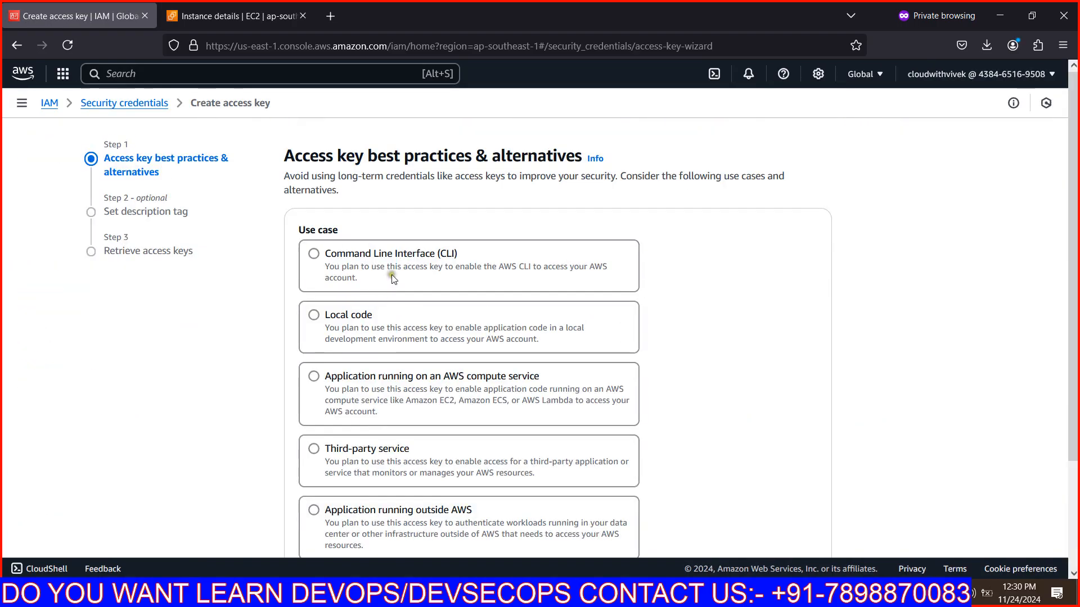
{"action": "scroll", "coordinate": [391, 275], "scroll_direction": "down", "scroll_amount": 2}
{"action": "scroll", "coordinate": [362, 270], "scroll_direction": "up", "scroll_amount": 2}
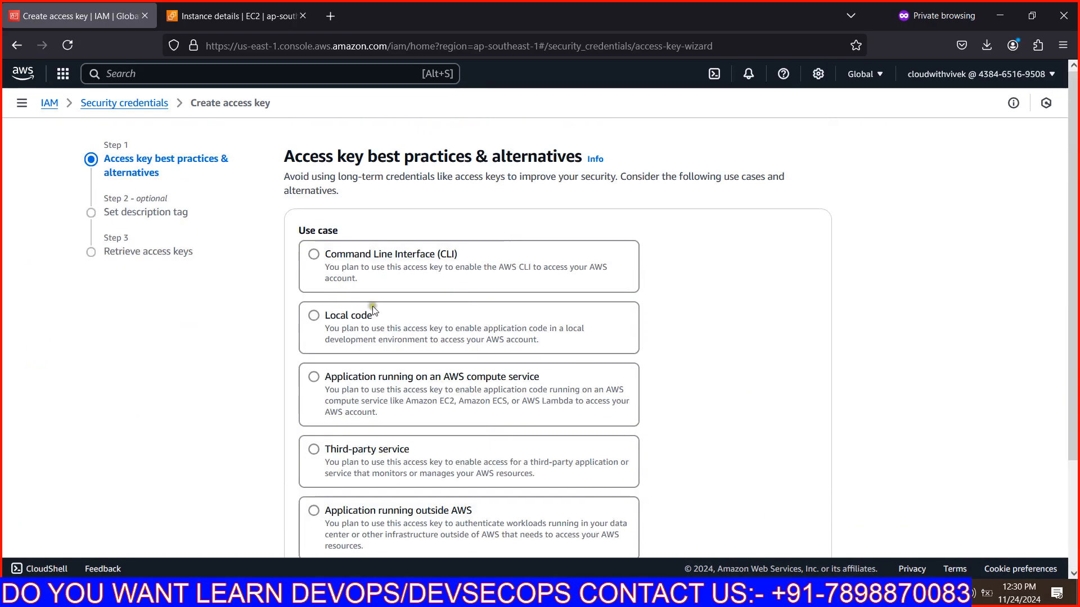
{"action": "left_click", "coordinate": [316, 255]}
{"action": "scroll", "coordinate": [589, 307], "scroll_direction": "down", "scroll_amount": 5}
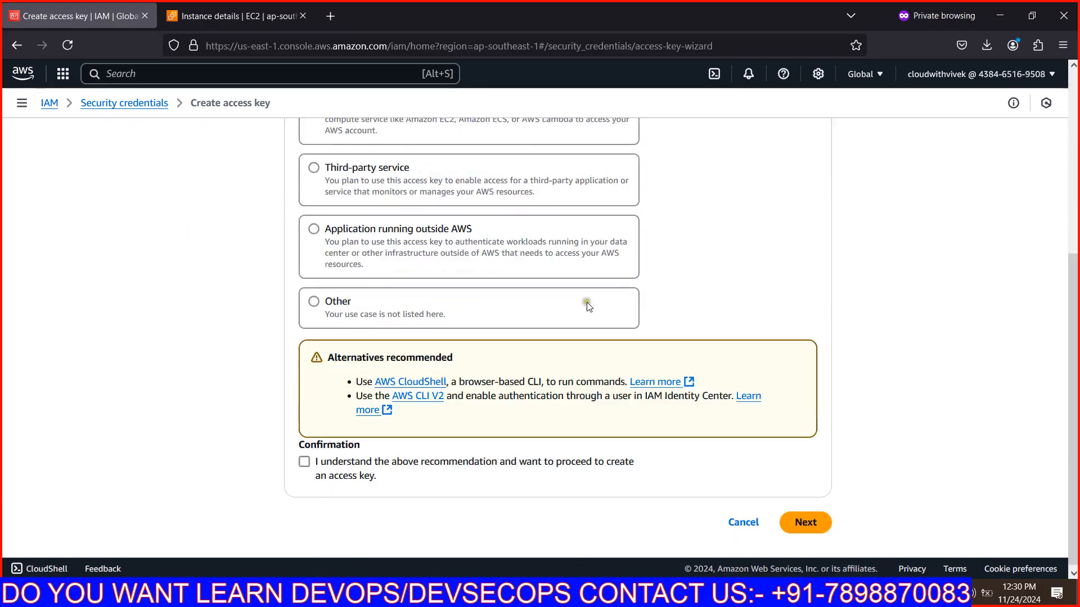
{"action": "left_click", "coordinate": [304, 458]}
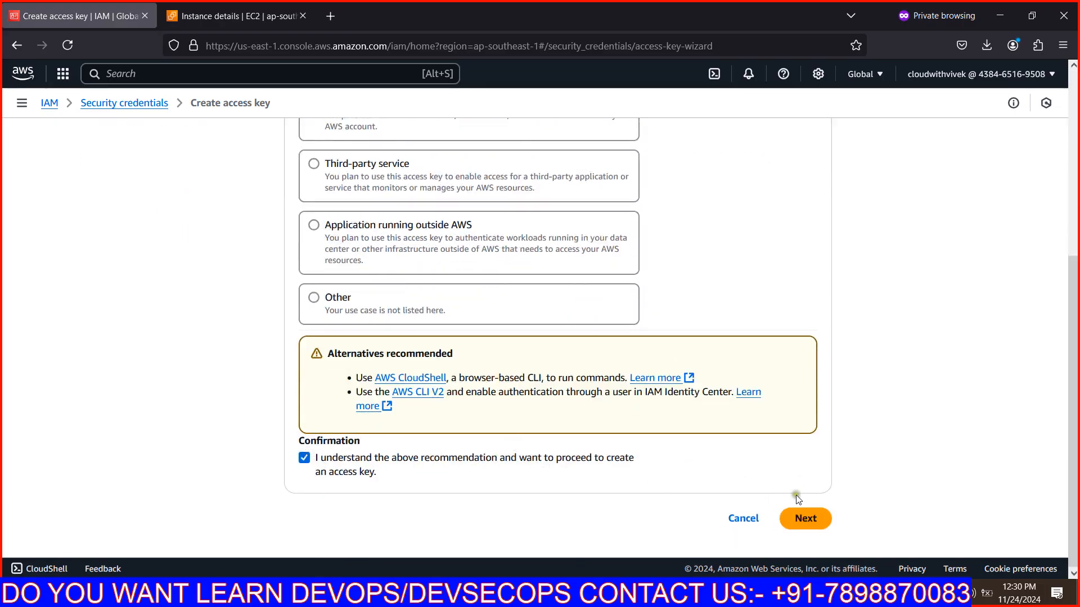
{"action": "left_click", "coordinate": [805, 518]}
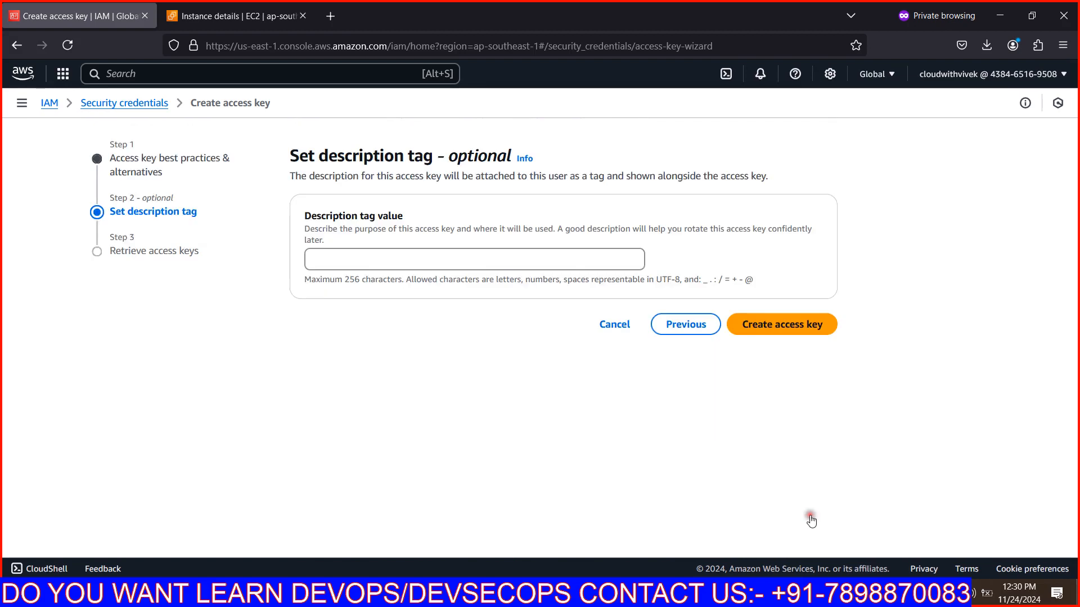
Step: Enter a description tag stating whom the access key is for, create the key and download its .csv file
{"action": "left_click", "coordinate": [436, 260]}
{"action": "type", "text": "f"}
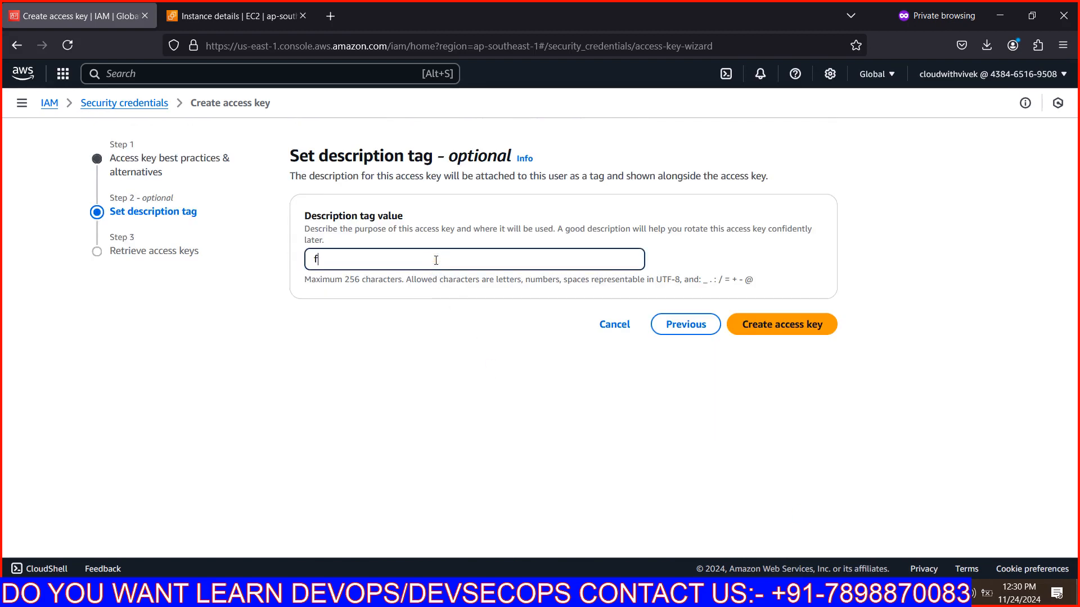
{"action": "type", "text": "or vivek"}
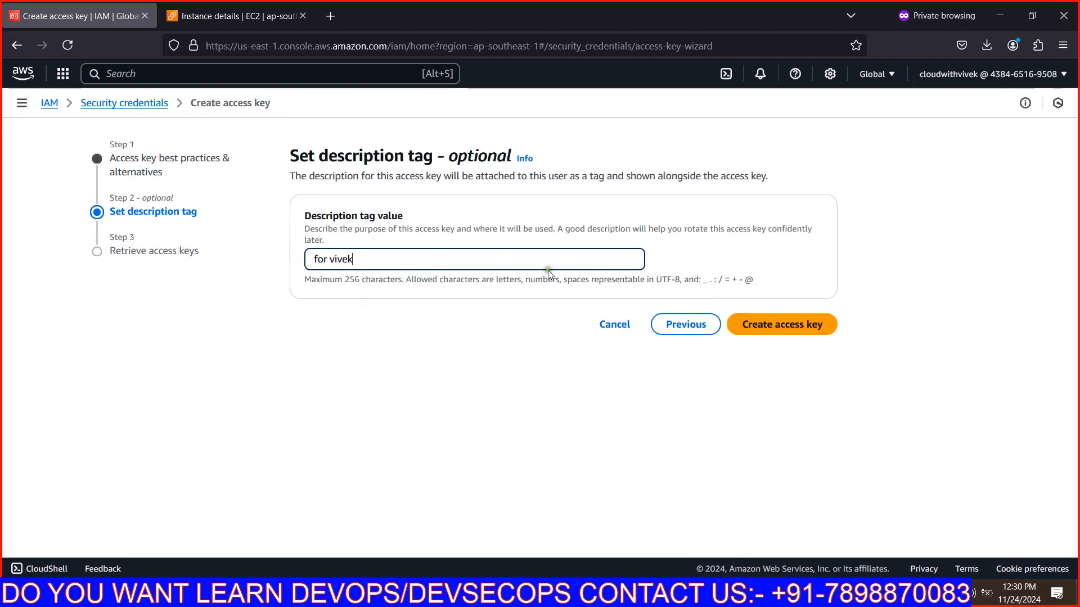
{"action": "left_click", "coordinate": [807, 325]}
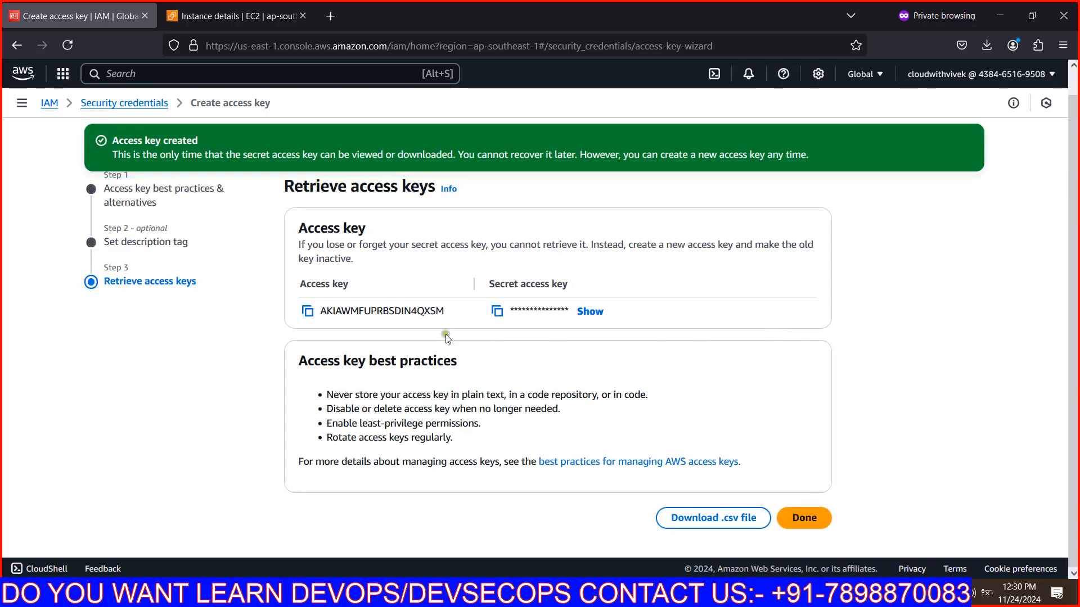
{"action": "left_click", "coordinate": [711, 521]}
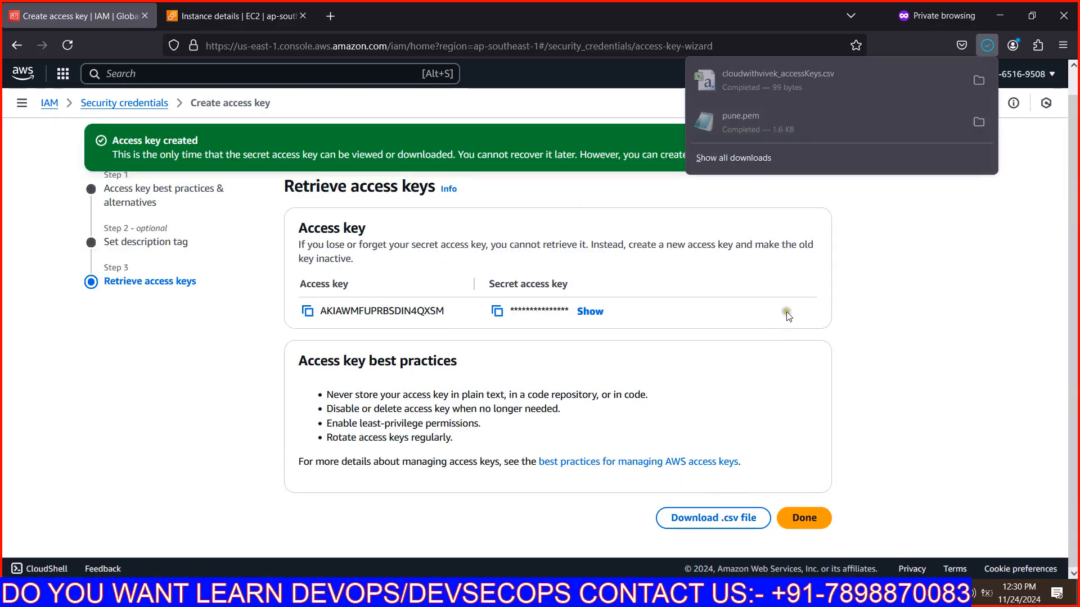
Step: Copy the new access key and enter it as the AWS Access Key ID in the private-server terminal
{"action": "left_click", "coordinate": [314, 317]}
{"action": "left_click", "coordinate": [309, 312]}
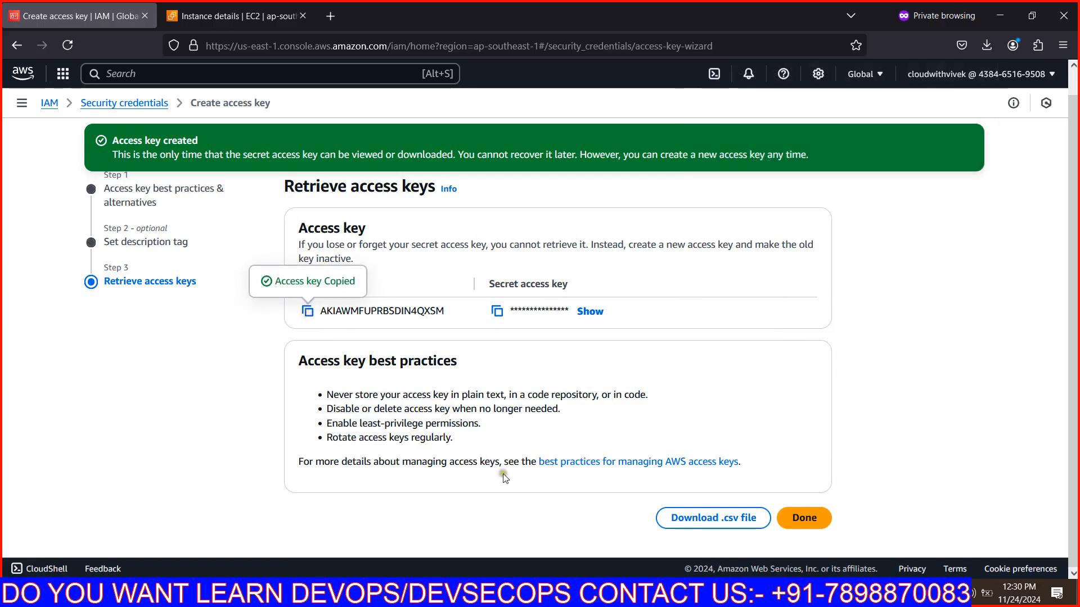
{"action": "key", "text": "alt+Tab"}
{"action": "right_click", "coordinate": [490, 346]}
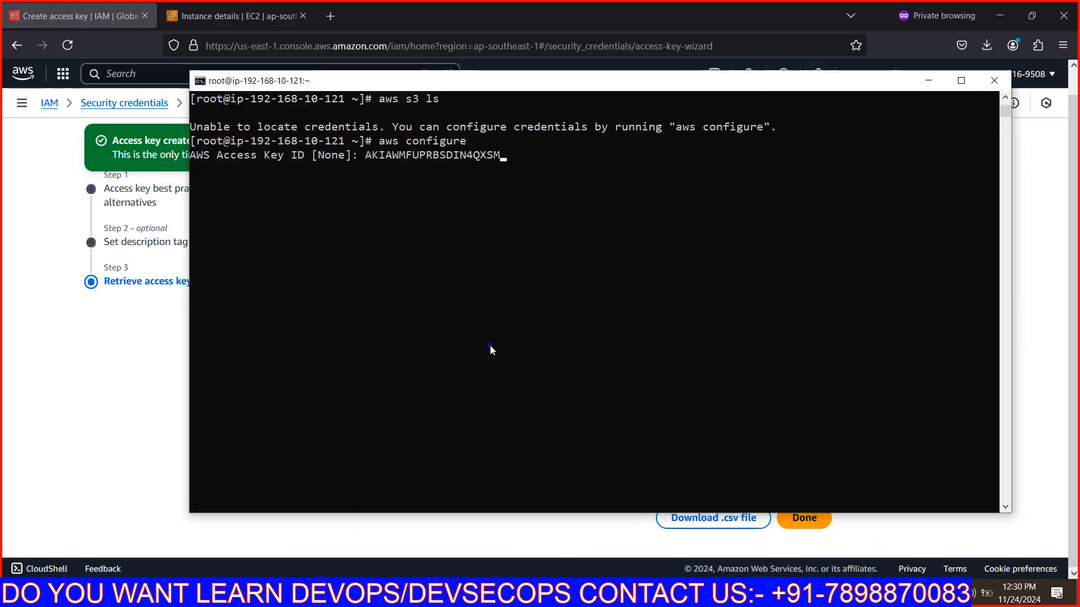
{"action": "key", "text": "Return"}
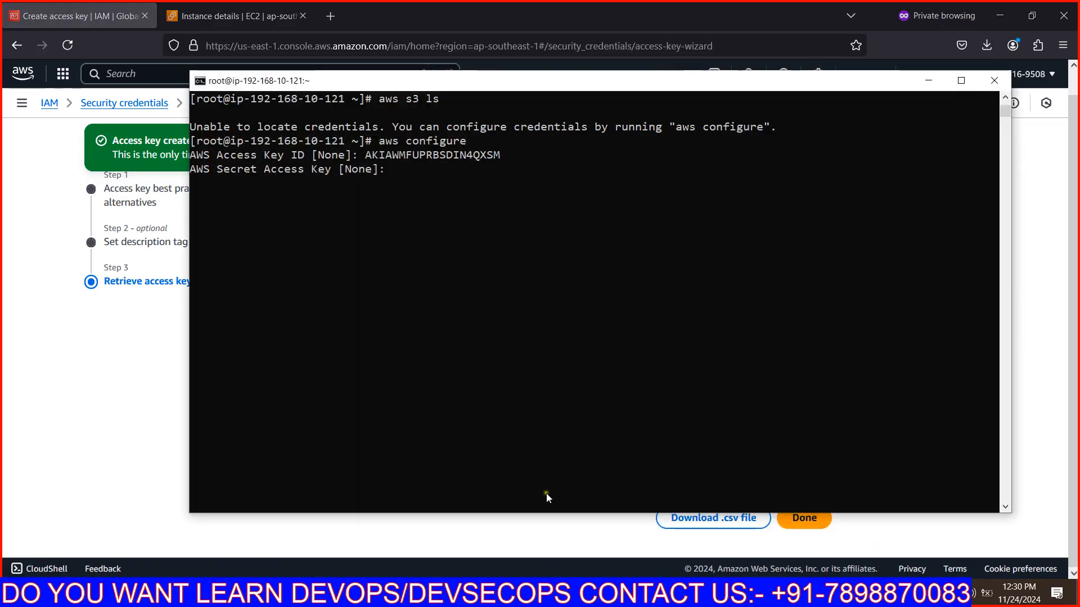
Step: Copy the secret access key from the AWS console and enter it as the AWS Secret Access Key in the terminal
{"action": "left_click", "coordinate": [509, 593]}
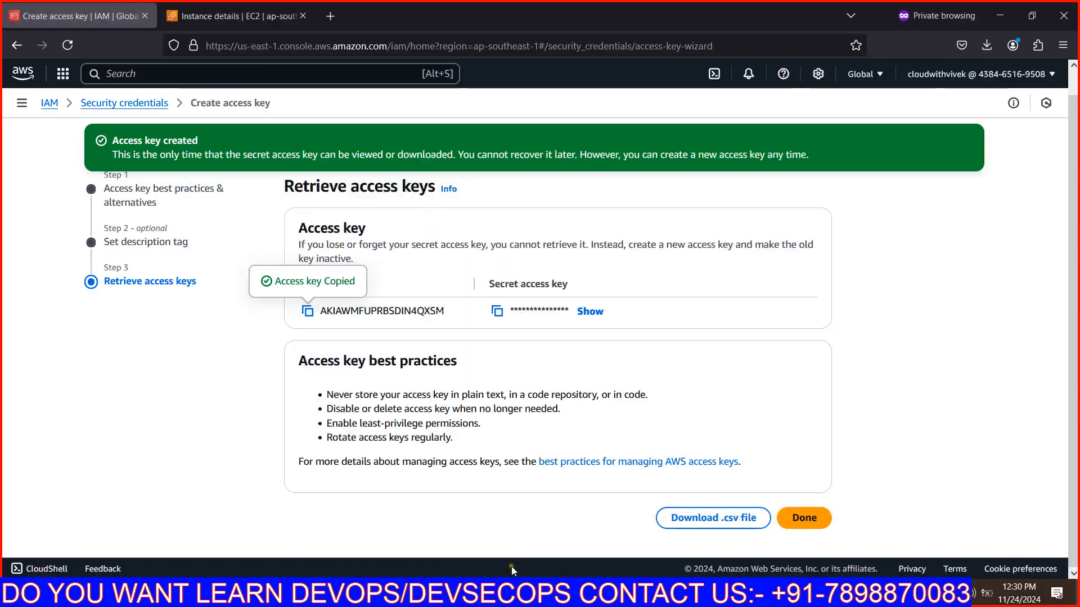
{"action": "left_click", "coordinate": [504, 314]}
{"action": "key", "text": "alt+Tab"}
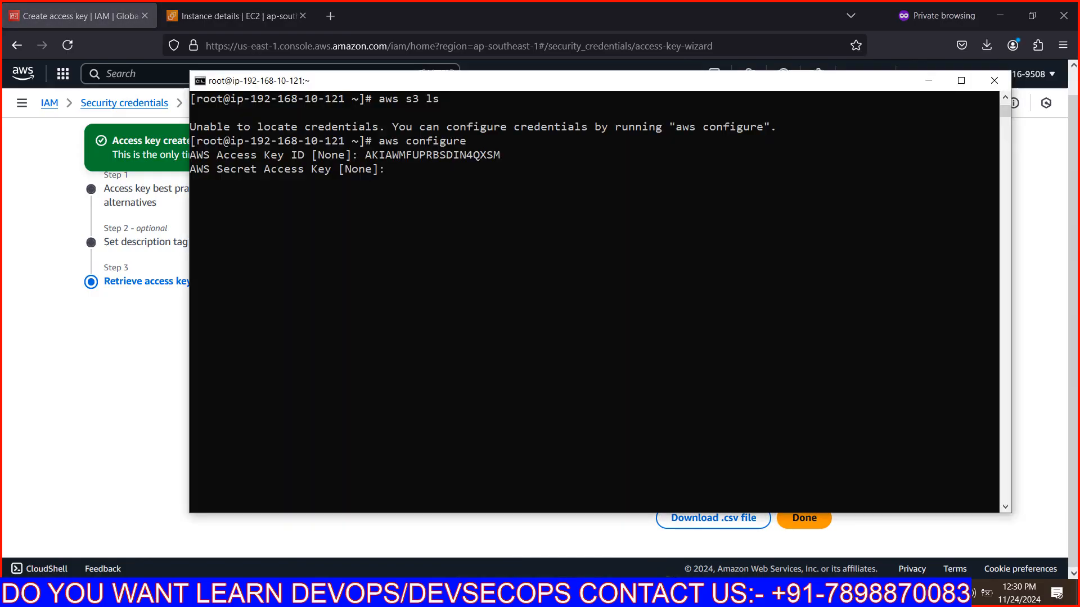
{"action": "right_click", "coordinate": [538, 329]}
{"action": "key", "text": "Return"}
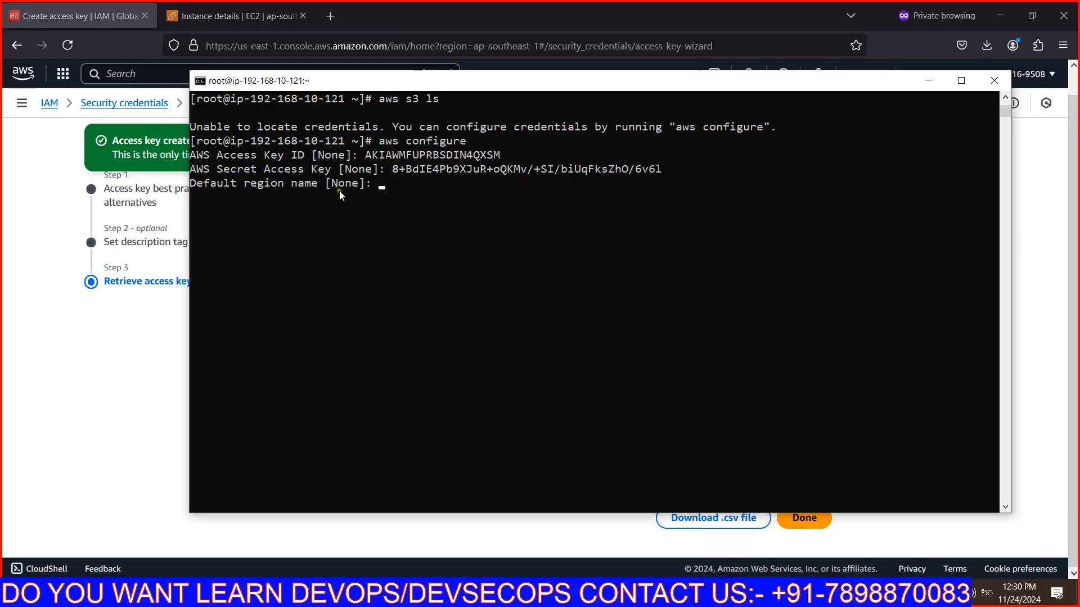
Step: Look up the Singapore region code in the AWS console and enter ap-southeast-1 as the default region name in the terminal
{"action": "left_click", "coordinate": [214, 21]}
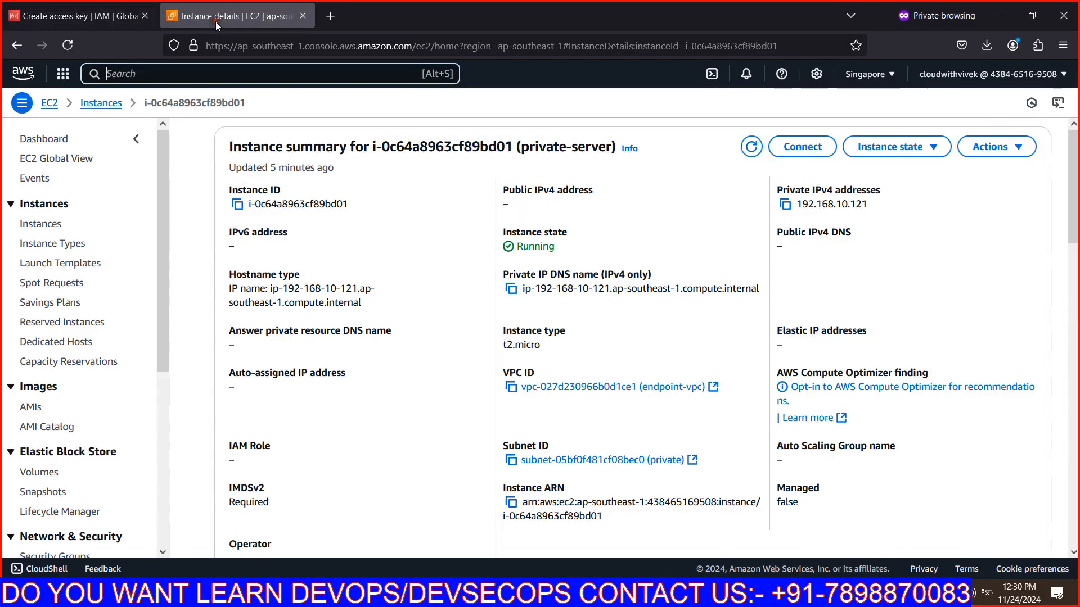
{"action": "left_click", "coordinate": [887, 81]}
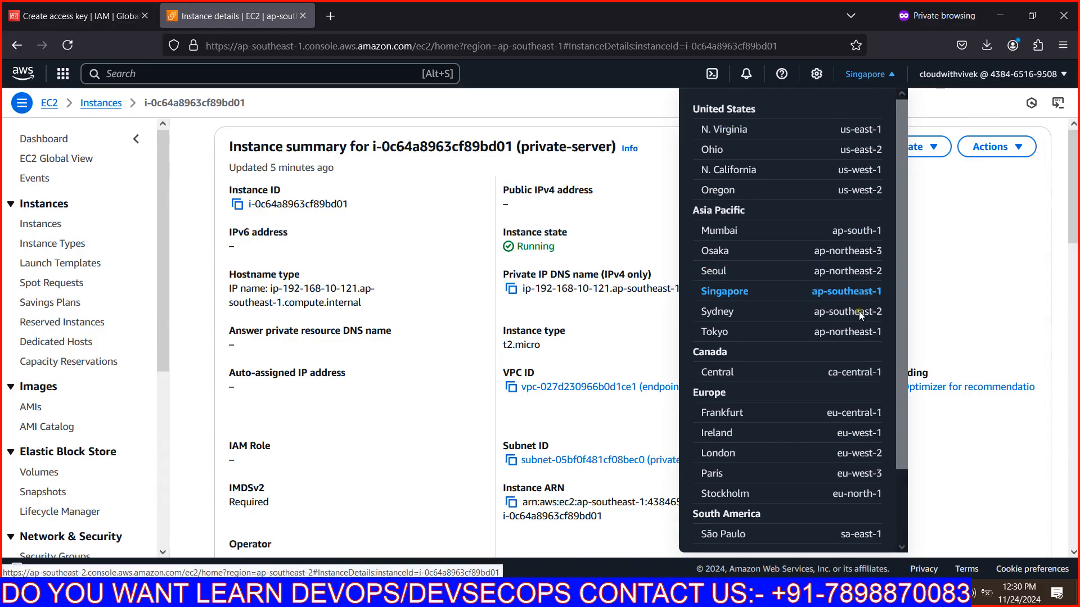
{"action": "left_click", "coordinate": [658, 593]}
{"action": "type", "text": "a"}
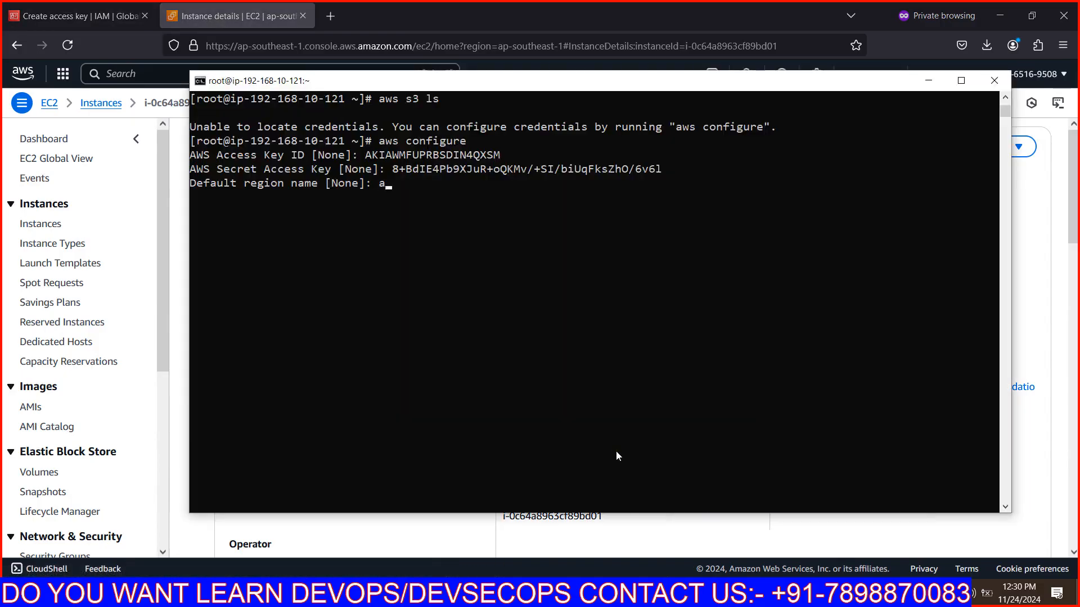
{"action": "type", "text": "p-sou"}
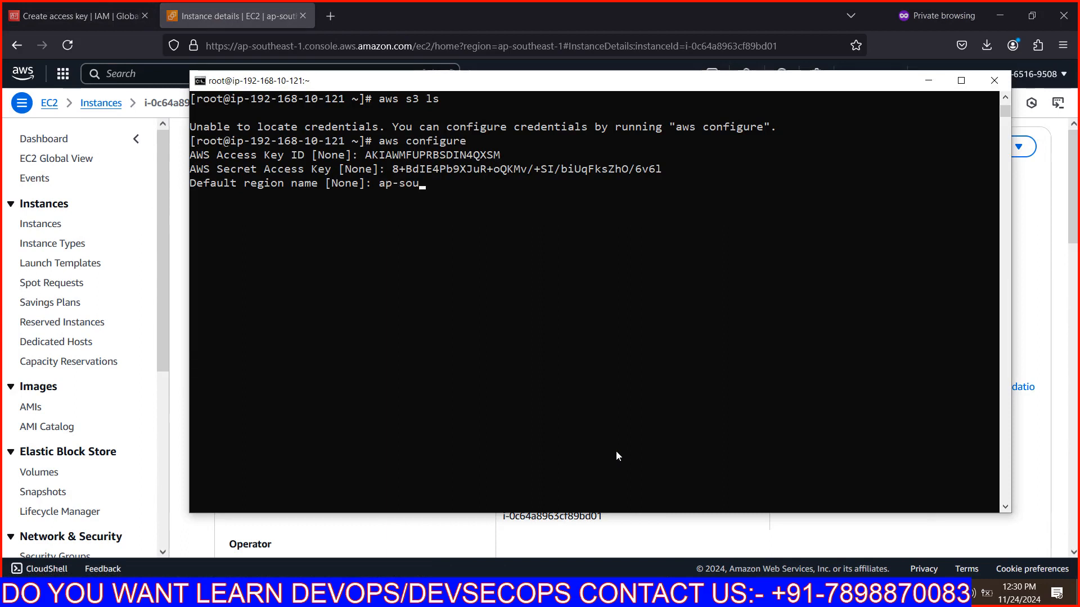
{"action": "type", "text": "theass"}
{"action": "key", "text": "BackSpace"}
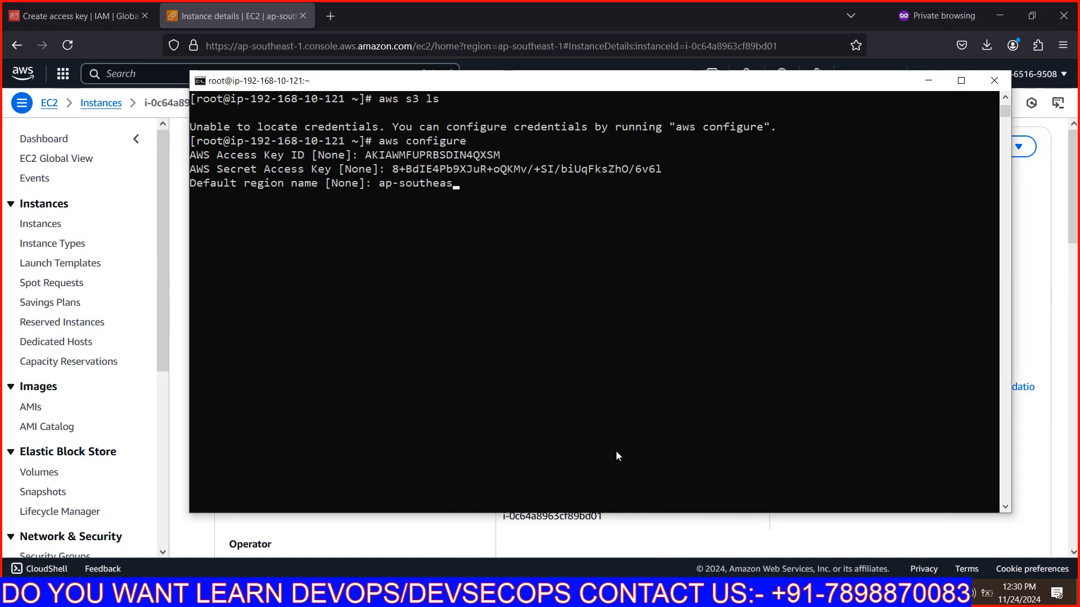
{"action": "type", "text": "t-1"}
Step: Recheck the region code in the console's region list, submit it in the terminal and set the default output format to json
{"action": "left_click", "coordinate": [279, 12]}
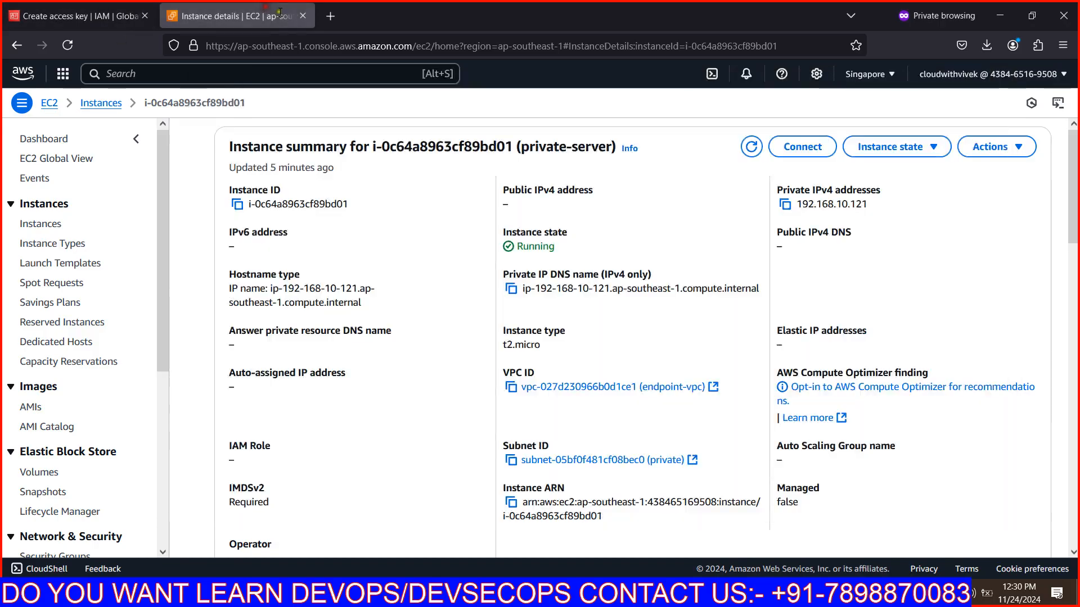
{"action": "left_click", "coordinate": [866, 74]}
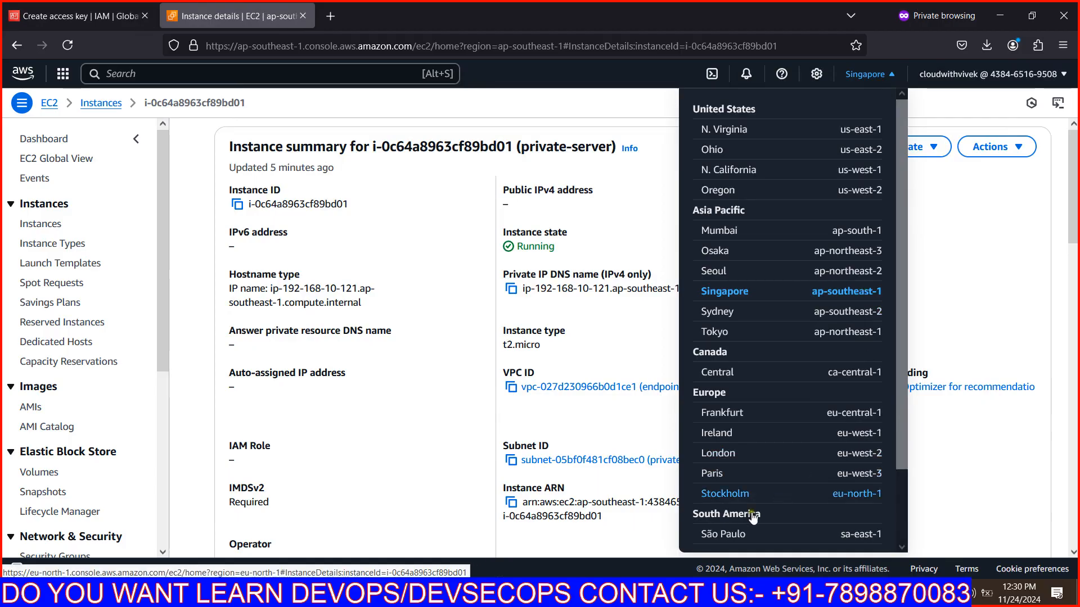
{"action": "key", "text": "alt+Tab"}
{"action": "left_click", "coordinate": [558, 317]}
{"action": "right_click", "coordinate": [558, 316]}
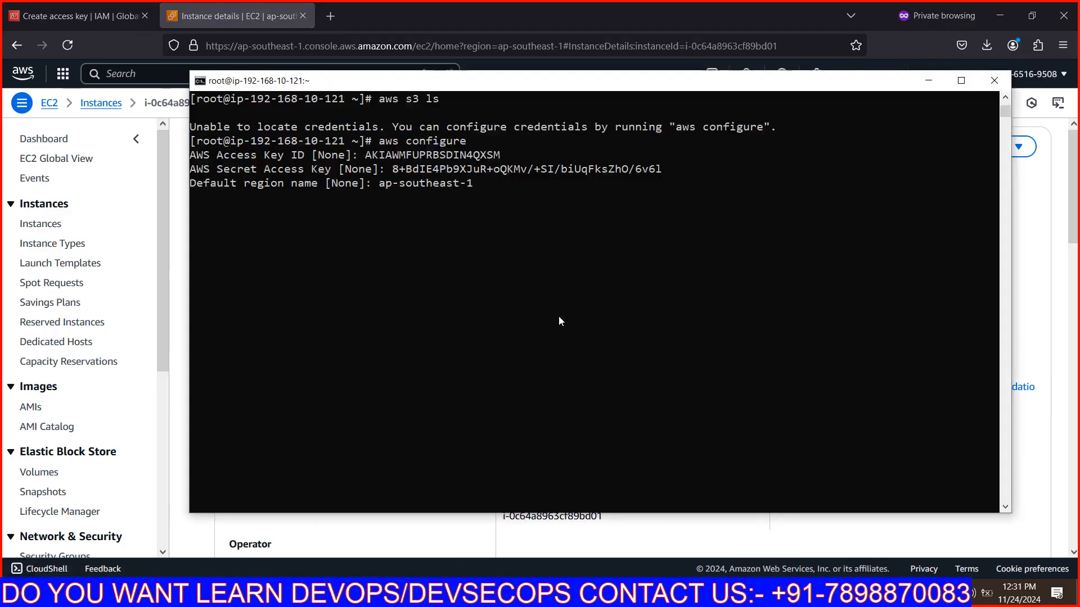
{"action": "left_click", "coordinate": [551, 271]}
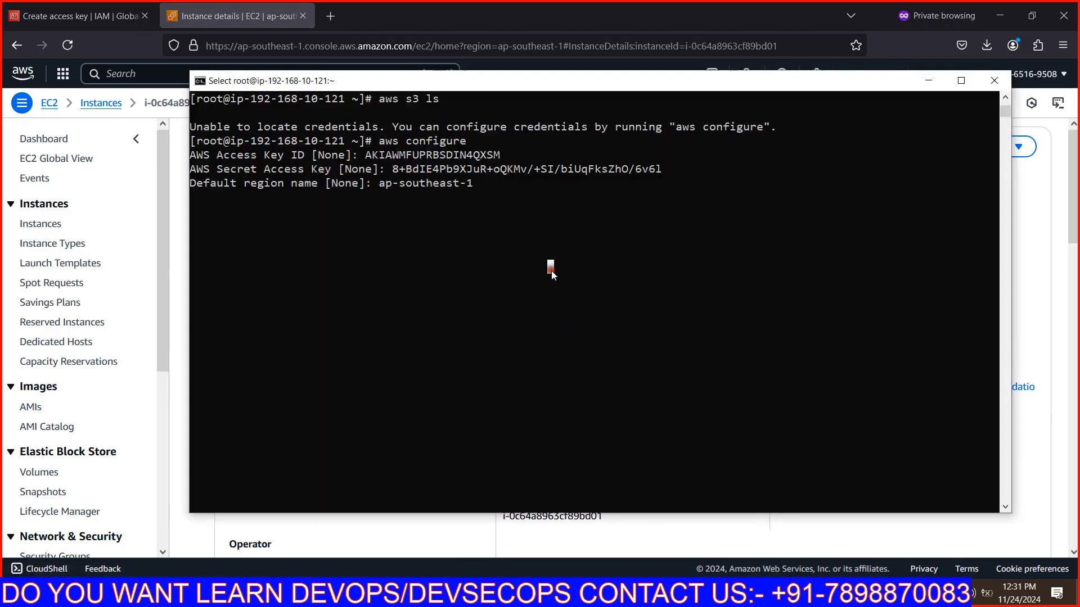
{"action": "right_click", "coordinate": [551, 271]}
{"action": "key", "text": "Return"}
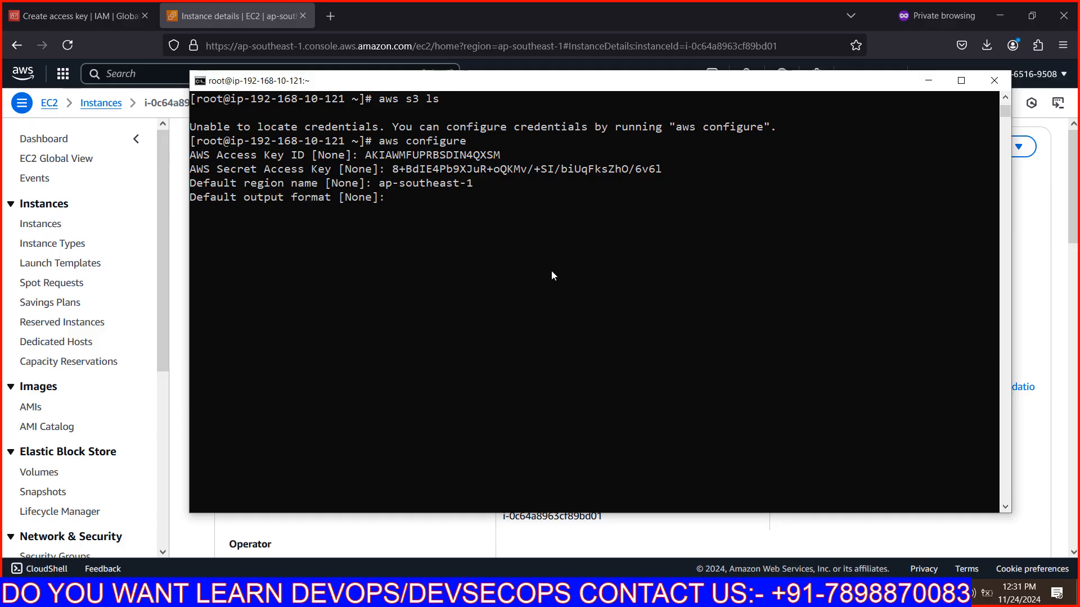
{"action": "type", "text": "json"}
{"action": "key", "text": "Return"}
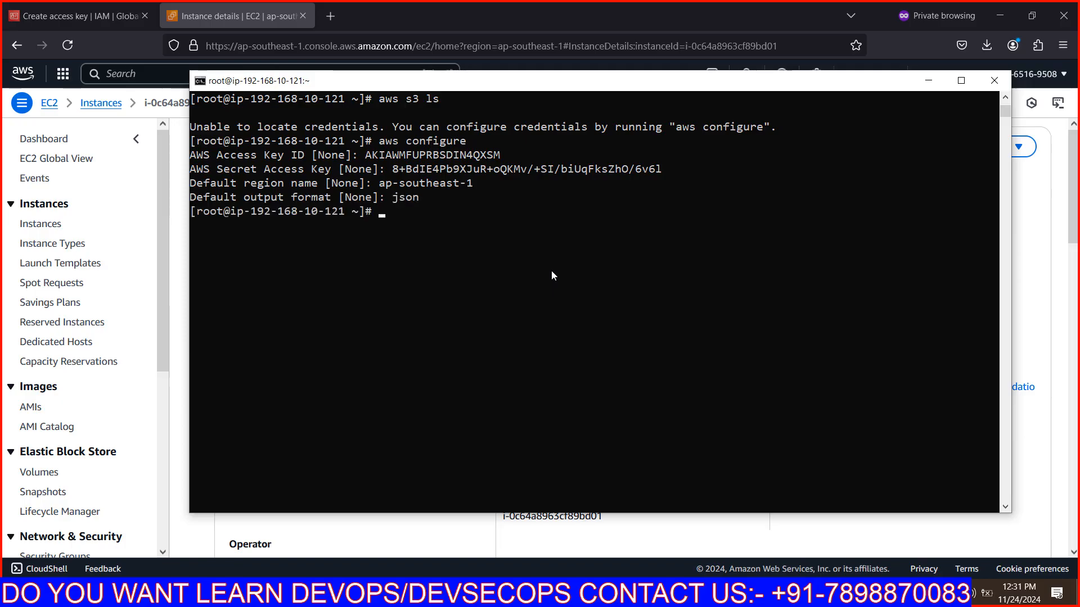
Step: Clear the private-server terminal, run aws s3 ls, and review the VPC endpoint diagram in Paint before returning to the terminal
{"action": "key", "text": "ctrl+l"}
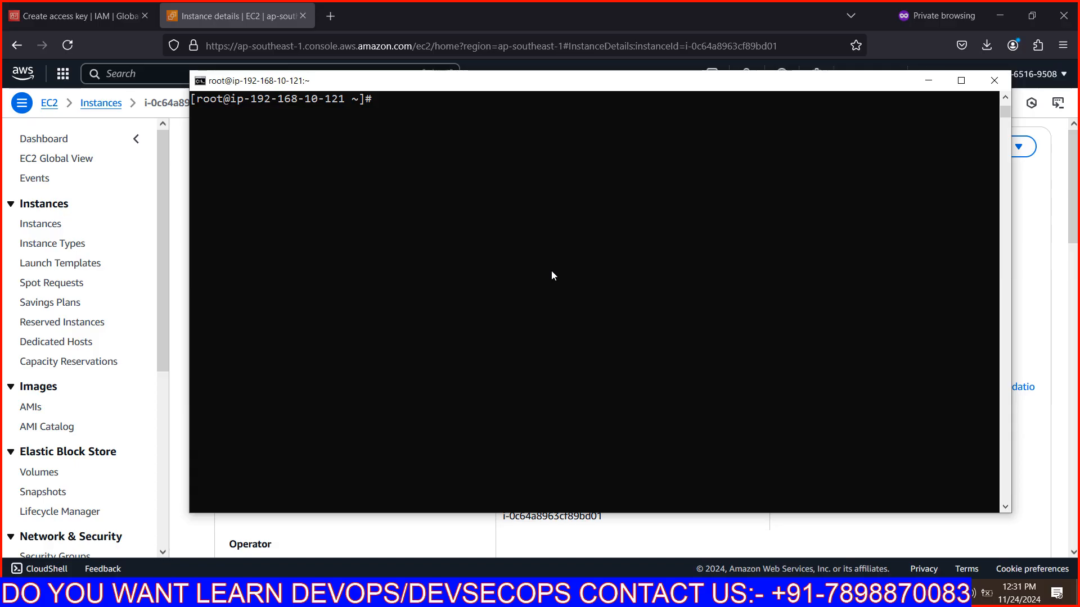
{"action": "type", "text": "aws s3 ls"}
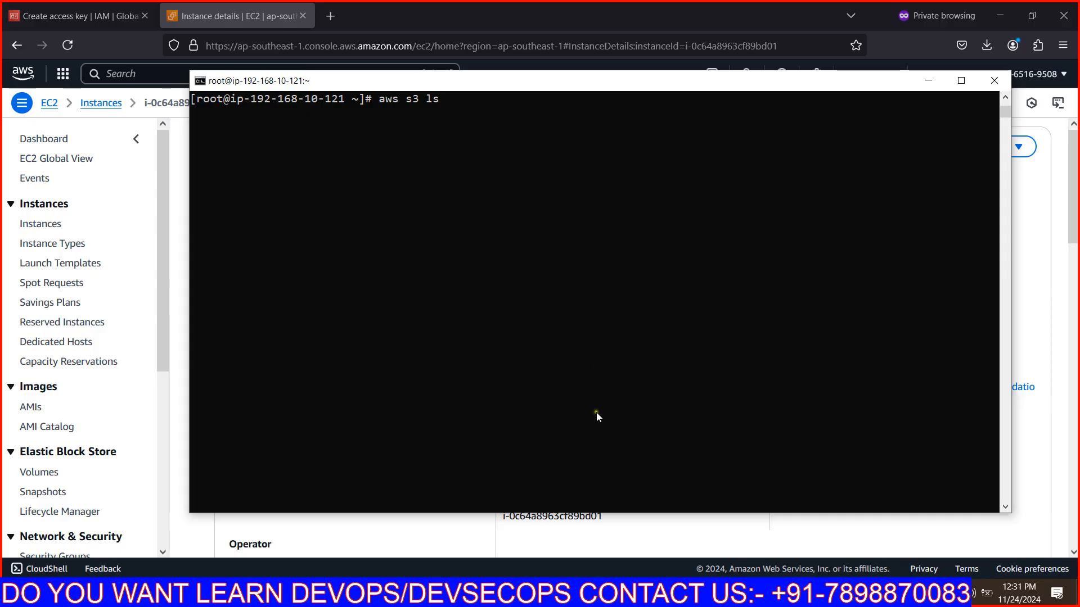
{"action": "left_click", "coordinate": [929, 81]}
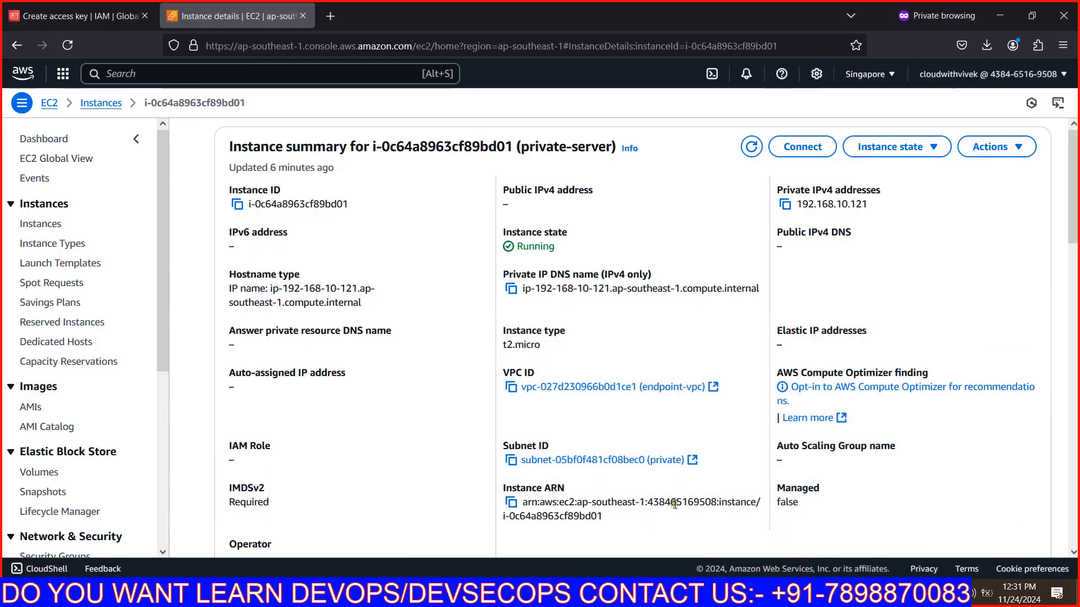
{"action": "key", "text": "alt+Tab"}
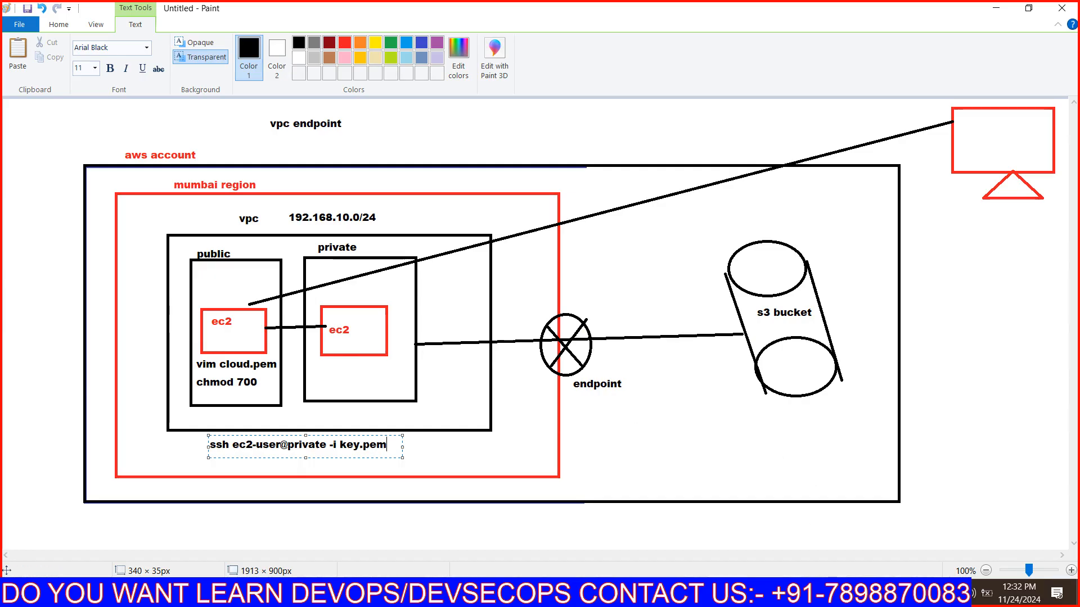
{"action": "left_click", "coordinate": [748, 593]}
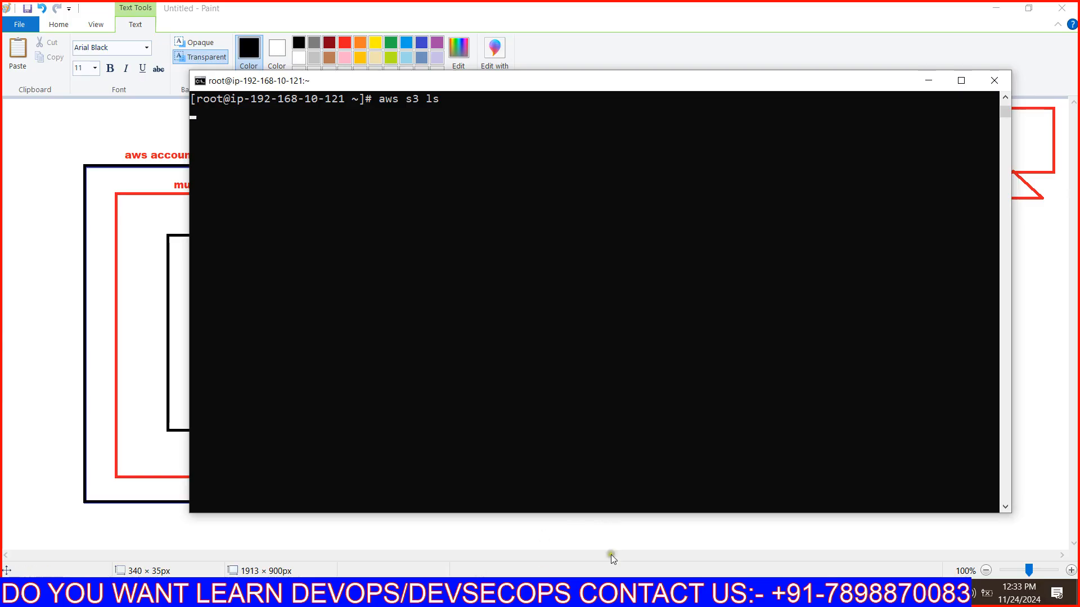
Step: Switch to the browser, open the VPC console from the AWS service search and go to its Endpoints page
{"action": "left_click", "coordinate": [613, 593]}
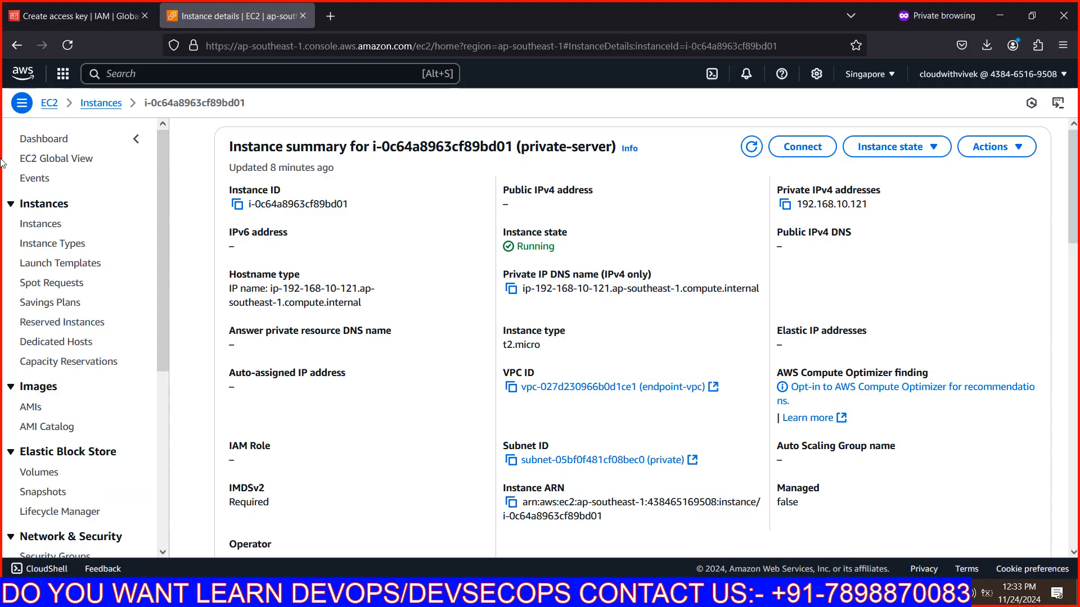
{"action": "left_click", "coordinate": [61, 16]}
{"action": "left_click", "coordinate": [181, 77]}
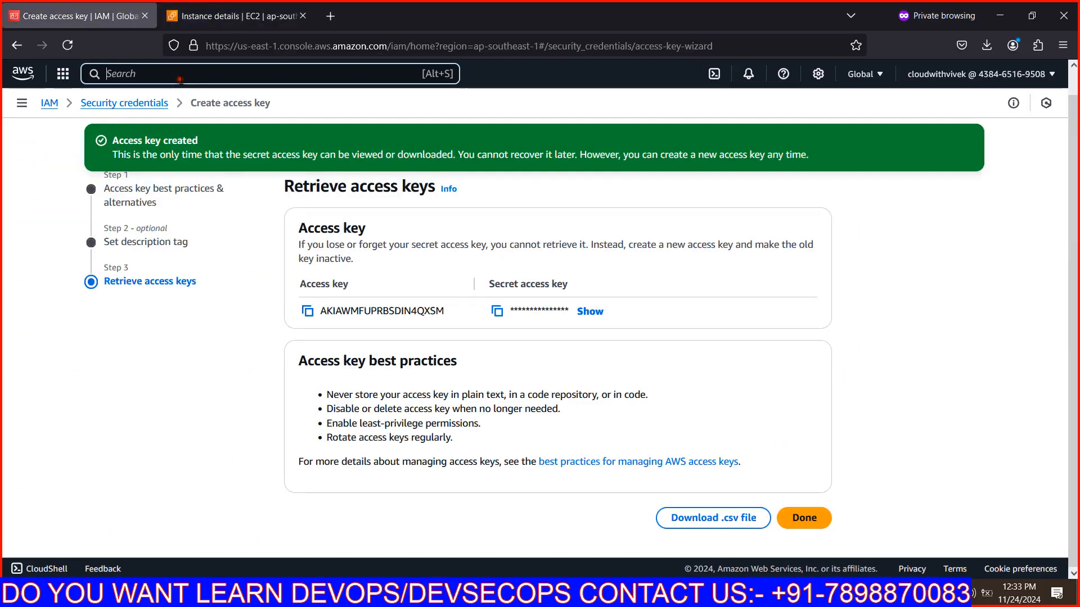
{"action": "type", "text": "vpc"}
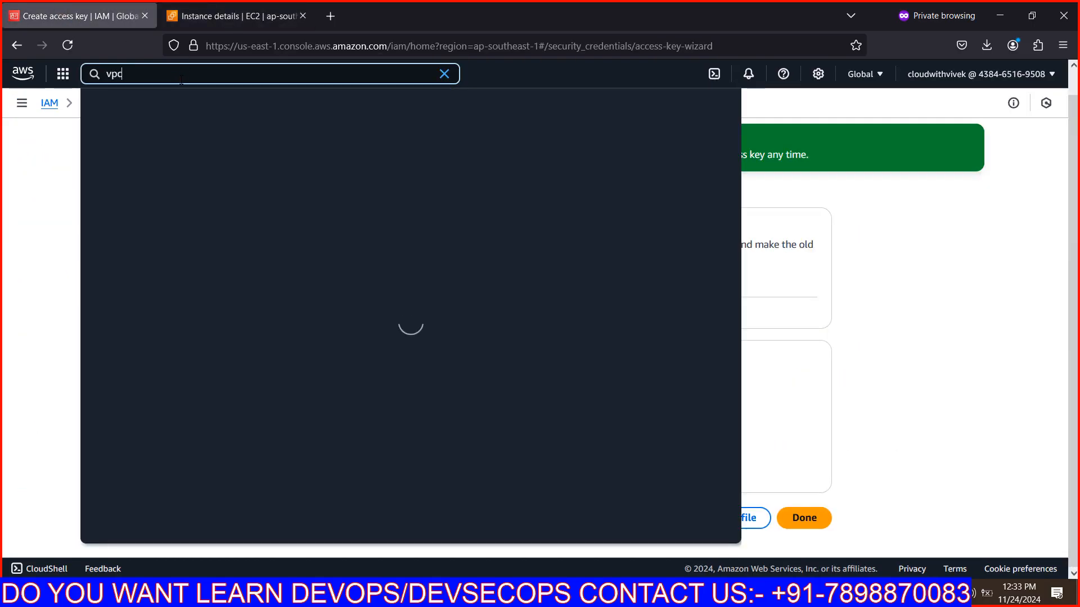
{"action": "left_click", "coordinate": [303, 148]}
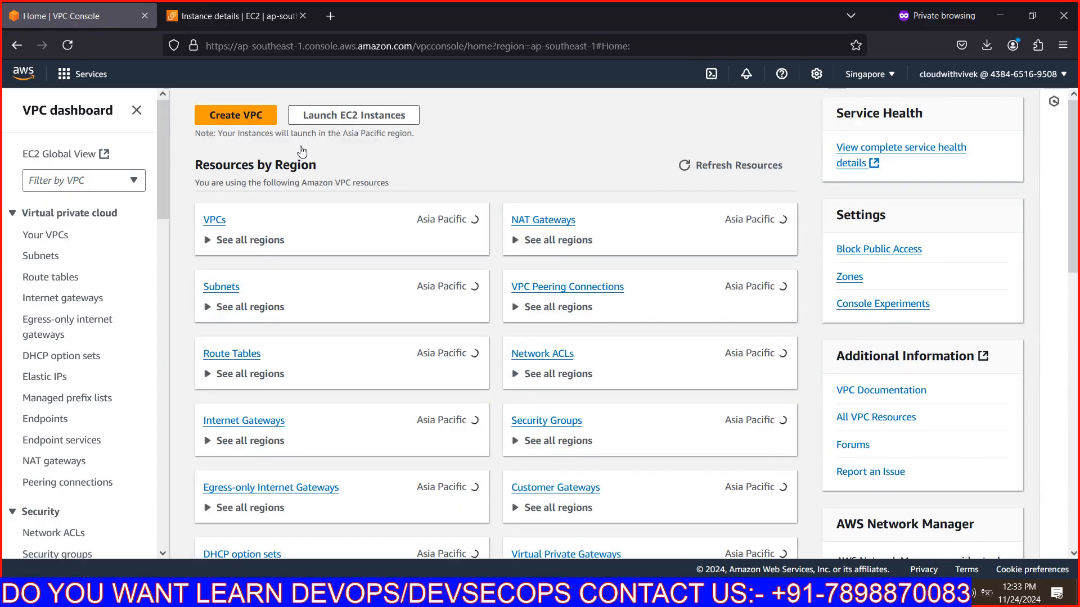
{"action": "scroll", "coordinate": [48, 379], "scroll_direction": "down", "scroll_amount": 3}
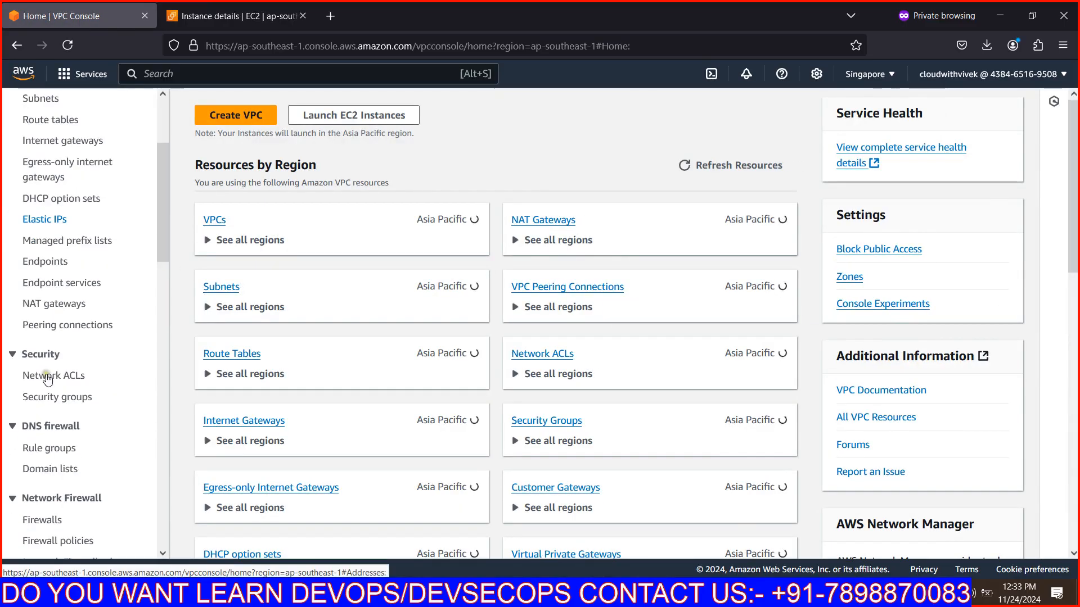
{"action": "left_click", "coordinate": [50, 269]}
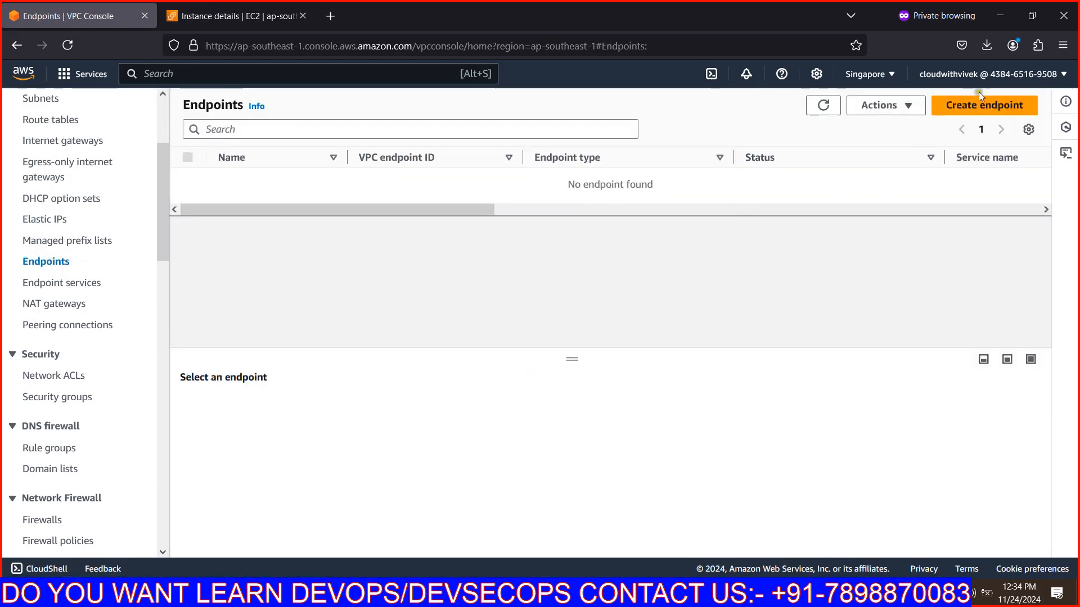
Step: Start creating a VPC endpoint and set its name tag to bucket-list
{"action": "left_click", "coordinate": [963, 118]}
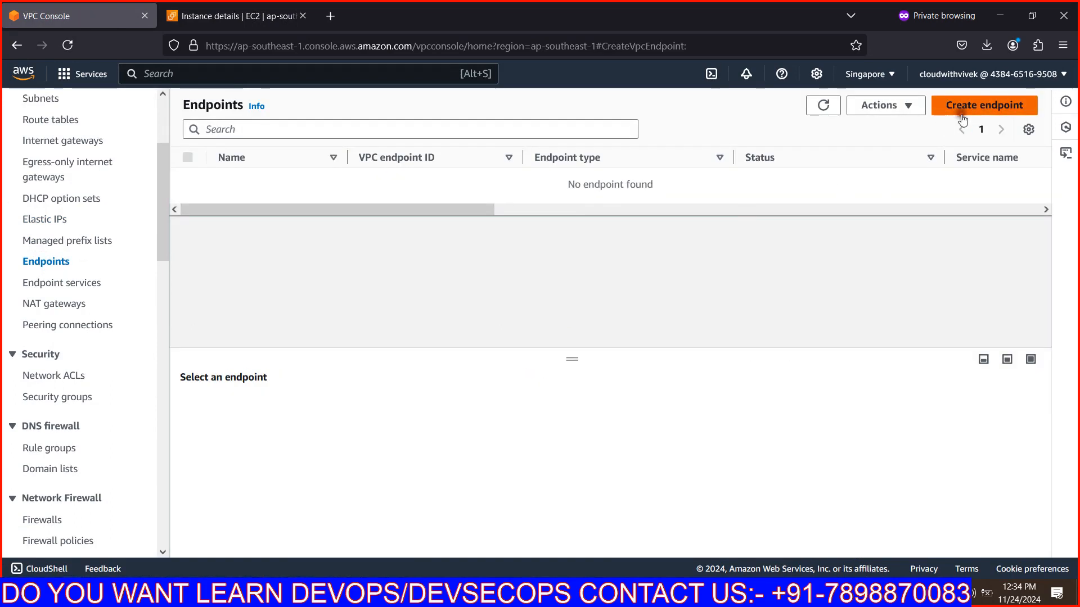
{"action": "left_click", "coordinate": [195, 269]}
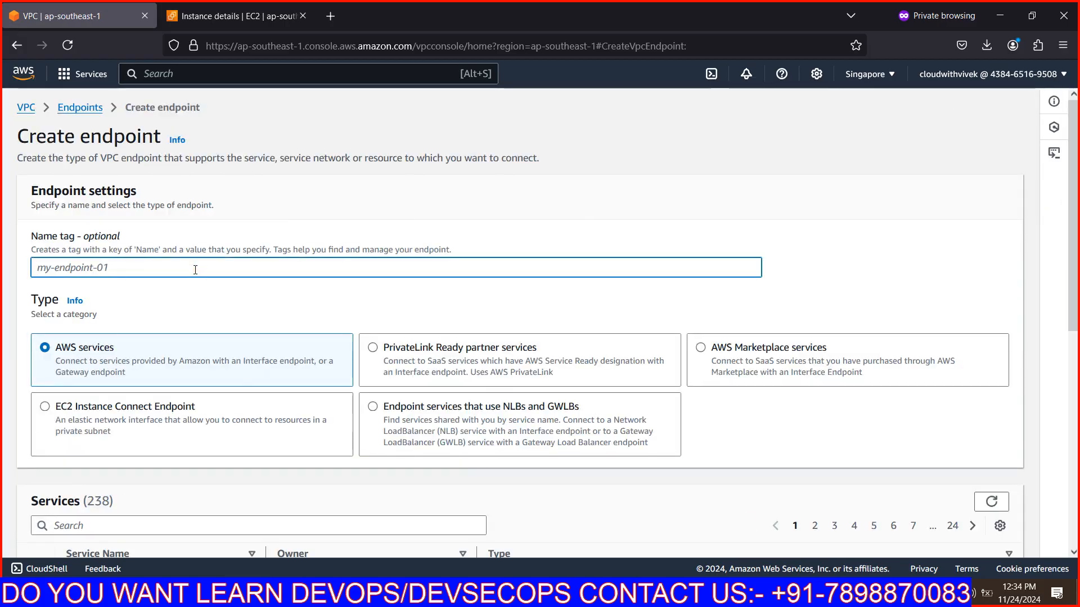
{"action": "type", "text": "bucket"}
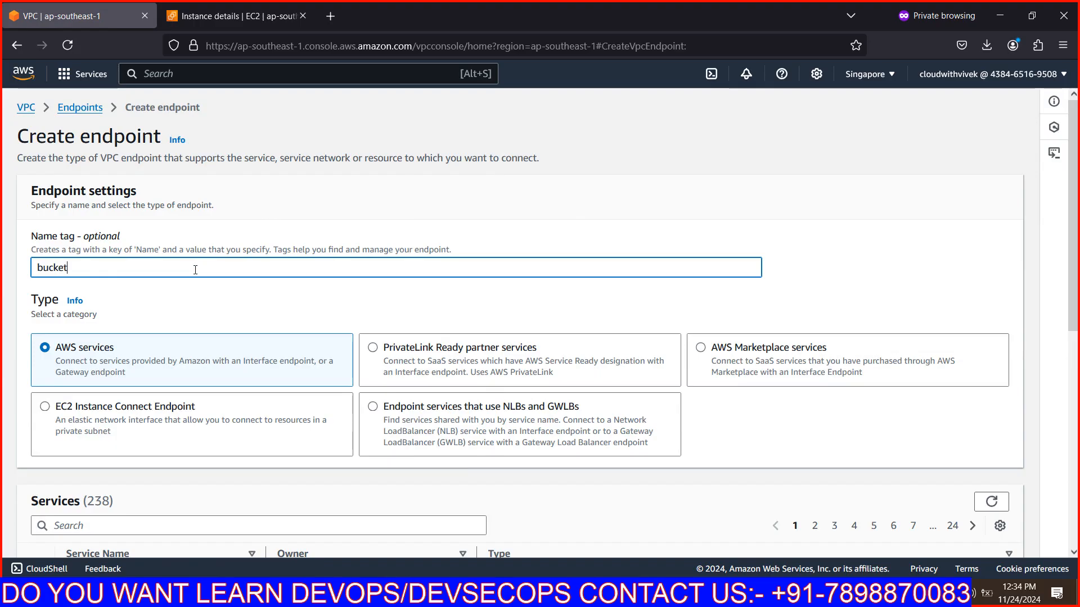
{"action": "type", "text": "-list"}
Step: Filter the endpoint services by gateway and select the Gateway-type service com.amazonaws.ap-southeast-1.s3
{"action": "scroll", "coordinate": [195, 269], "scroll_direction": "down", "scroll_amount": 3}
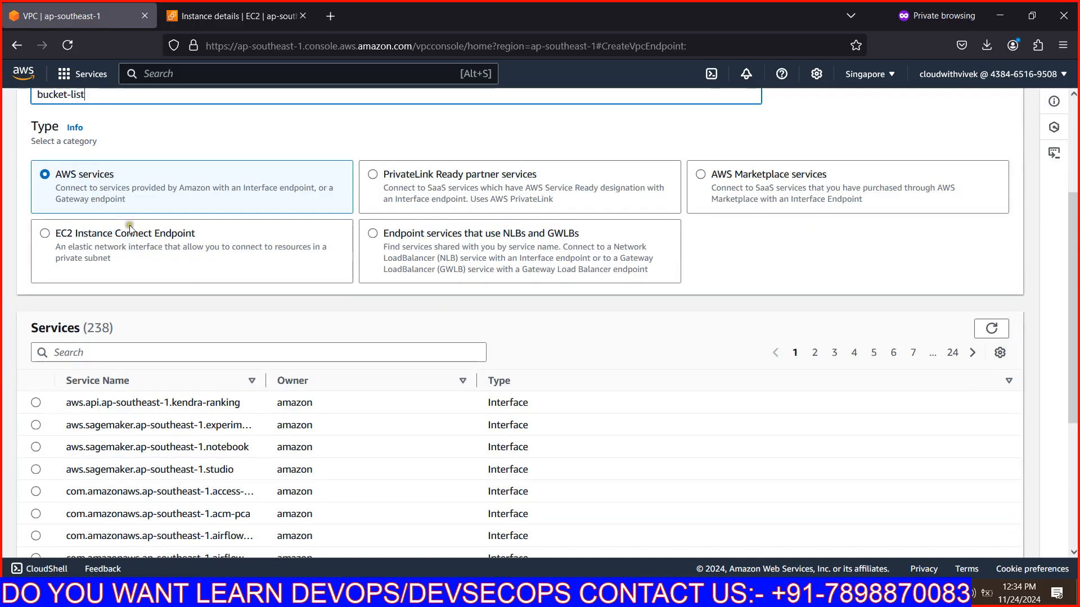
{"action": "left_click", "coordinate": [93, 355]}
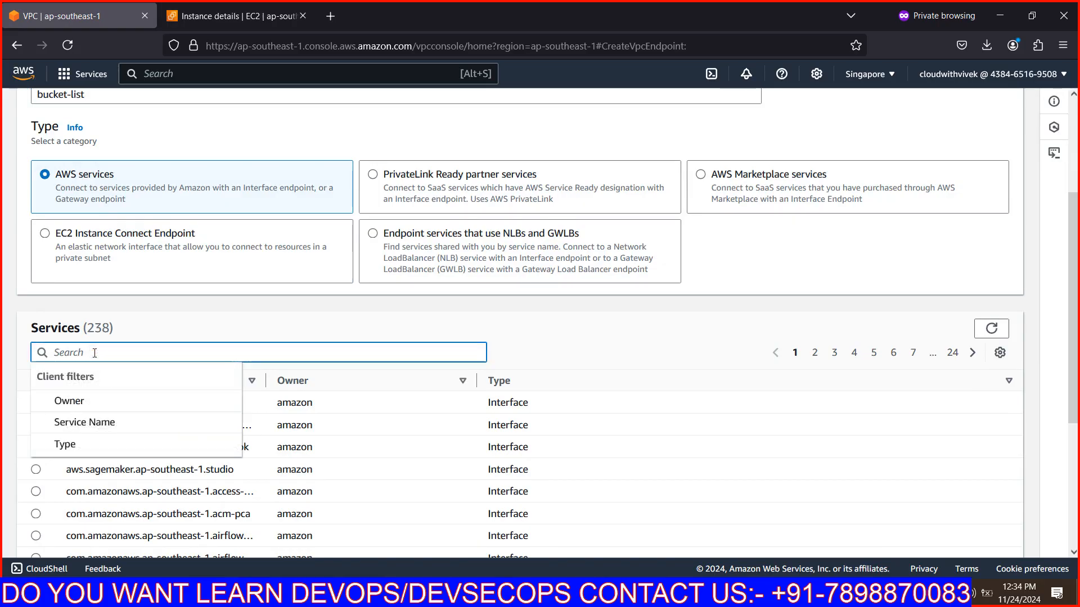
{"action": "type", "text": "s3"}
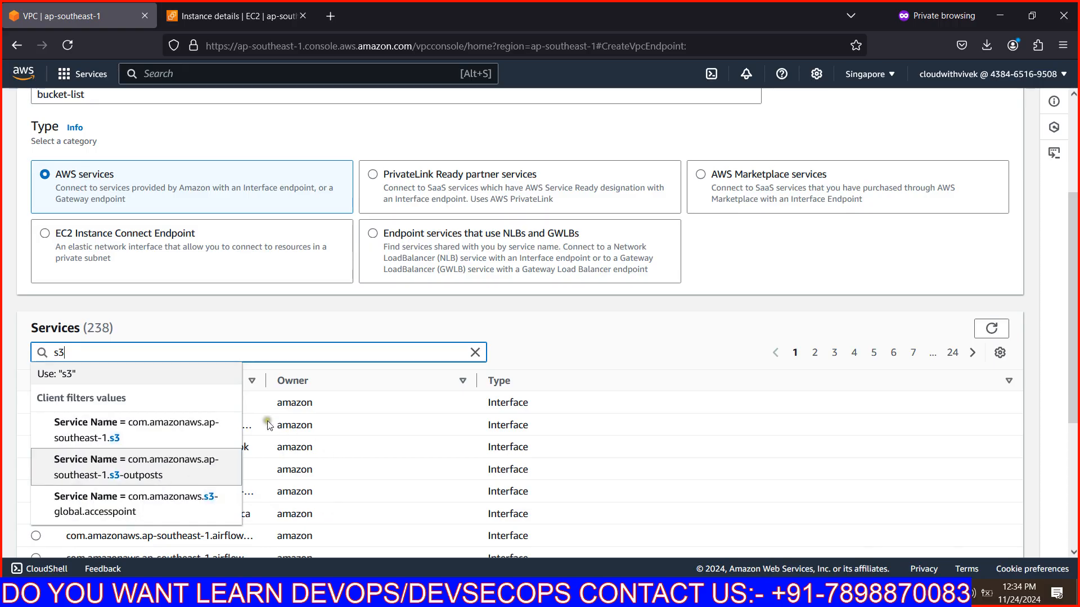
{"action": "left_click", "coordinate": [475, 352]}
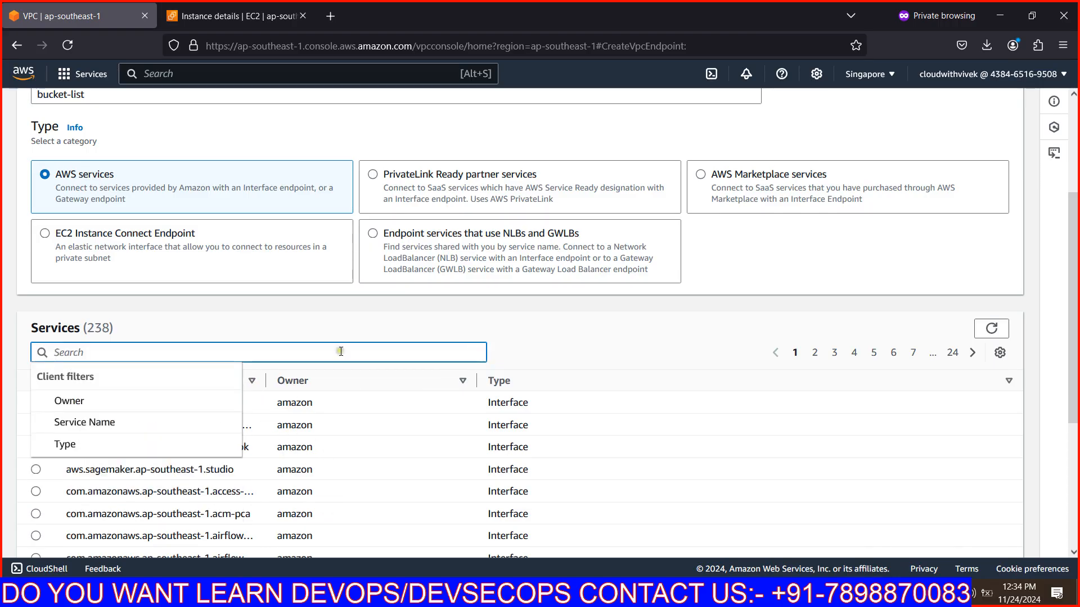
{"action": "type", "text": "gateway"}
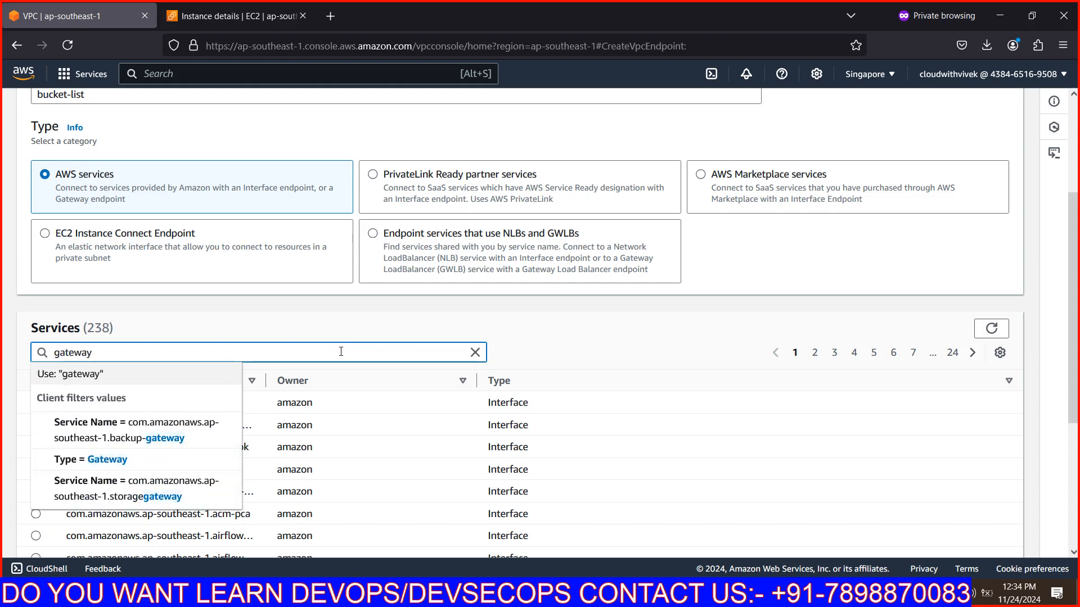
{"action": "key", "text": "Return"}
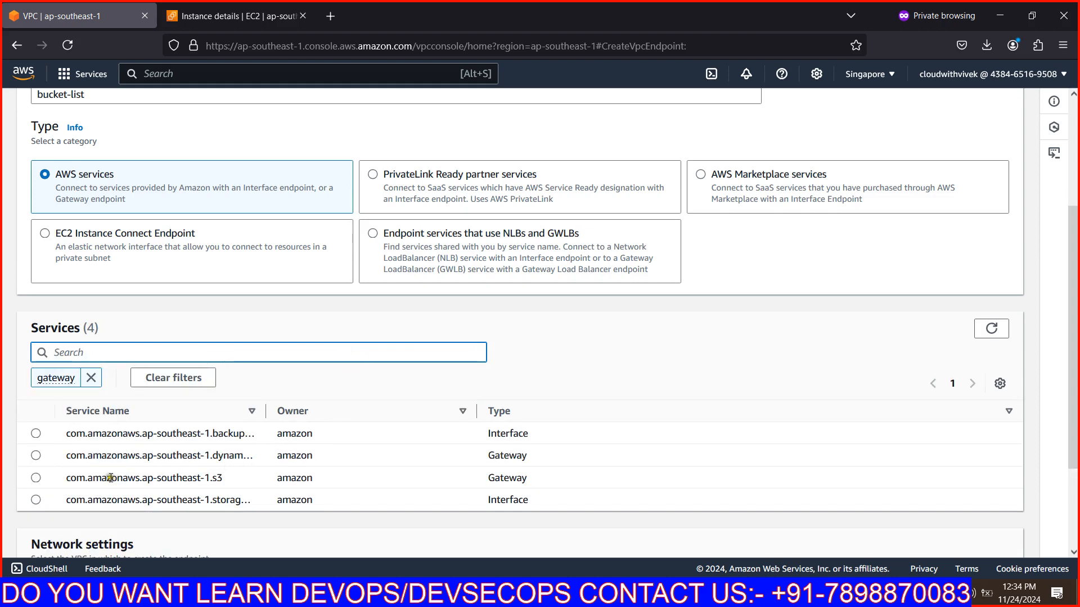
{"action": "left_click", "coordinate": [40, 478]}
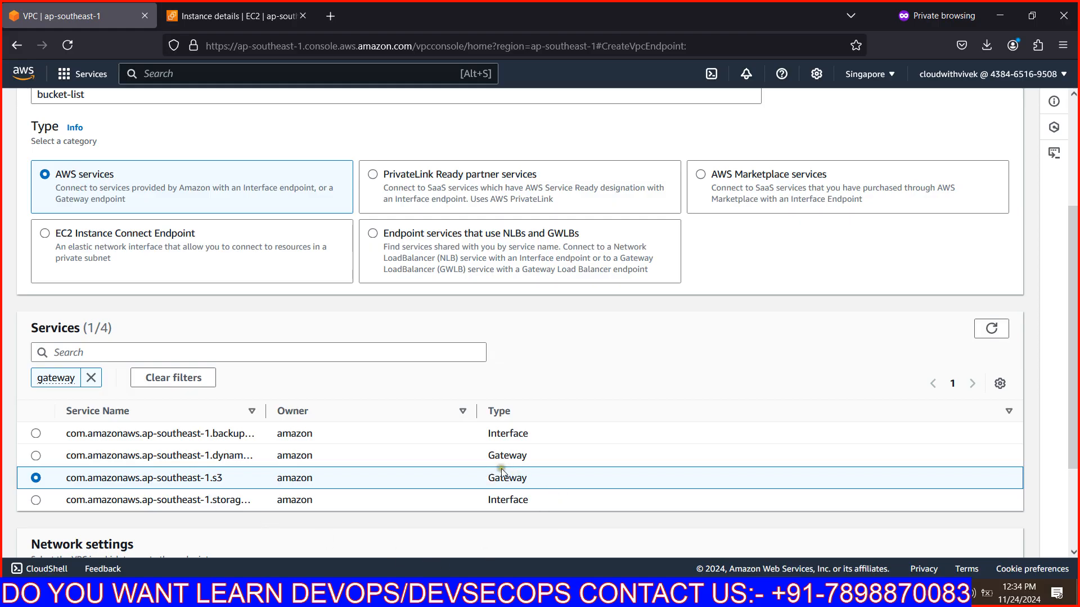
Step: Widen the Service Name column to read the full service names and check the region in the selected S3 service
{"action": "left_click_drag", "start_coordinate": [266, 415], "coordinate": [416, 420]}
{"action": "scroll", "coordinate": [248, 515], "scroll_direction": "down", "scroll_amount": 2}
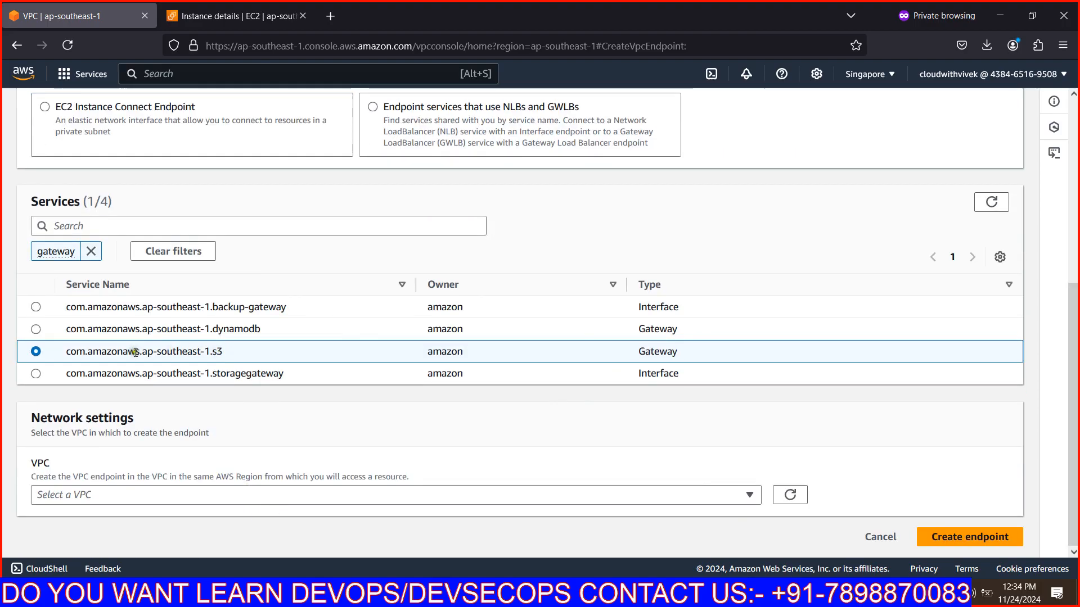
{"action": "left_click_drag", "start_coordinate": [147, 351], "coordinate": [197, 351]}
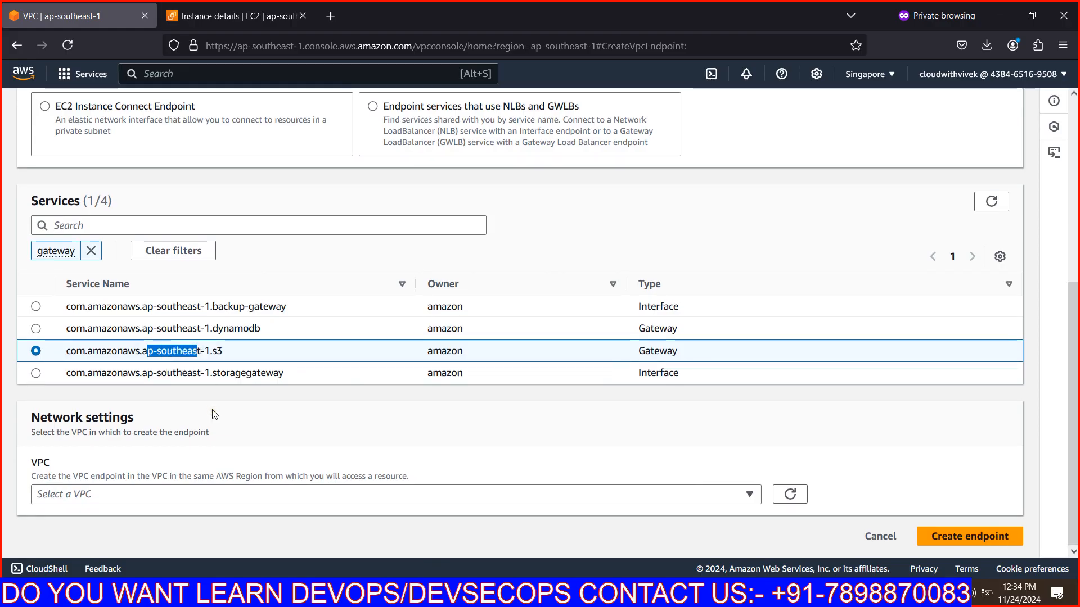
Step: Set the endpoint's VPC to endpoint-vpc and select its main route table
{"action": "left_click", "coordinate": [180, 500]}
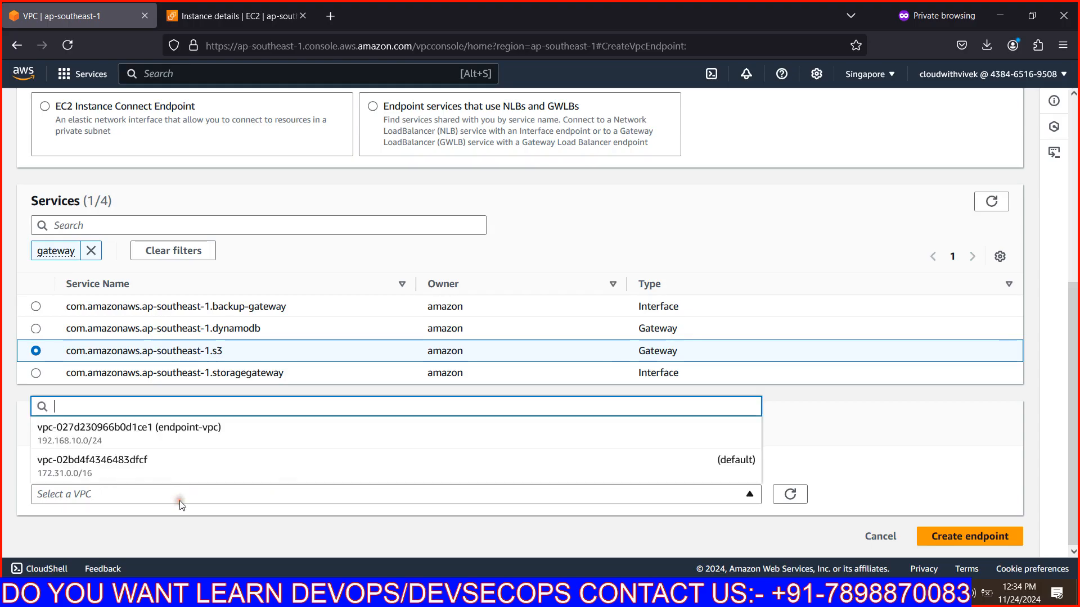
{"action": "left_click", "coordinate": [226, 438]}
{"action": "scroll", "coordinate": [225, 437], "scroll_direction": "down", "scroll_amount": 6}
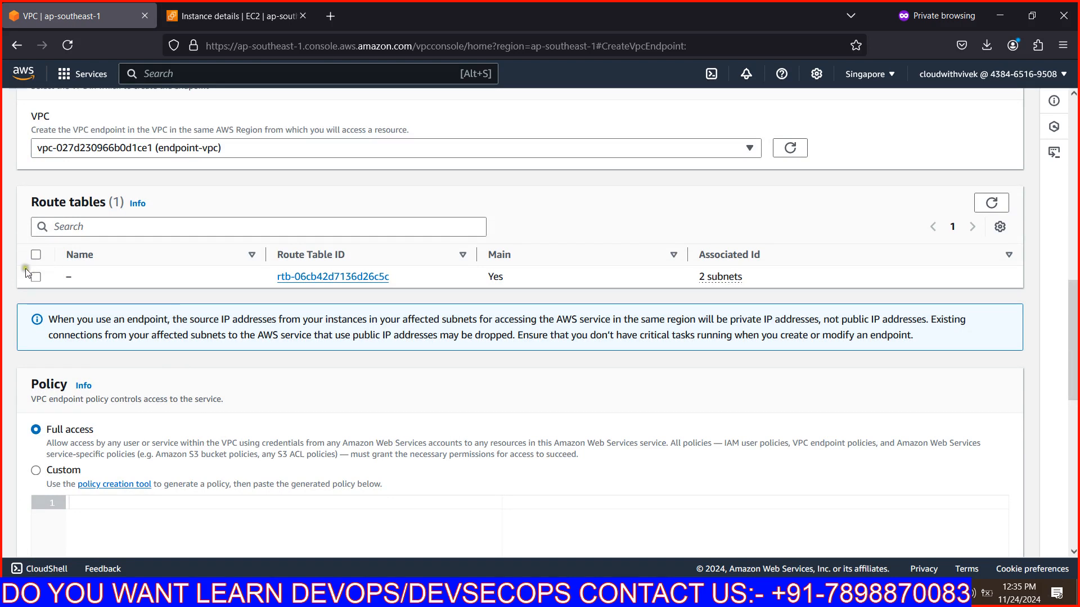
{"action": "left_click", "coordinate": [36, 255]}
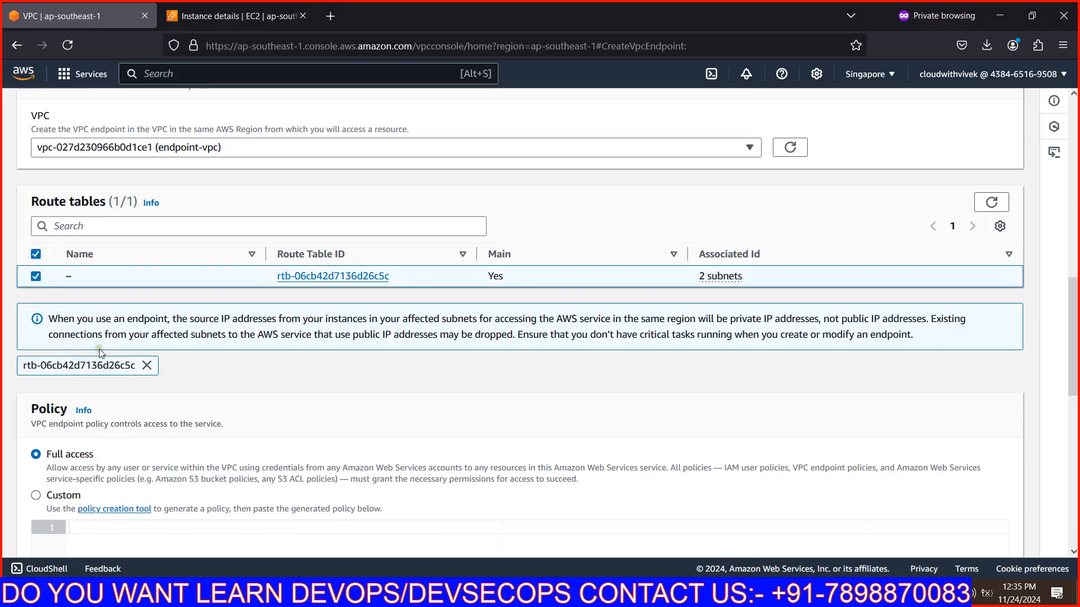
Step: Review the Full access policy, route table and name tag, and create the endpoint
{"action": "scroll", "coordinate": [111, 348], "scroll_direction": "down", "scroll_amount": 2}
{"action": "scroll", "coordinate": [93, 295], "scroll_direction": "down", "scroll_amount": 3}
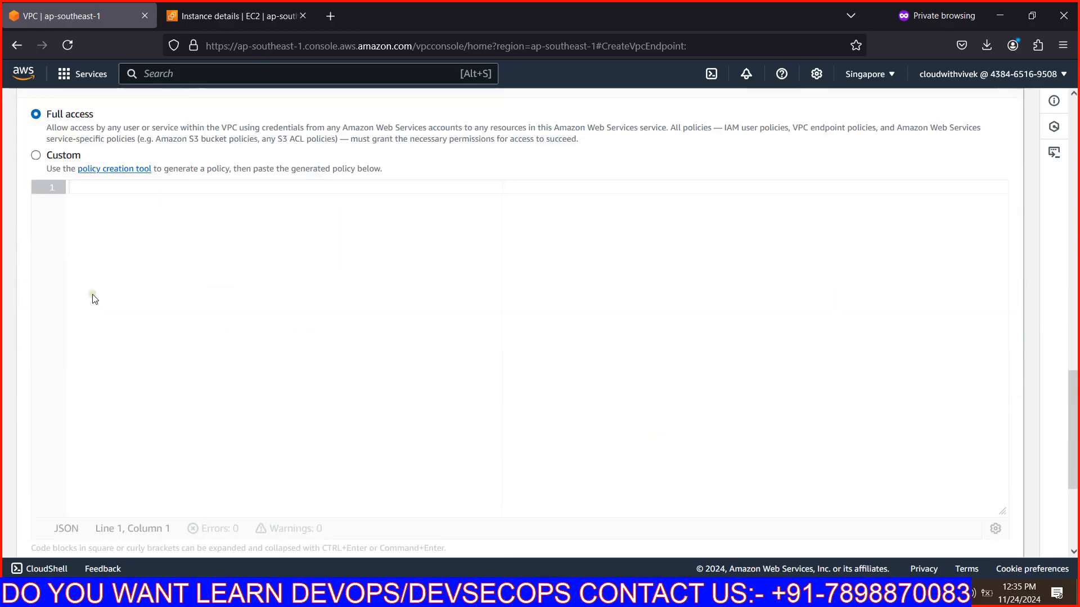
{"action": "scroll", "coordinate": [149, 314], "scroll_direction": "down", "scroll_amount": 4}
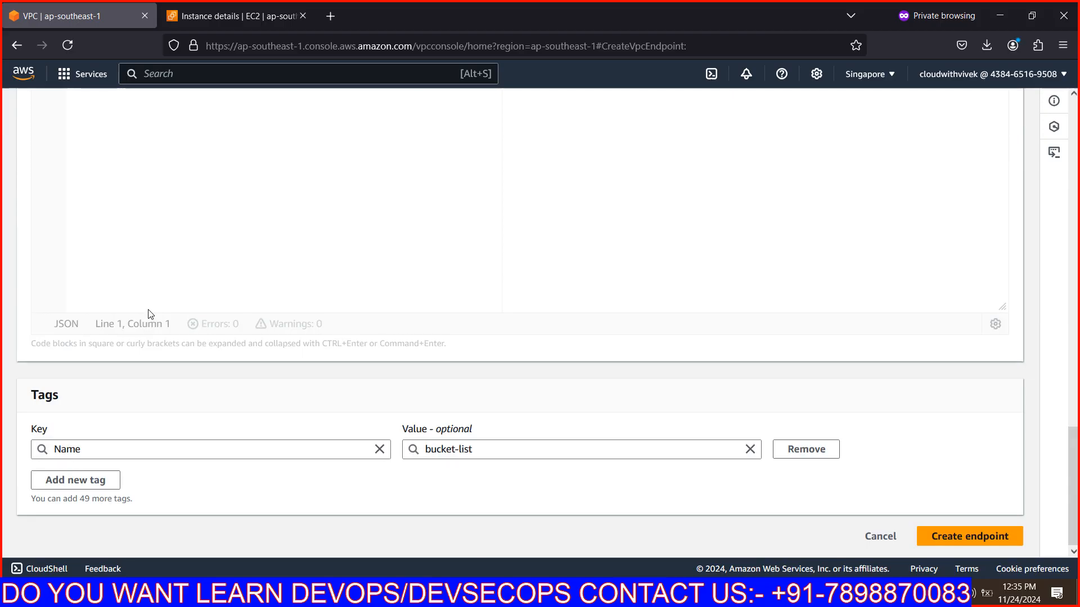
{"action": "scroll", "coordinate": [151, 314], "scroll_direction": "up", "scroll_amount": 12}
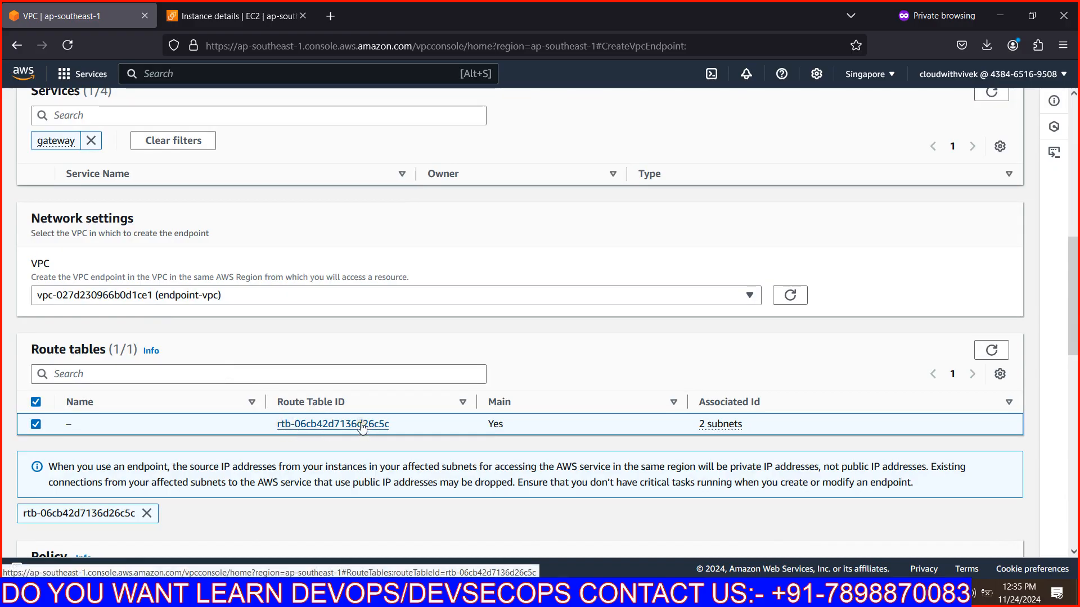
{"action": "scroll", "coordinate": [360, 429], "scroll_direction": "down", "scroll_amount": 10}
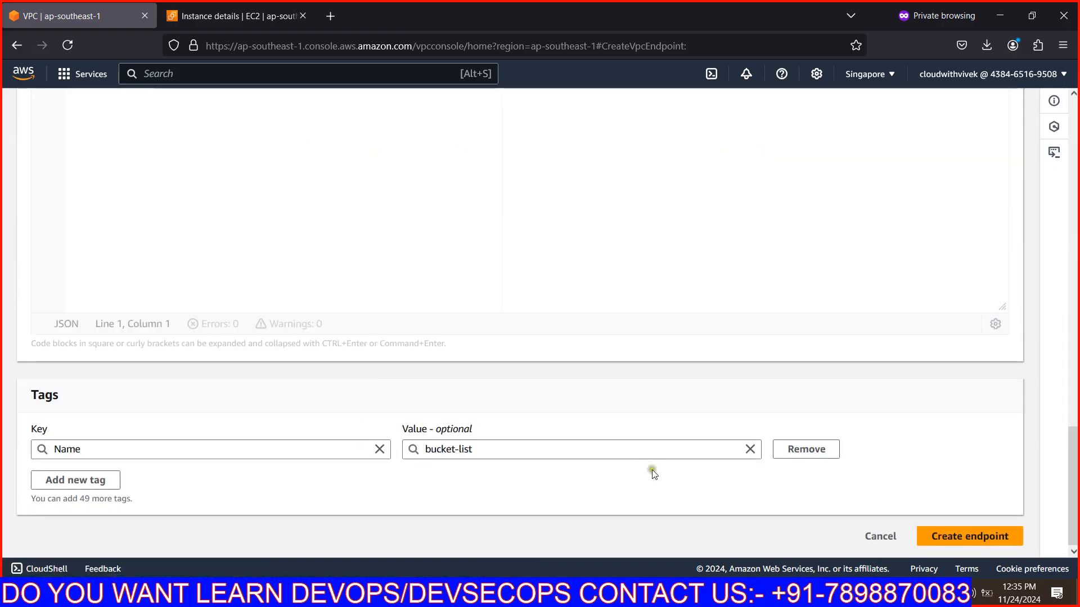
{"action": "left_click", "coordinate": [955, 535]}
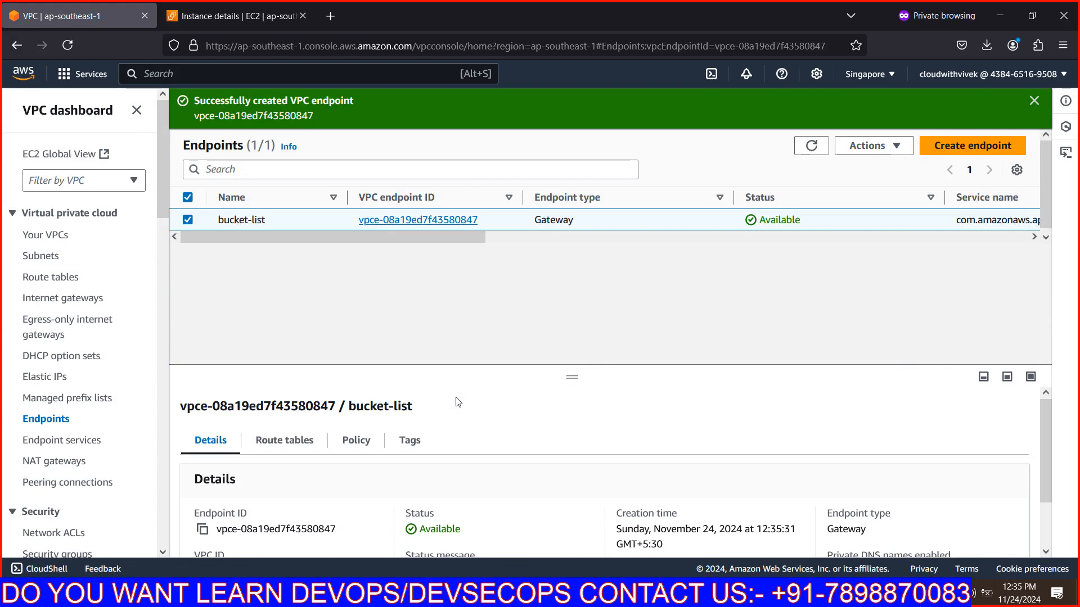
Step: Return to the private-server terminal, interrupt the pending aws s3 ls command and clear the screen
{"action": "left_click", "coordinate": [352, 329]}
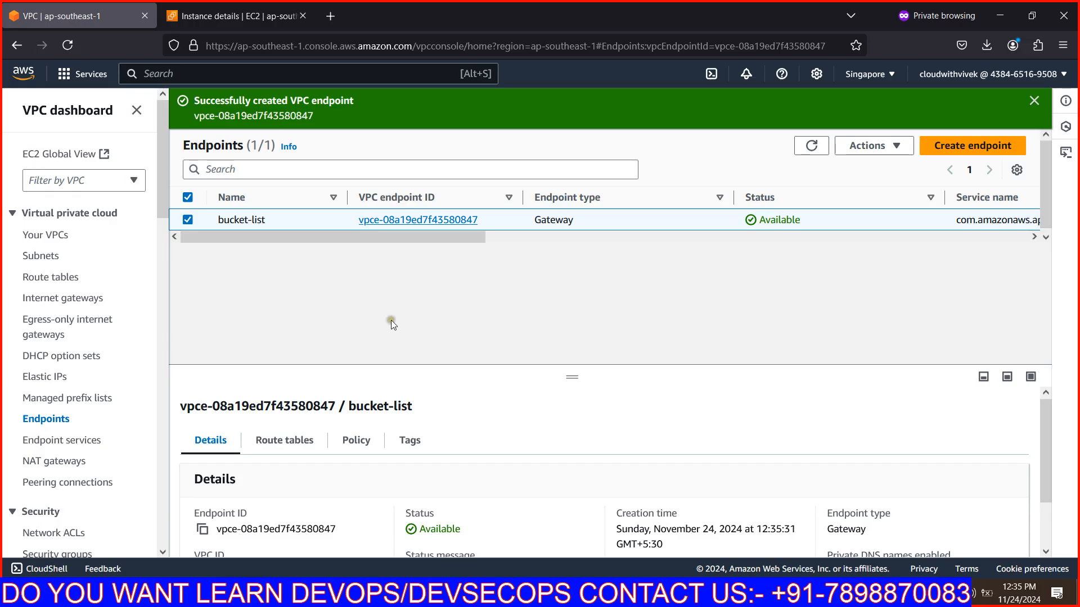
{"action": "left_click", "coordinate": [513, 376]}
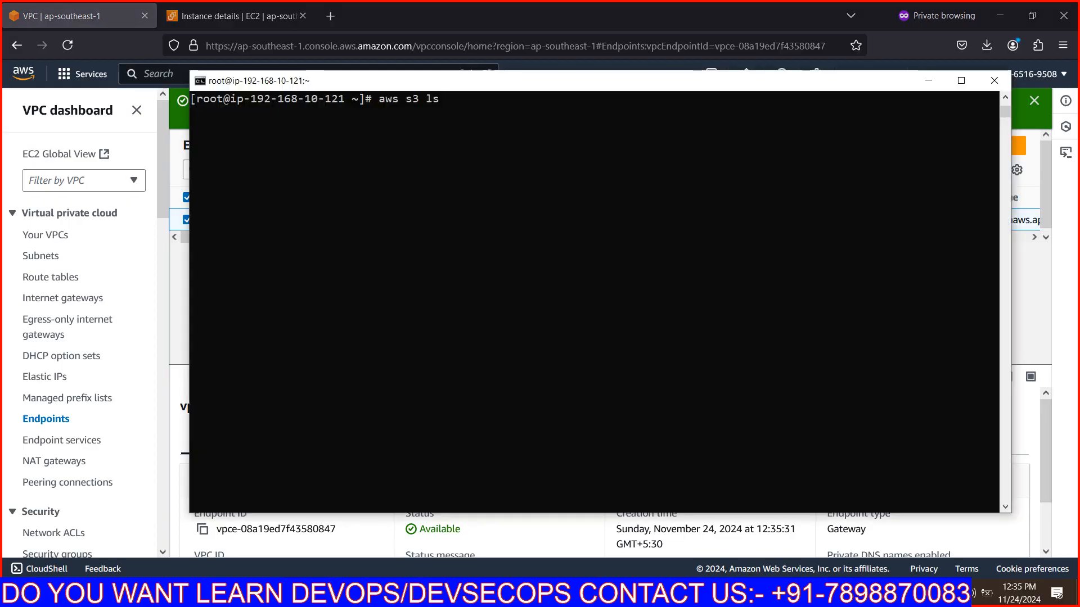
{"action": "key", "text": "alt+Tab"}
{"action": "left_click", "coordinate": [489, 325]}
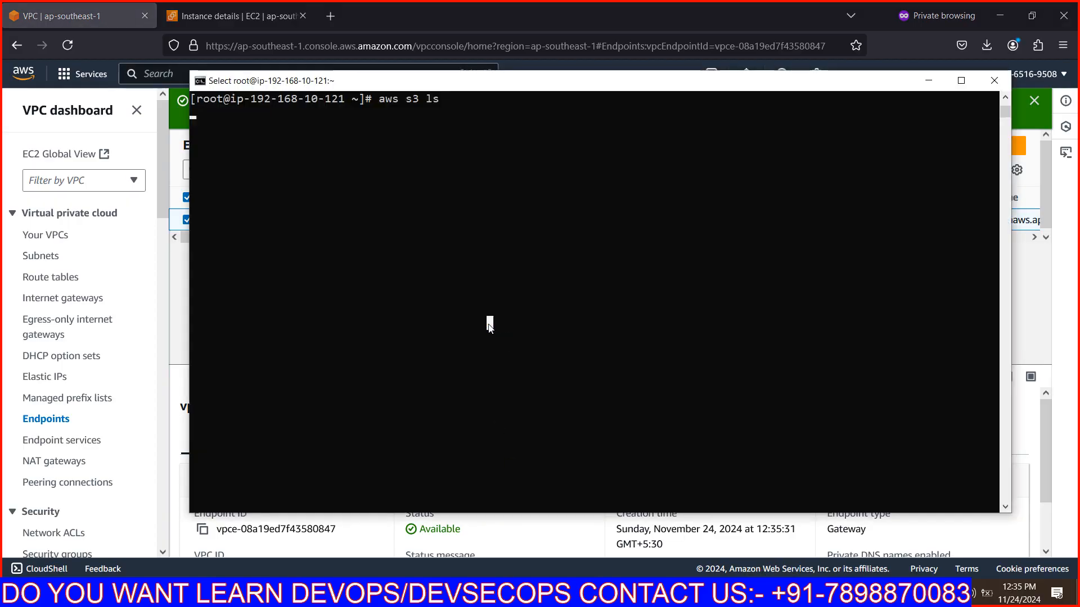
{"action": "key", "text": "Return"}
{"action": "left_click", "coordinate": [419, 255]}
{"action": "key", "text": "ctrl+c"}
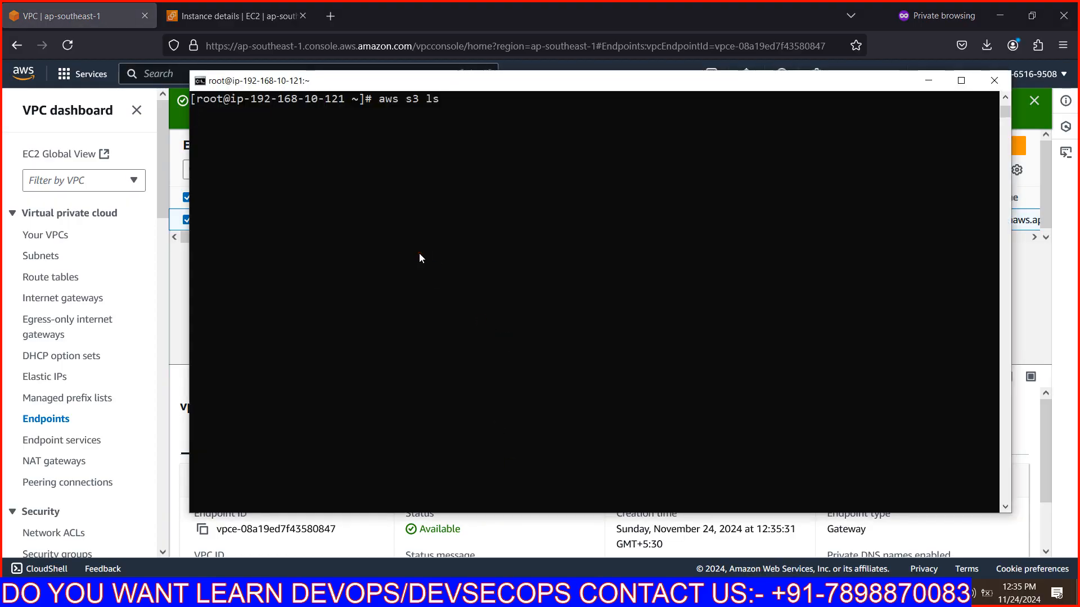
{"action": "key", "text": "ctrl+c"}
{"action": "key", "text": "ctrl+c"}
{"action": "key", "text": "ctrl+l"}
Step: Run aws s3 ls on private-server to list the buckets, and switch to the VPC endpoint diagram in Paint
{"action": "type", "text": "aws s3 ls"}
{"action": "key", "text": "Return"}
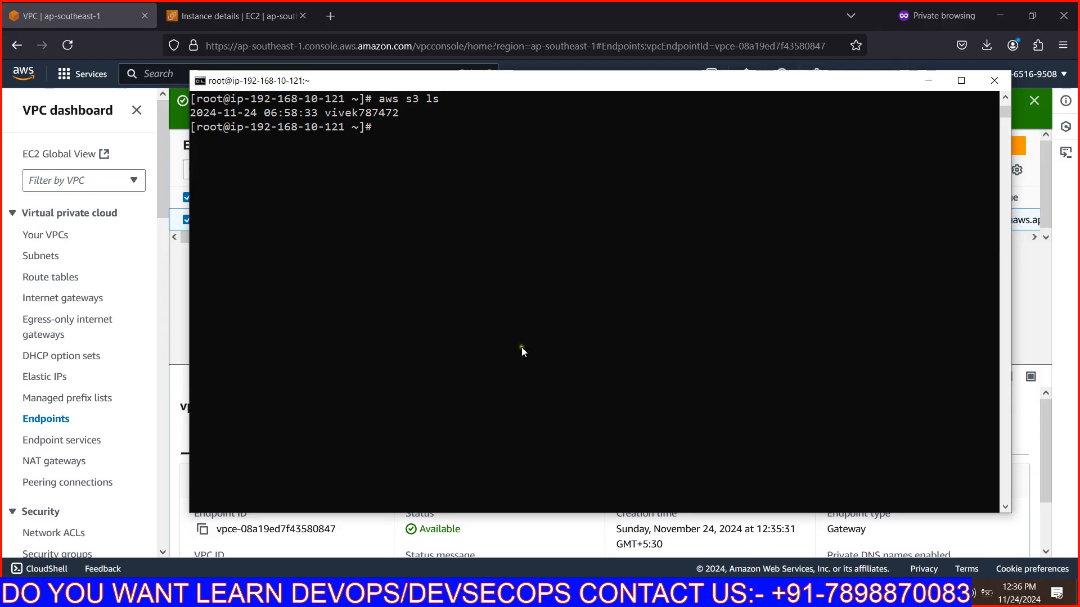
{"action": "left_click", "coordinate": [500, 593]}
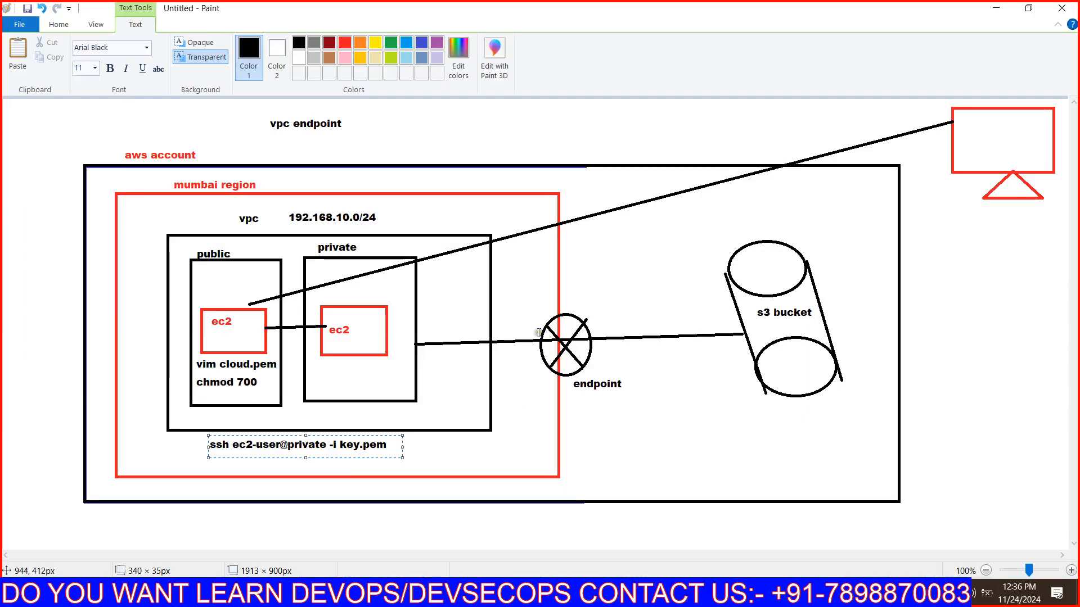